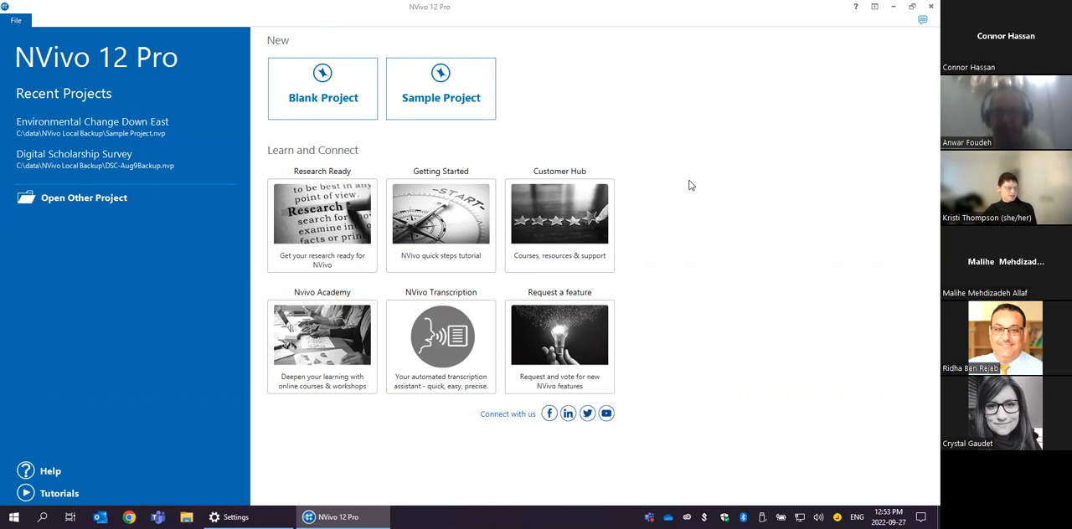
# - Start a new blank project titled "NorthCarolina Research Sample Project"
pyautogui.moveTo(809, 5)
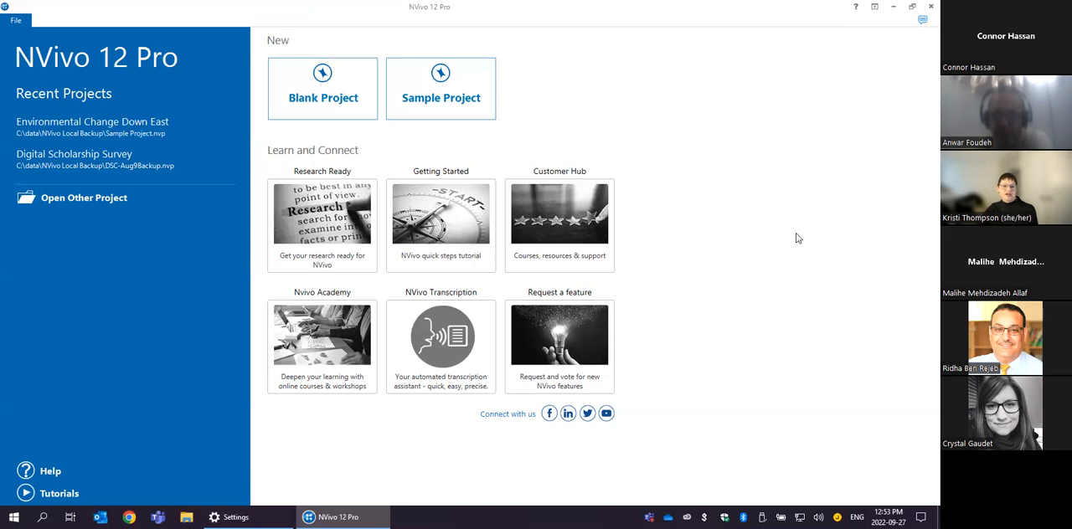
pyautogui.moveTo(538, 6)
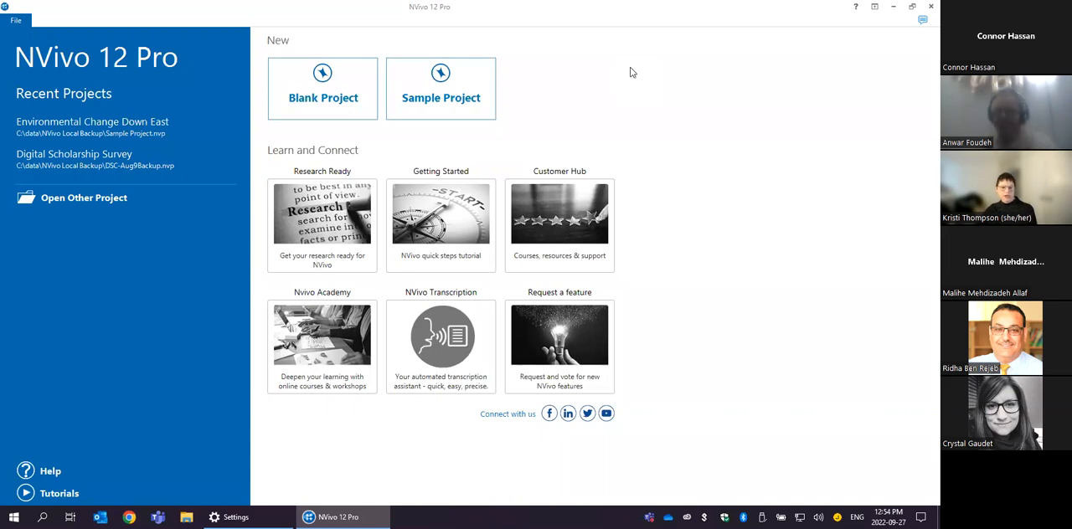
pyautogui.click(342, 100)
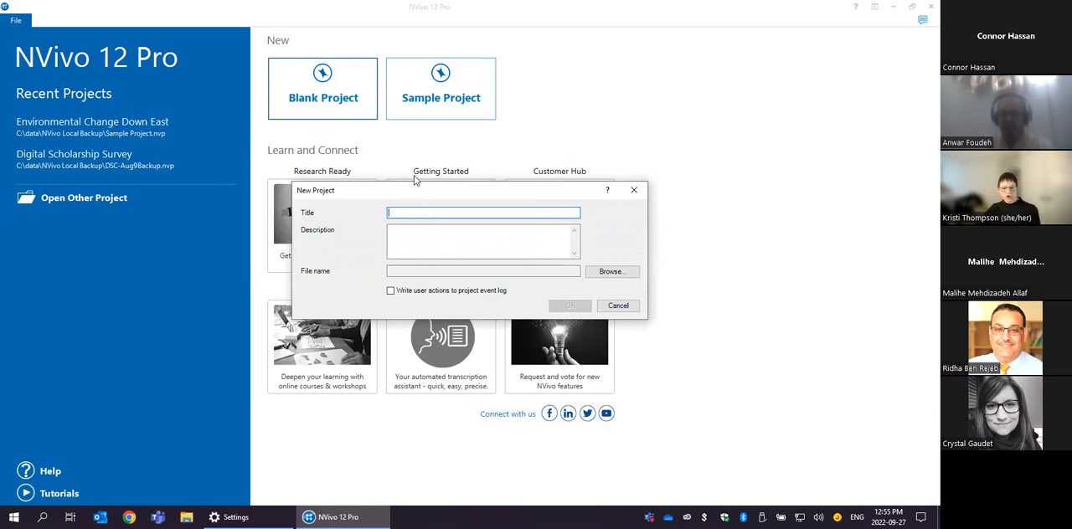
pyautogui.write('No')
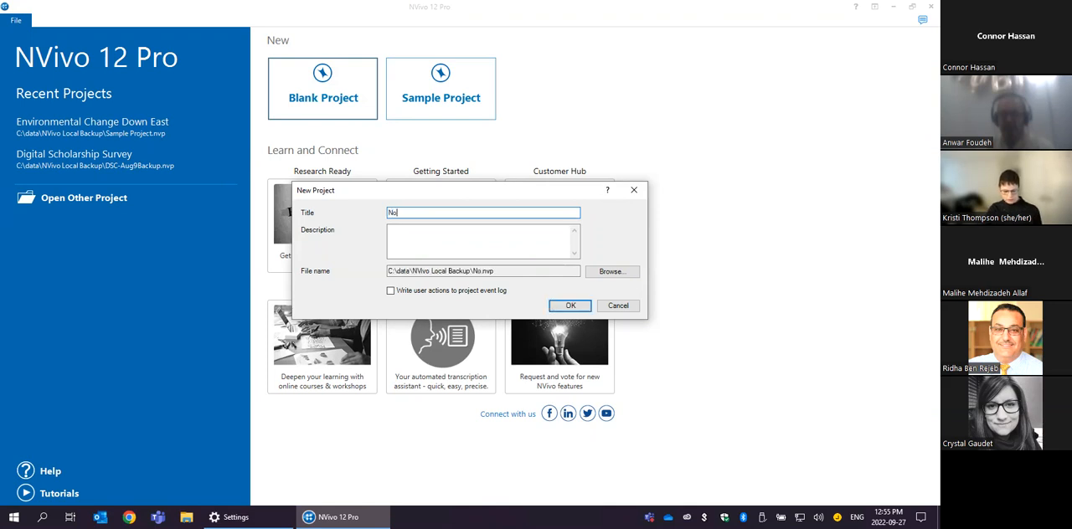
pyautogui.write('rthCaro')
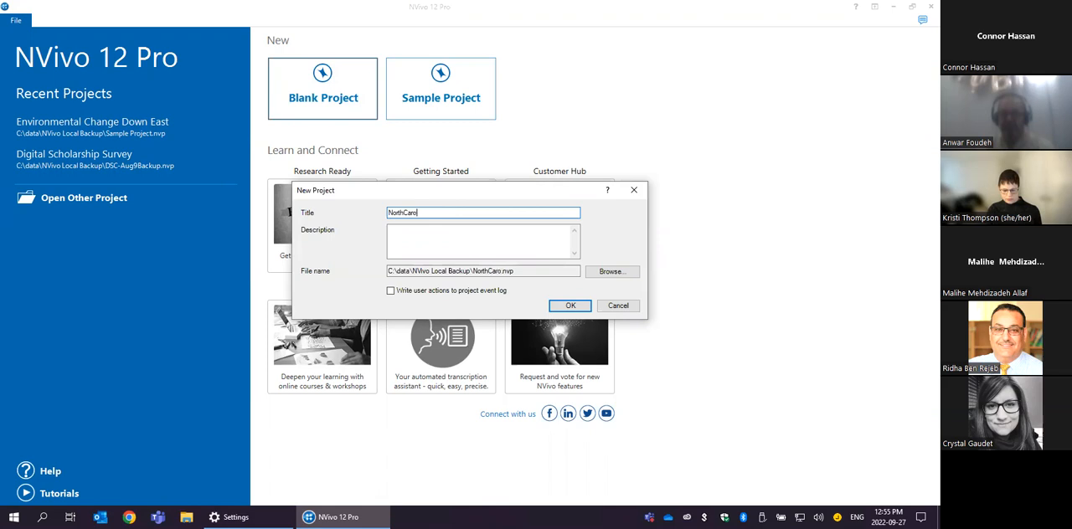
pyautogui.write('lina Research Sample Project')
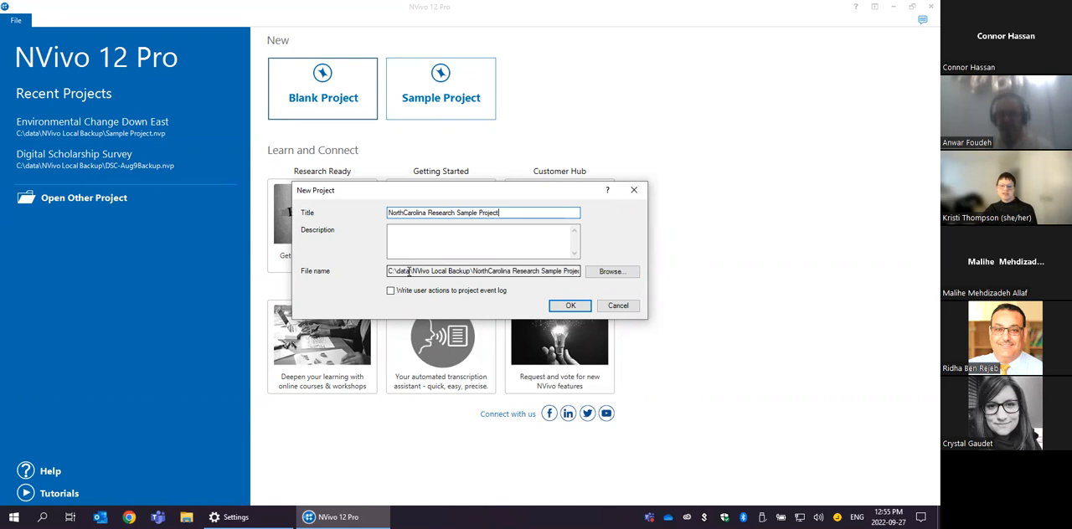
# - Create the project with its file stored in the NVivo Local Backup folder, and close the Quick Start Steps page
pyautogui.click(610, 272)
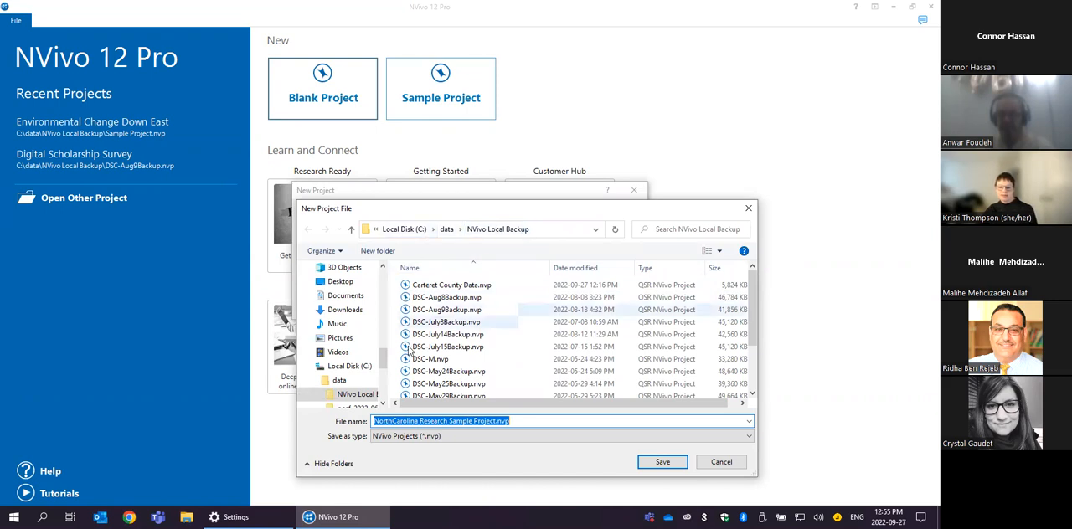
pyautogui.click(654, 460)
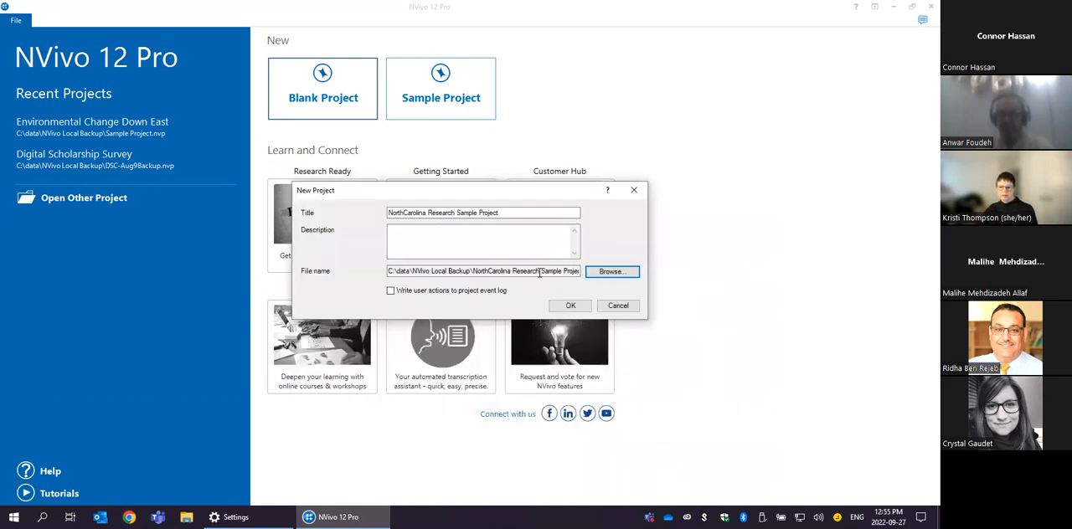
pyautogui.click(568, 307)
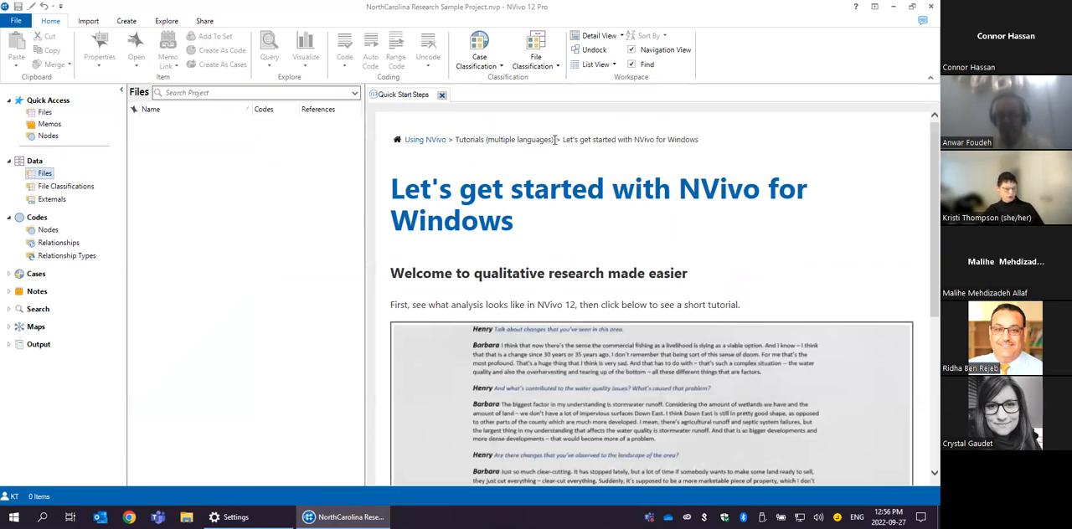
pyautogui.click(441, 95)
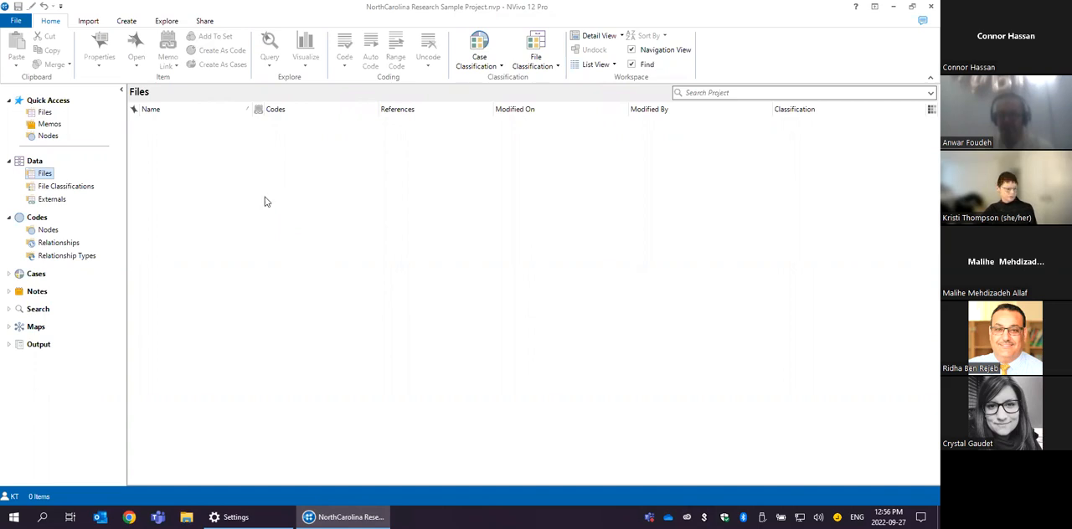
# - Start a survey import from the Excel file NVivo_Survey_Responses.xlsx and continue past the wizard's welcome page
pyautogui.click(88, 23)
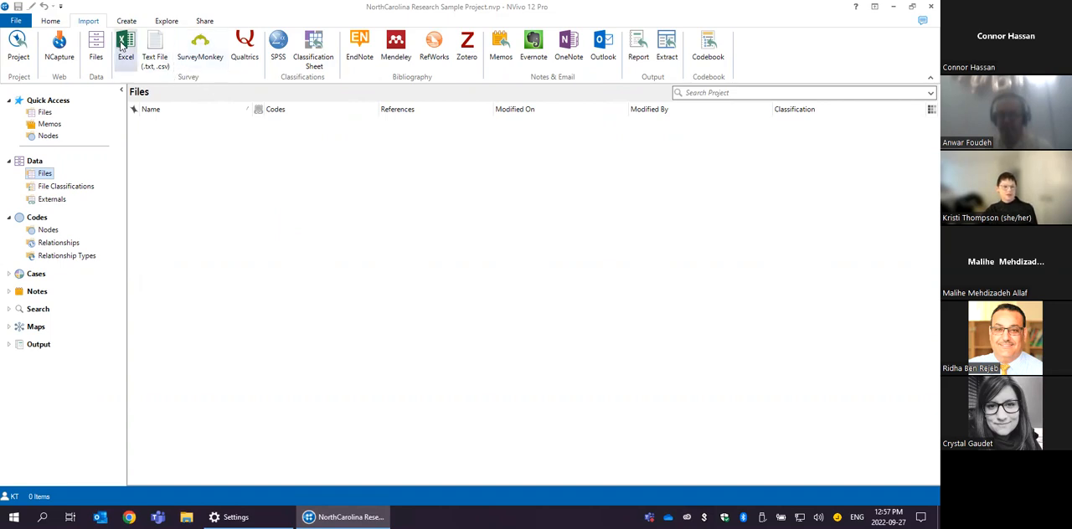
pyautogui.click(123, 46)
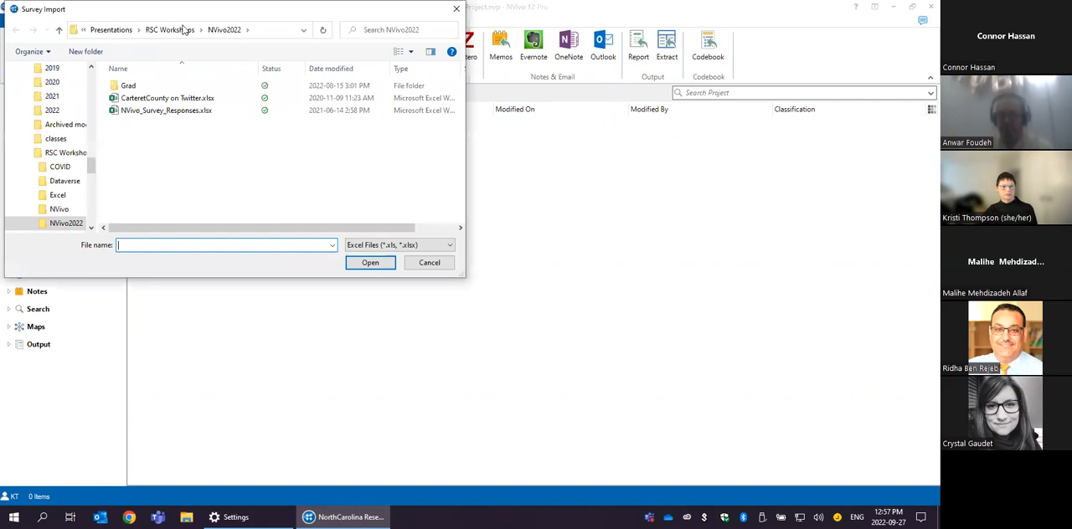
pyautogui.click(188, 115)
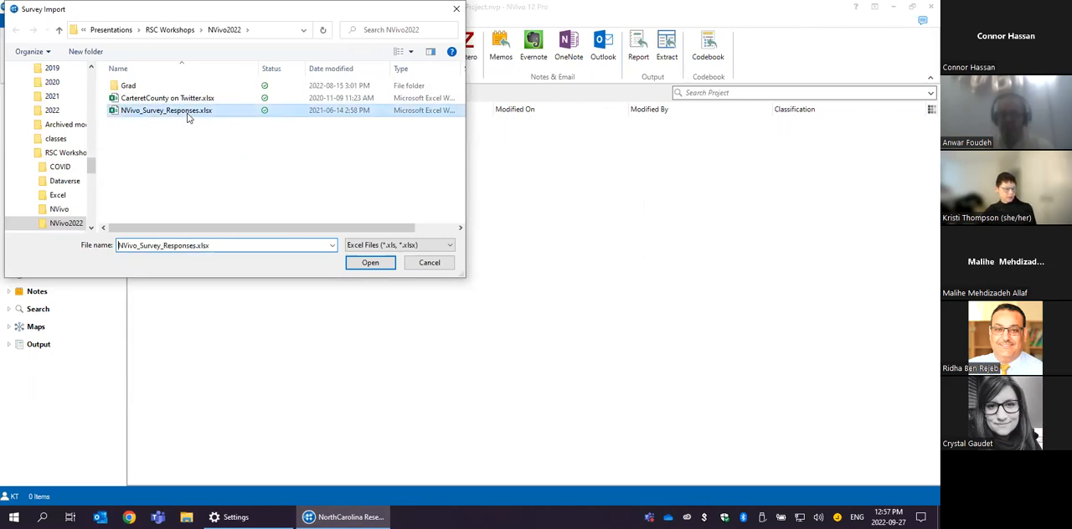
pyautogui.click(379, 265)
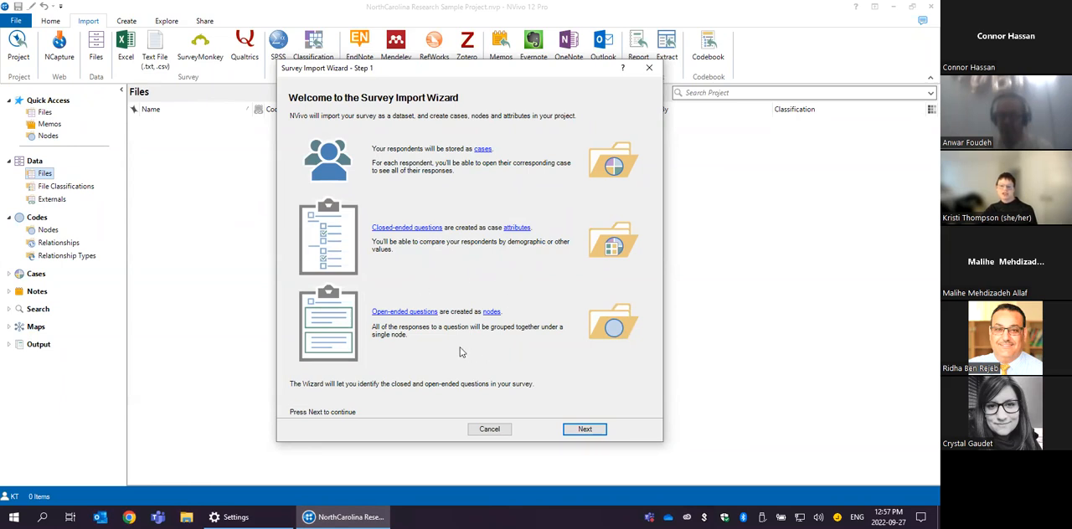
pyautogui.click(585, 430)
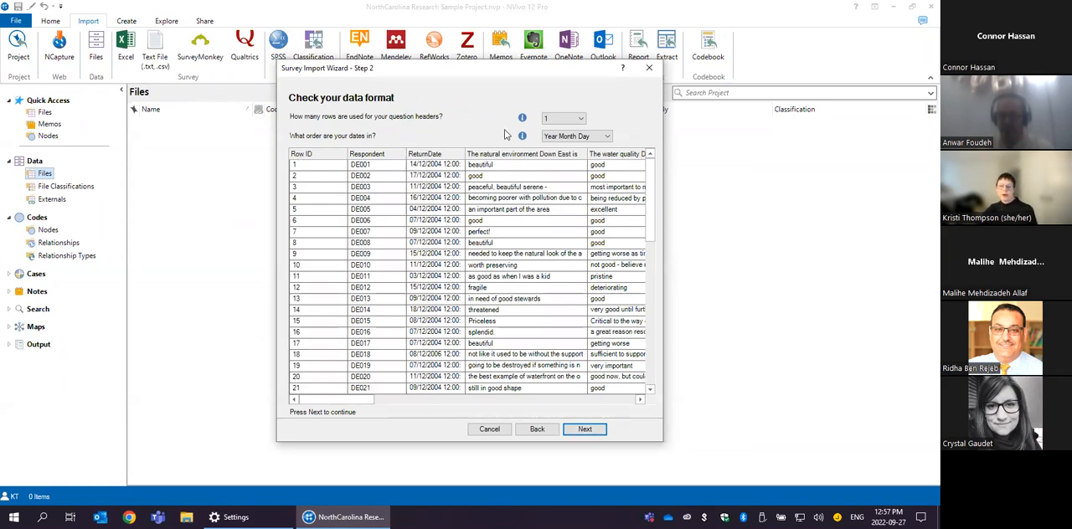
# - Set the survey data format to 1 question header row and Day Month Year date order, and continue to the respondent settings
pyautogui.click(551, 123)
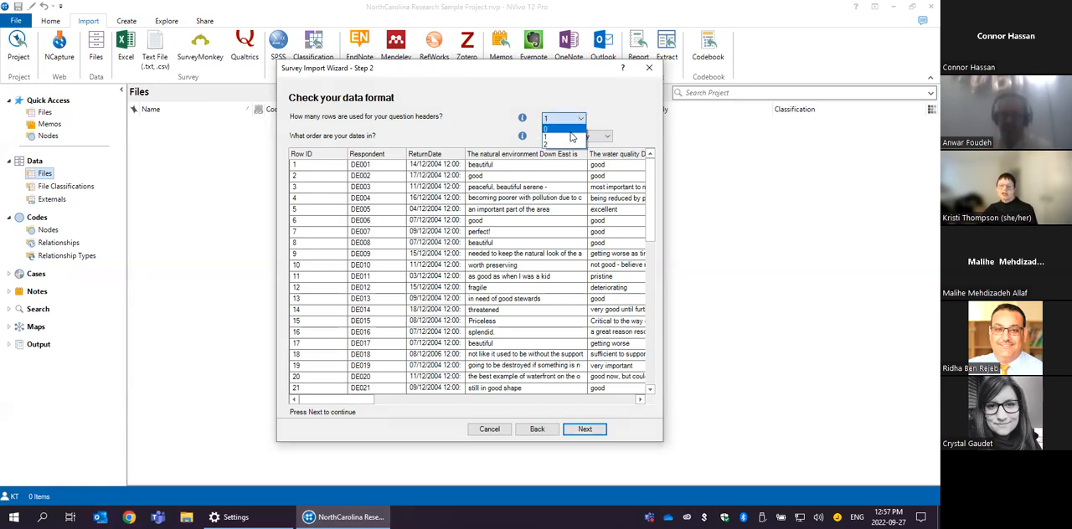
pyautogui.click(598, 107)
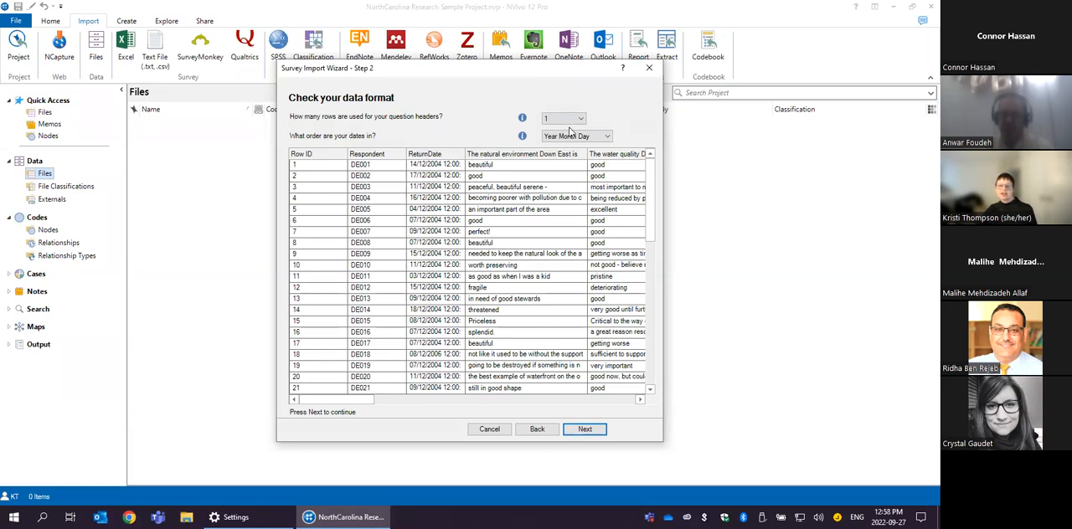
pyautogui.click(582, 121)
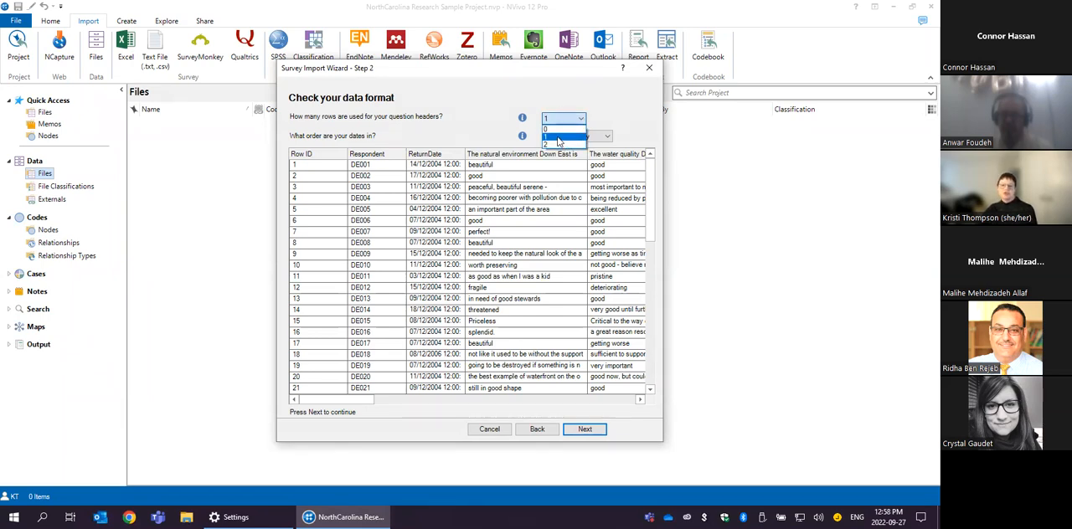
pyautogui.click(558, 140)
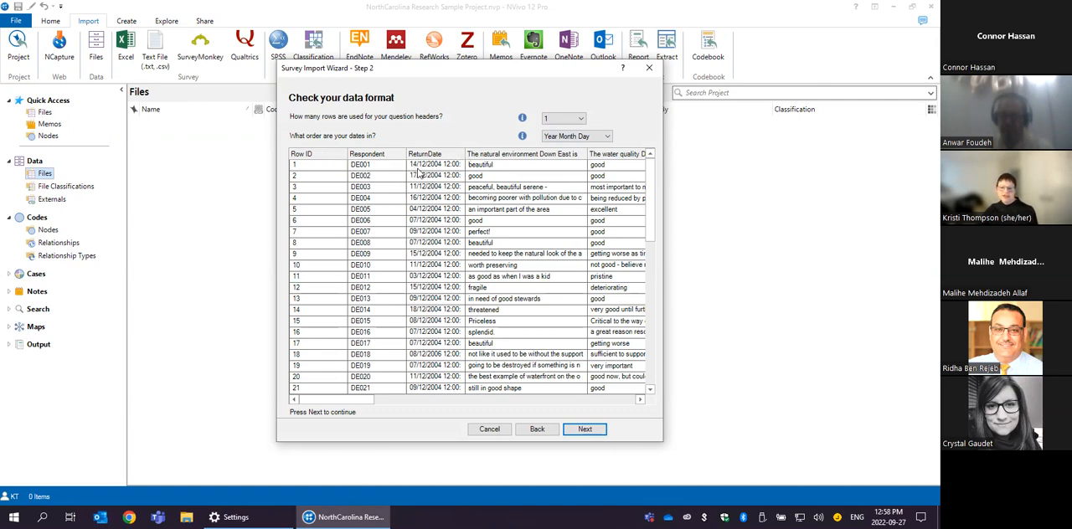
pyautogui.click(606, 137)
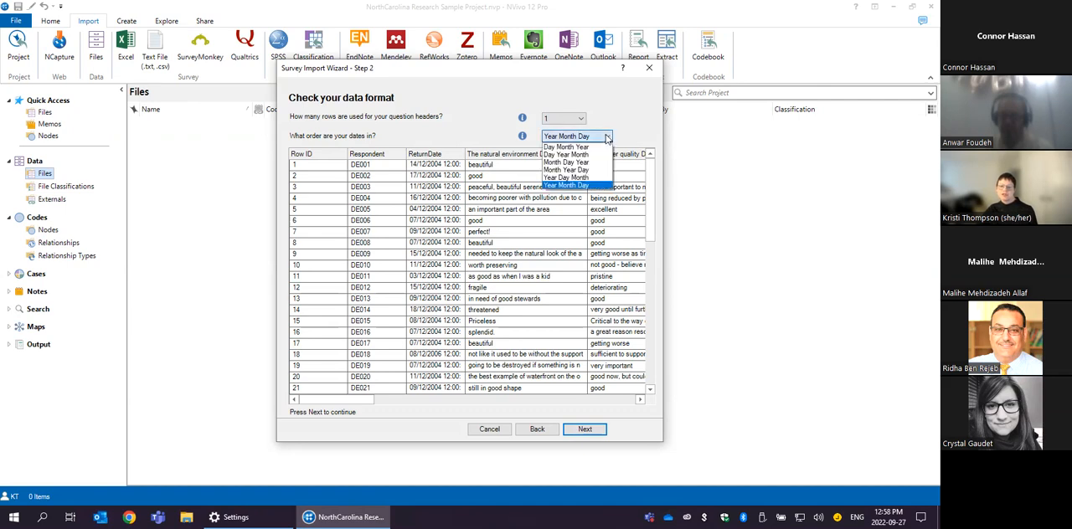
pyautogui.click(597, 147)
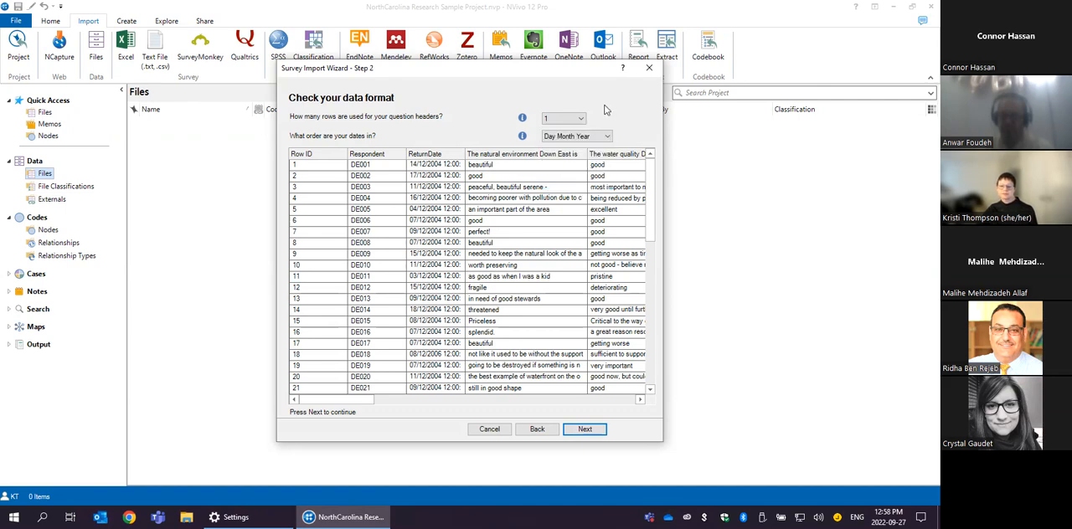
pyautogui.click(585, 429)
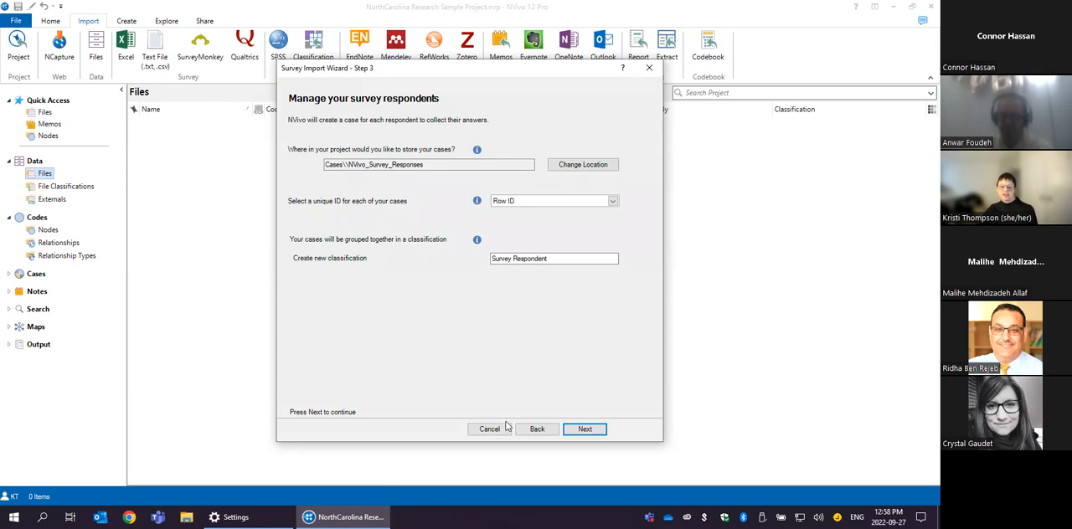
pyautogui.click(537, 429)
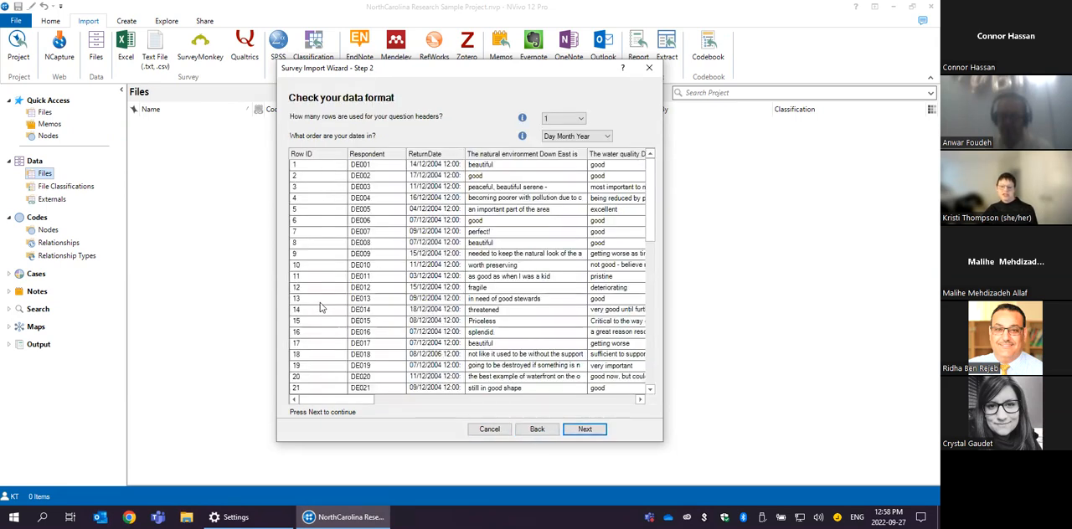
pyautogui.click(585, 429)
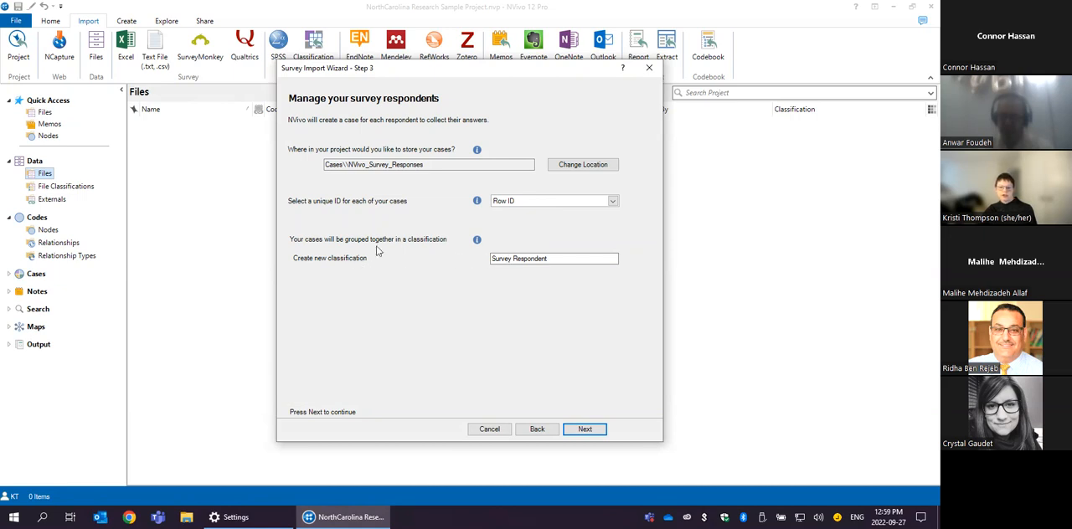
# - Finish the survey import with Row ID as the unique case ID, the Survey Respondent classification and the default question types
pyautogui.click(555, 259)
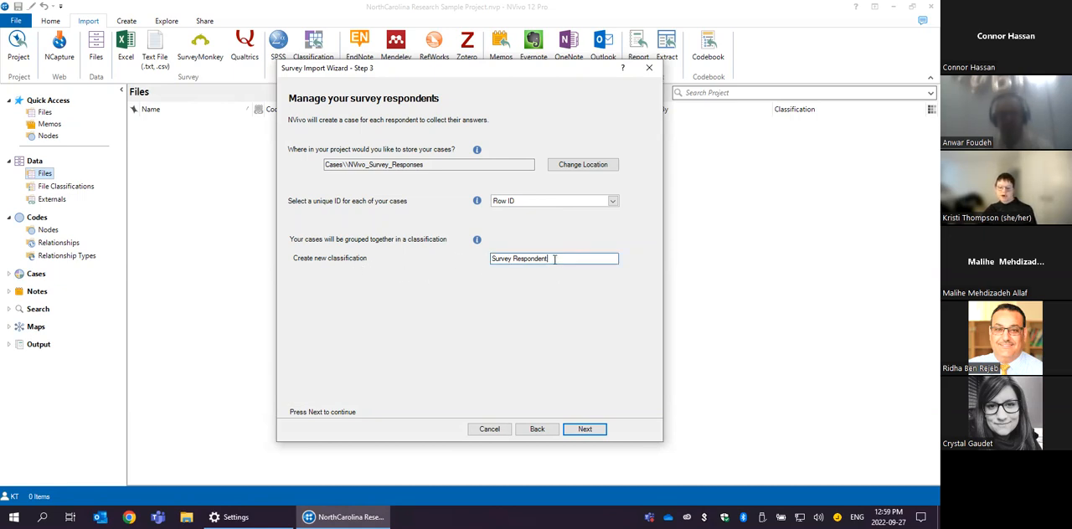
pyautogui.click(585, 430)
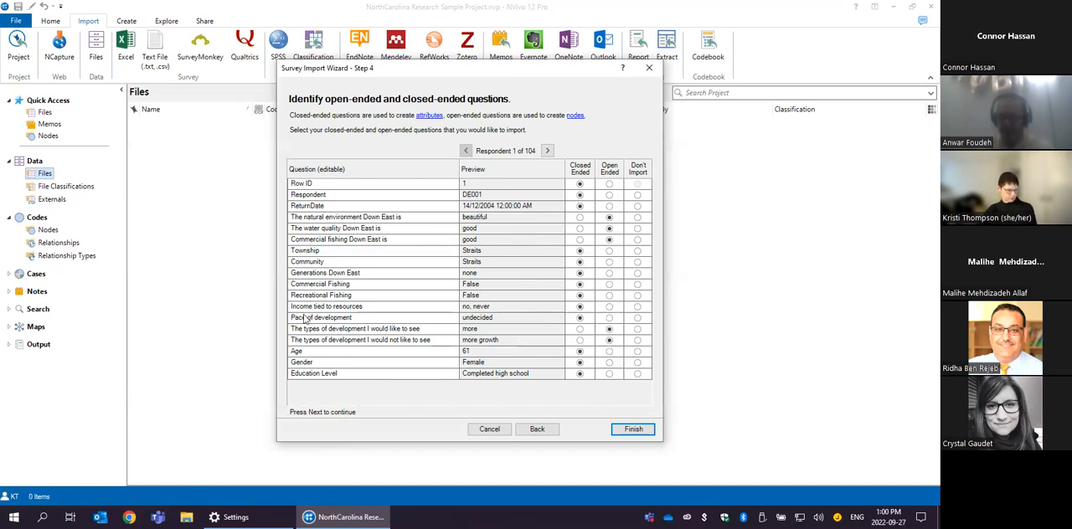
pyautogui.click(633, 429)
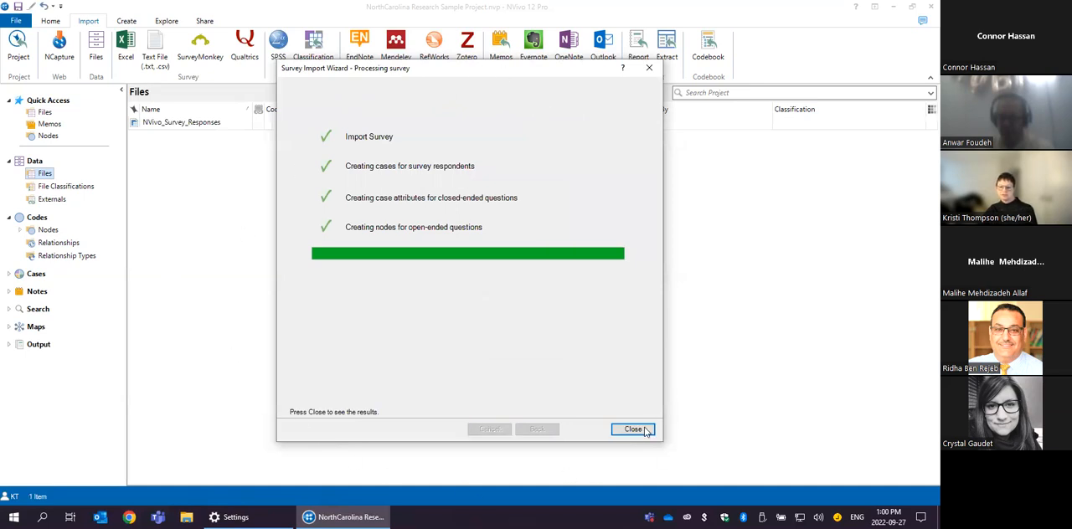
pyautogui.click(633, 429)
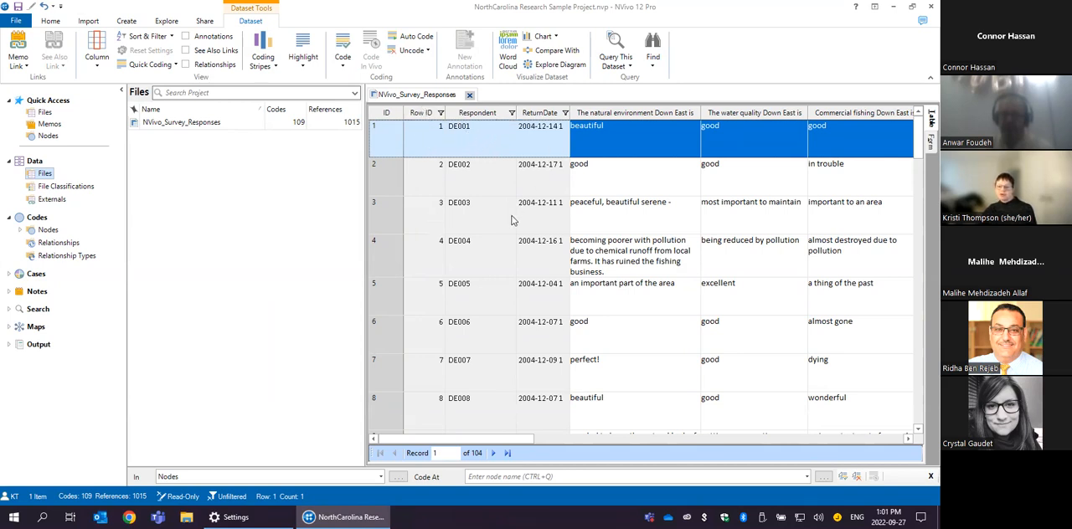
# - Examine the natural environment answers in the imported survey dataset, selecting the text of respondent DE002's answer
pyautogui.click(641, 133)
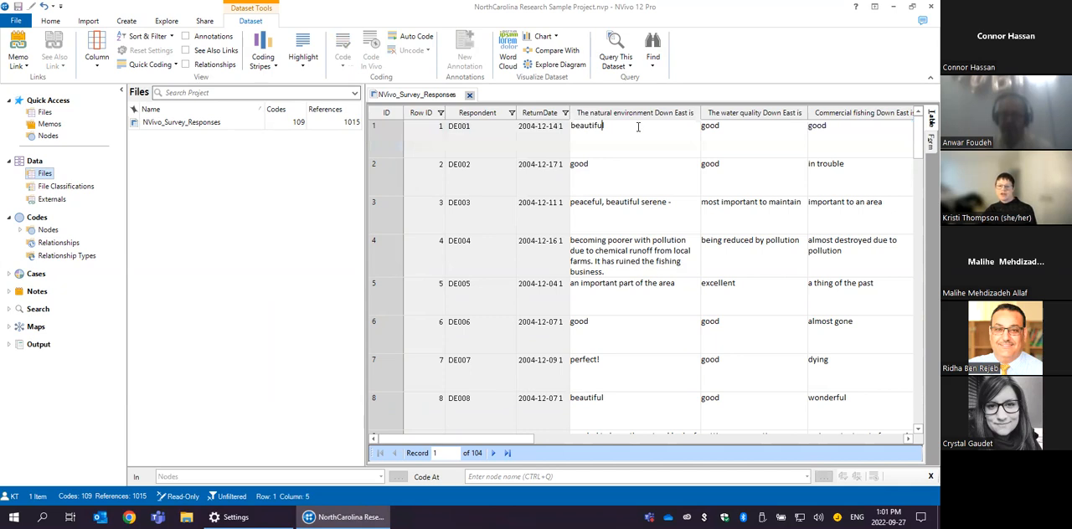
pyautogui.click(587, 169)
pyautogui.moveTo(593, 166); pyautogui.dragTo(574, 162)
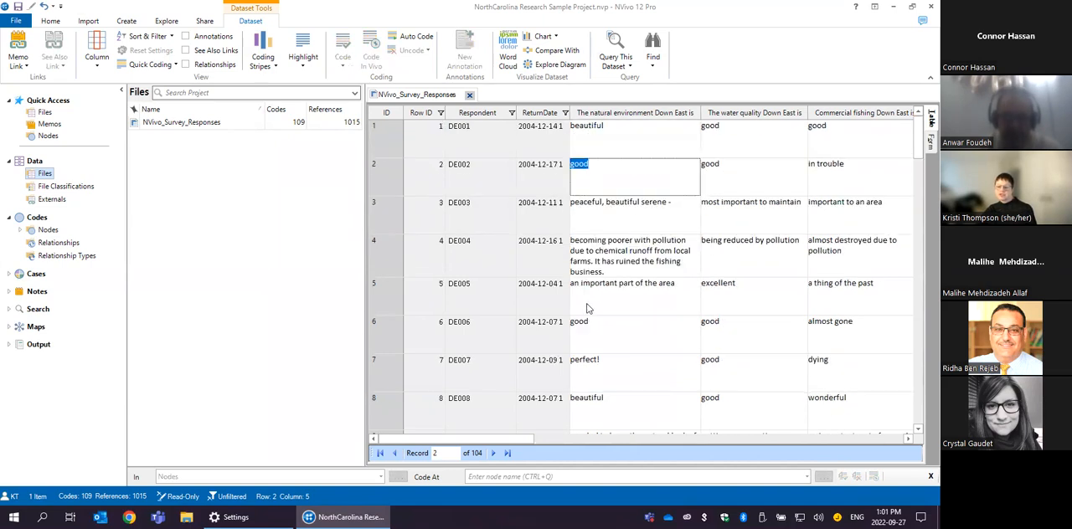
pyautogui.moveTo(482, 440)
pyautogui.mouseDown()
pyautogui.moveTo(774, 433)
pyautogui.moveTo(497, 452)
pyautogui.moveTo(556, 448)
pyautogui.moveTo(480, 444)
pyautogui.mouseUp()
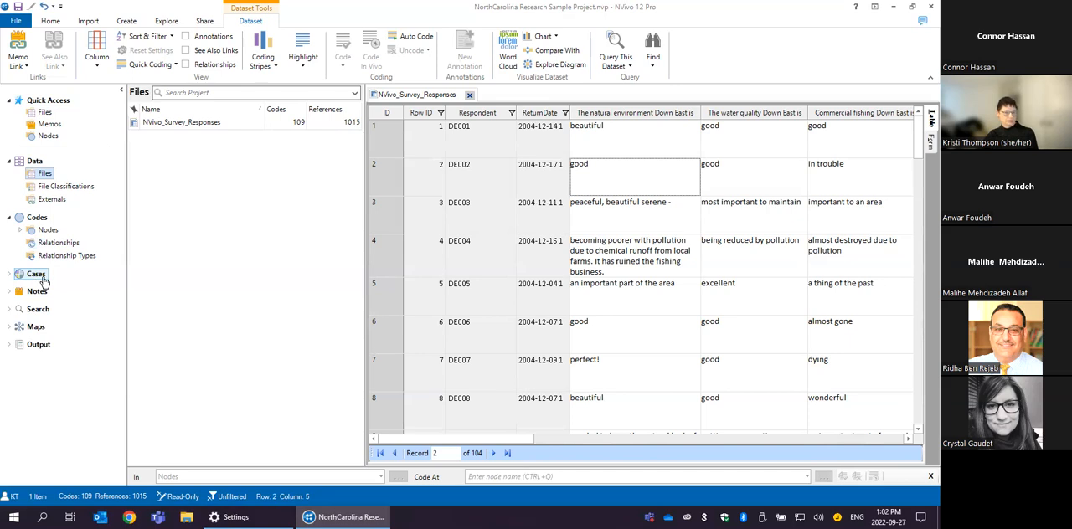
# - Expand the Survey Respondent case classification to view its attributes, and list the cases assigned to it
pyautogui.click(10, 275)
pyautogui.click(55, 299)
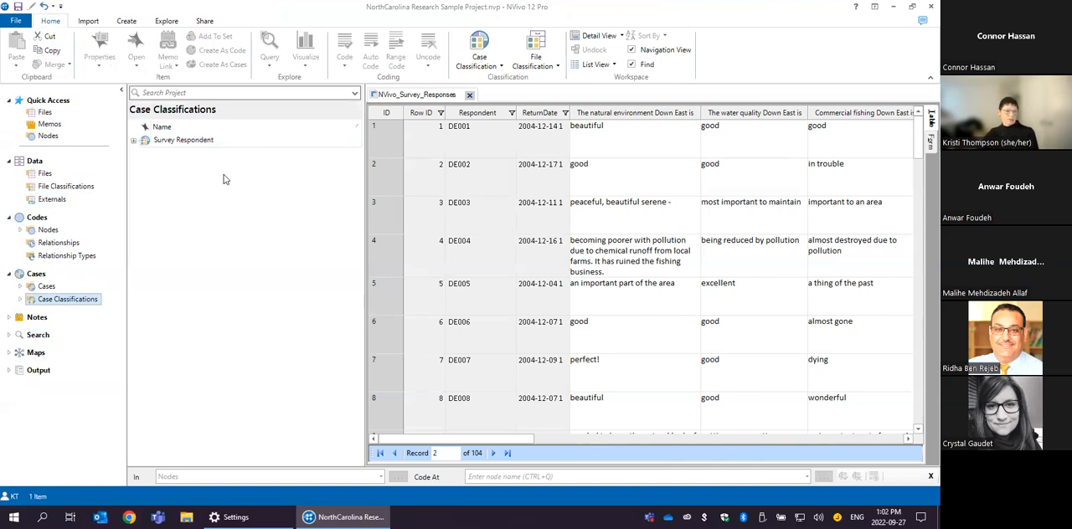
pyautogui.click(134, 143)
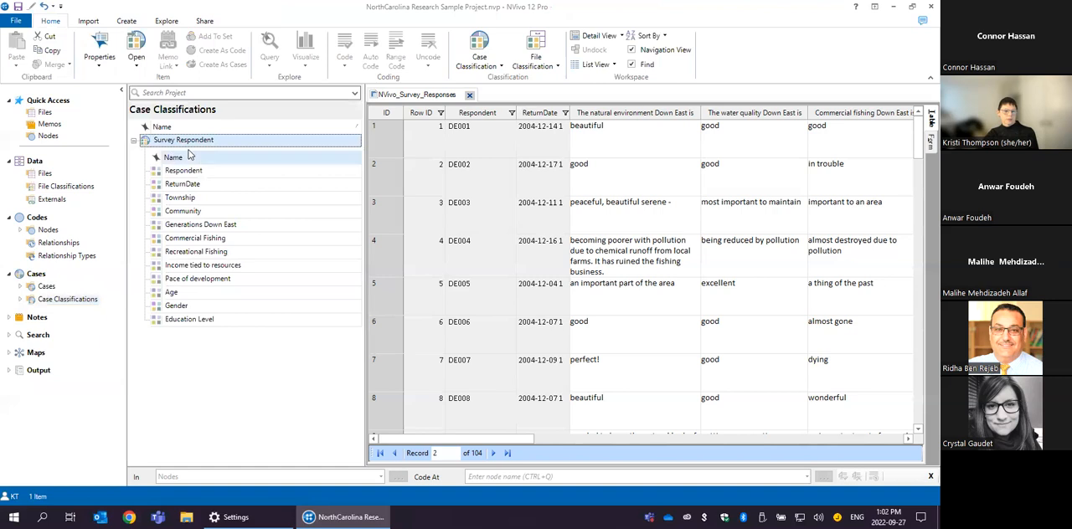
pyautogui.click(20, 299)
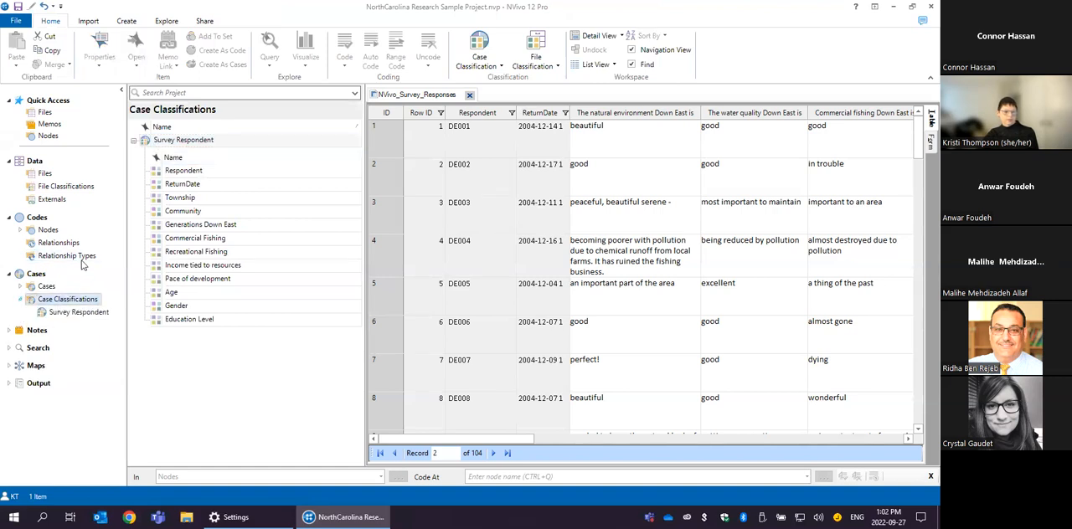
pyautogui.click(79, 311)
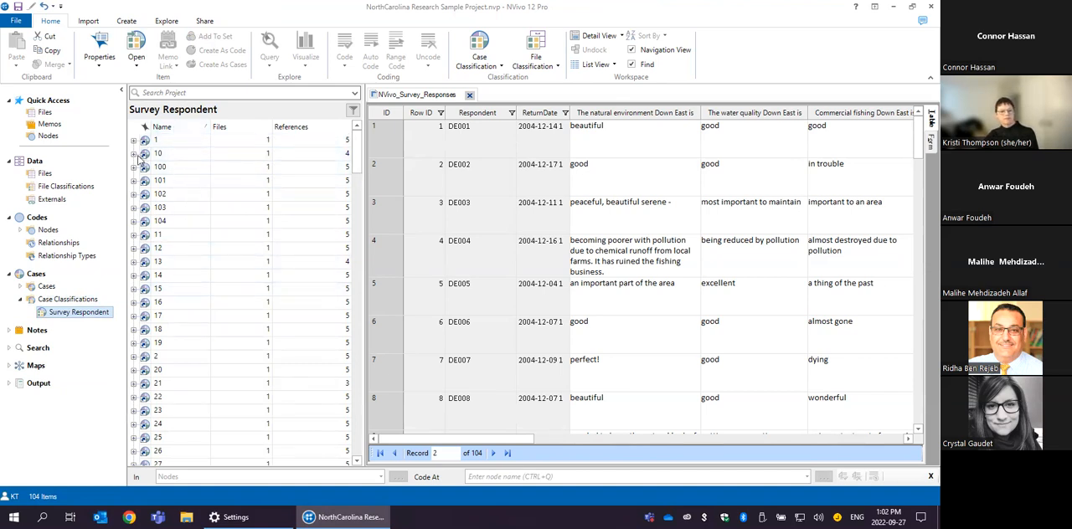
# - Expand case 103 in the Survey Respondent classification and examine its attribute values, such as respondent, township and community
pyautogui.click(133, 208)
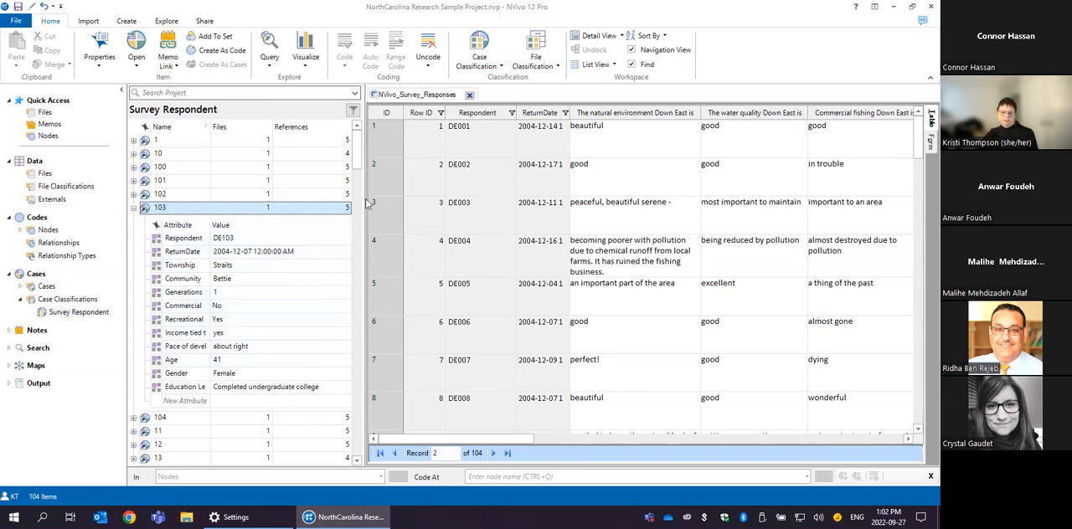
pyautogui.click(195, 241)
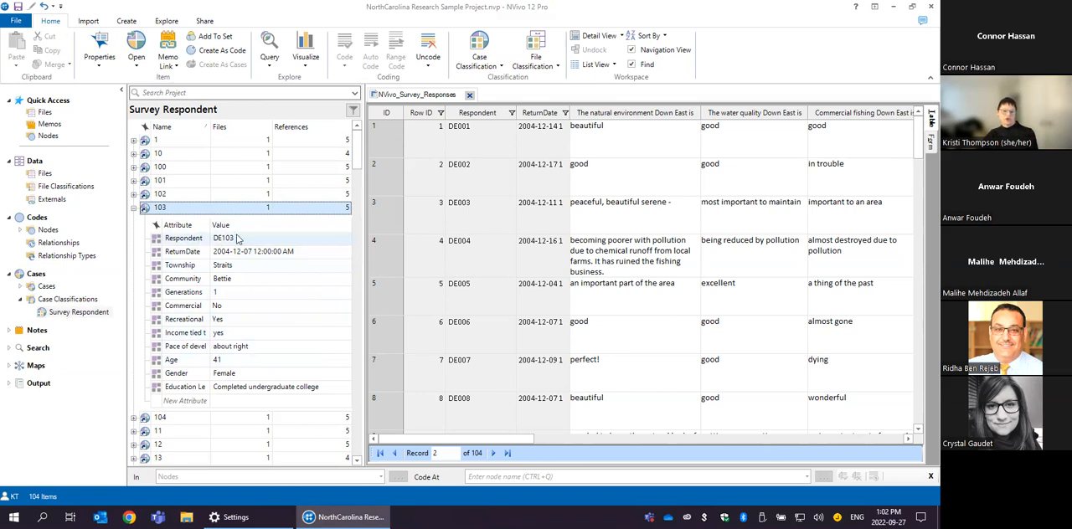
pyautogui.click(233, 266)
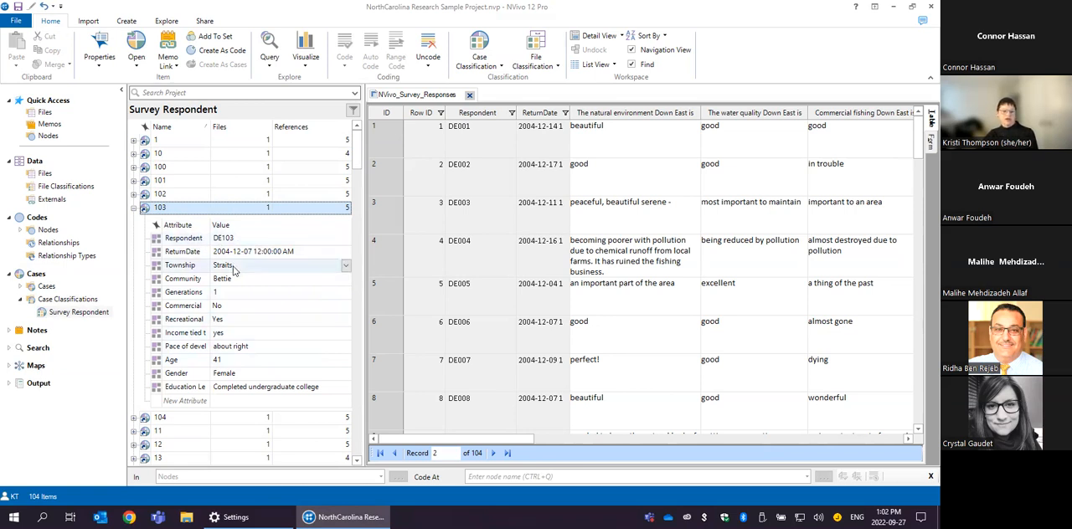
pyautogui.click(238, 281)
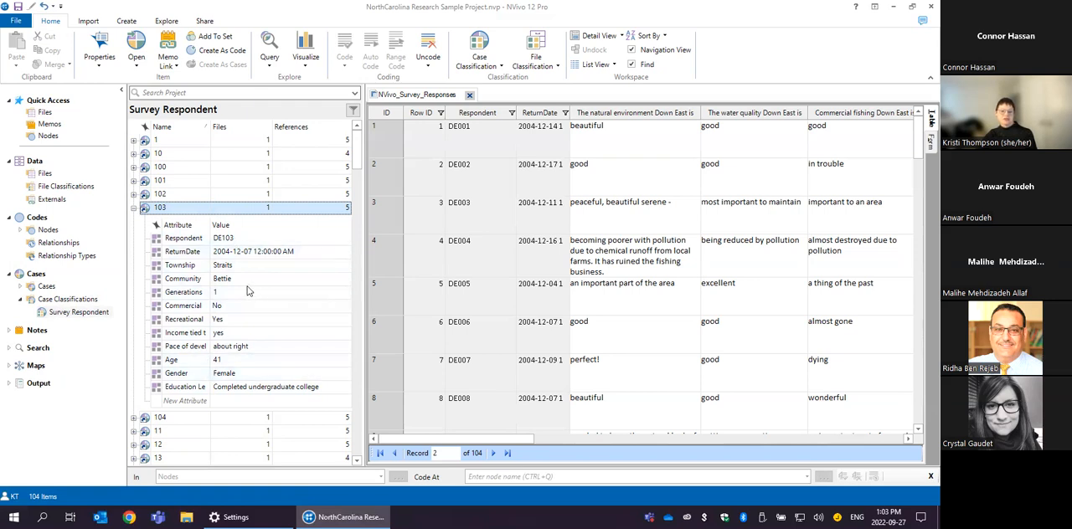
pyautogui.click(222, 241)
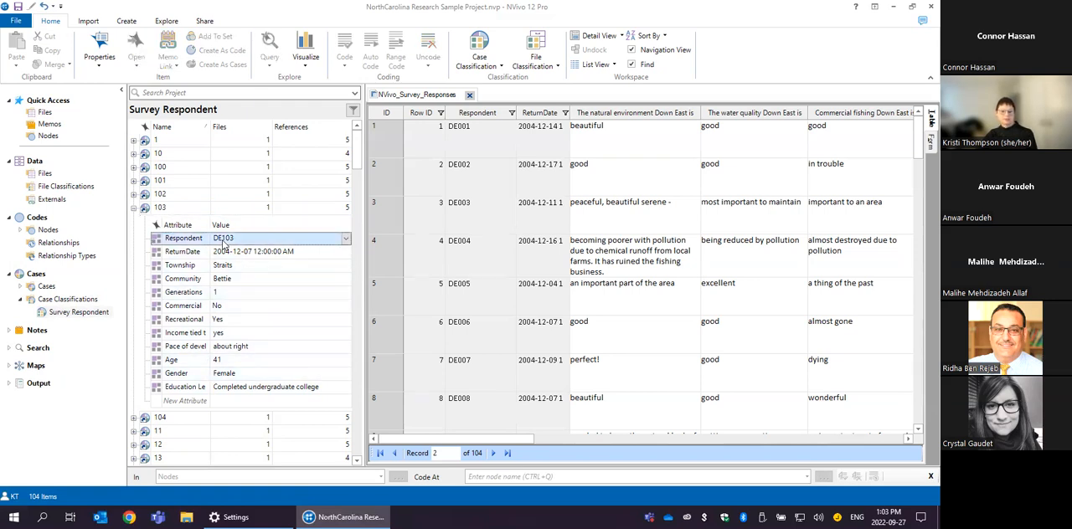
pyautogui.click(239, 241)
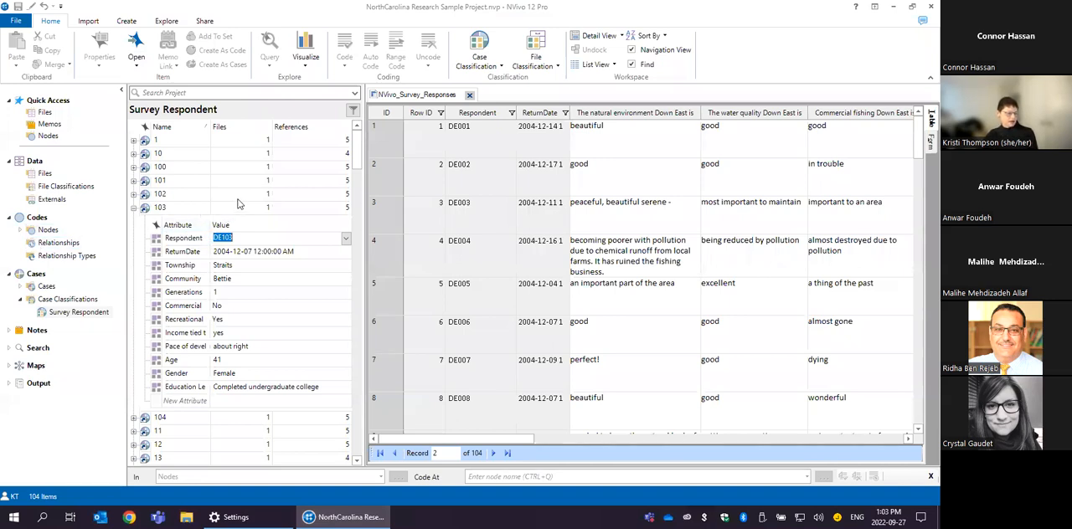
# - Choose the three interview Word documents in the NVivo2022 folder as the files to import into the project
pyautogui.click(88, 21)
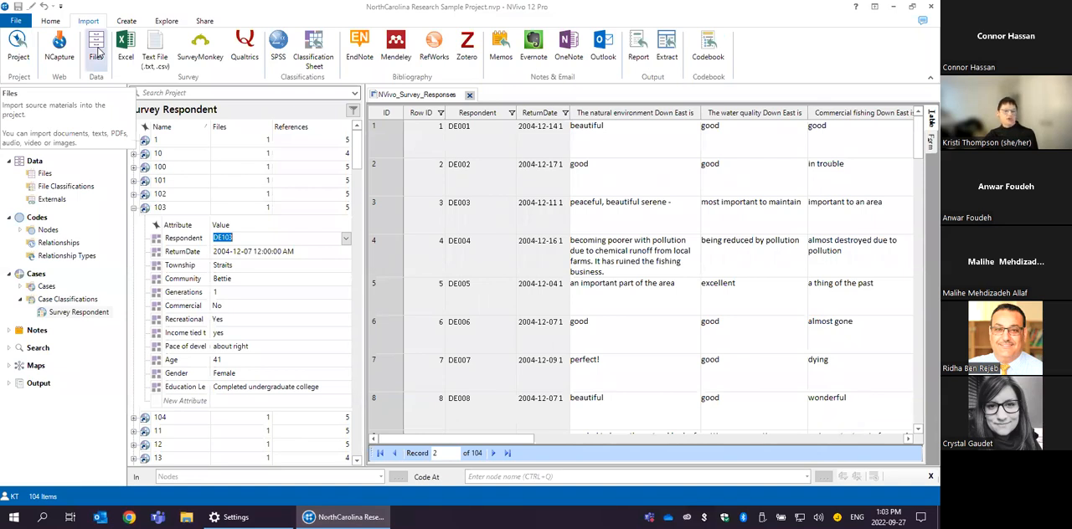
pyautogui.click(96, 46)
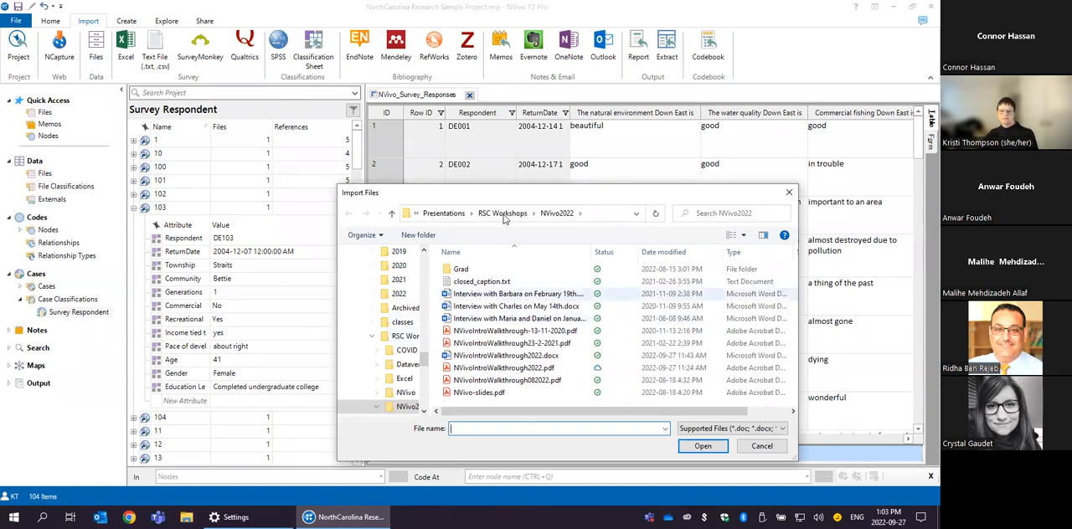
pyautogui.moveTo(435, 192); pyautogui.dragTo(329, 46)
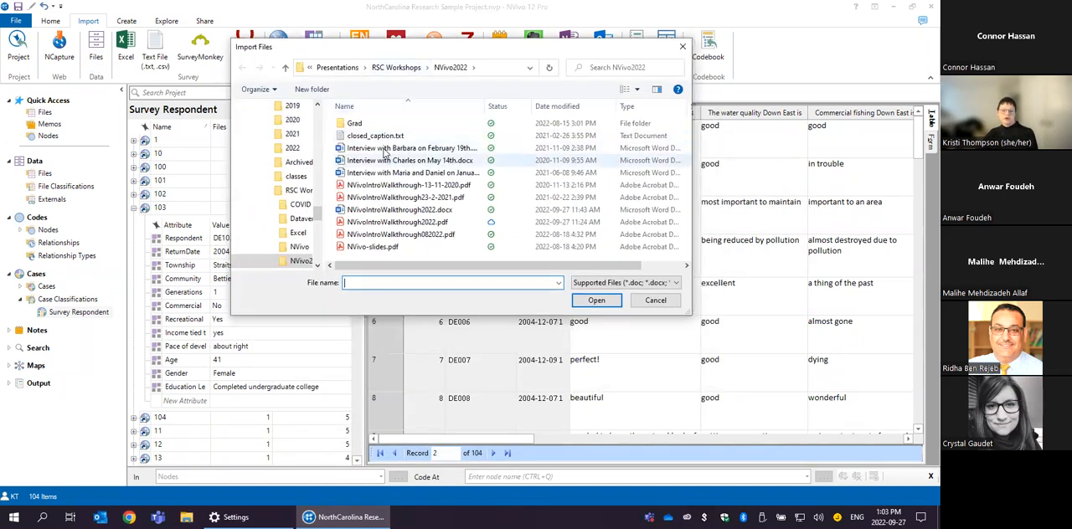
pyautogui.click(386, 149)
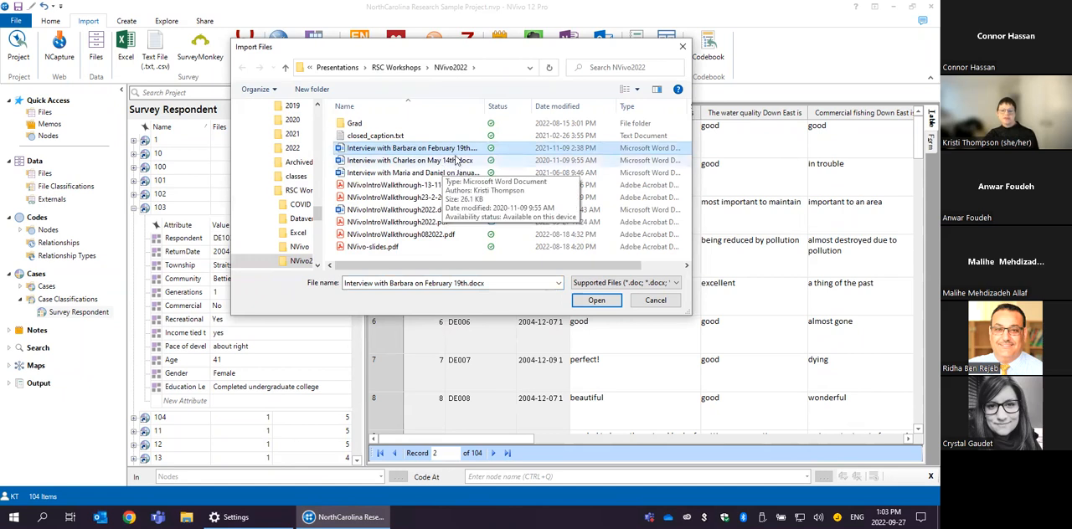
pyautogui.keyDown('ctrl'); pyautogui.click(407, 163); pyautogui.keyUp('ctrl')
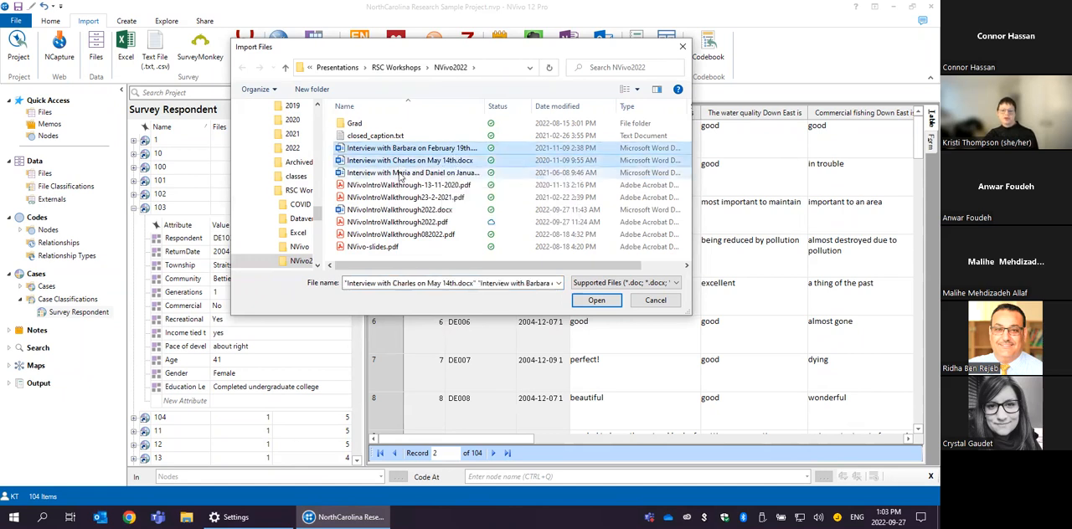
pyautogui.keyDown('ctrl'); pyautogui.click(399, 174); pyautogui.keyUp('ctrl')
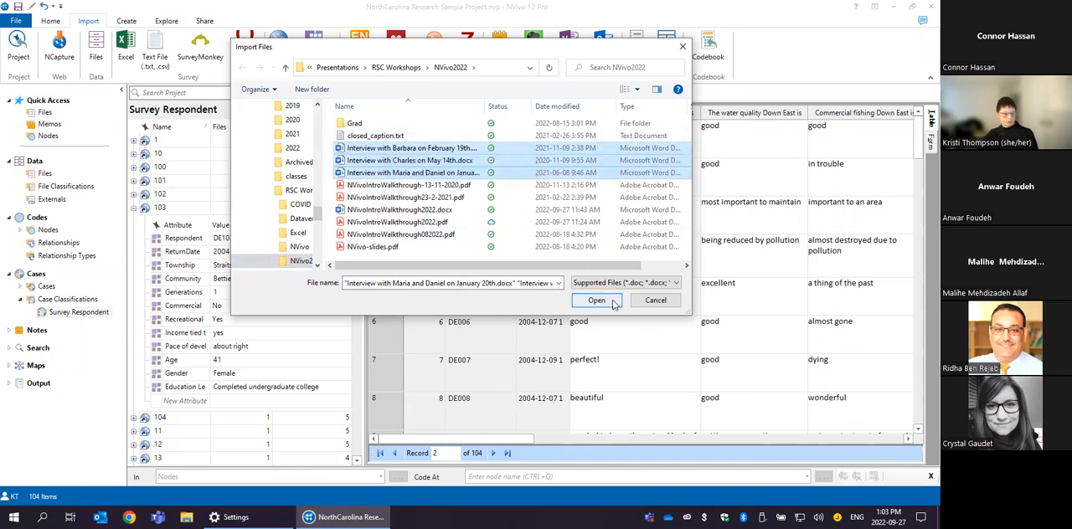
pyautogui.click(612, 301)
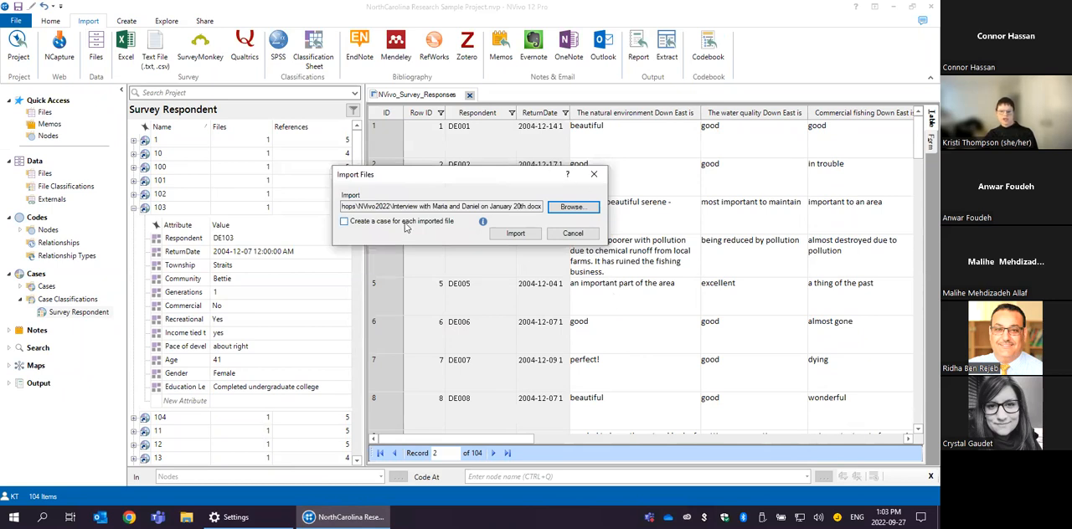
# - Import the interviews with a case for each file, grouped in a new classification named Interview Subjects, and list the project's data files
pyautogui.click(373, 223)
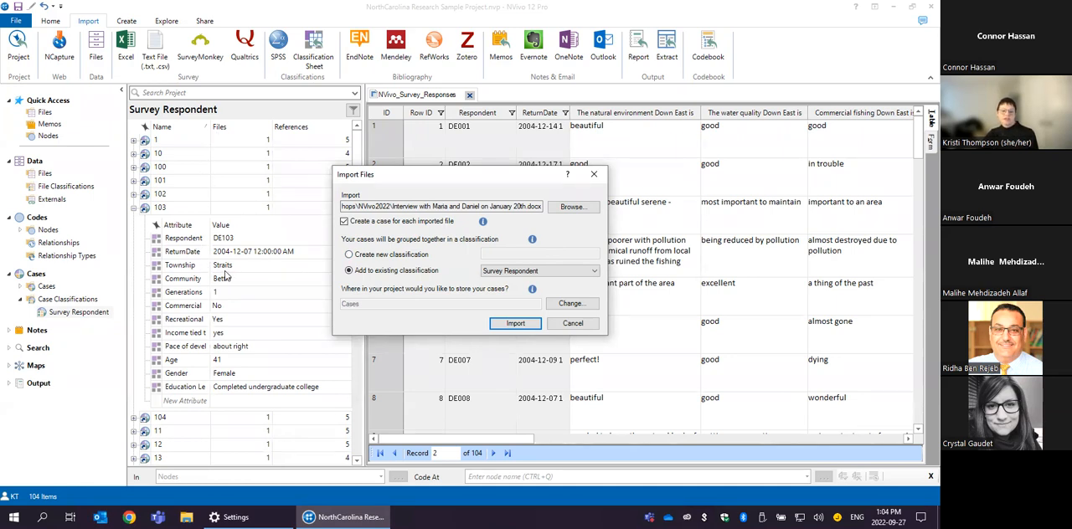
pyautogui.click(392, 256)
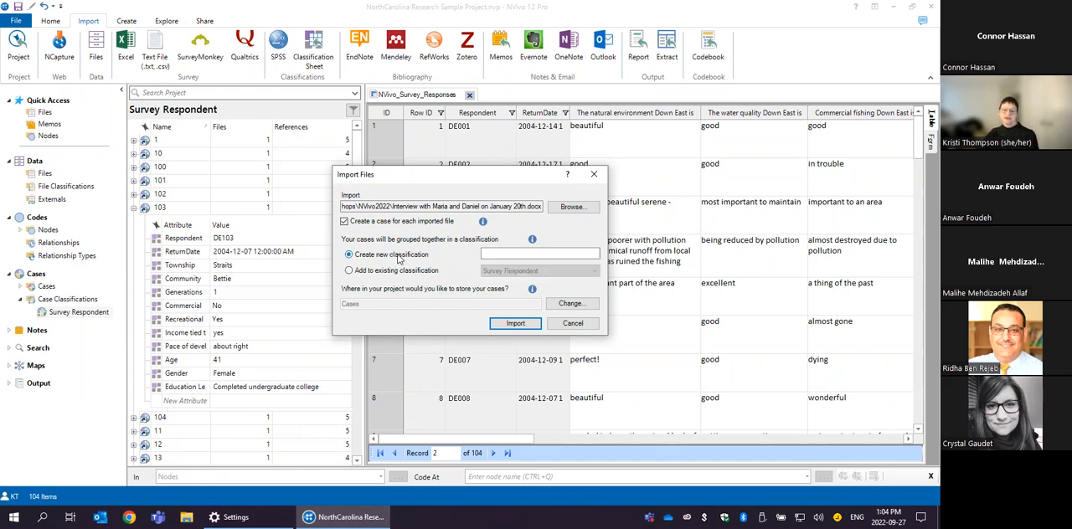
pyautogui.moveTo(528, 246)
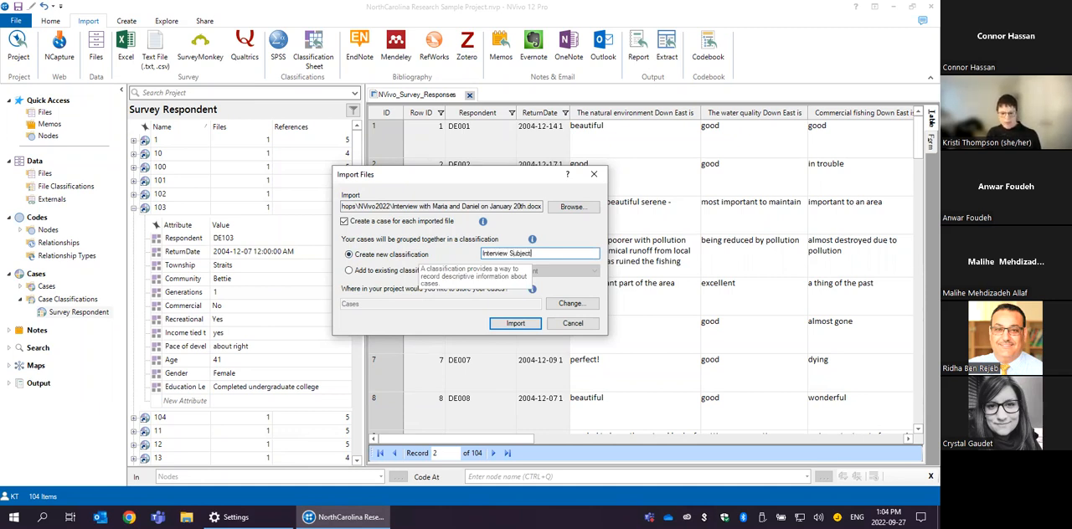
pyautogui.write('s')
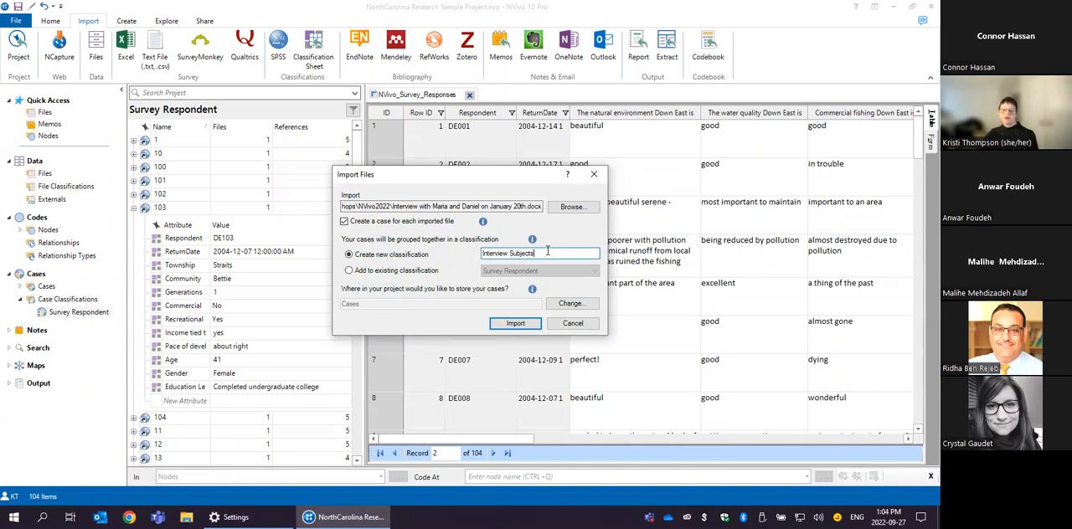
pyautogui.click(516, 324)
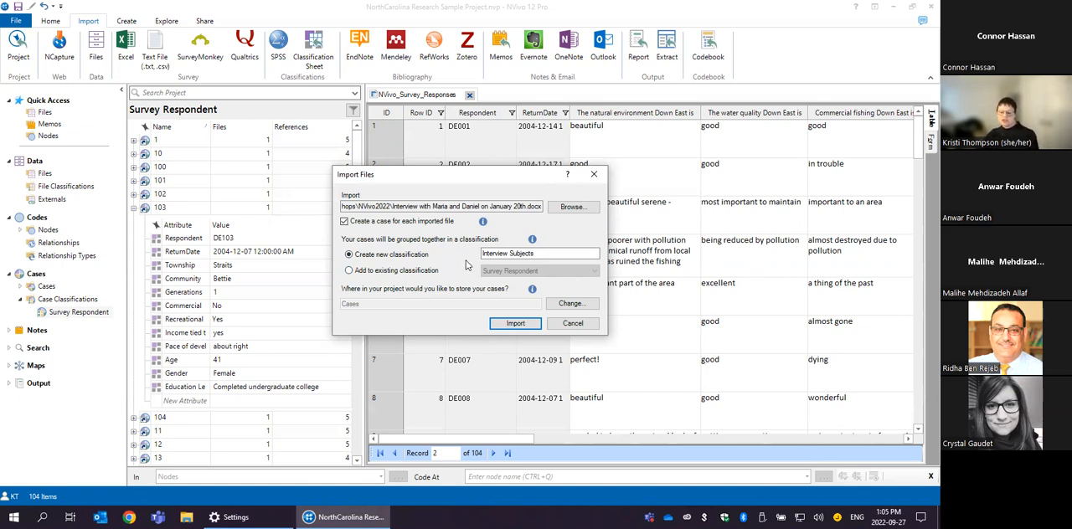
pyautogui.click(513, 327)
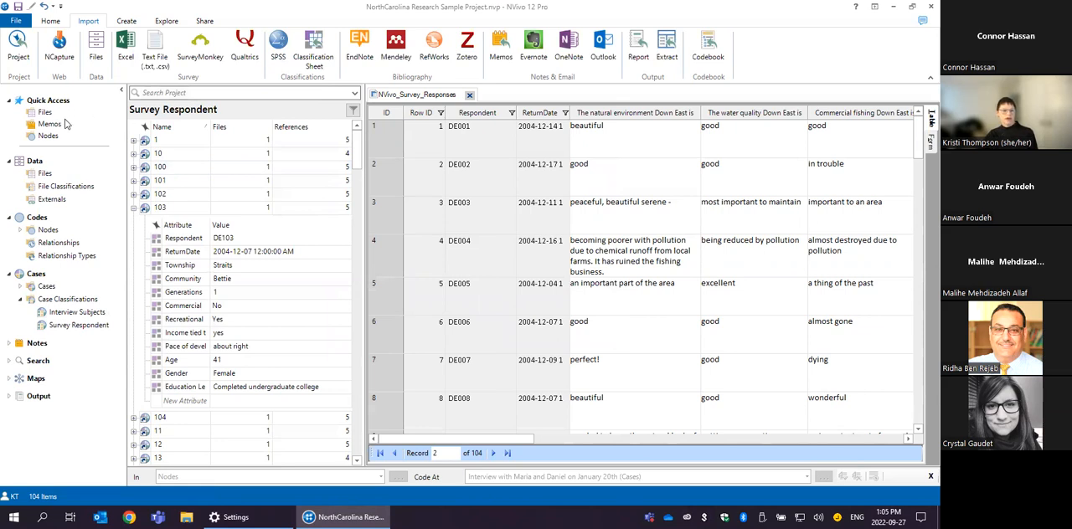
pyautogui.click(43, 176)
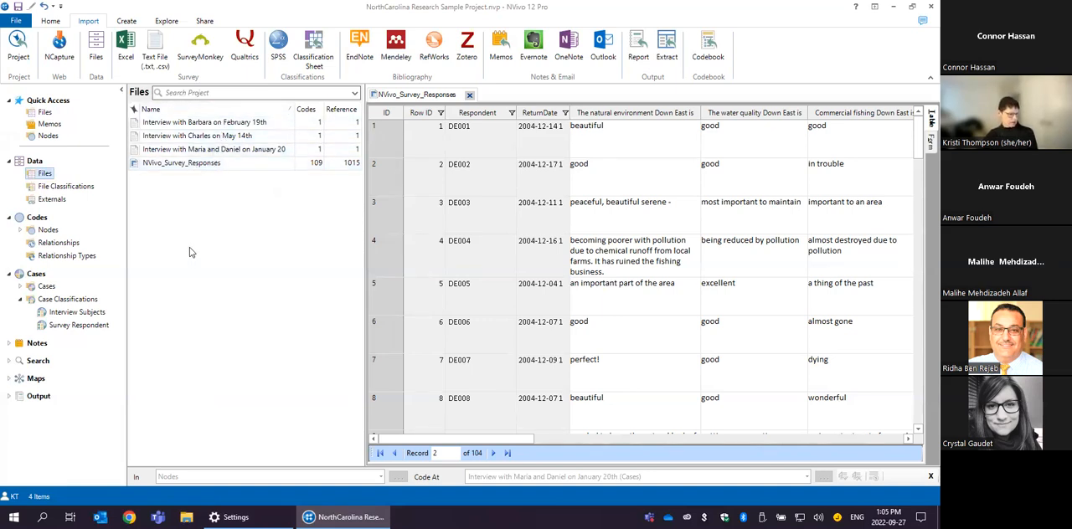
# - Start an Excel survey import of CarteretCounty on Twitter.xlsx, keep 1 header row and Year Month Day dates, and continue to the respondent settings
pyautogui.click(126, 41)
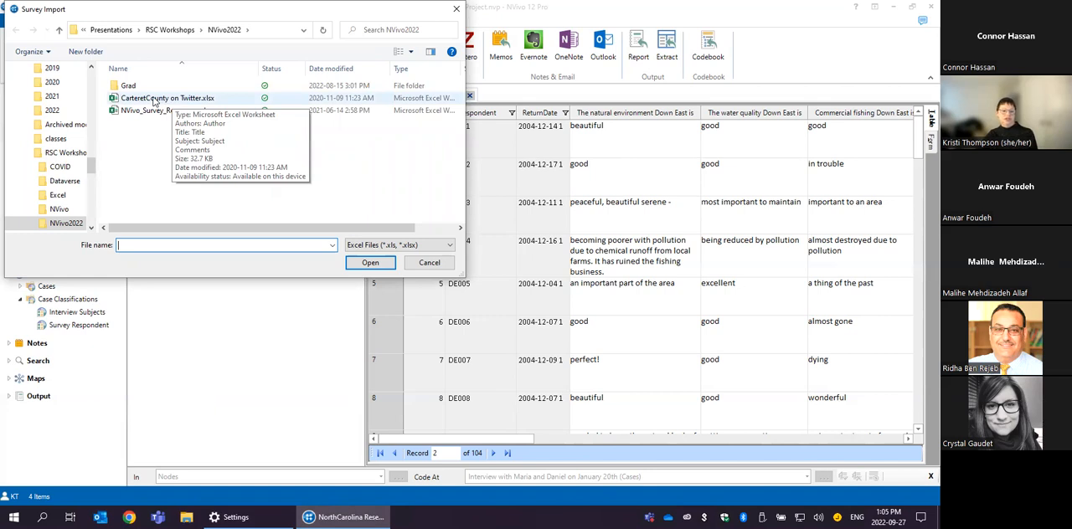
pyautogui.click(153, 99)
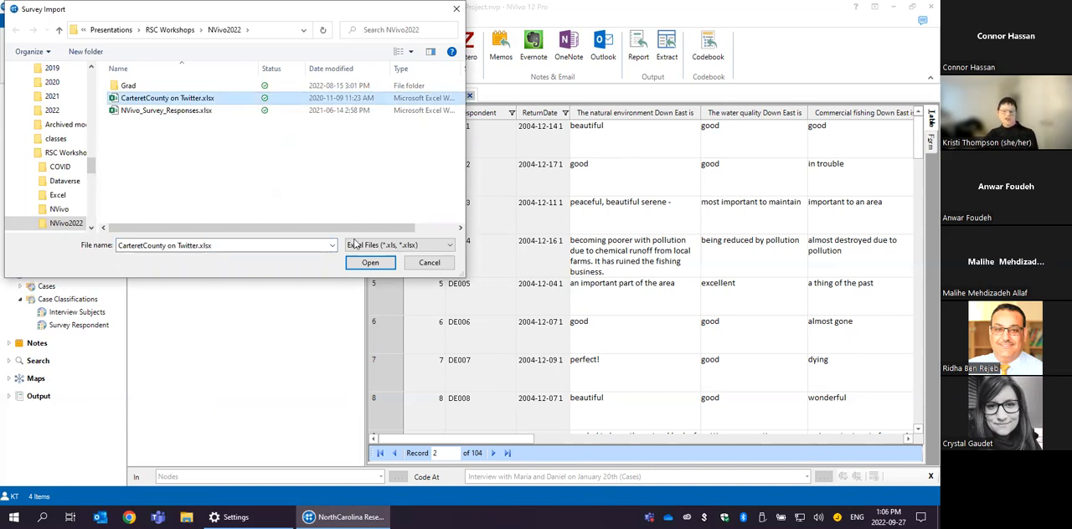
pyautogui.click(369, 262)
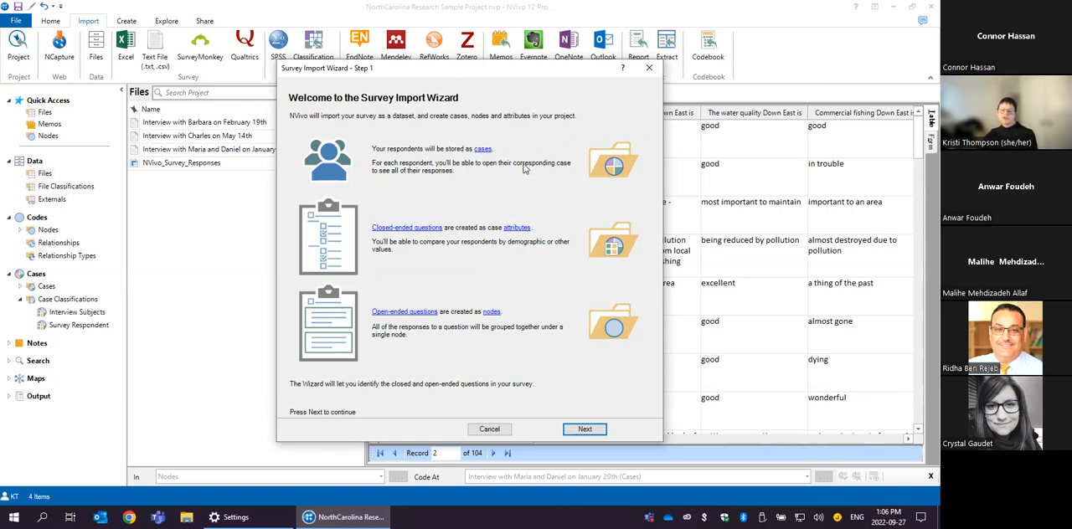
pyautogui.click(577, 430)
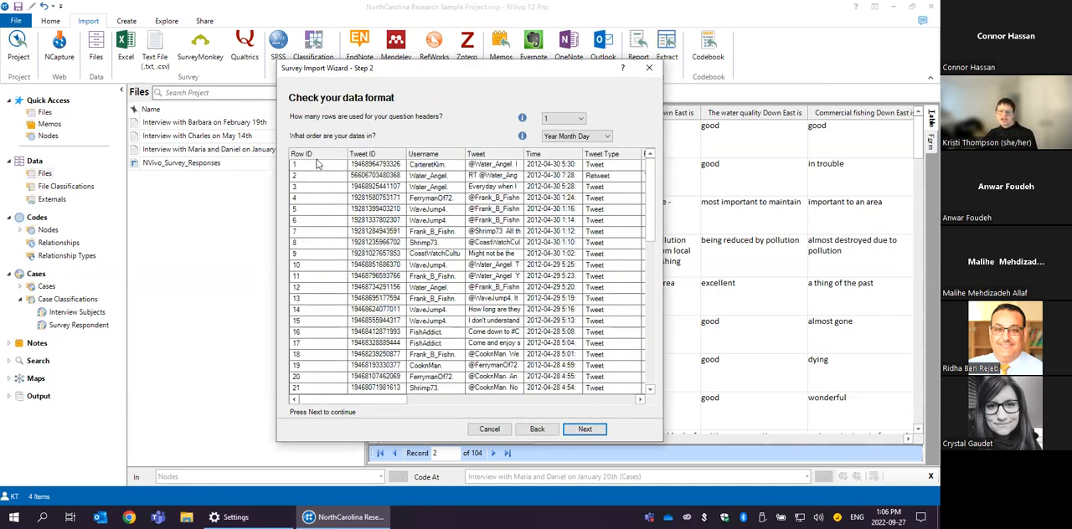
pyautogui.click(540, 167)
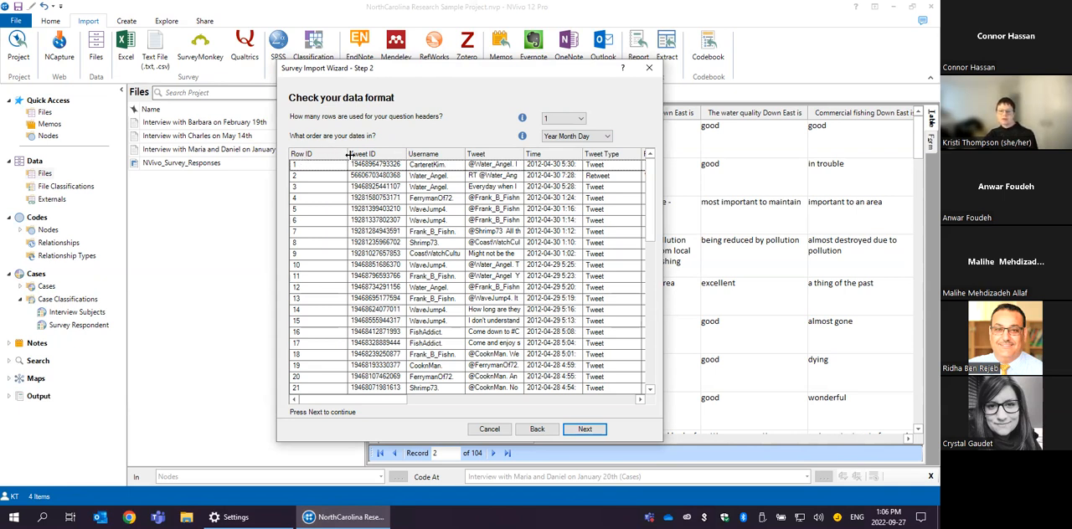
pyautogui.click(584, 428)
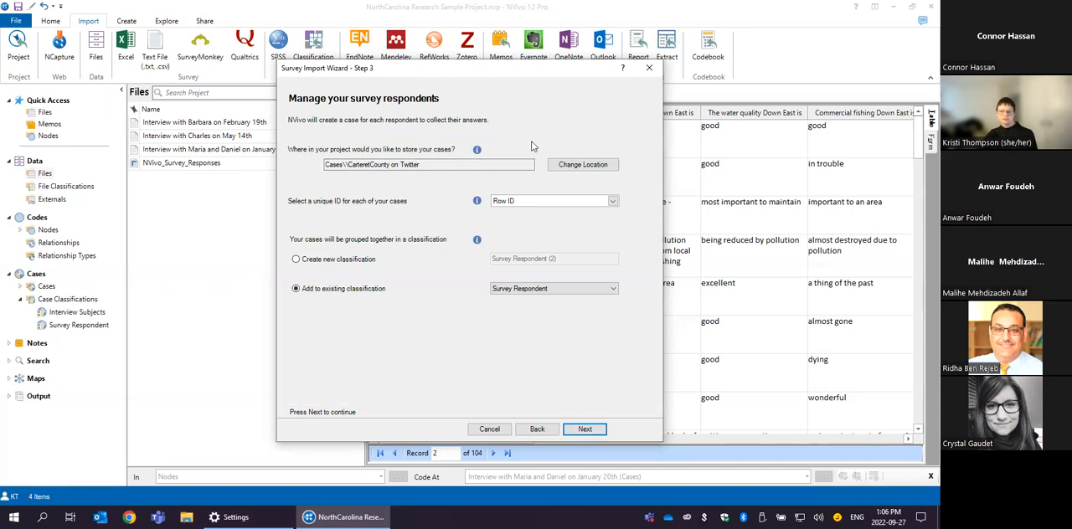
# - Finish the Twitter import with Row ID as the unique case ID, a new classification named Tweeters and the default question types
pyautogui.click(358, 261)
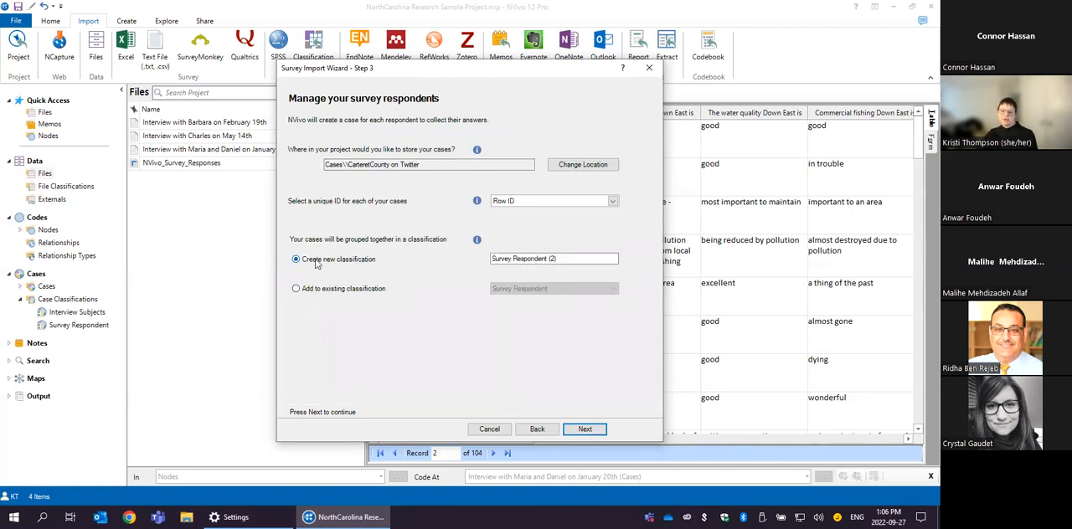
pyautogui.moveTo(564, 259); pyautogui.dragTo(486, 260)
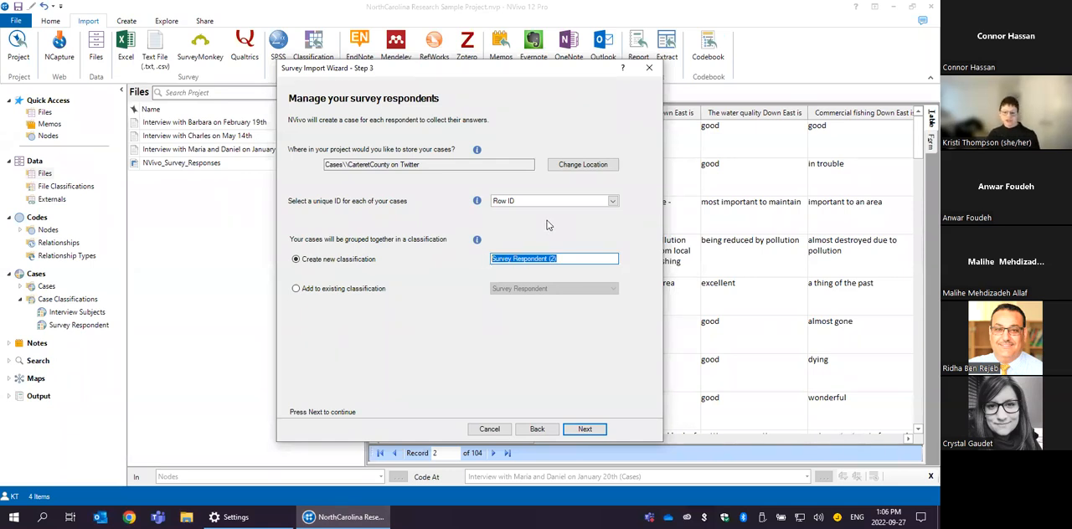
pyautogui.write('Tweeters')
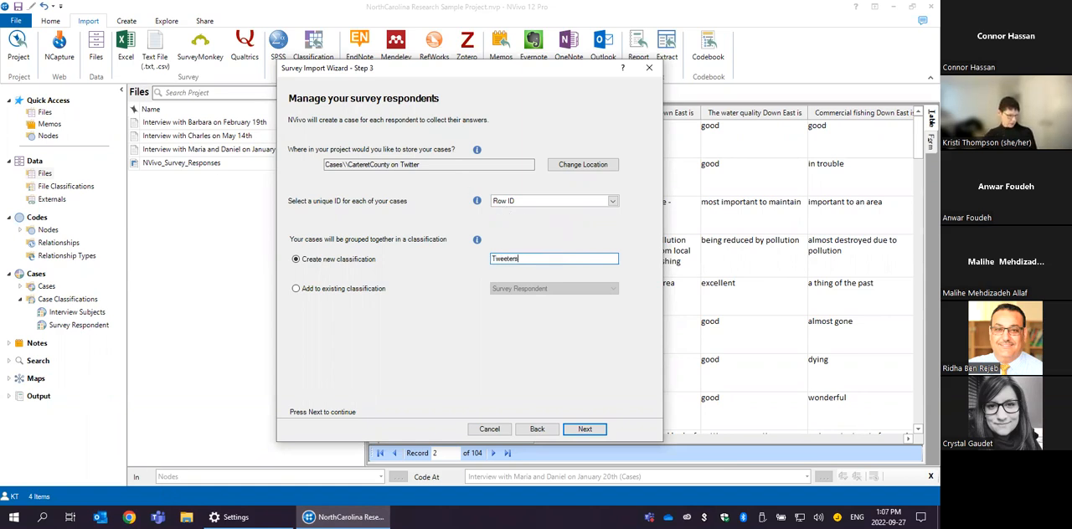
pyautogui.click(585, 430)
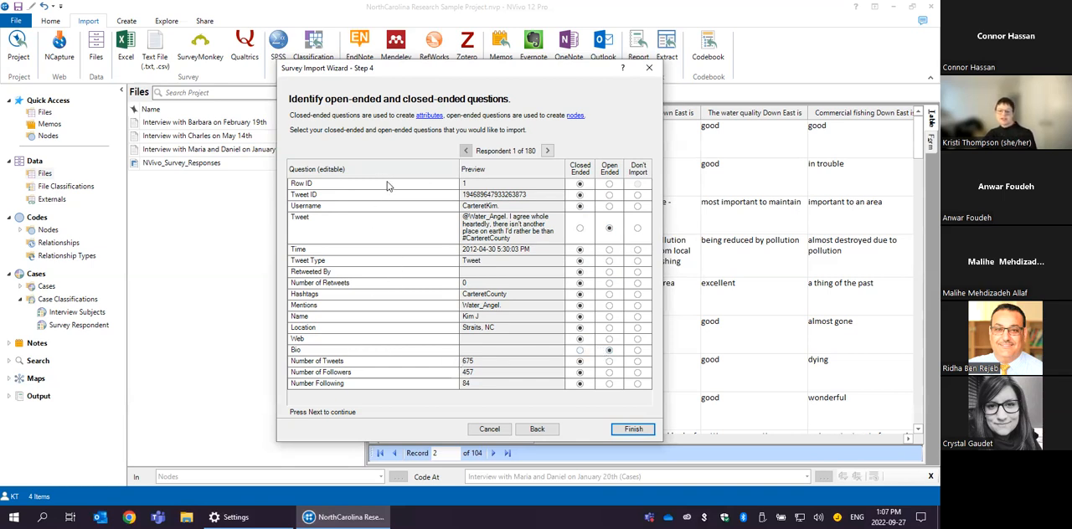
pyautogui.click(631, 429)
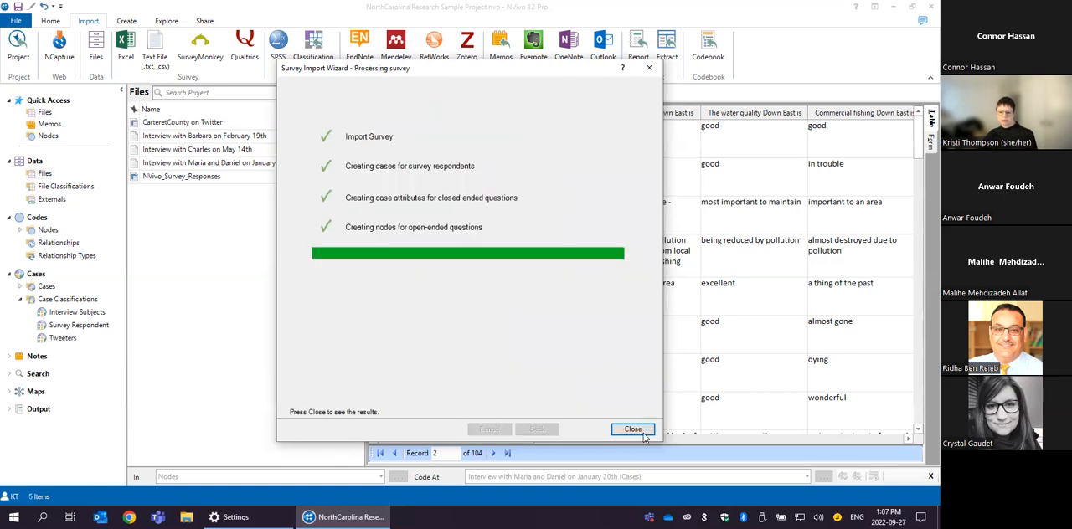
pyautogui.click(634, 430)
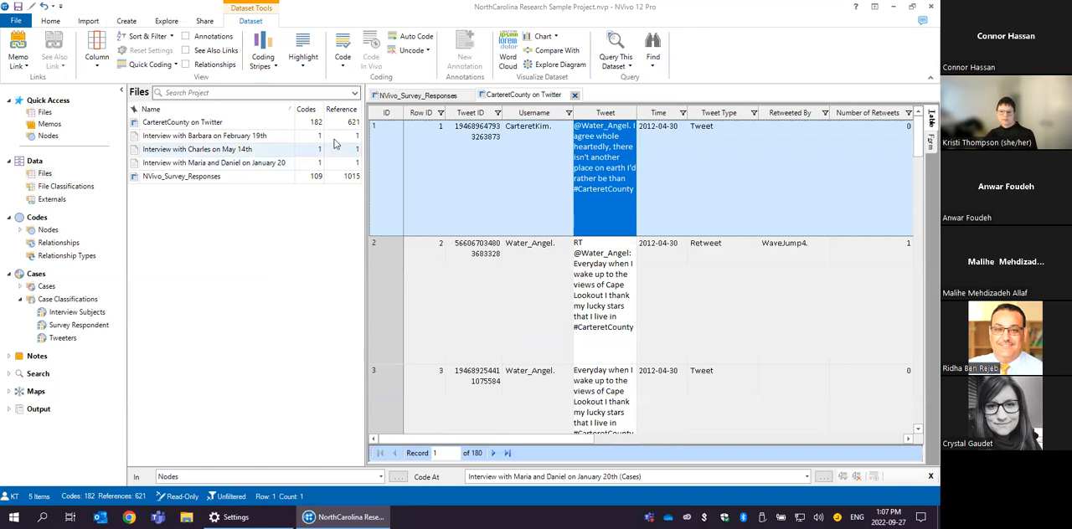
# - Widen the Tweet column in the CarteretCounty on Twitter dataset and look through the text of the first tweets
pyautogui.moveTo(637, 112); pyautogui.dragTo(724, 117)
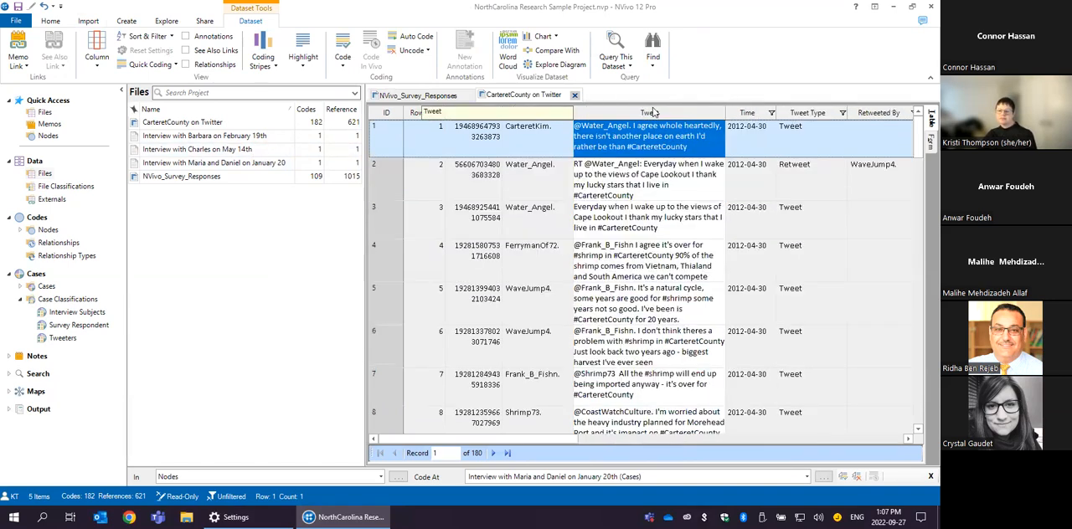
pyautogui.click(634, 131)
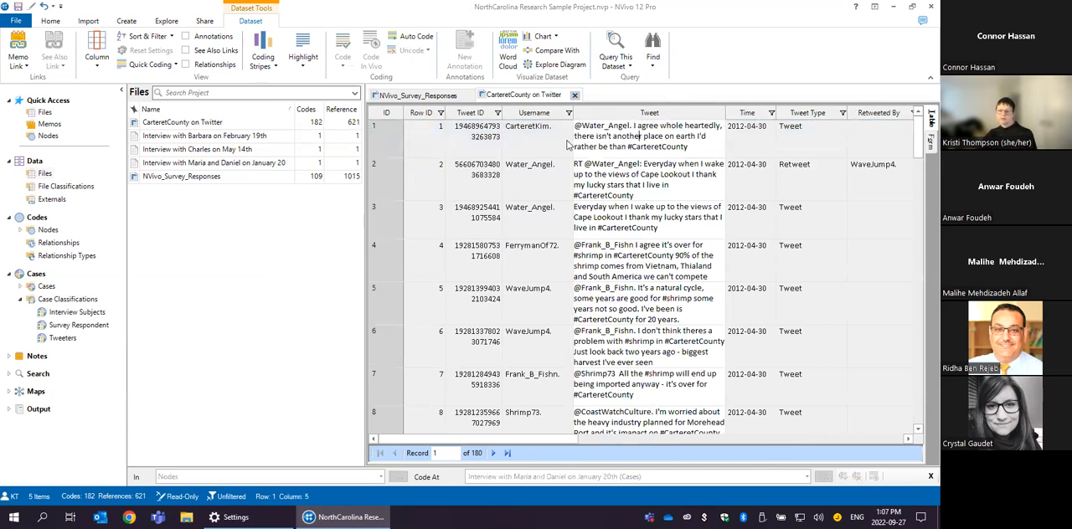
pyautogui.click(640, 196)
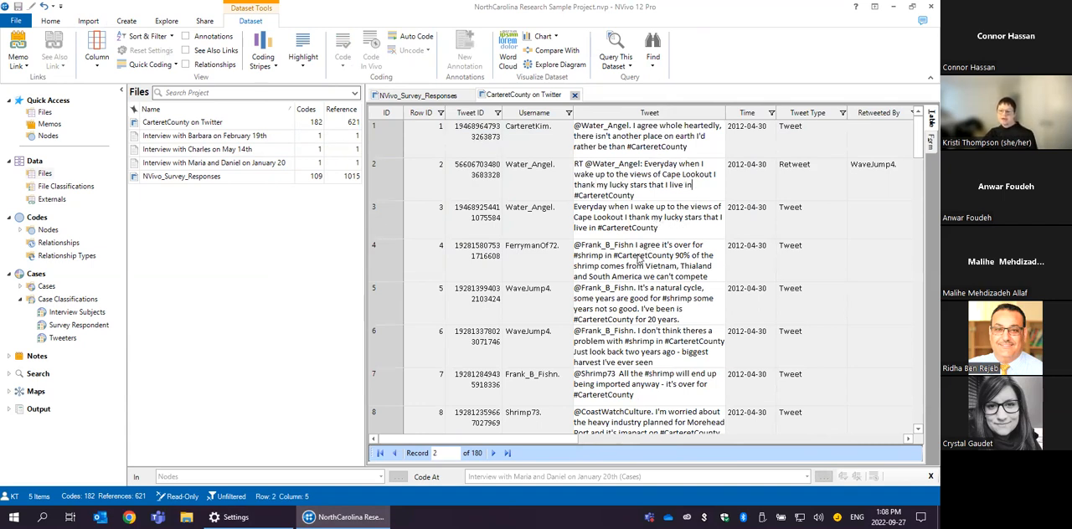
pyautogui.click(688, 274)
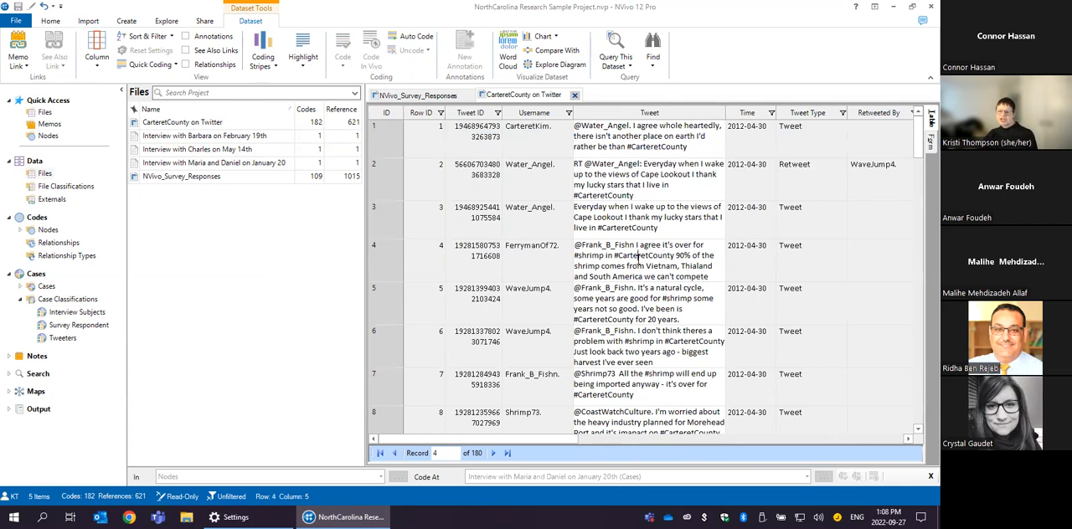
pyautogui.click(689, 271)
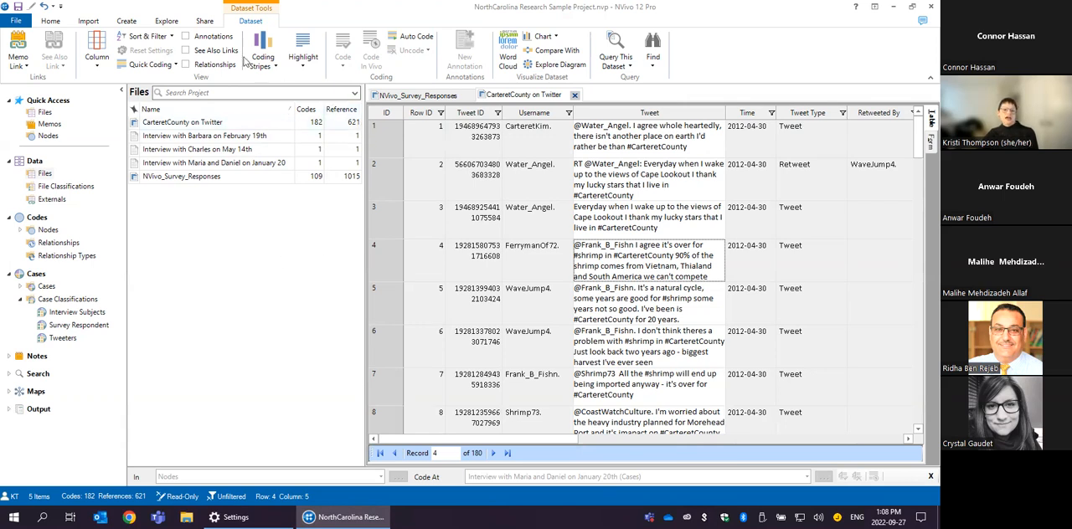
# - Start a new coding chart with the Chart Wizard, choosing coding by case attribute value for a file, and continue to its chart items
pyautogui.click(165, 21)
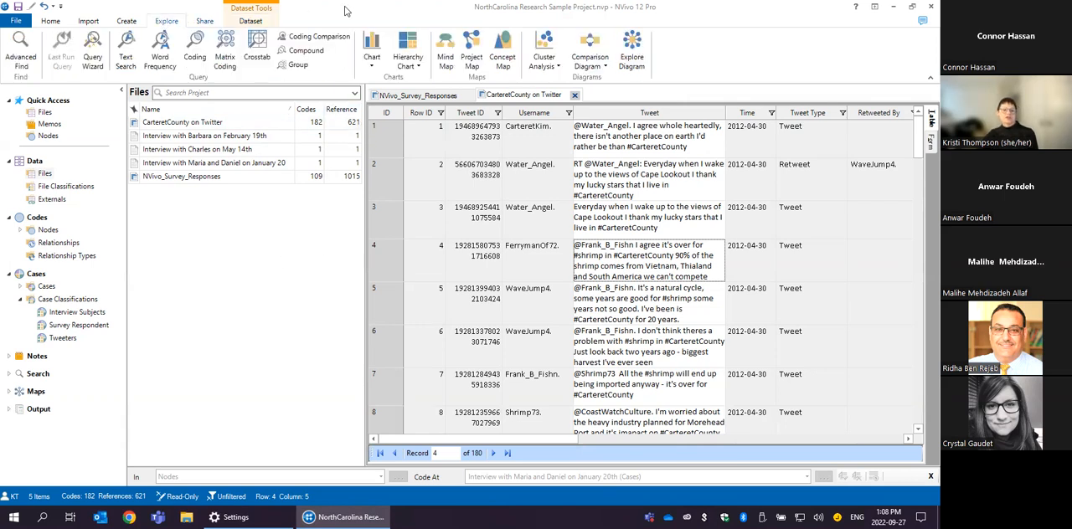
pyautogui.moveTo(317, 6)
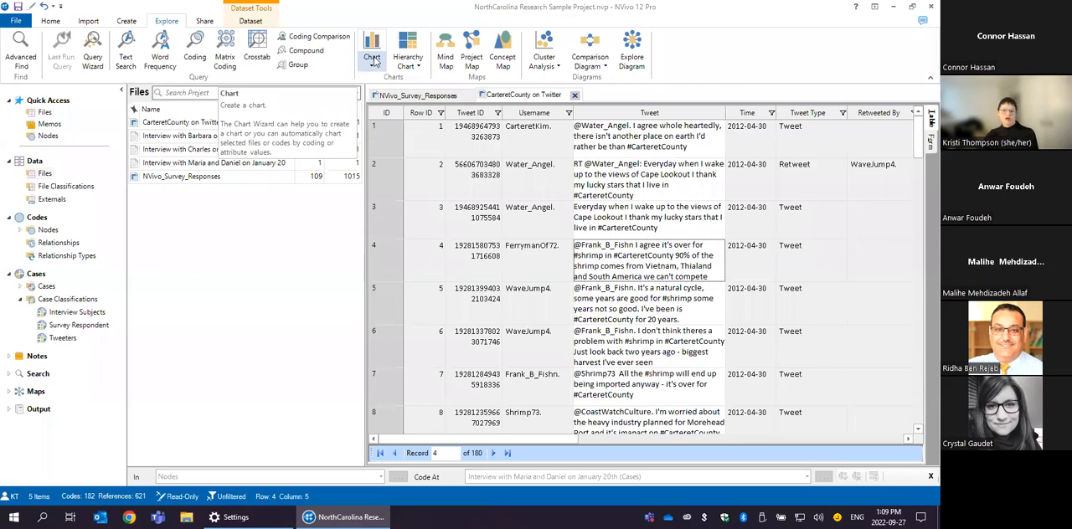
pyautogui.click(373, 62)
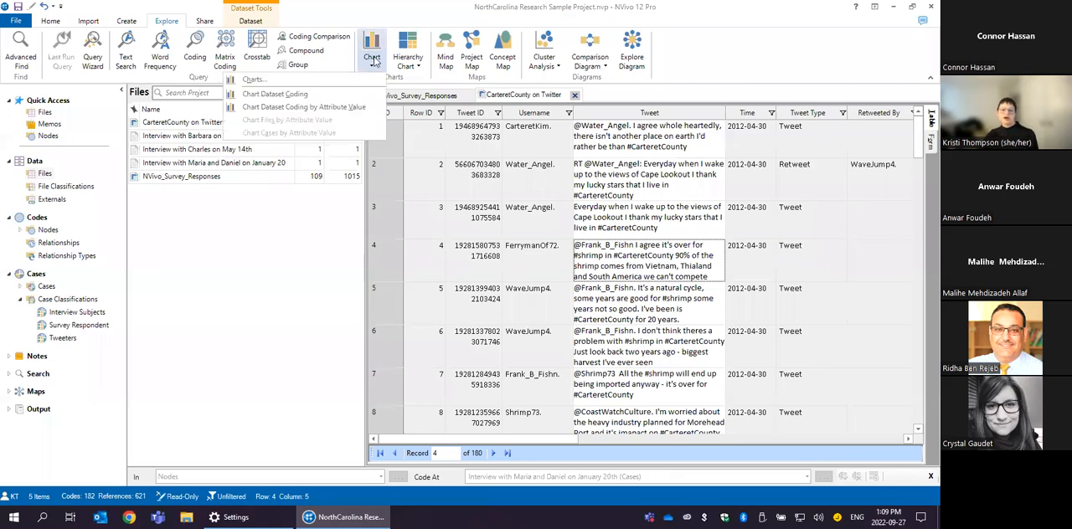
pyautogui.click(265, 80)
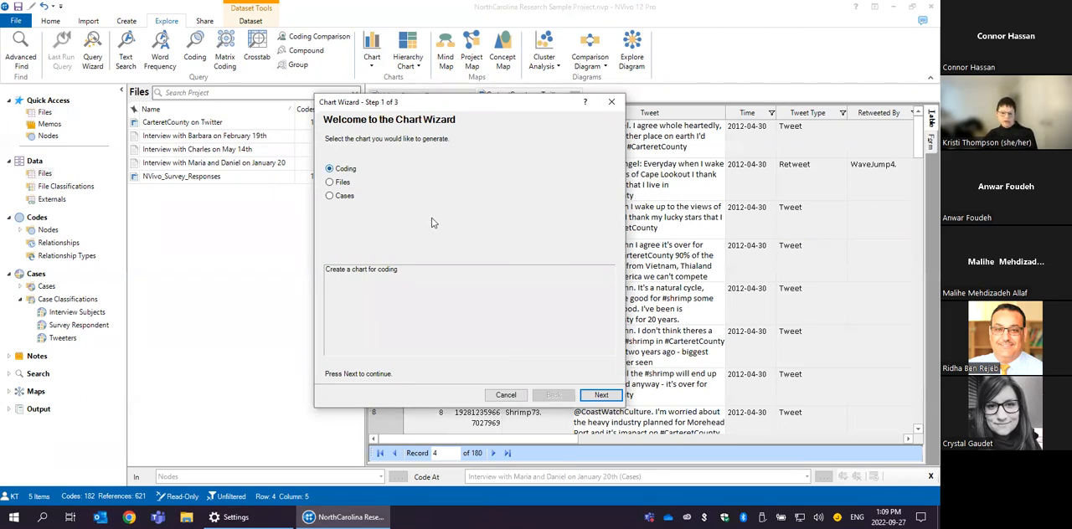
pyautogui.click(603, 395)
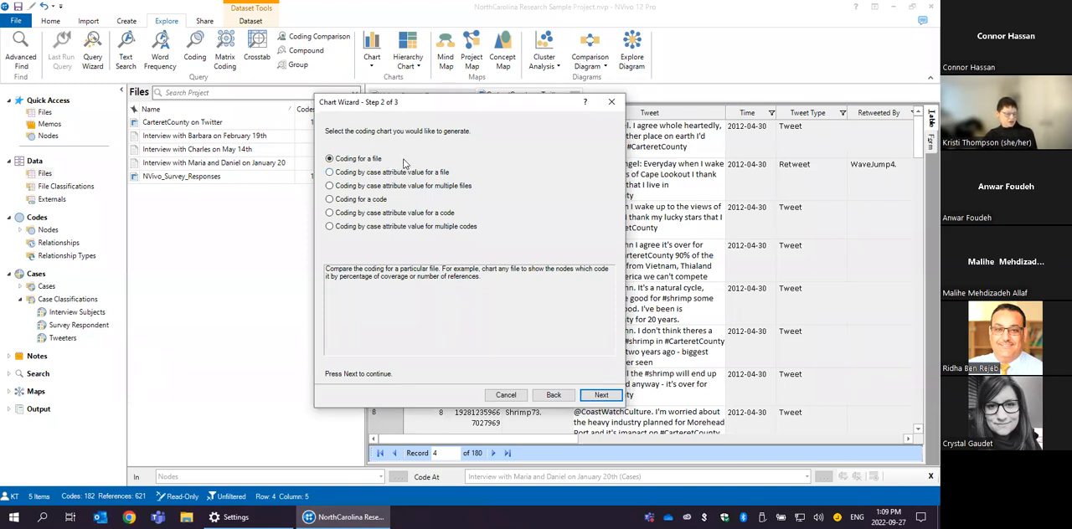
pyautogui.click(361, 173)
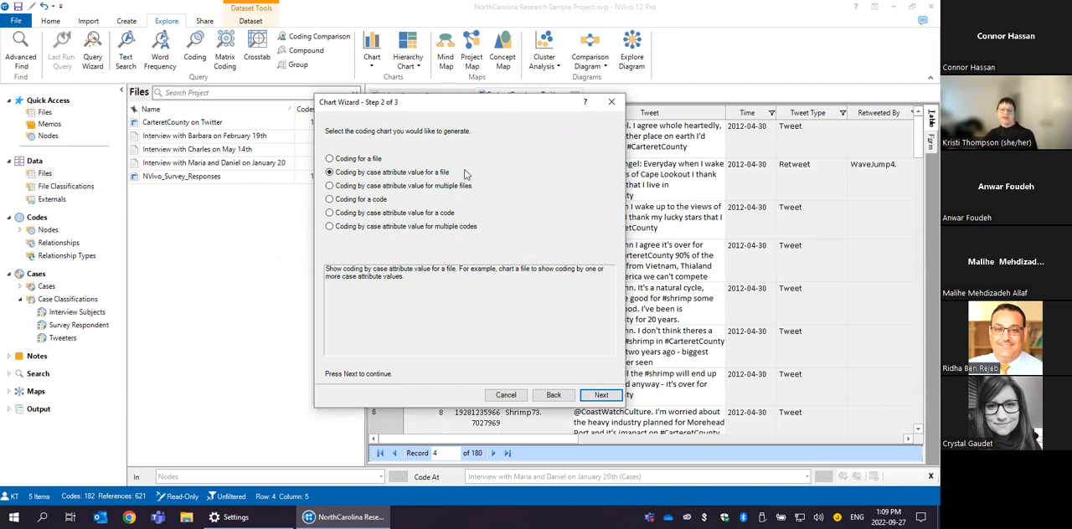
pyautogui.click(596, 394)
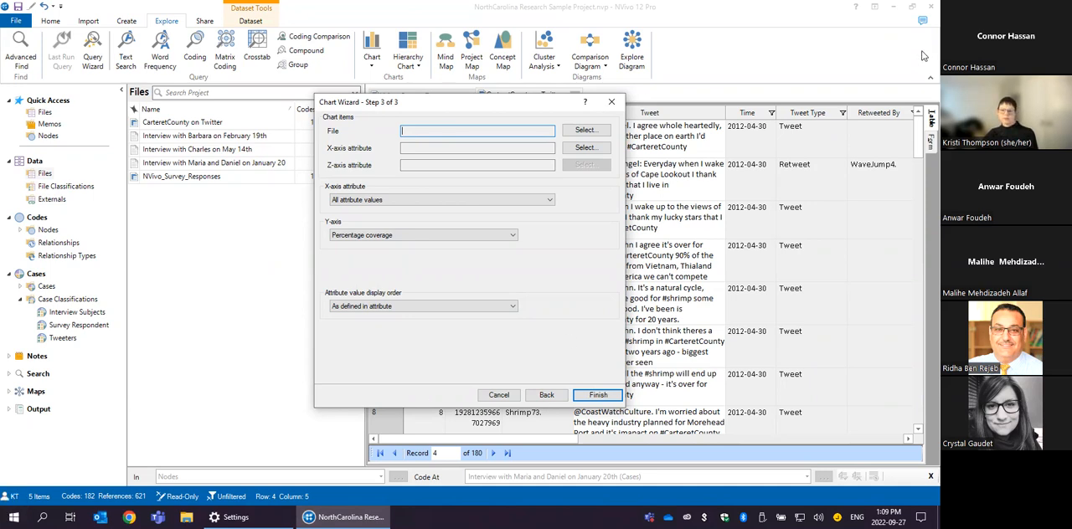
# - Set the chart's file to NVivo_Survey_Responses and its X-axis attribute to Pace of development from the Survey Respondent classification
pyautogui.click(586, 132)
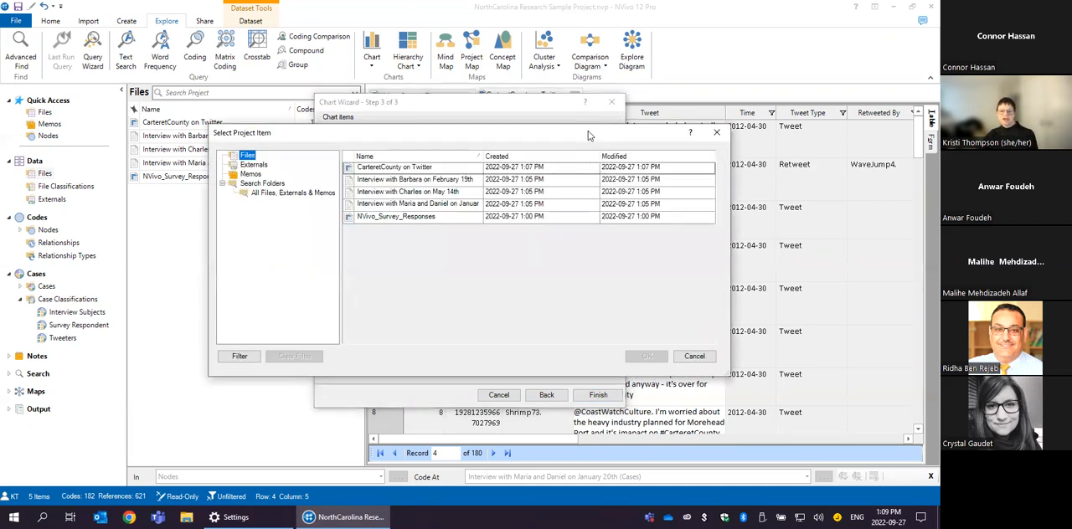
pyautogui.click(391, 217)
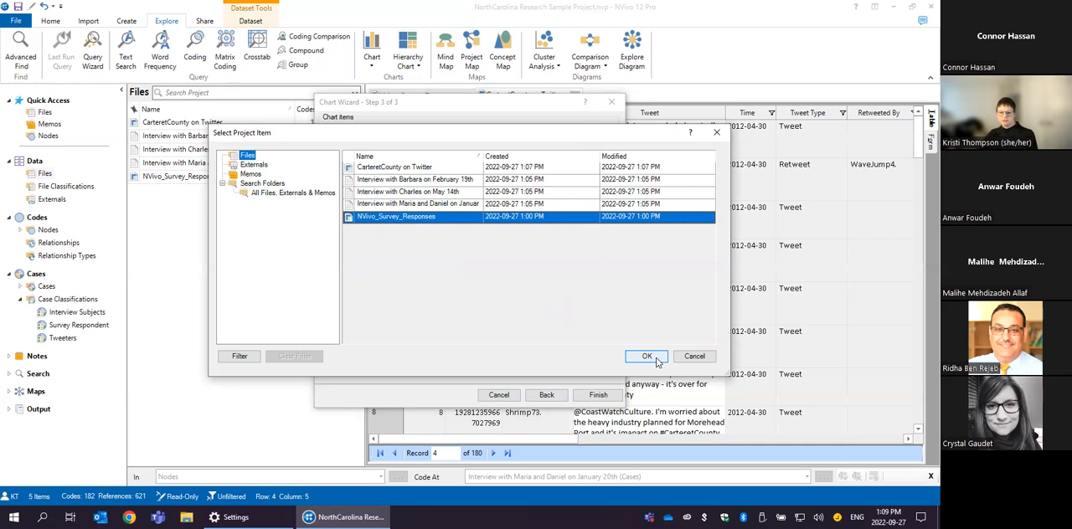
pyautogui.click(647, 356)
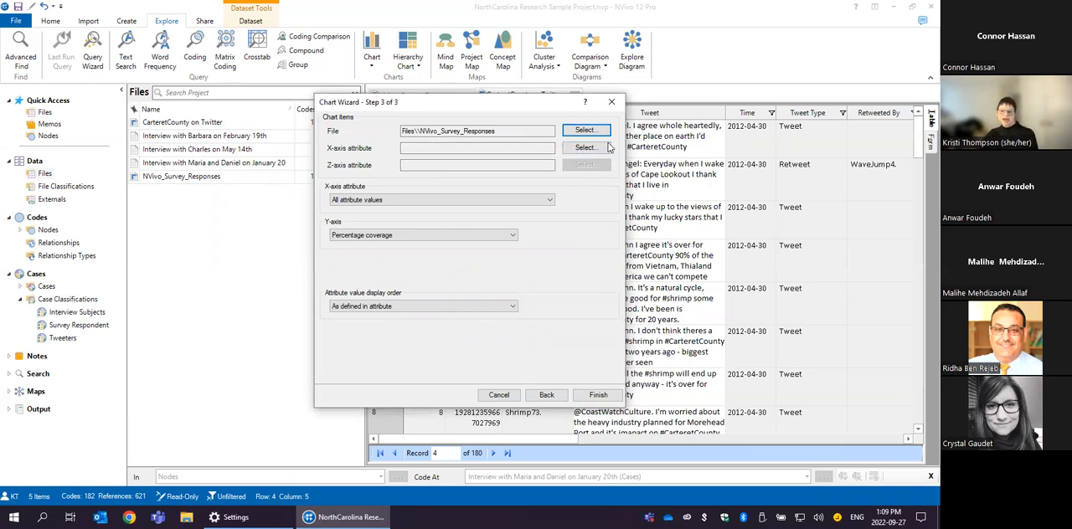
pyautogui.click(590, 149)
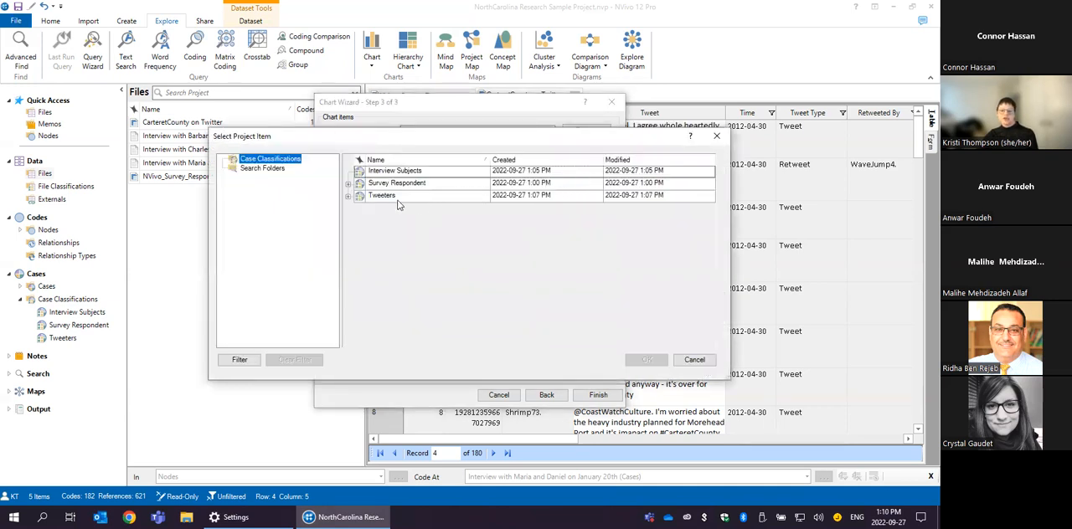
pyautogui.click(348, 184)
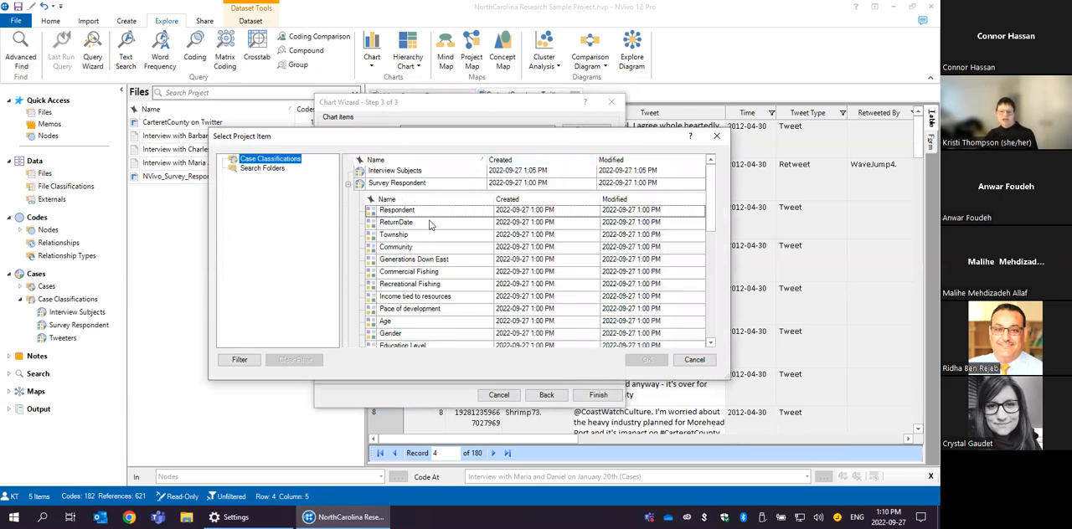
pyautogui.click(419, 310)
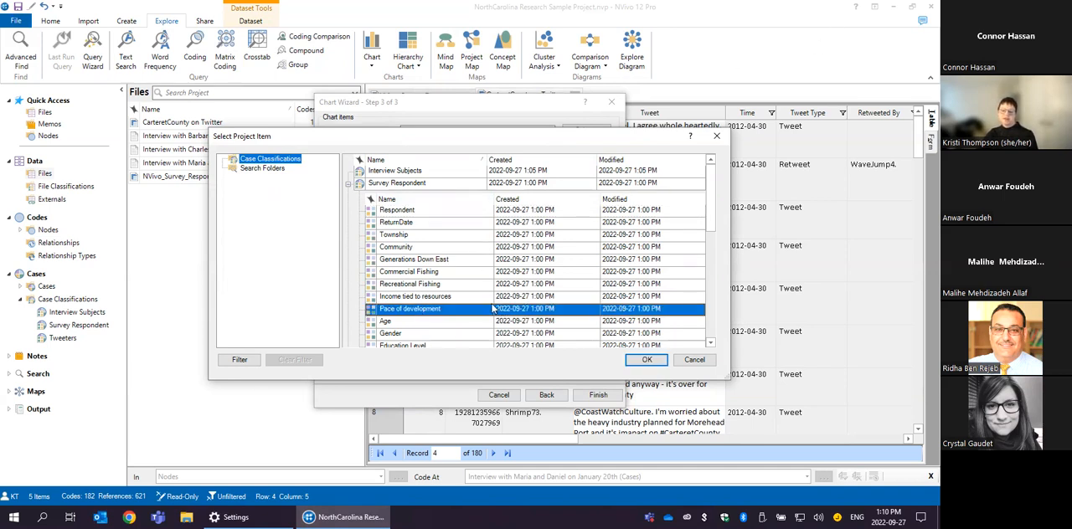
pyautogui.click(636, 365)
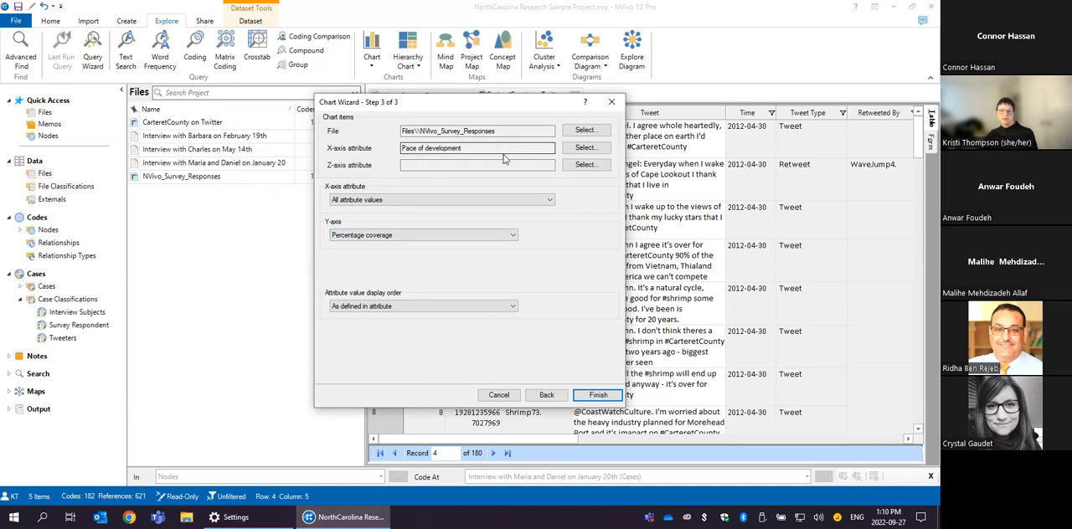
# - Review the measures offered for the chart's Y-axis and recheck the chosen coding chart type
pyautogui.click(599, 398)
pyautogui.click(423, 238)
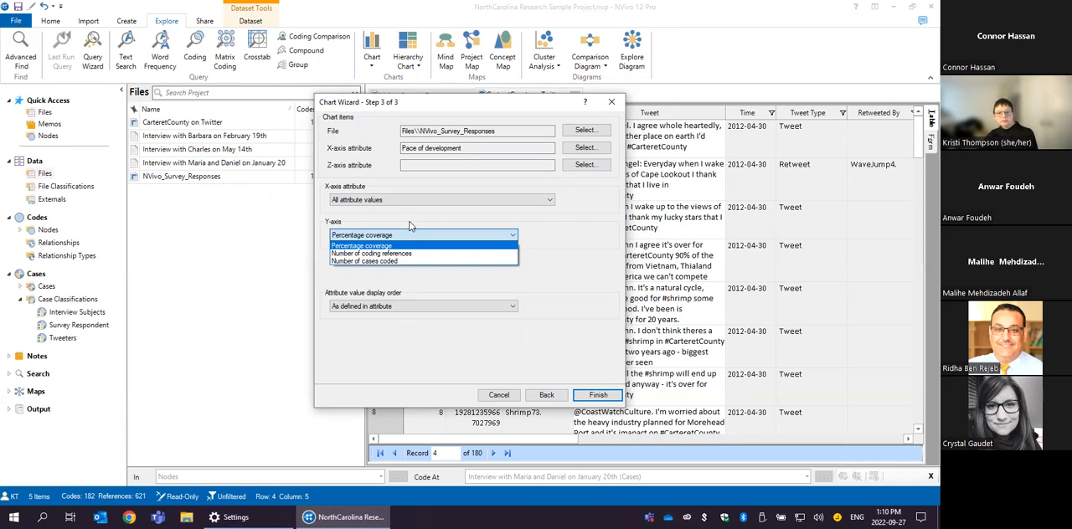
pyautogui.click(410, 224)
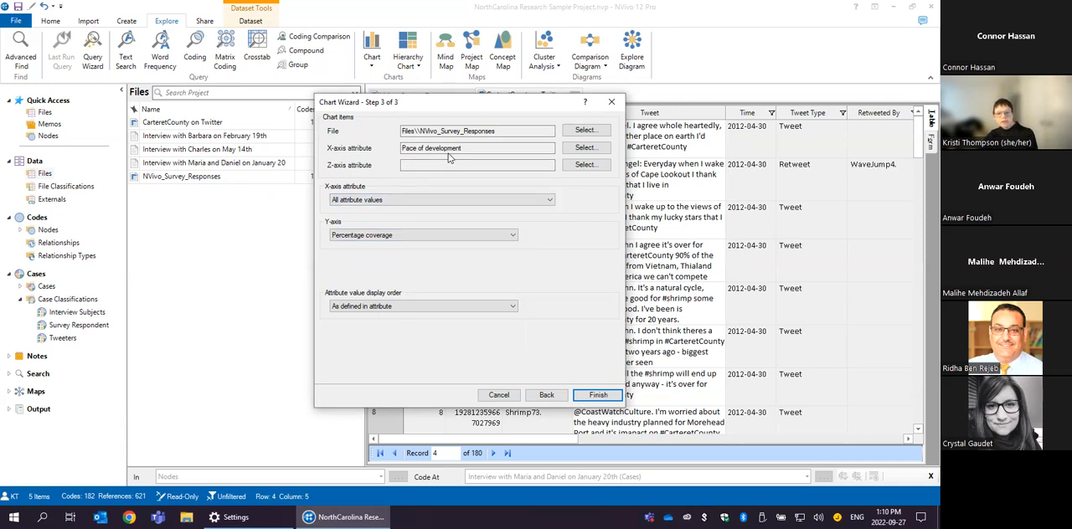
pyautogui.click(409, 237)
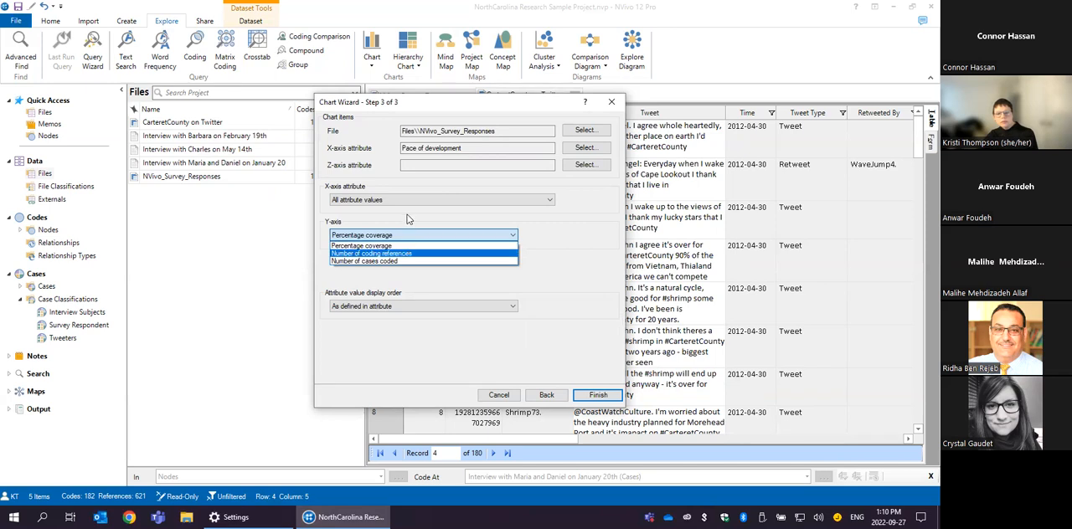
pyautogui.click(522, 394)
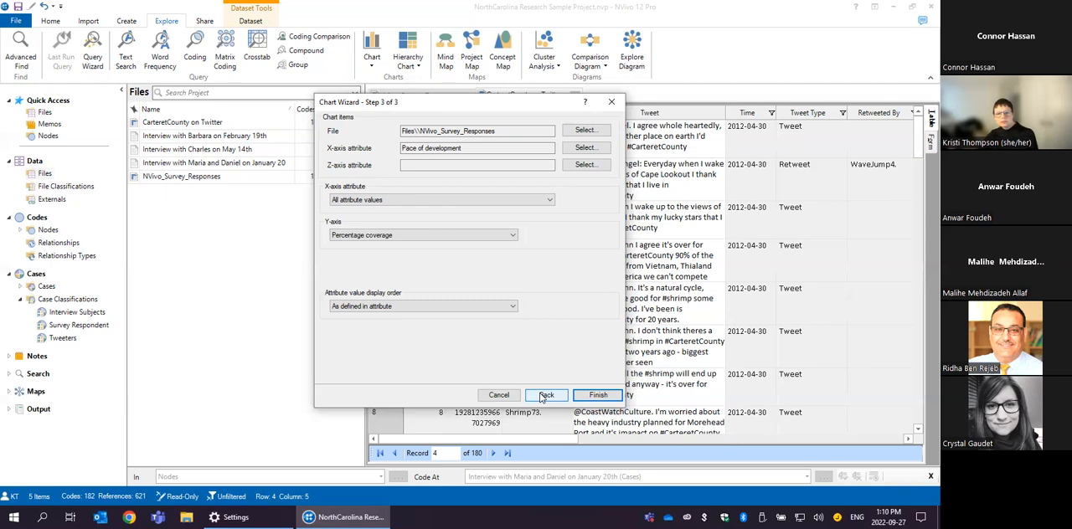
pyautogui.click(541, 396)
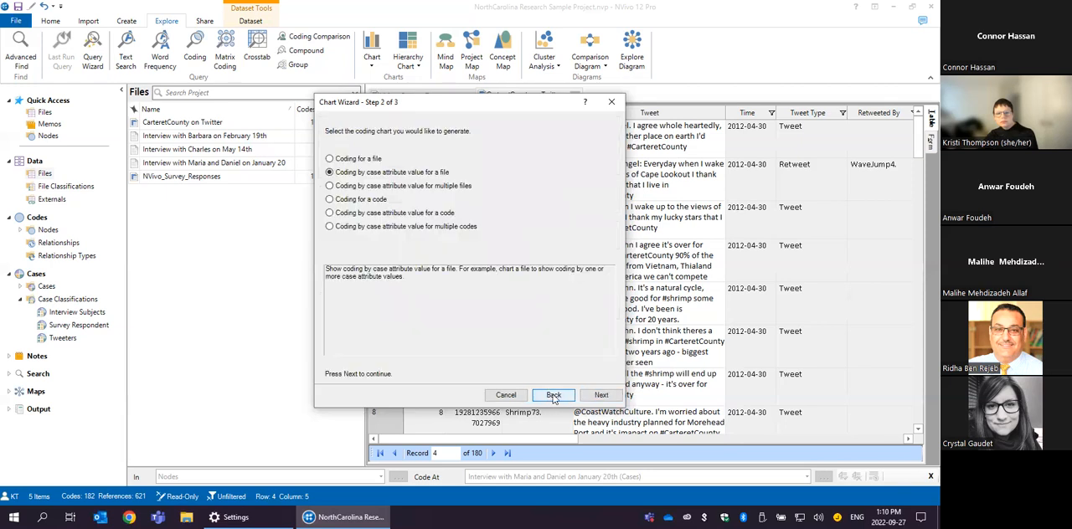
pyautogui.click(601, 395)
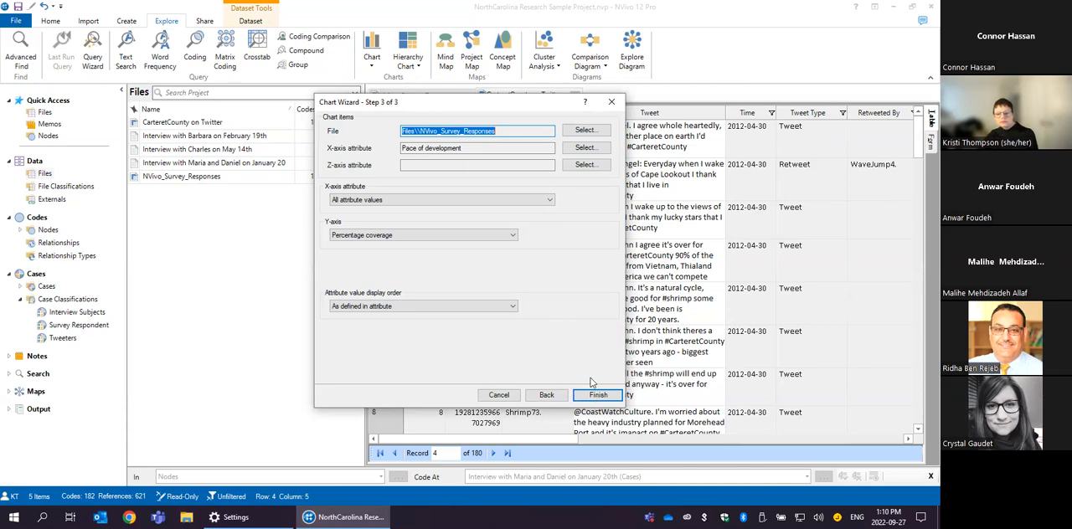
# - Generate the chart with Percentage coverage on the Y-axis and all attribute values on the X-axis
pyautogui.click(433, 235)
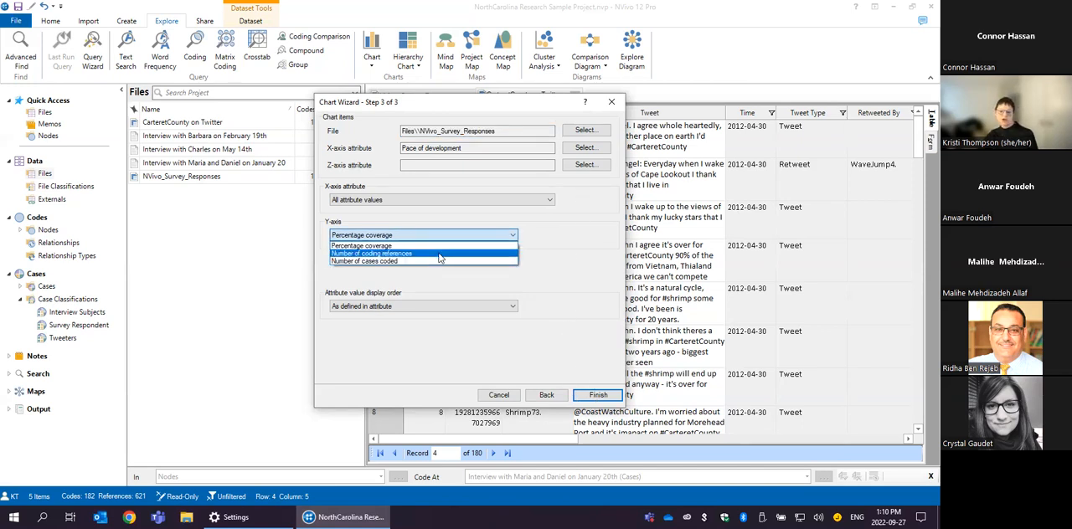
pyautogui.click(439, 246)
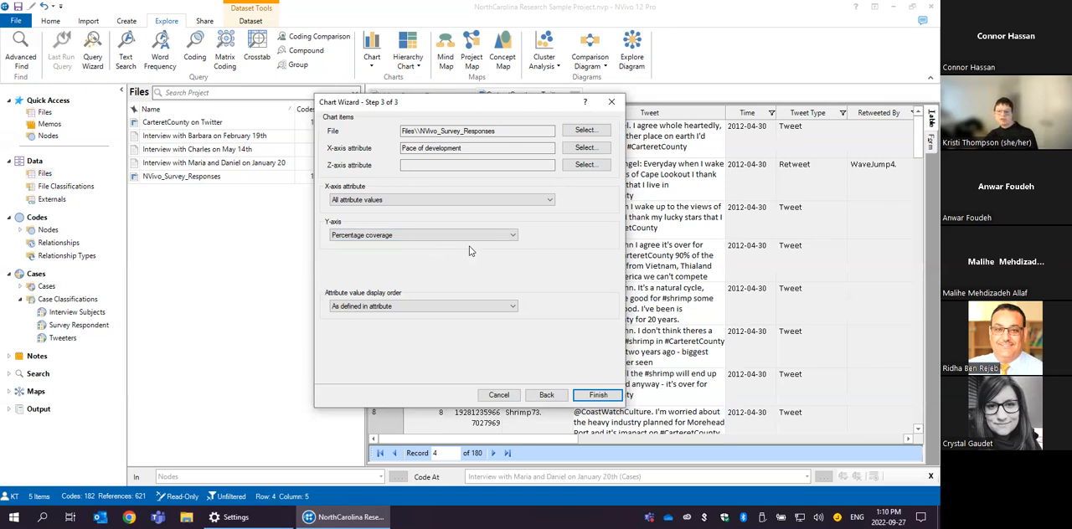
pyautogui.click(595, 395)
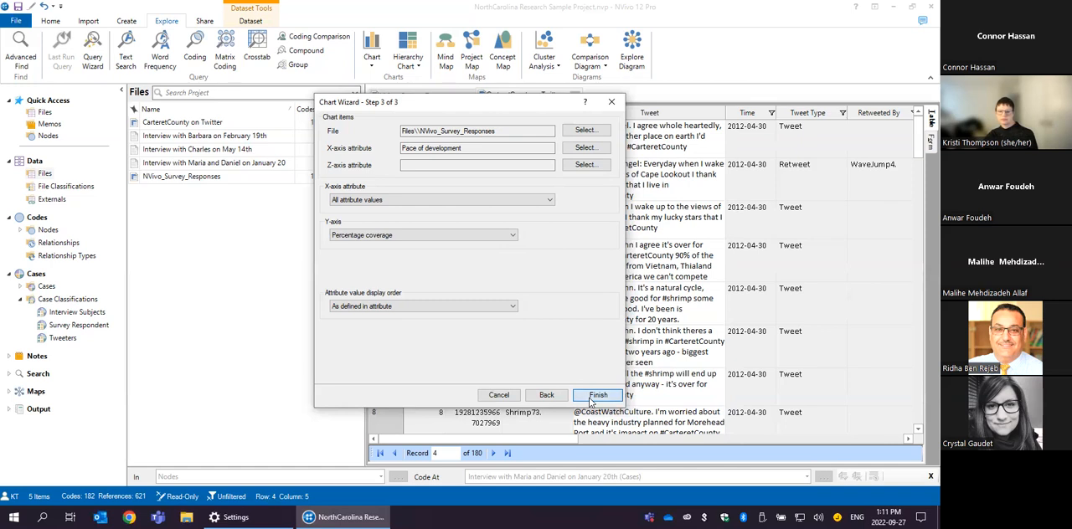
pyautogui.click(542, 202)
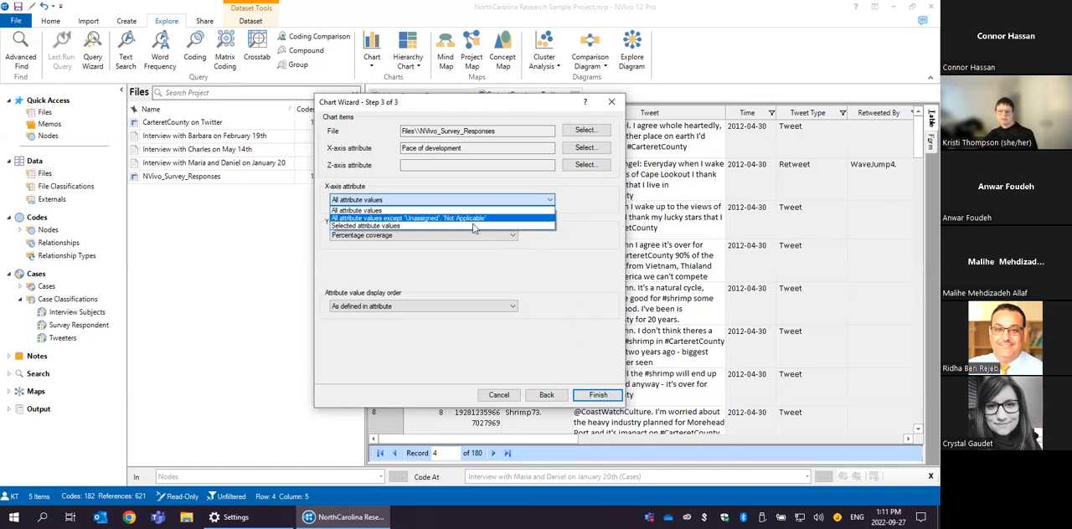
pyautogui.click(595, 251)
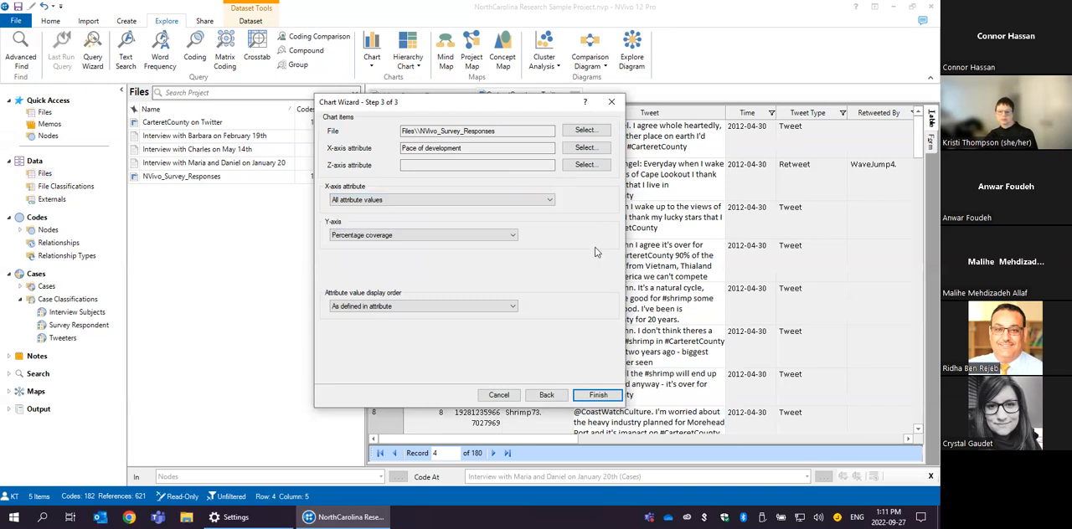
pyautogui.click(594, 393)
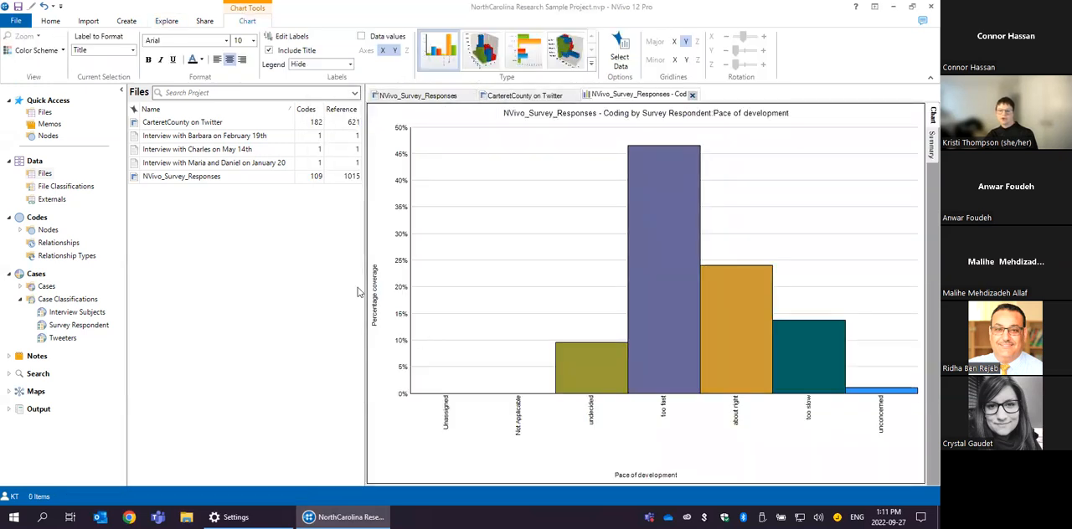
# - Examine the percentage coverage of the Pace of development bars, comparing too fast, about right, too slow and unconcerned
pyautogui.moveTo(664, 187)
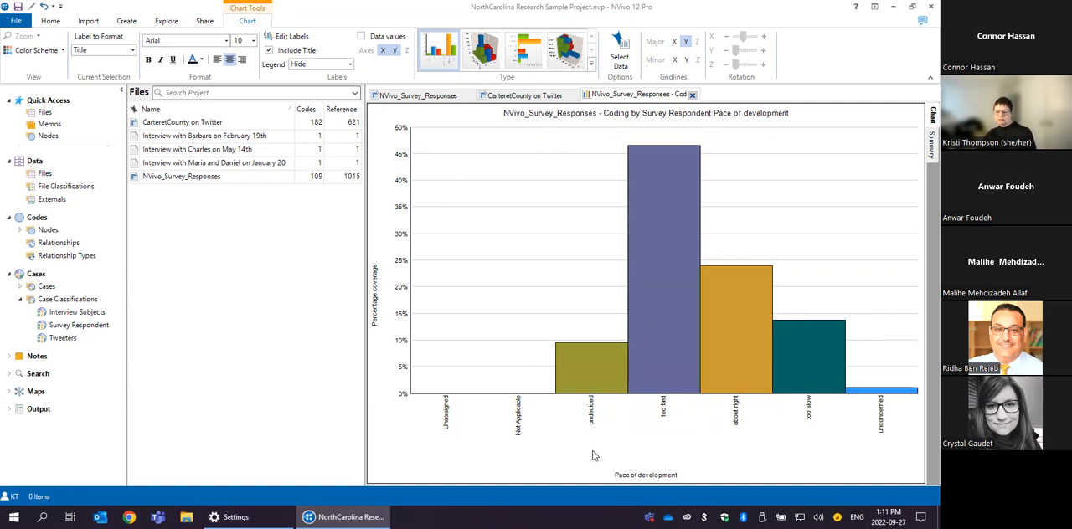
pyautogui.moveTo(589, 367)
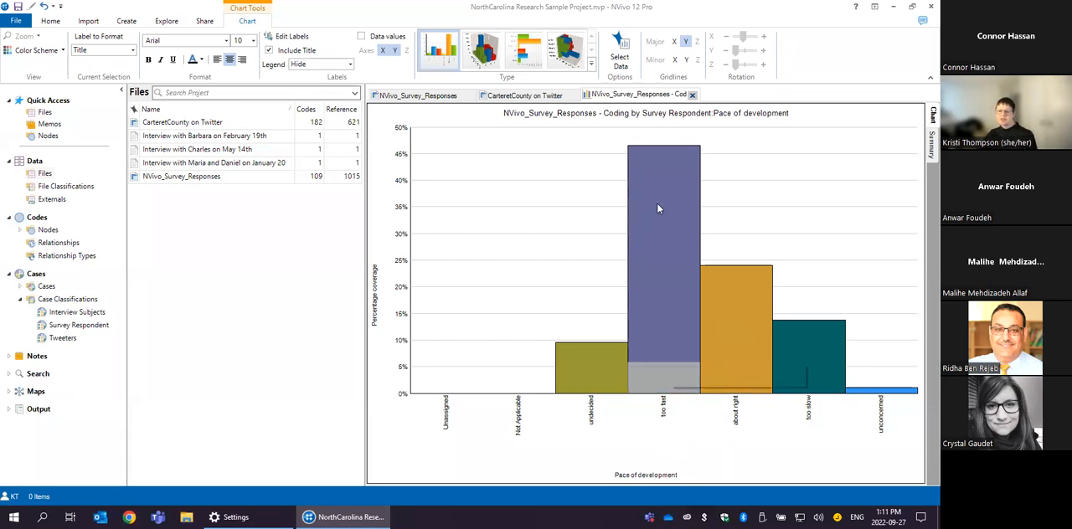
pyautogui.moveTo(643, 151)
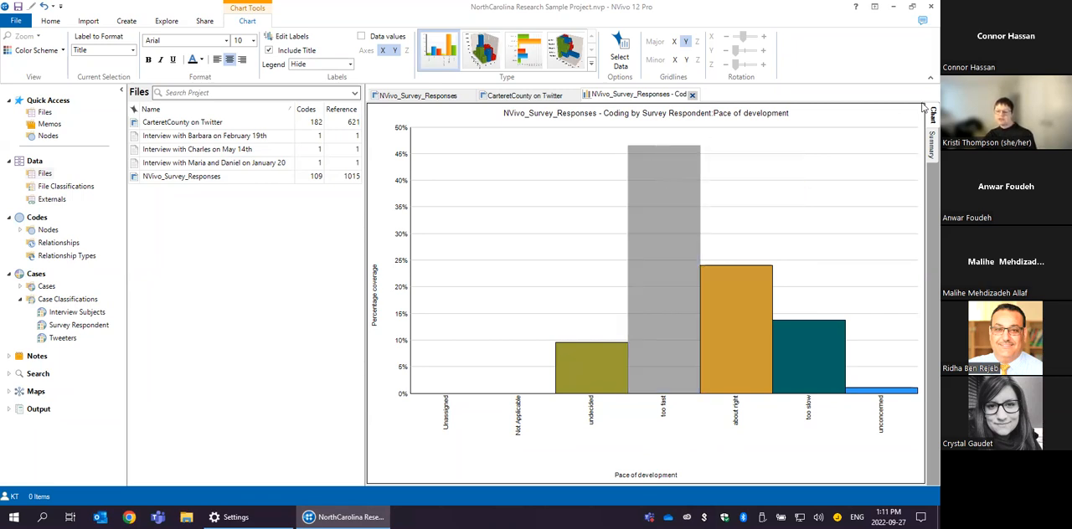
pyautogui.moveTo(728, 273)
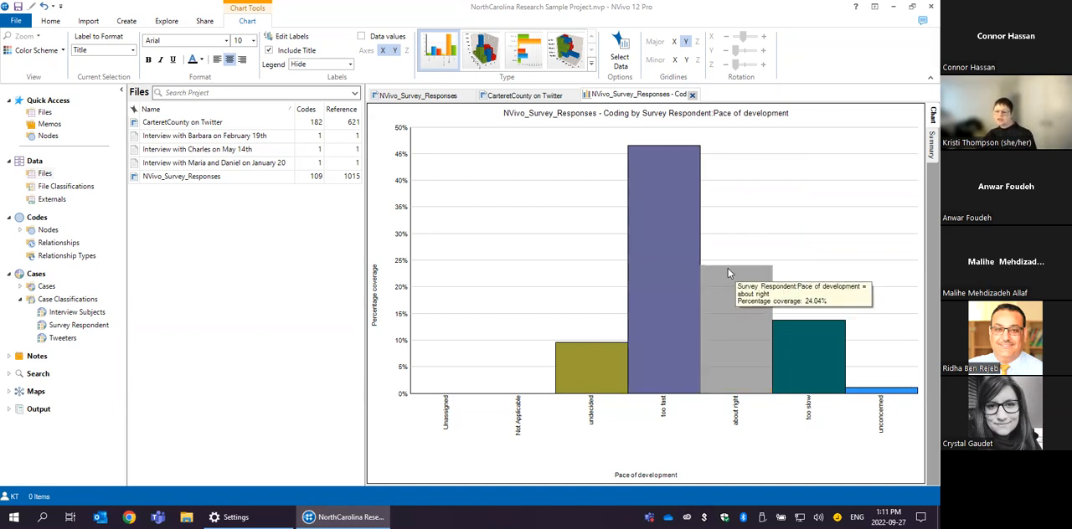
pyautogui.moveTo(794, 337)
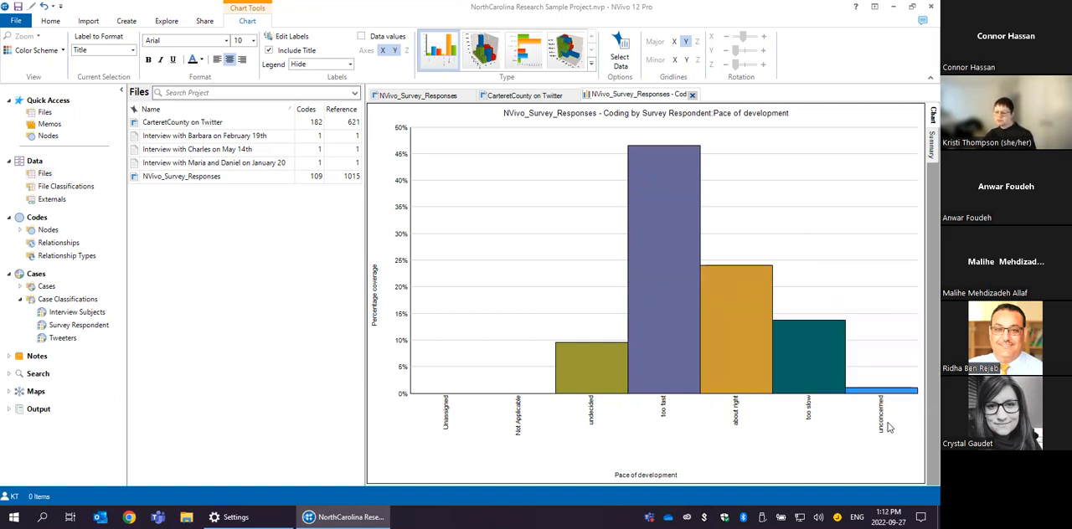
pyautogui.moveTo(876, 394)
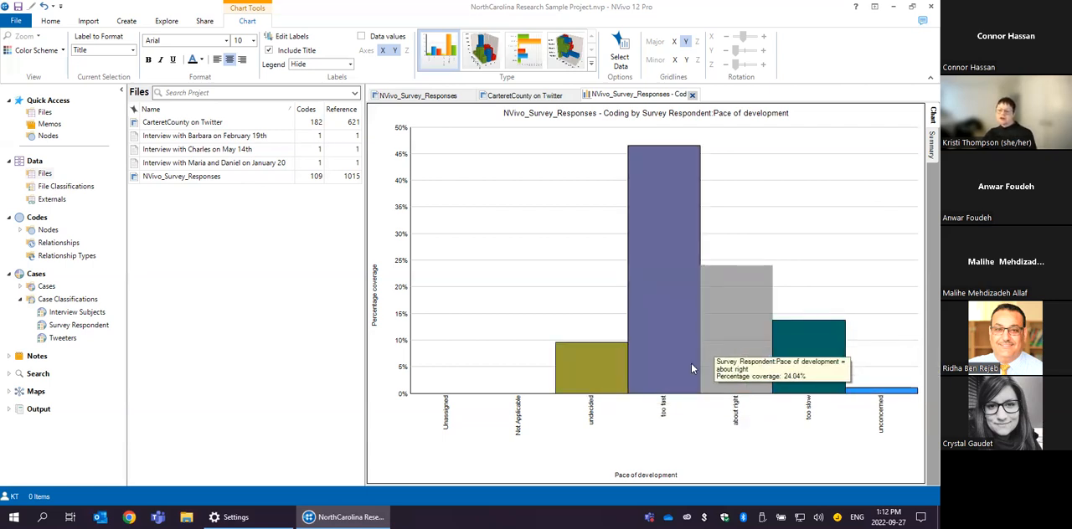
pyautogui.moveTo(663, 343)
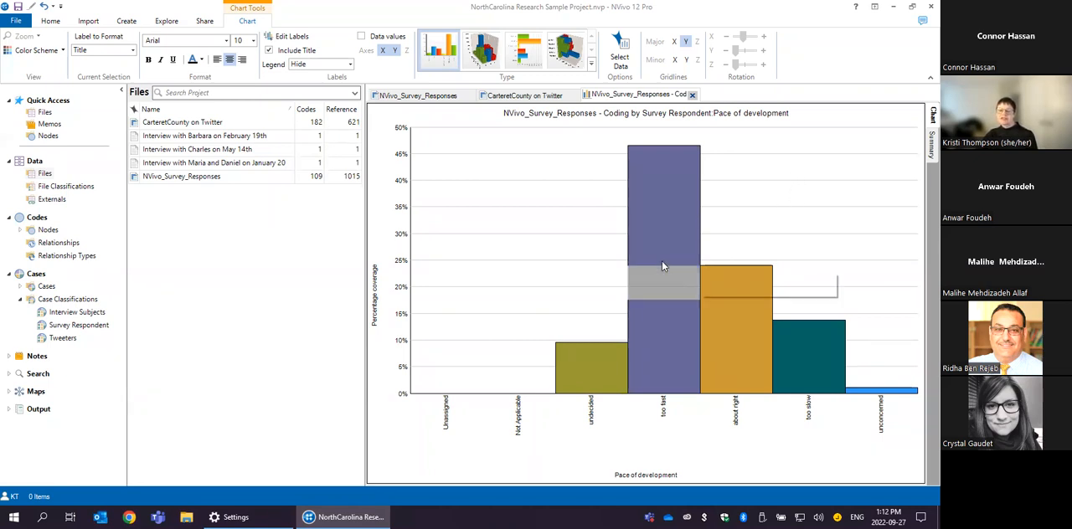
pyautogui.moveTo(664, 177)
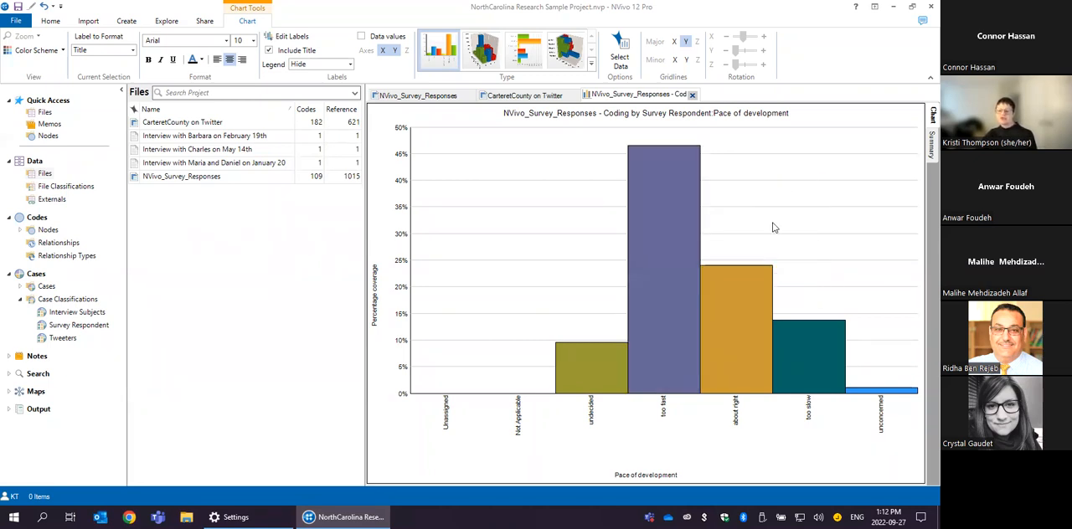
# - Review the nodes in the CarteretCounty on Twitter and NVivo_Survey_Responses folders, and expand the Cases folders
pyautogui.moveTo(741, 322)
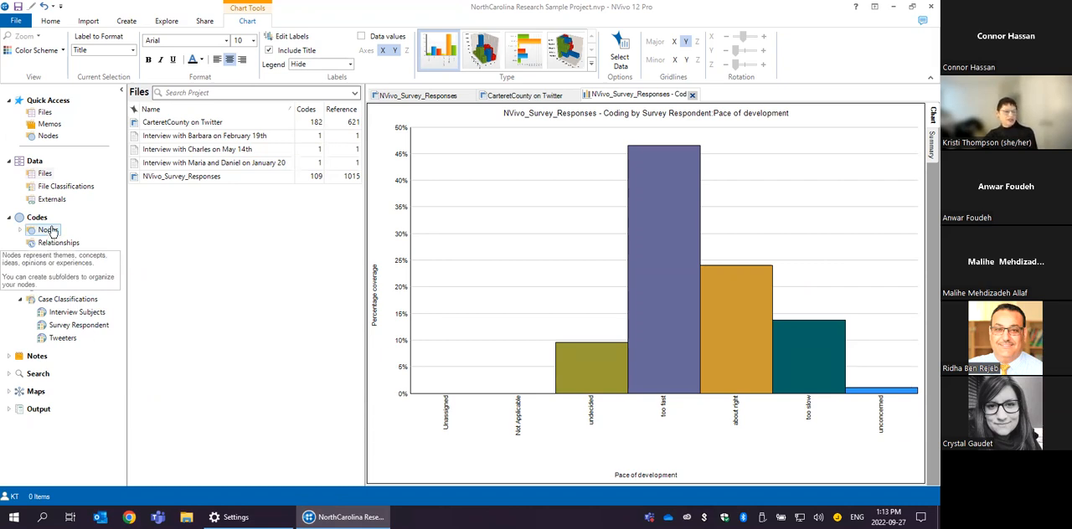
pyautogui.click(21, 230)
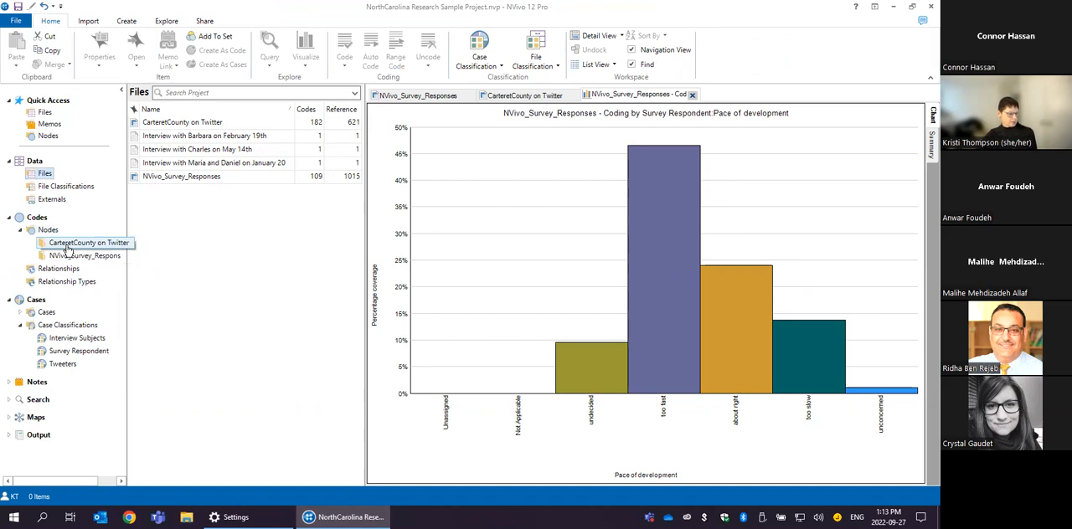
pyautogui.click(66, 244)
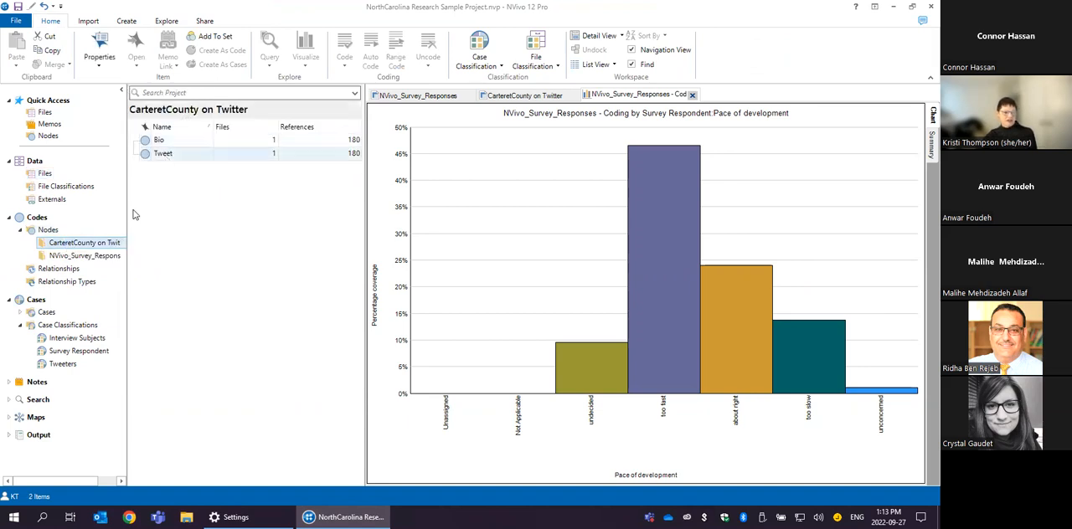
pyautogui.click(87, 257)
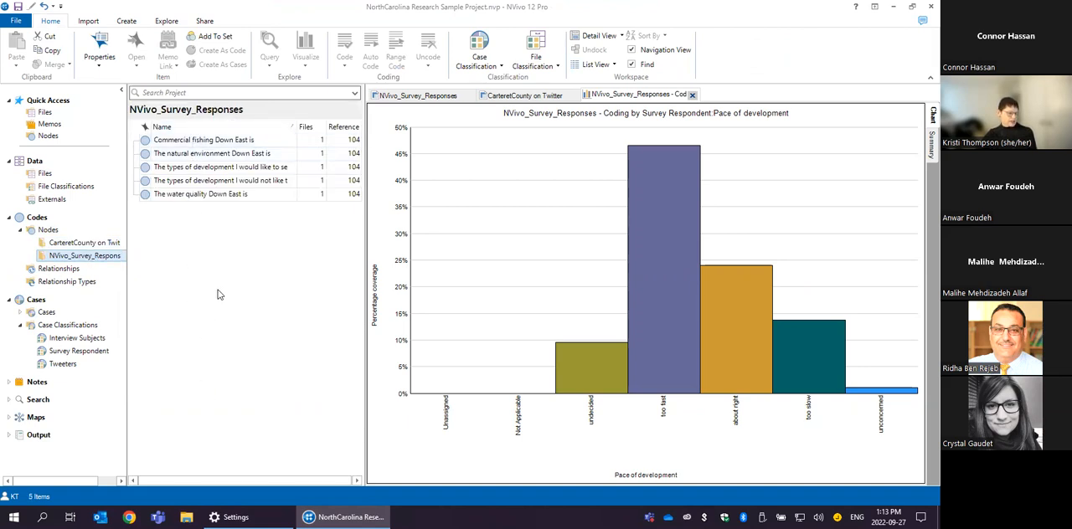
pyautogui.click(20, 312)
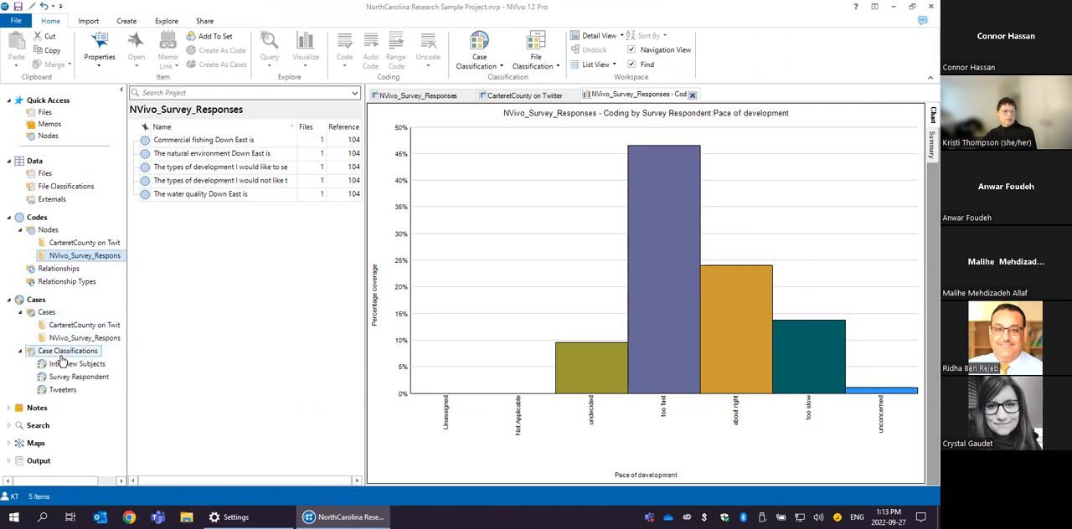
pyautogui.click(54, 257)
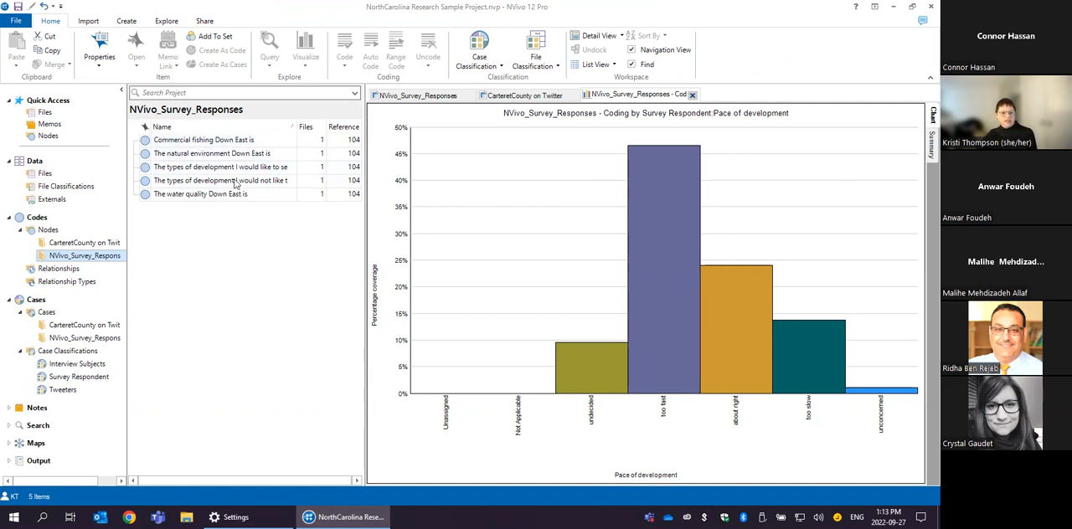
# - Create a new folder named Themes under Nodes
pyautogui.click(52, 230)
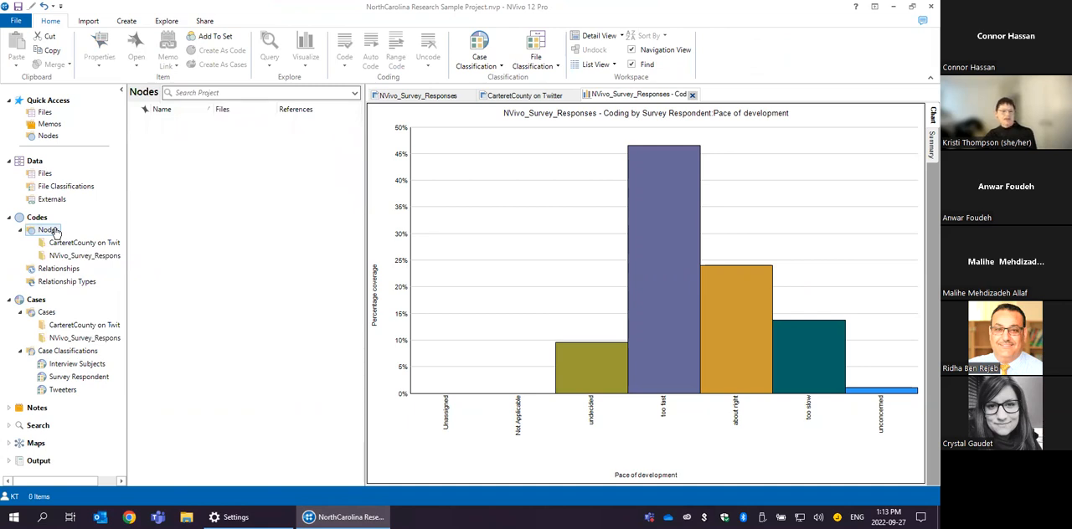
pyautogui.rightClick(53, 232)
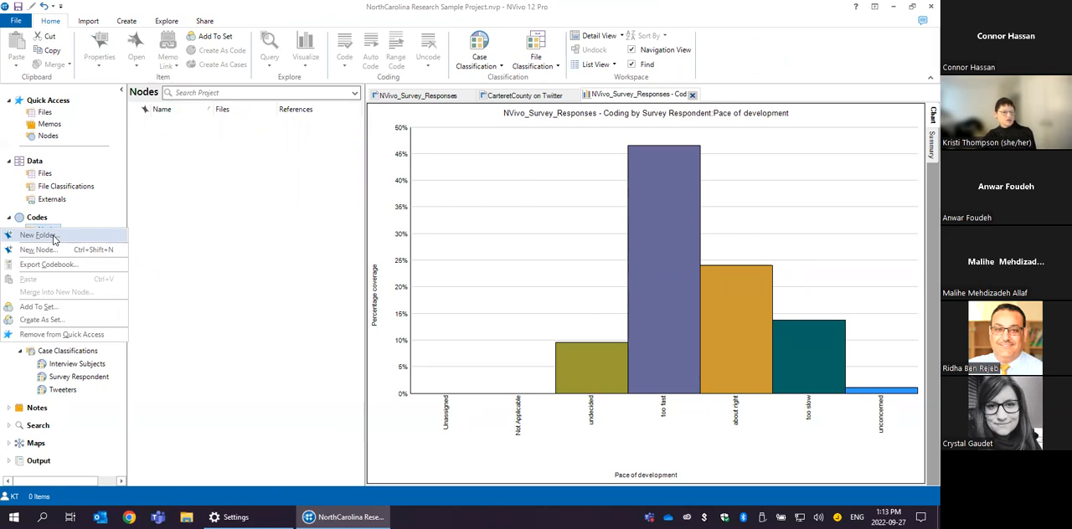
pyautogui.click(38, 235)
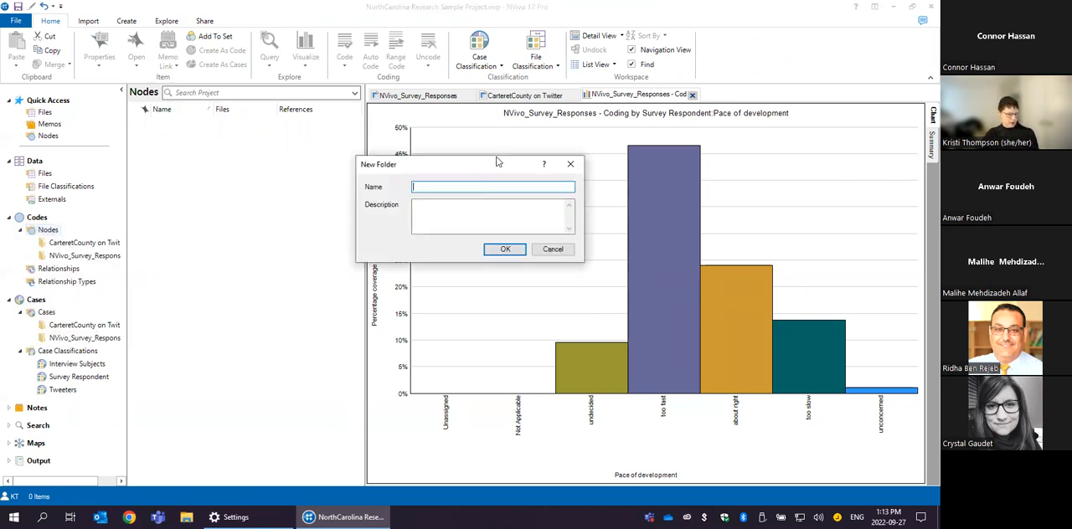
pyautogui.write('TH')
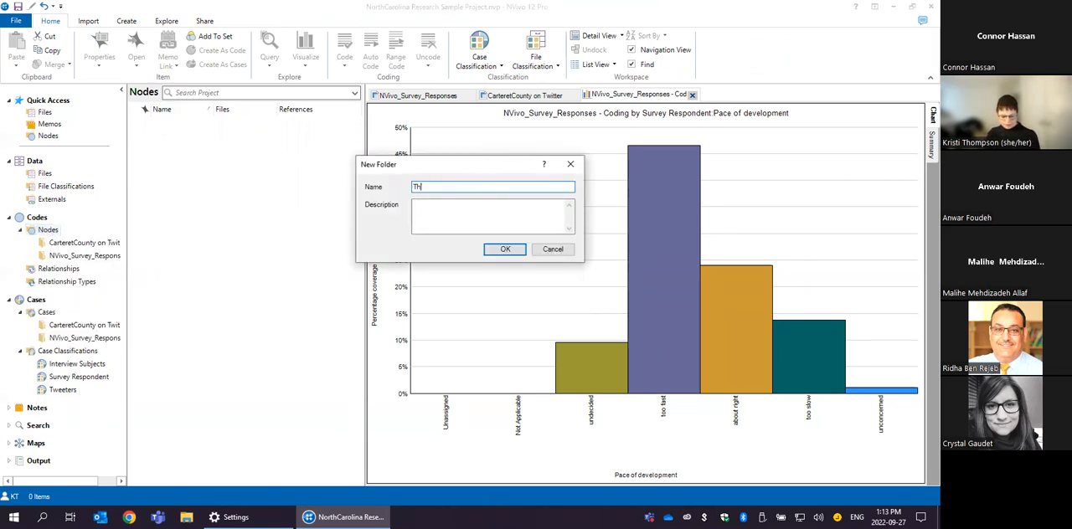
pyautogui.write('emes')
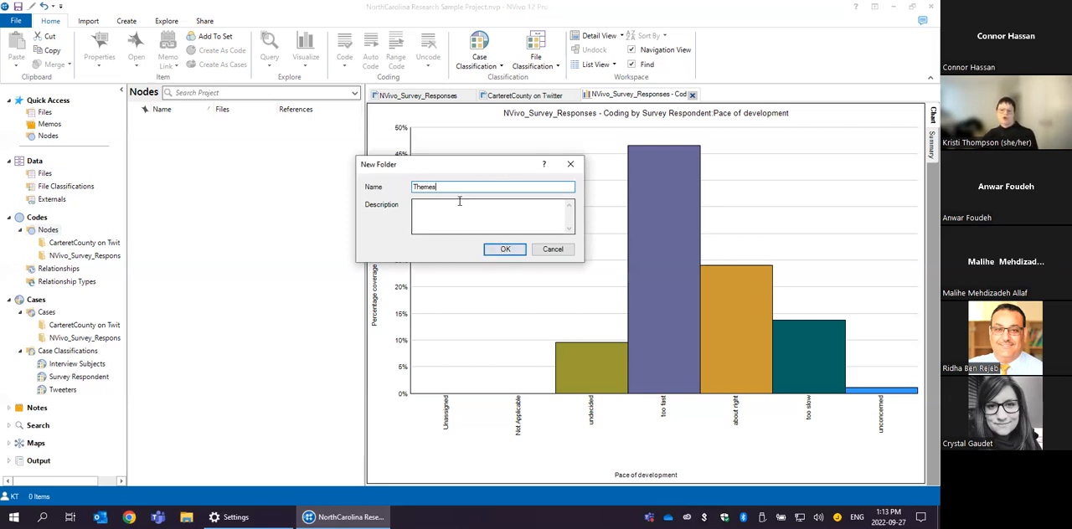
pyautogui.click(498, 251)
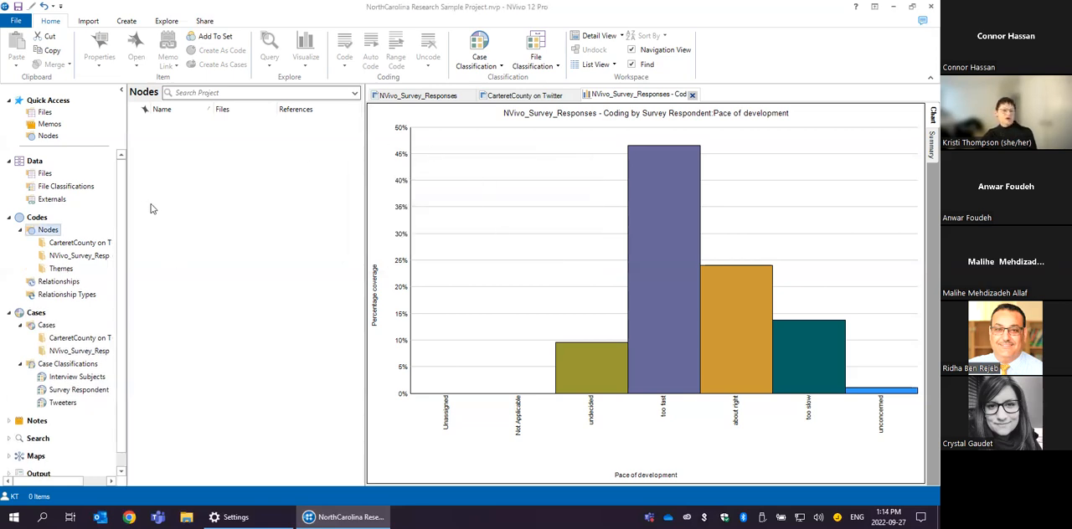
# - Add a node named Pace of development to the Themes folder
pyautogui.click(65, 270)
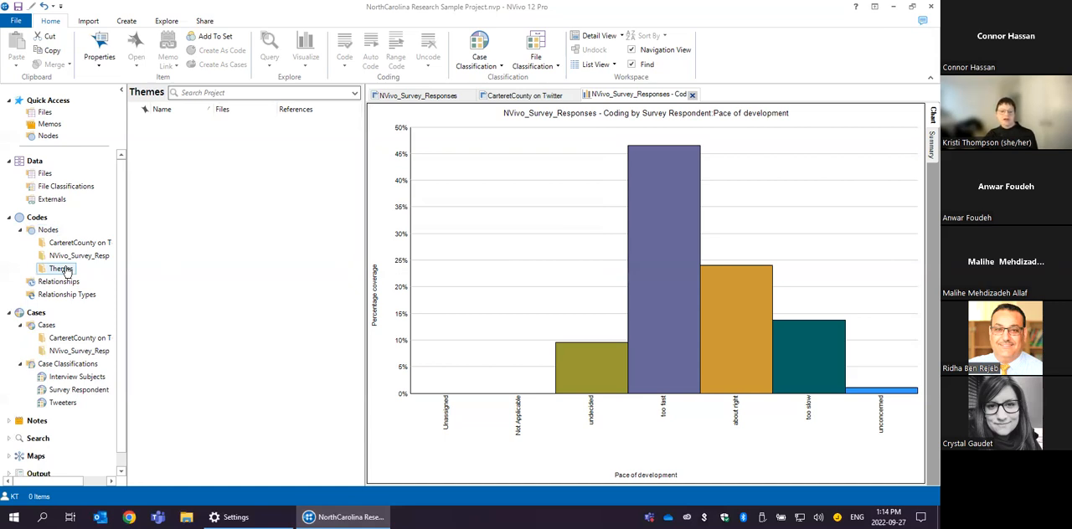
pyautogui.rightClick(66, 269)
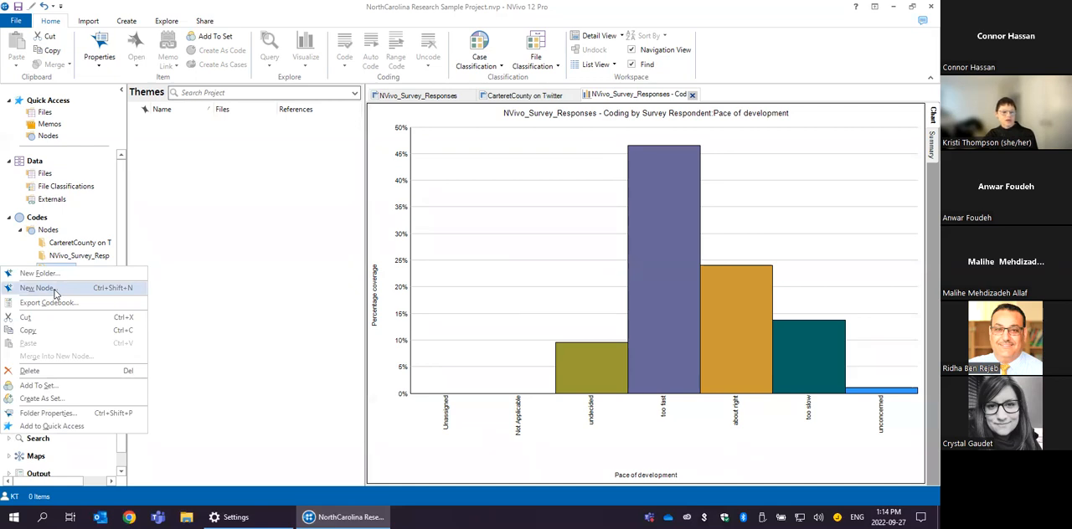
pyautogui.click(54, 288)
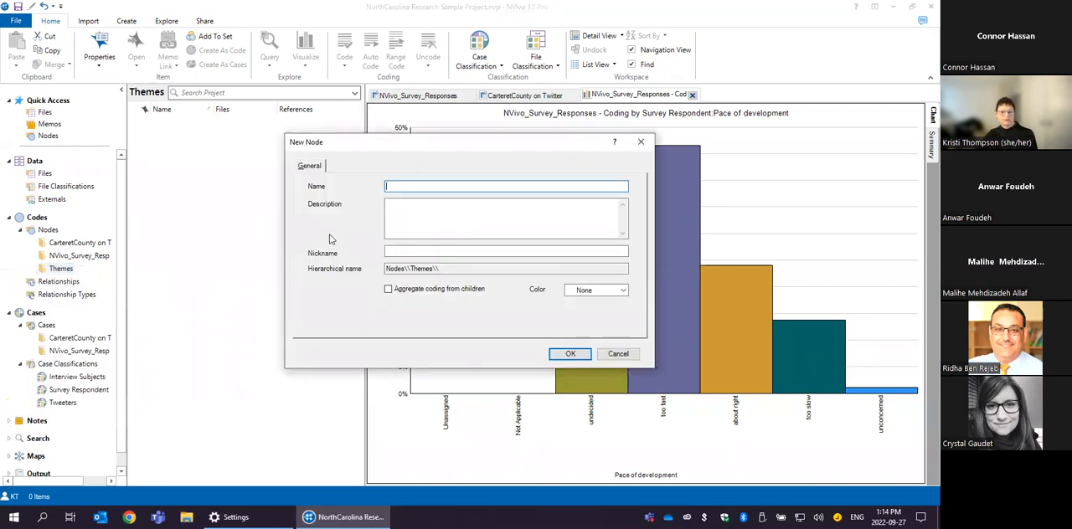
pyautogui.write('Pa')
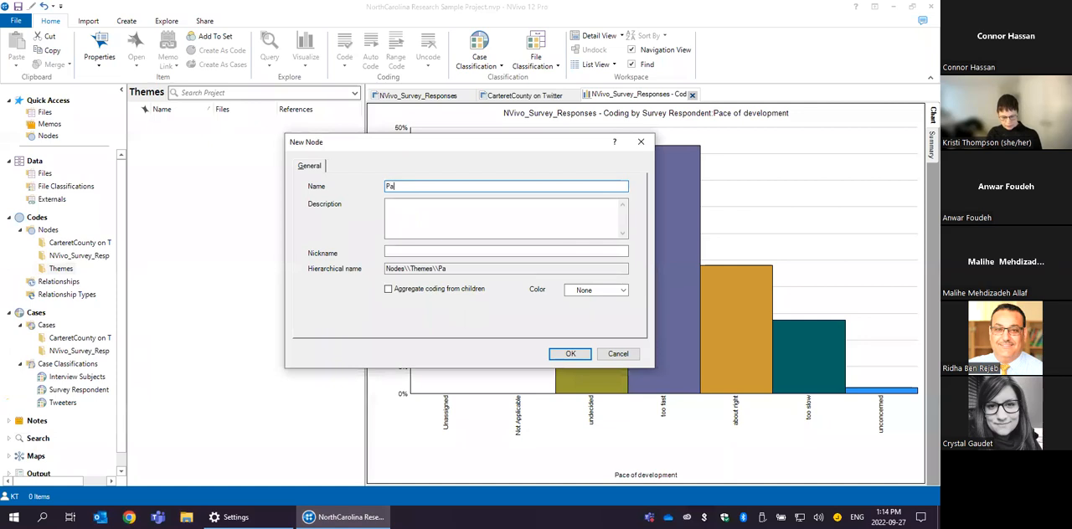
pyautogui.write('ce of development')
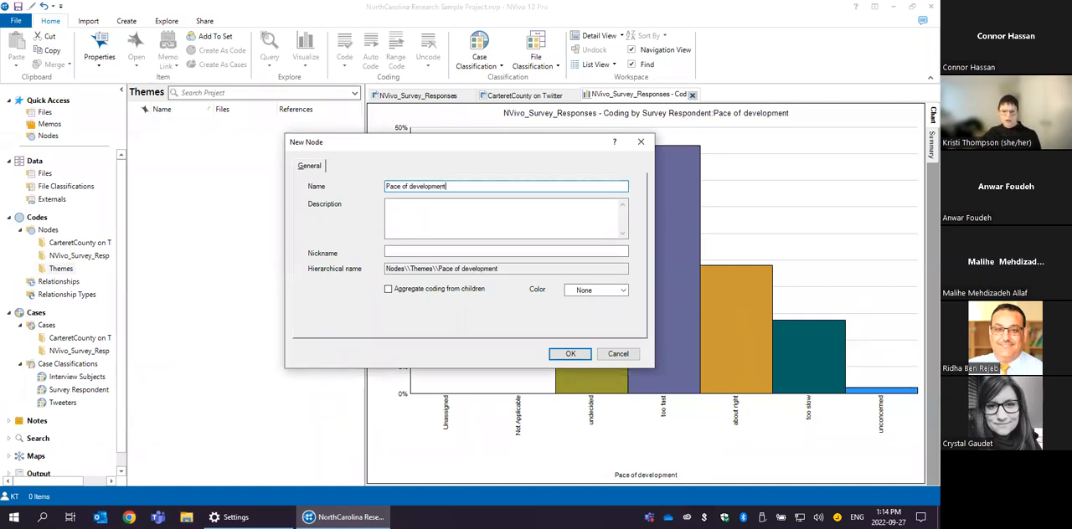
pyautogui.click(569, 355)
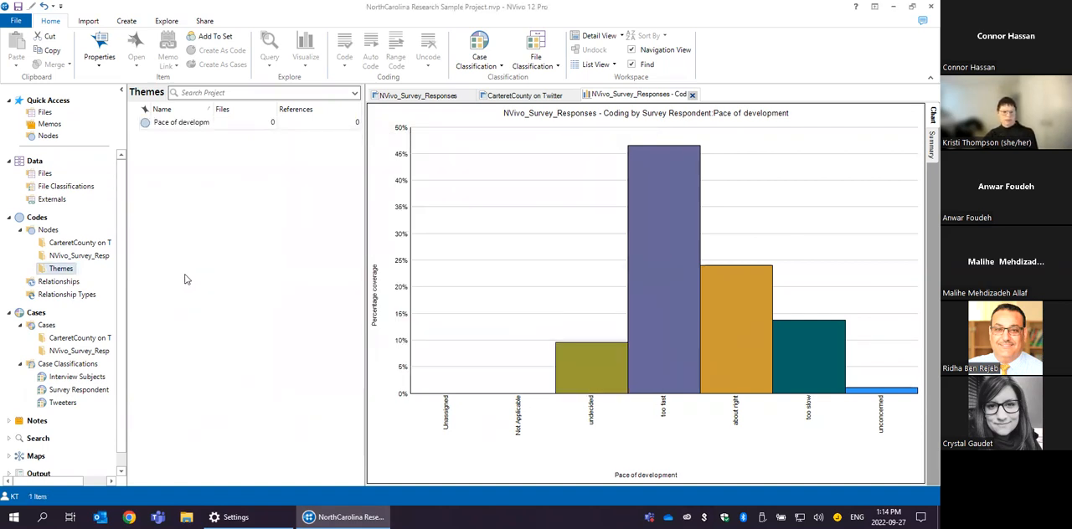
# - Add a node named Natural beauty to the Themes folder
pyautogui.rightClick(55, 270)
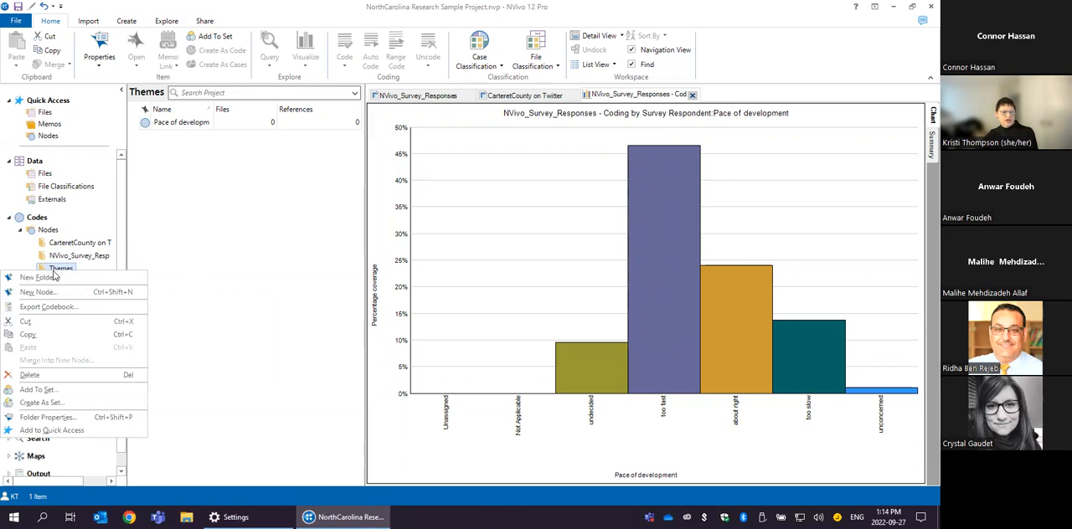
pyautogui.click(51, 292)
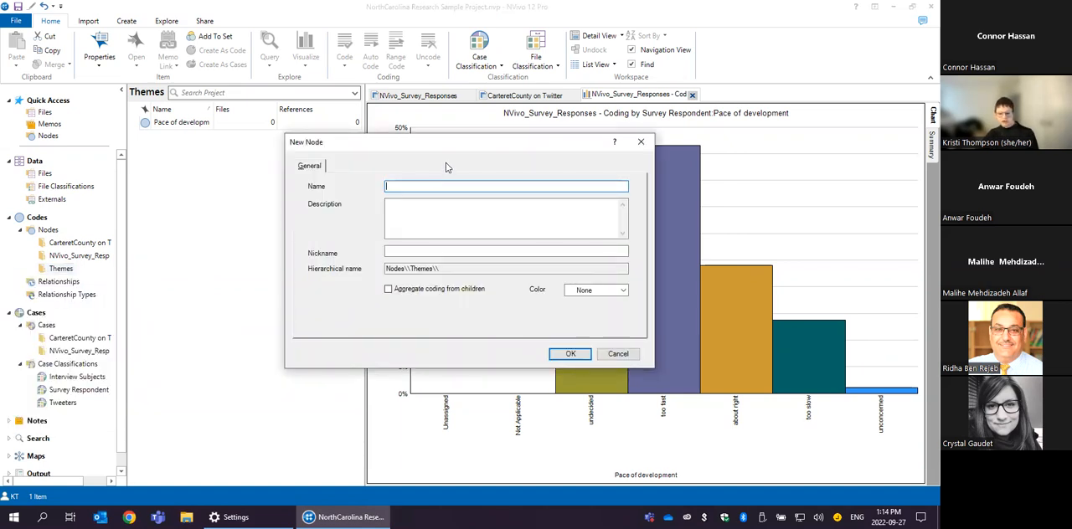
pyautogui.write('Nat')
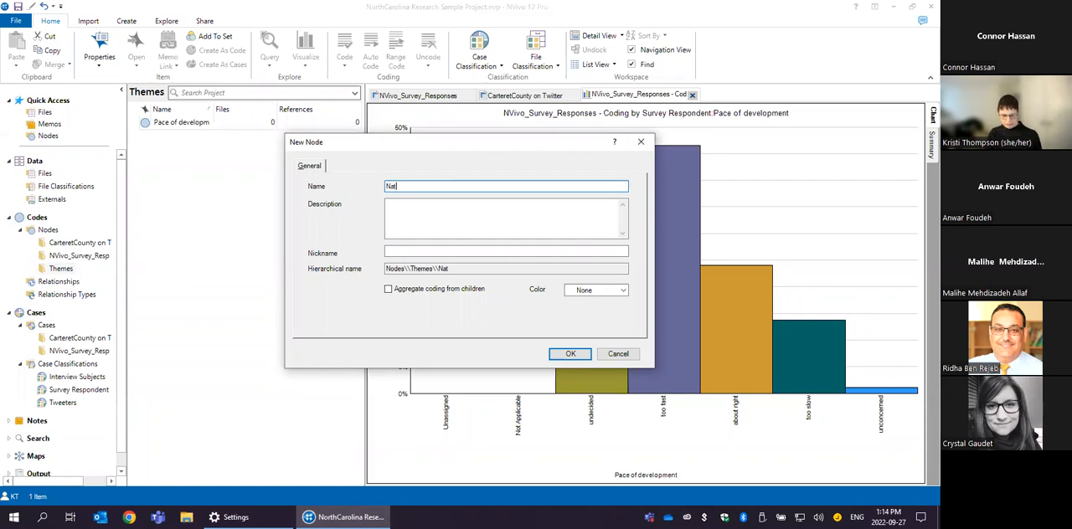
pyautogui.write('ural beauty')
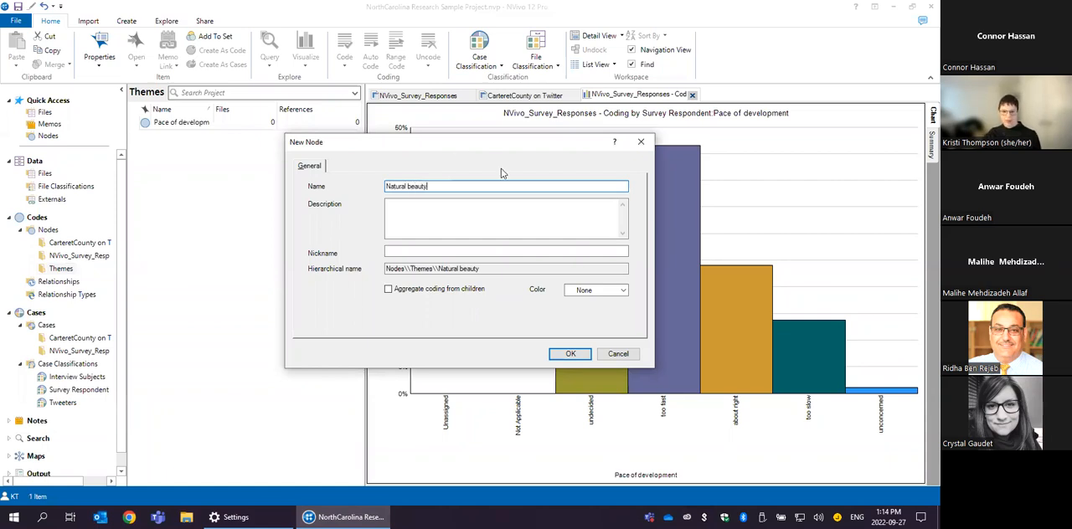
pyautogui.click(569, 354)
# - Add a node named Environmental degradation to the Themes folder and widen the Name column to fit the node names
pyautogui.rightClick(67, 271)
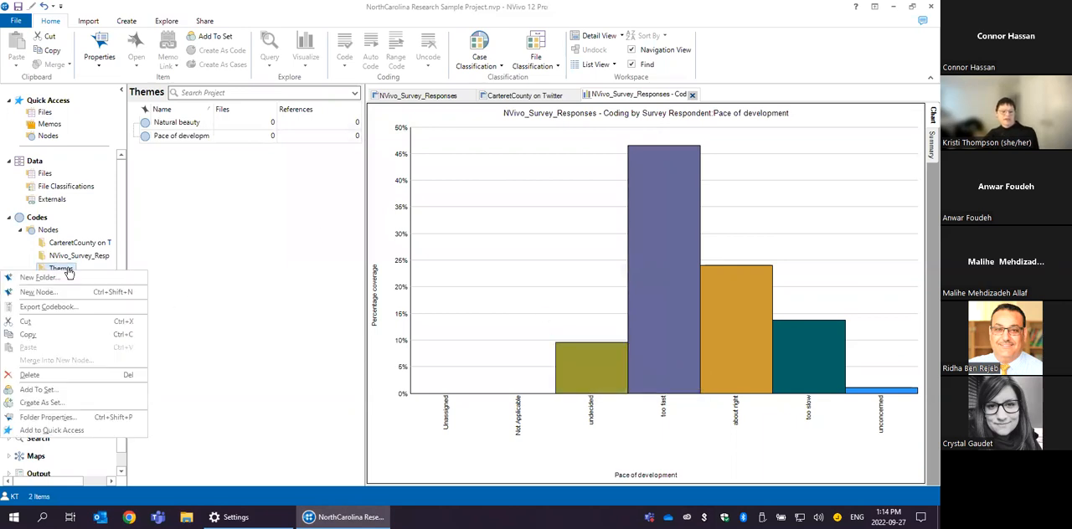
pyautogui.click(64, 292)
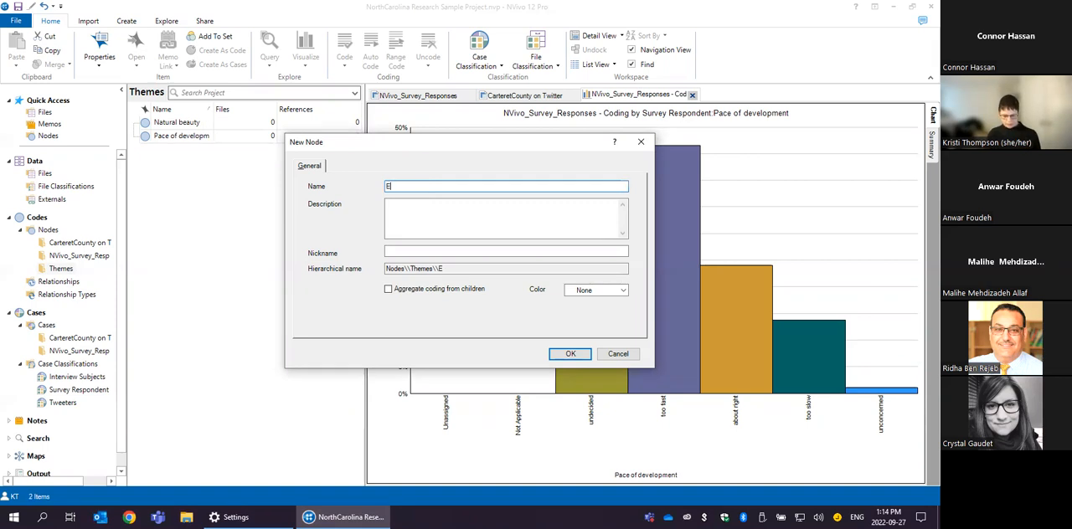
pyautogui.write('Environmental degradation')
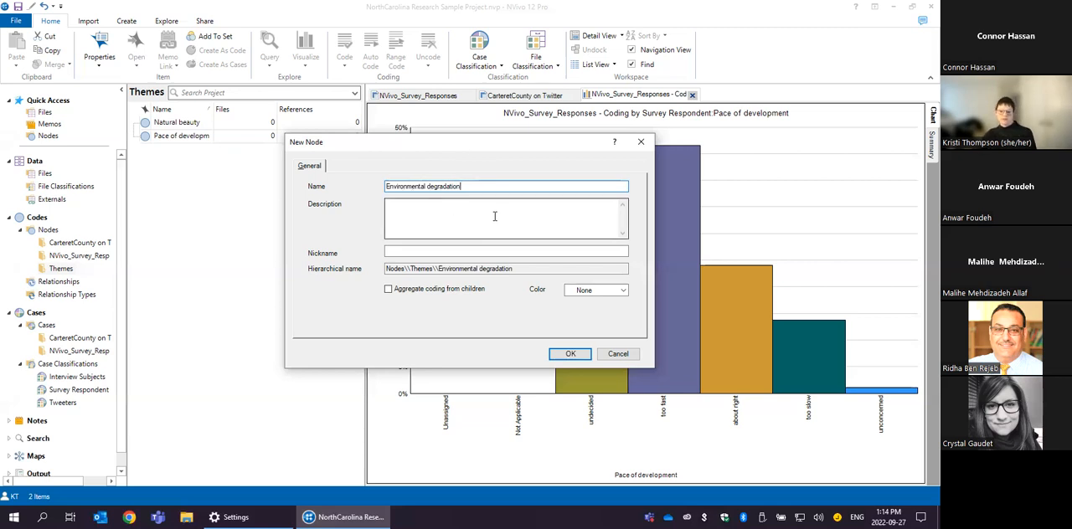
pyautogui.click(566, 354)
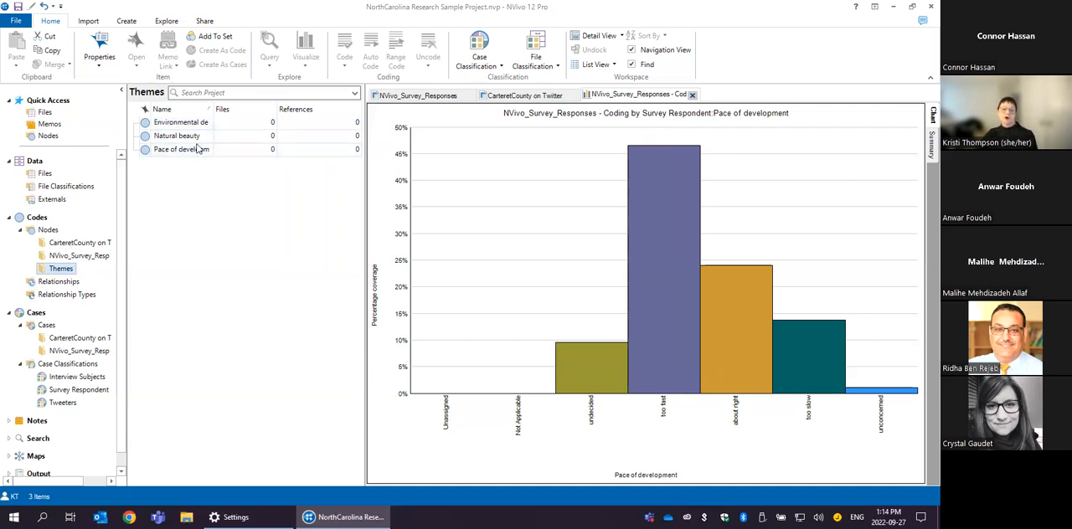
pyautogui.moveTo(211, 109); pyautogui.dragTo(262, 100)
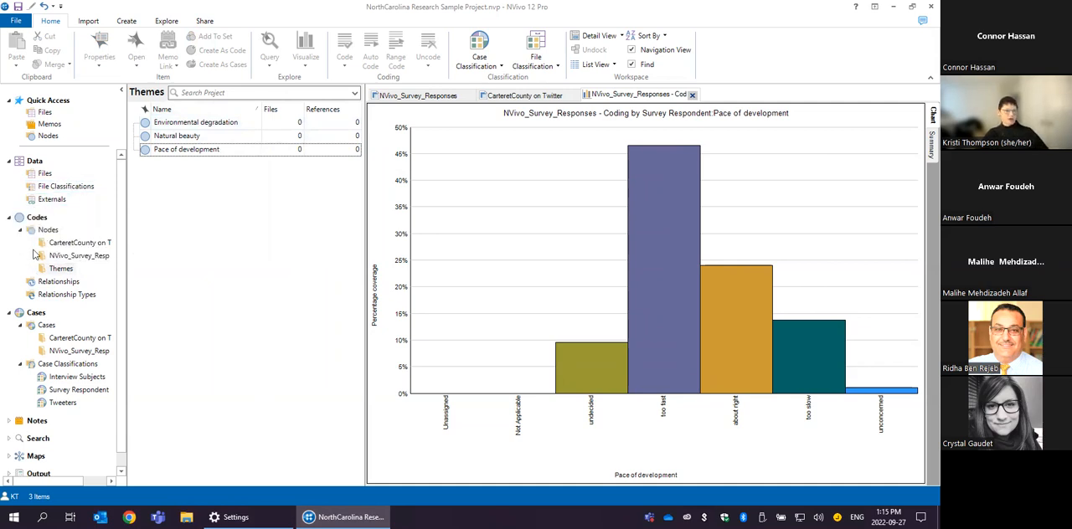
pyautogui.click(191, 152)
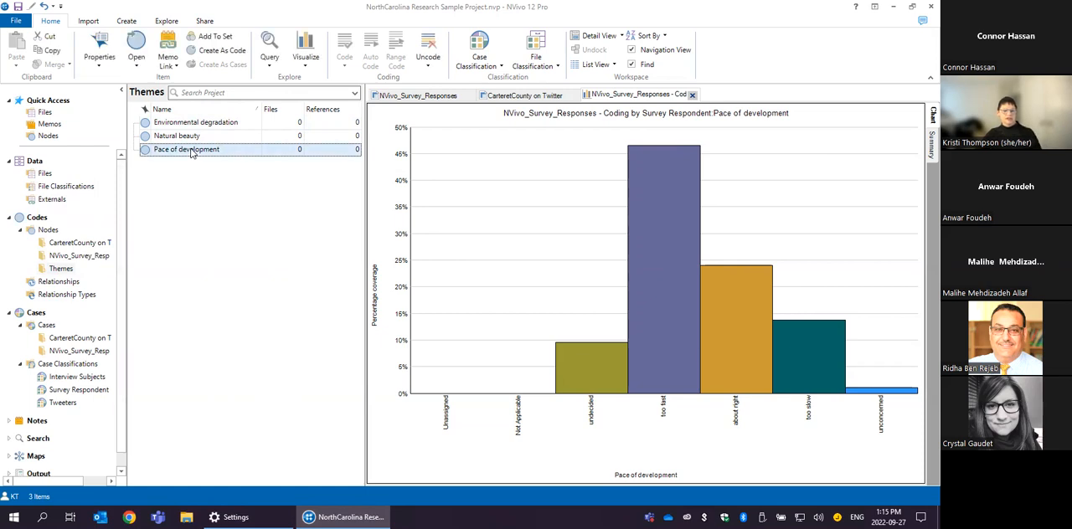
pyautogui.rightClick(191, 152)
pyautogui.click(113, 164)
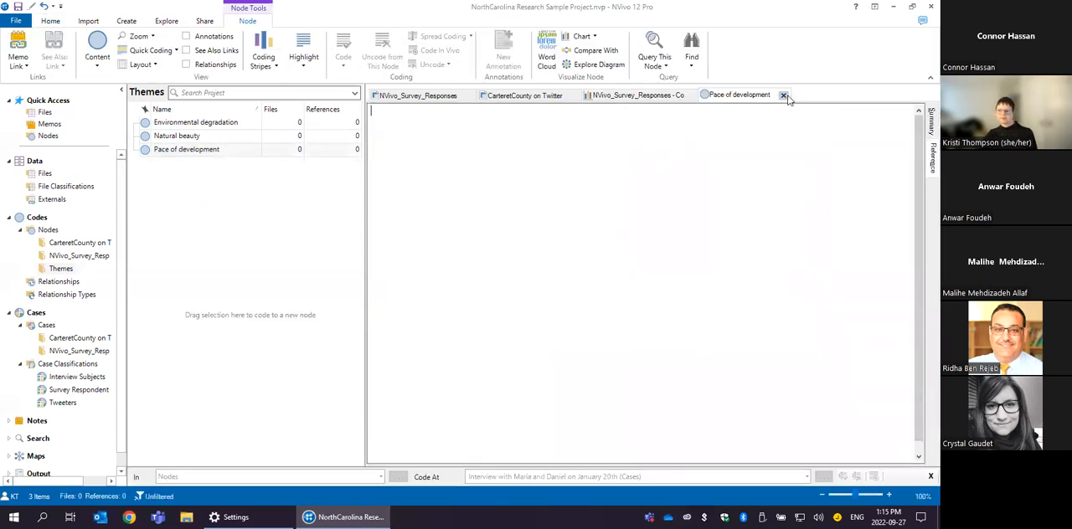
pyautogui.click(782, 95)
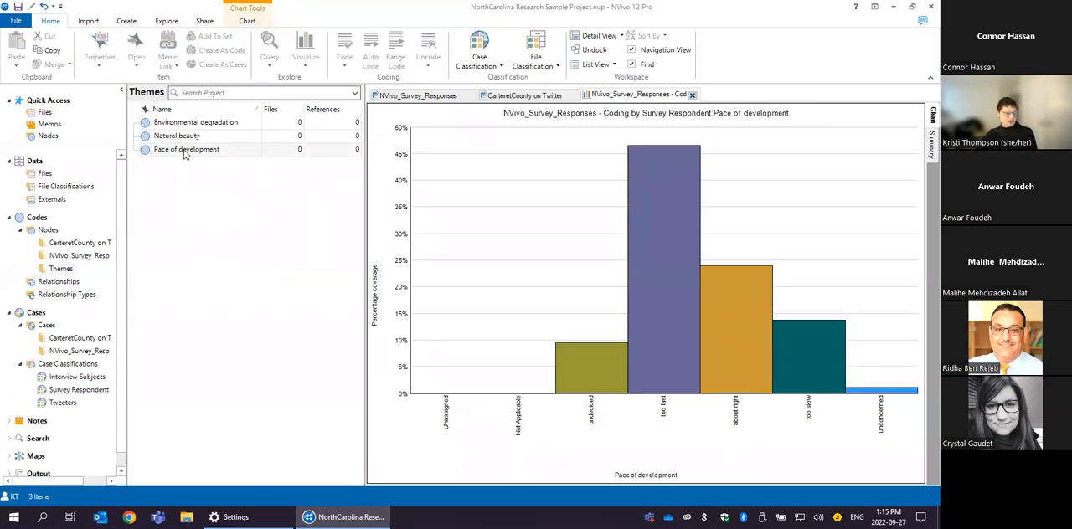
# - Create a child node named Too fast under the Pace of development node
pyautogui.rightClick(185, 154)
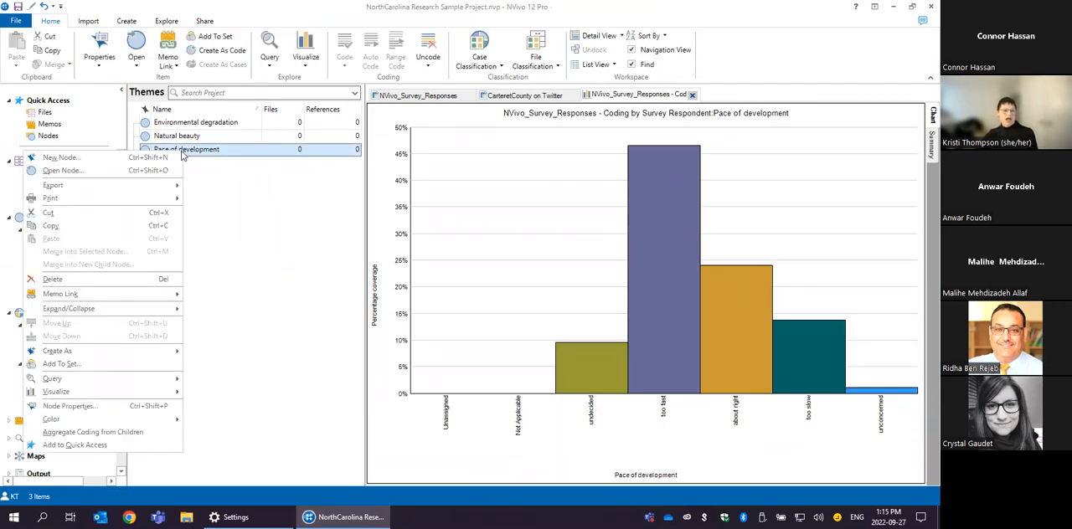
pyautogui.click(135, 163)
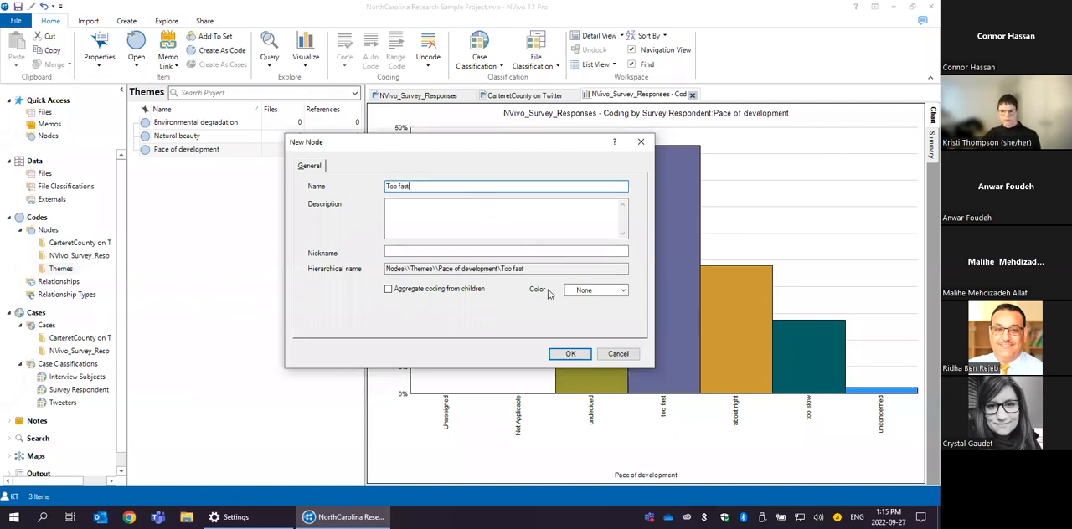
pyautogui.click(570, 354)
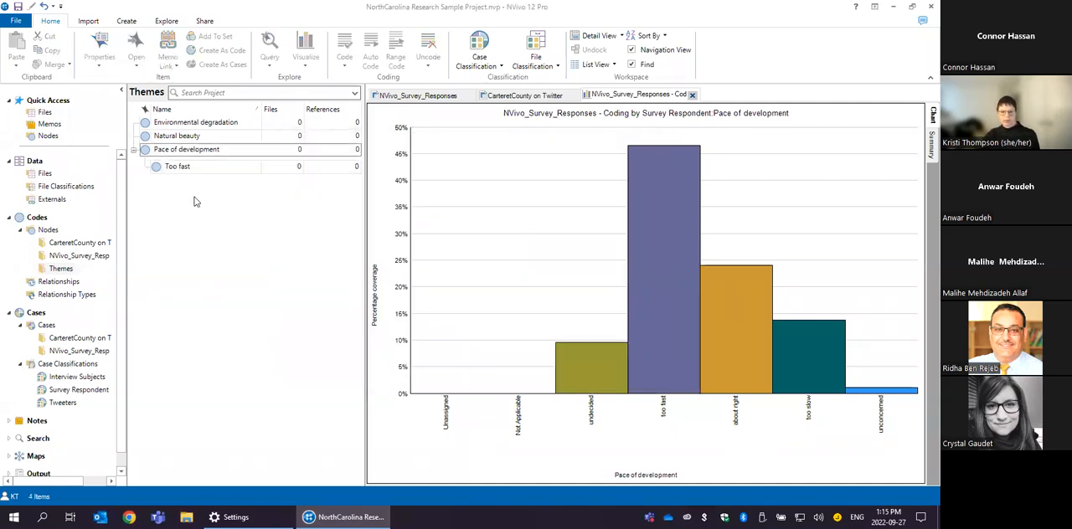
# - Create a child node named Too slow under the Pace of development node
pyautogui.rightClick(176, 154)
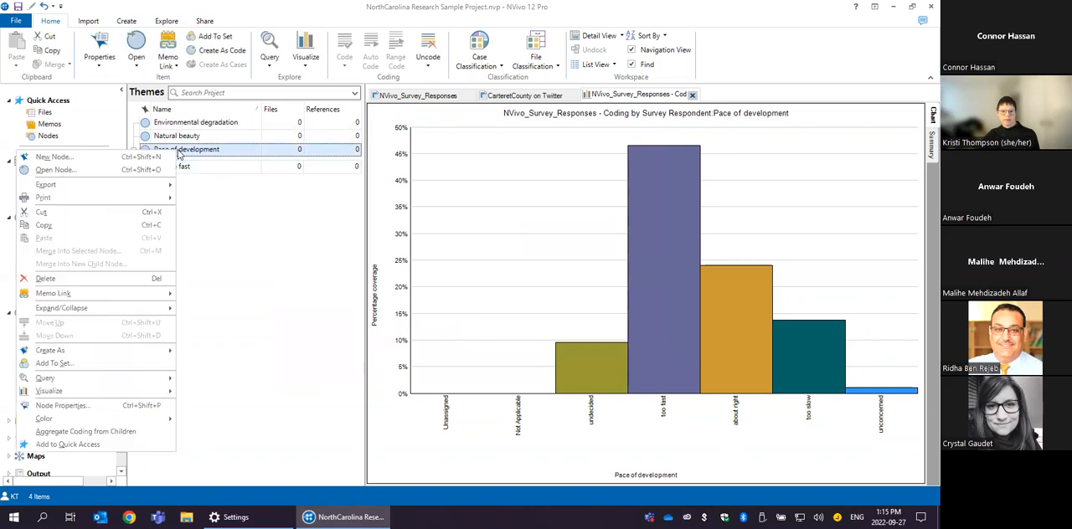
pyautogui.click(89, 157)
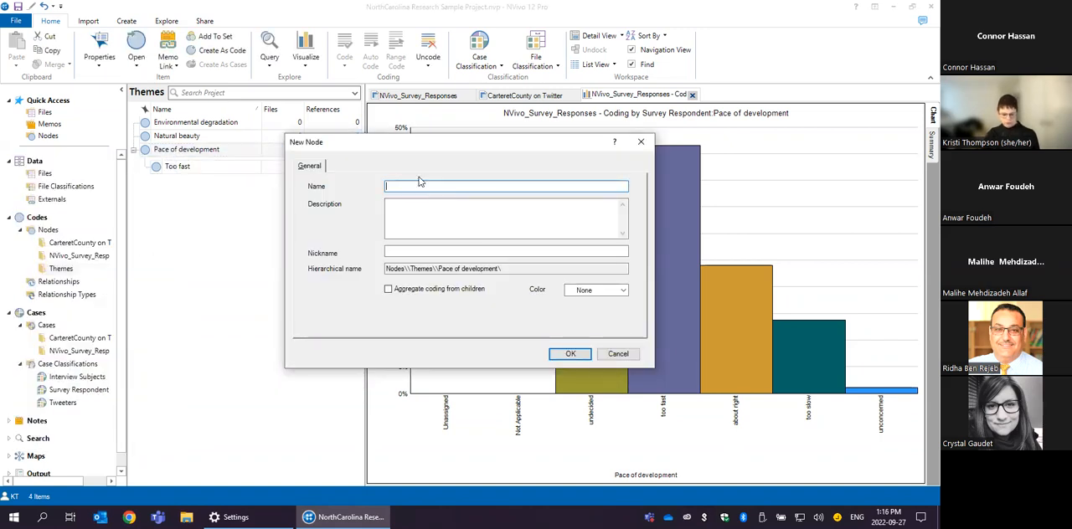
pyautogui.write('Too slow')
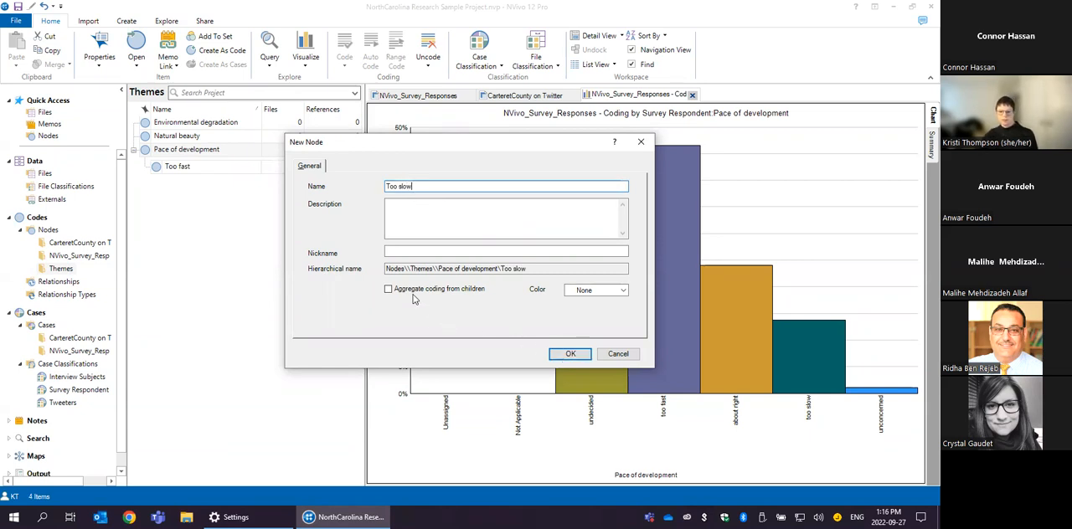
pyautogui.click(570, 353)
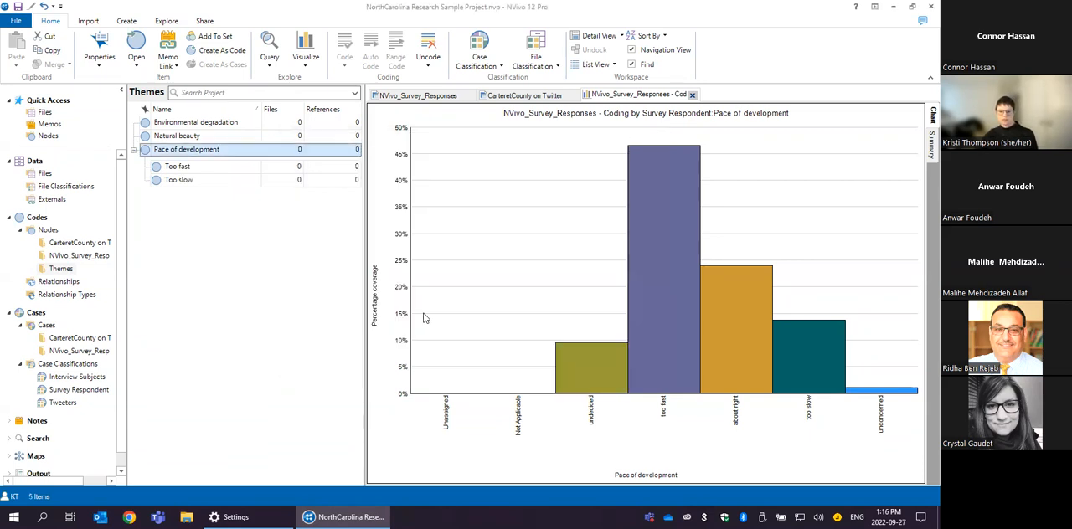
pyautogui.rightClick(177, 149)
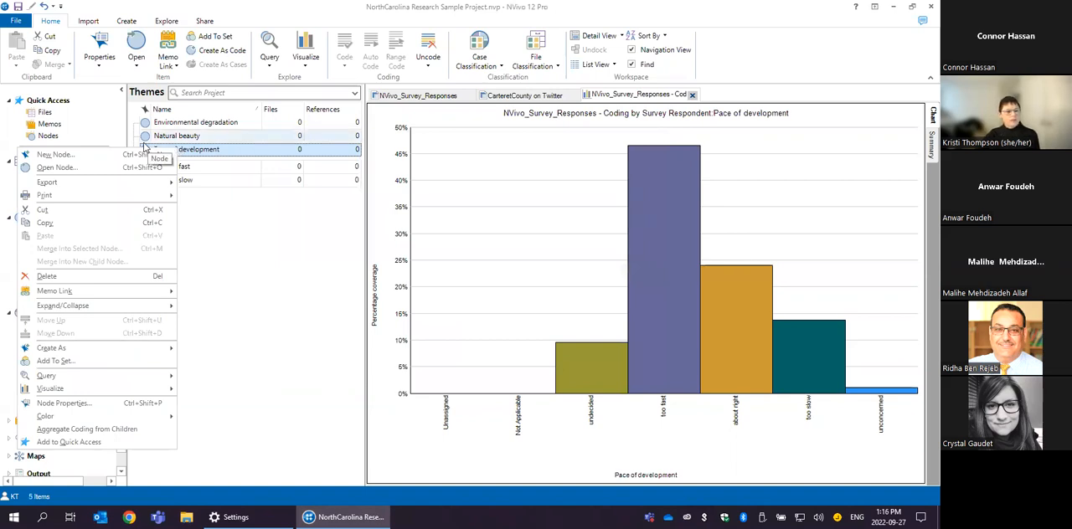
pyautogui.click(193, 151)
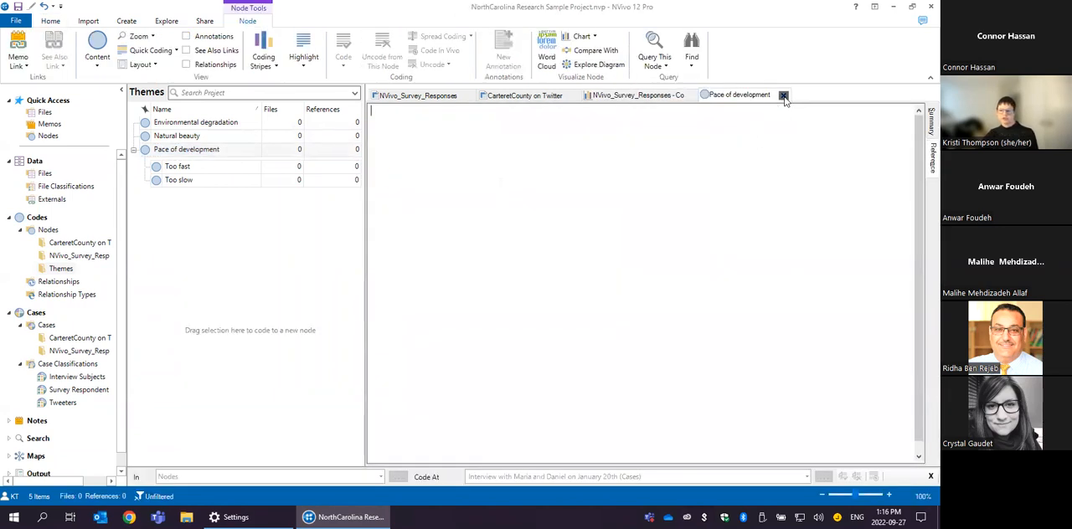
pyautogui.click(782, 96)
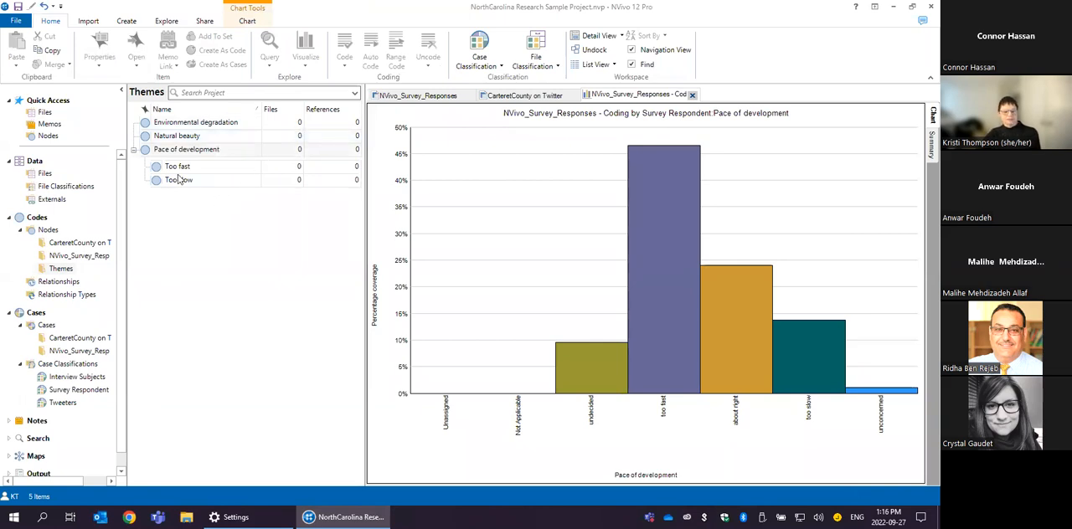
# - Turn on aggregate coding from children in the Pace of development node's properties
pyautogui.rightClick(180, 149)
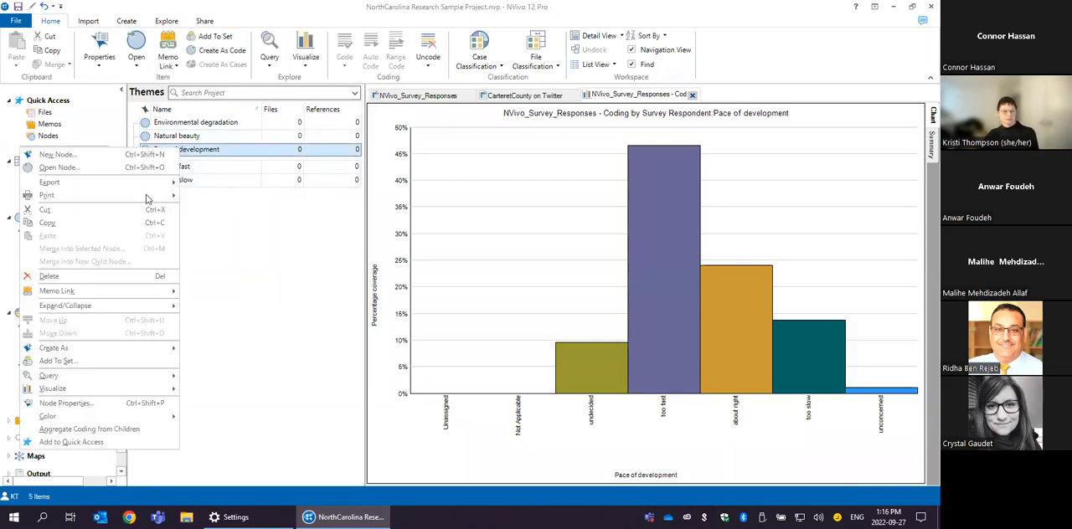
pyautogui.click(67, 404)
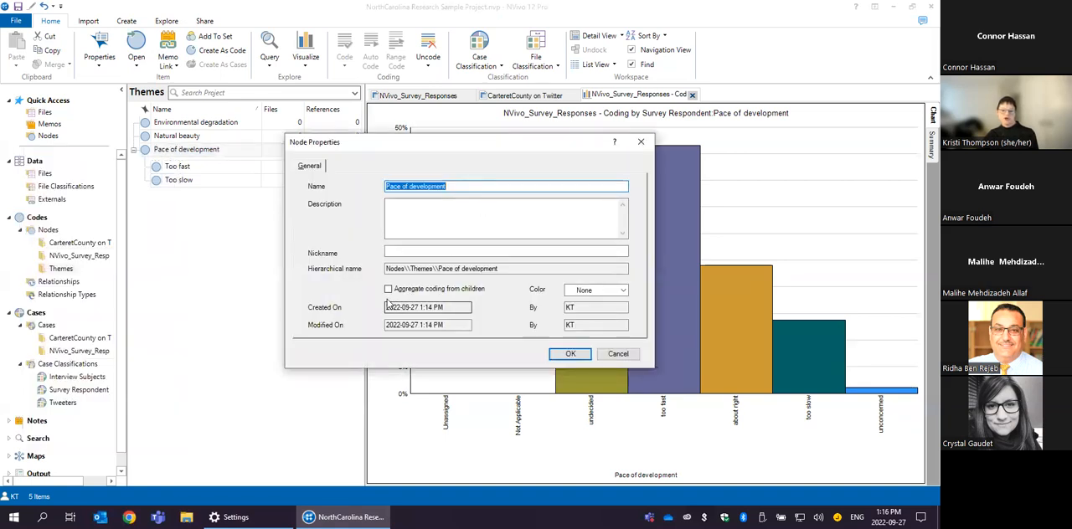
pyautogui.click(388, 289)
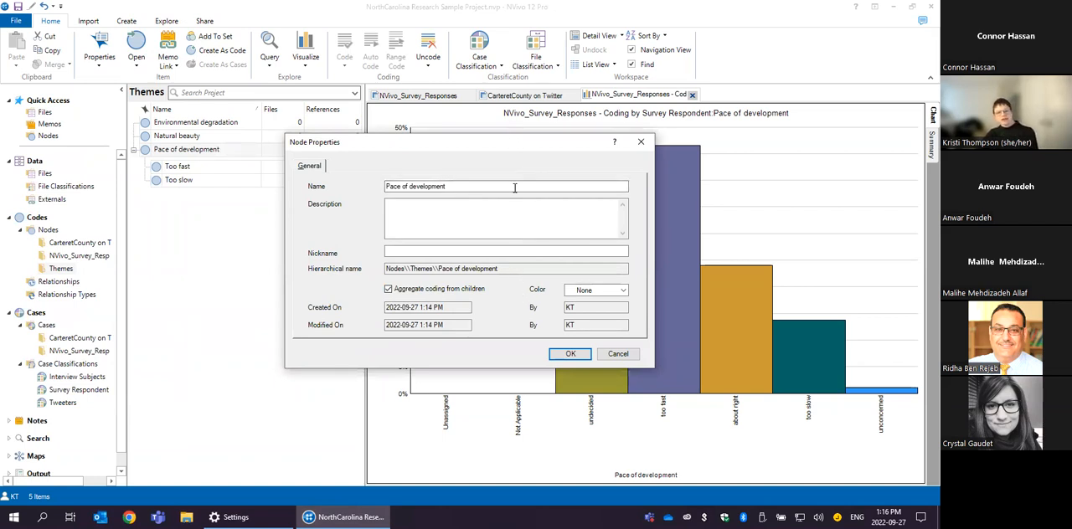
pyautogui.click(567, 354)
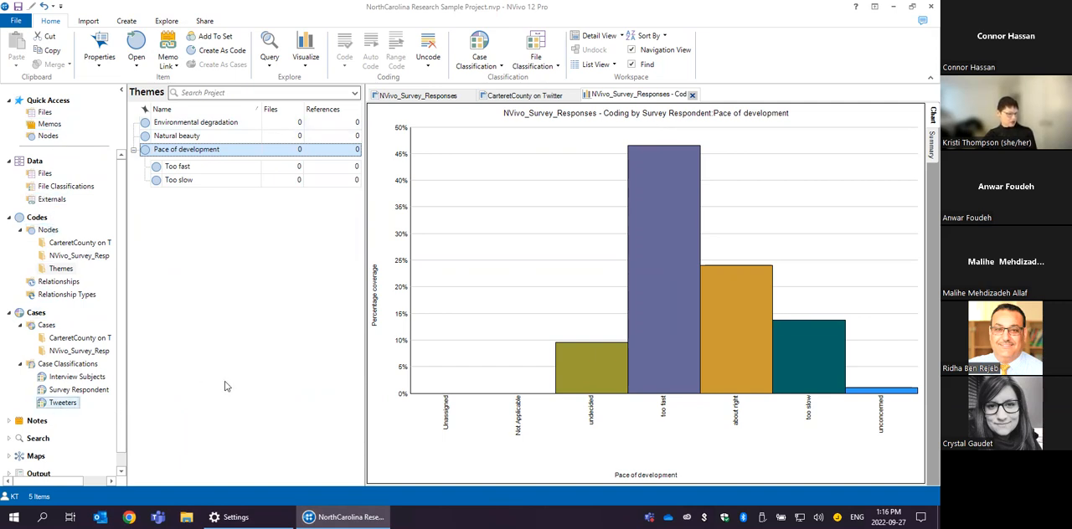
# - Open the January 20th interview from the project files and list the Themes nodes alongside it
pyautogui.click(44, 175)
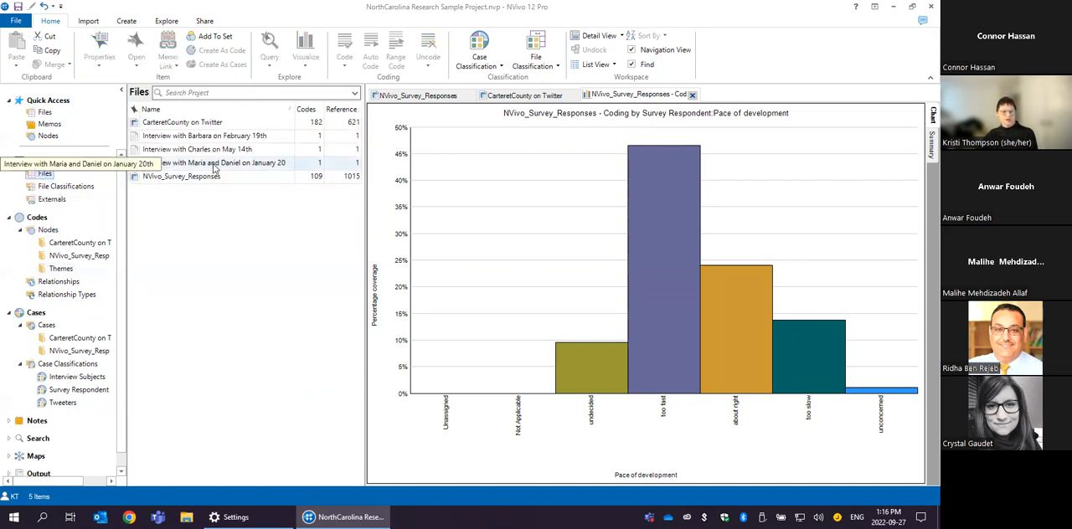
pyautogui.click(214, 167)
pyautogui.doubleClick(213, 165)
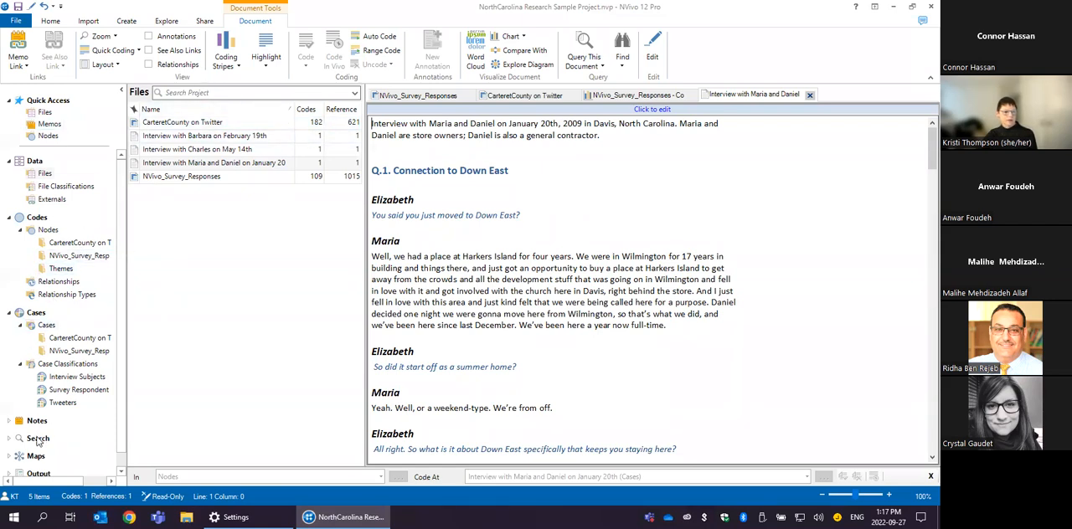
pyautogui.click(55, 269)
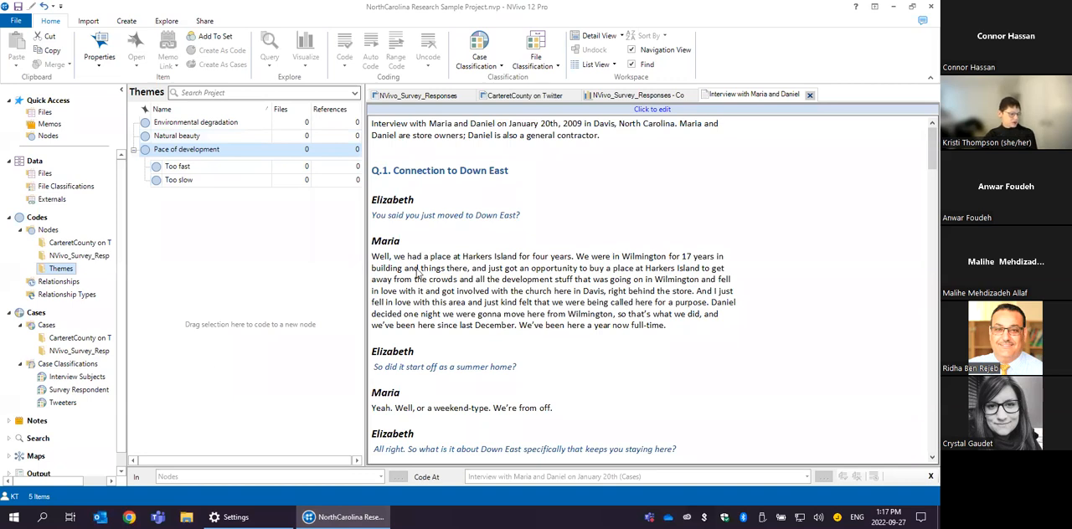
# - Code the Q.2 quote "You know, the Lord works all over the world, but he lives at Cape Lookout" to Natural beauty
pyautogui.click(562, 232)
pyautogui.scroll(-3, 586, 235)
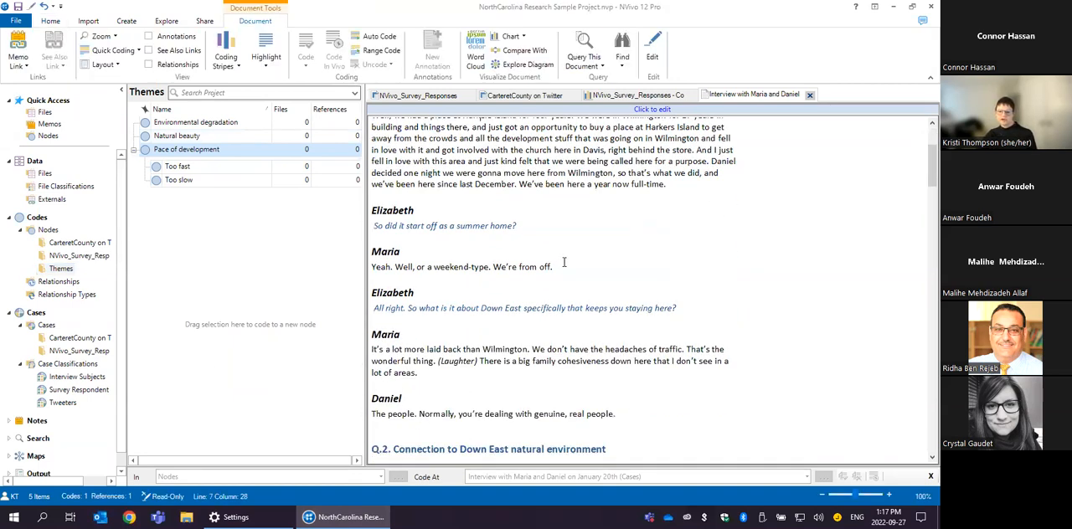
pyautogui.scroll(-7, 563, 262)
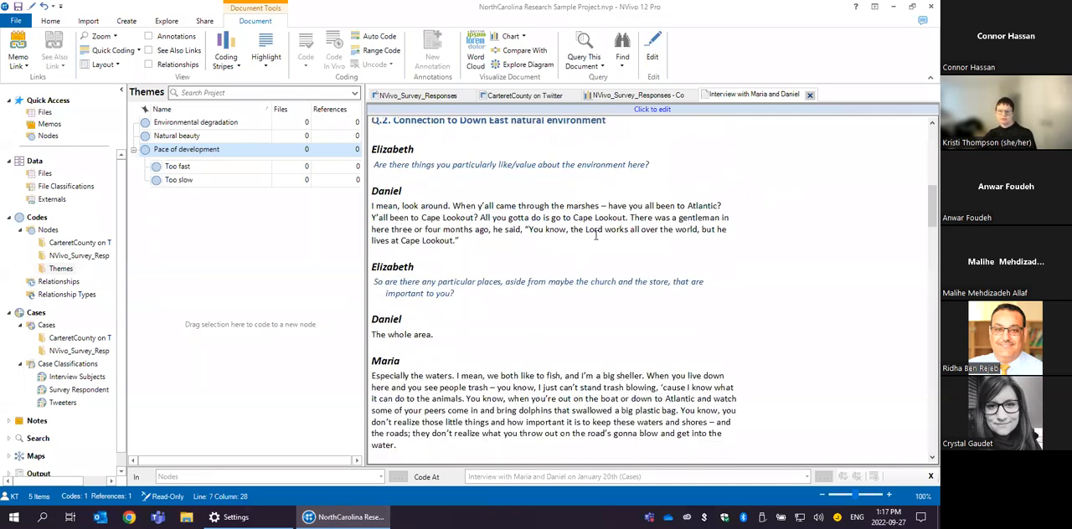
pyautogui.scroll(-3, 494, 192)
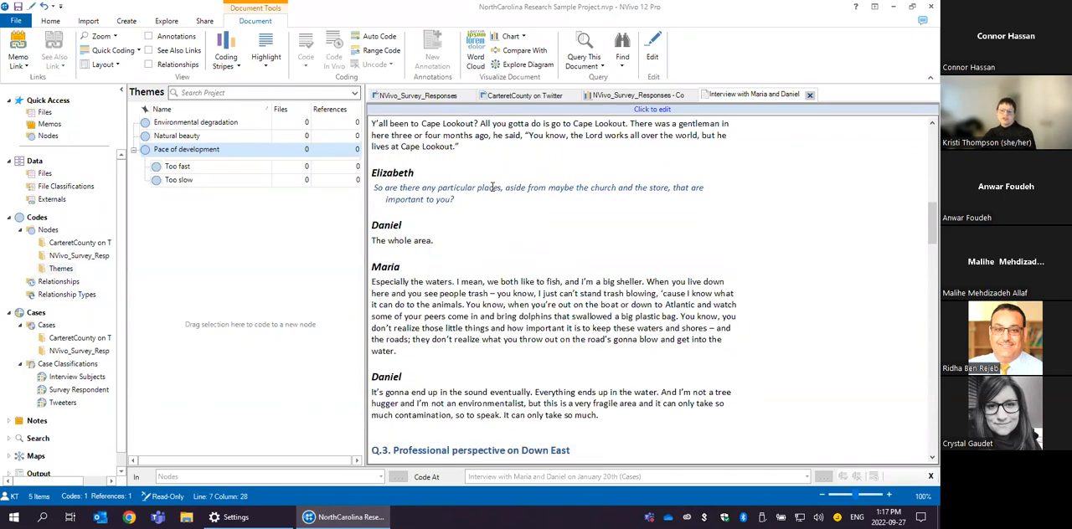
pyautogui.scroll(2, 532, 207)
pyautogui.scroll(2, 634, 217)
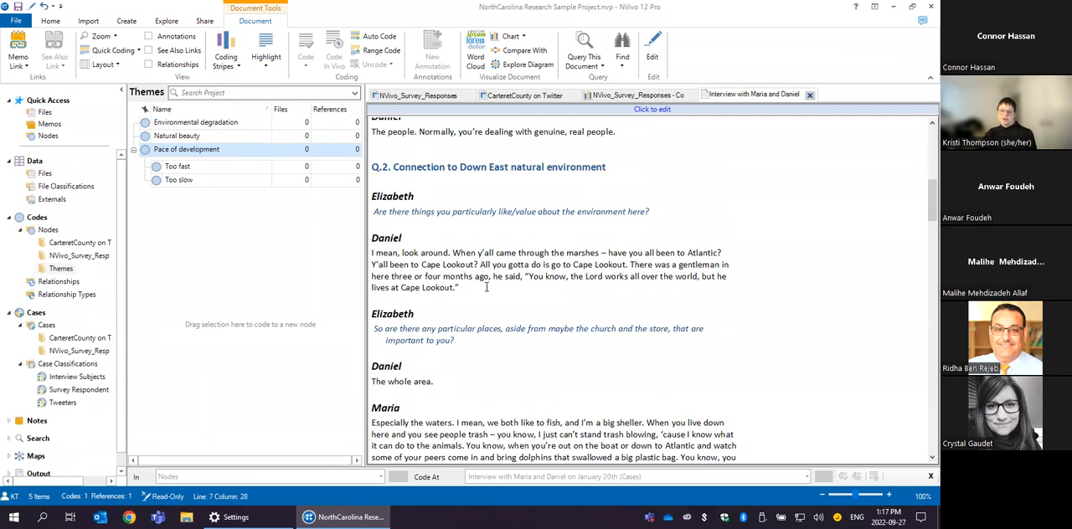
pyautogui.click(525, 276)
pyautogui.moveTo(525, 276); pyautogui.dragTo(529, 290)
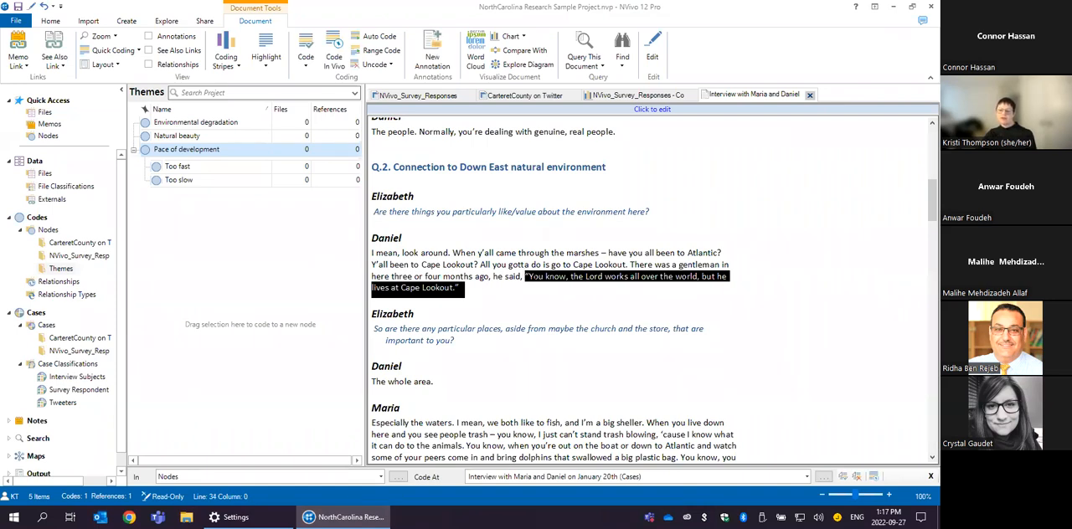
pyautogui.moveTo(434, 291); pyautogui.dragTo(248, 139)
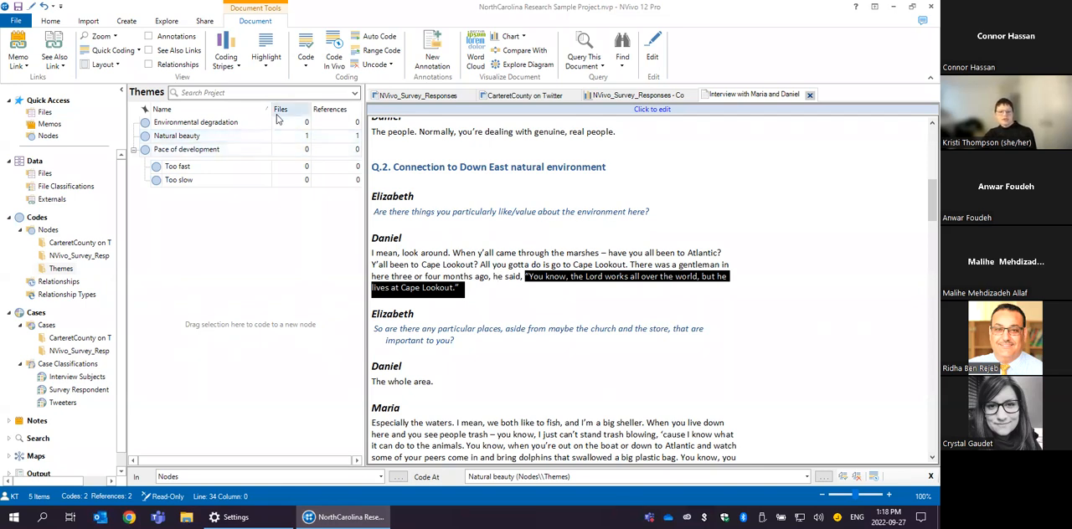
# - Code the passage about people's trash blowing and harming animals to the Environmental degradation node
pyautogui.scroll(-4, 608, 290)
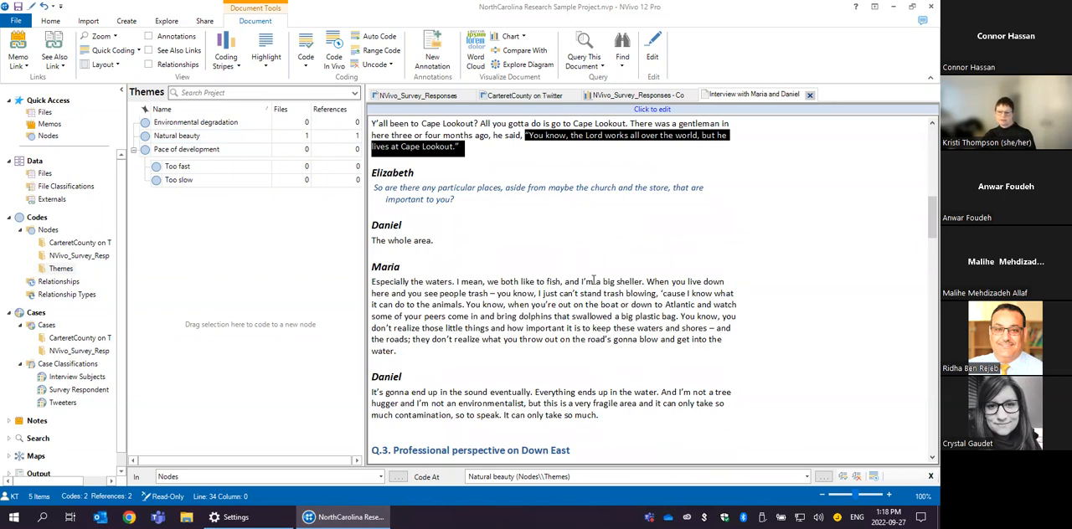
pyautogui.scroll(-1, 595, 319)
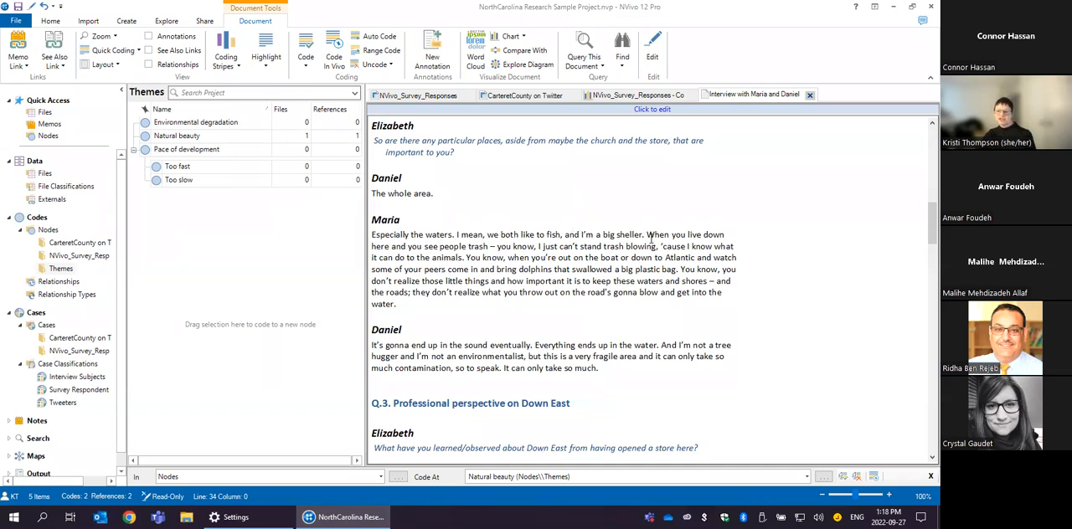
pyautogui.moveTo(410, 247); pyautogui.dragTo(234, 125)
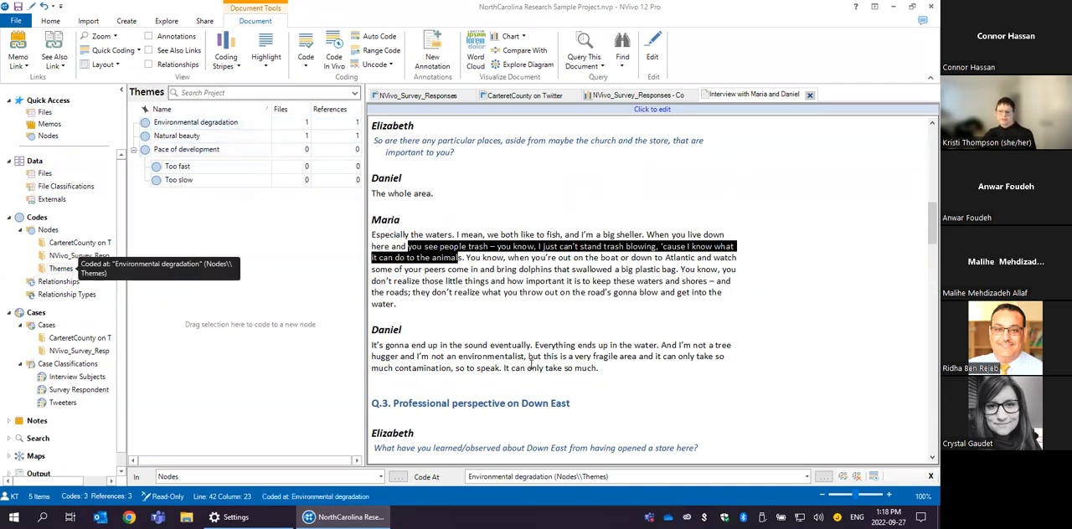
# - Code the passage from "Everything ends up in the water" to "It can only take so much" at Environmental degradation using the Code command
pyautogui.moveTo(534, 349); pyautogui.dragTo(659, 346)
pyautogui.moveTo(619, 372); pyautogui.dragTo(533, 344)
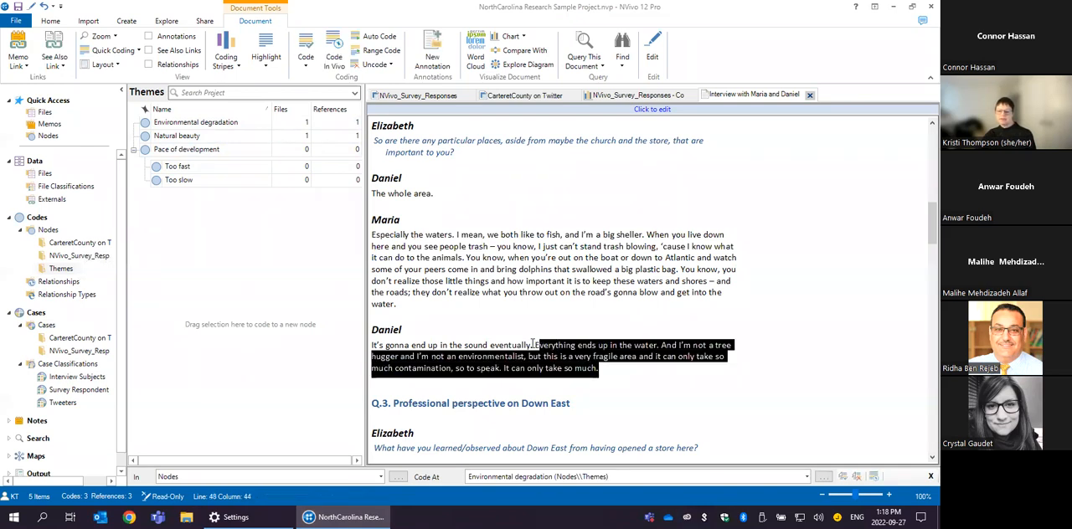
pyautogui.click(579, 360)
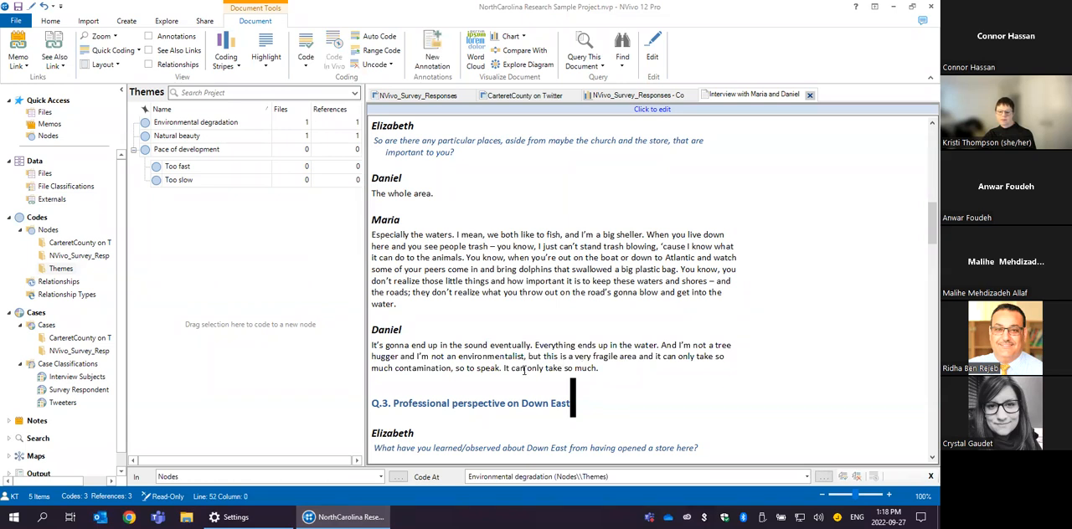
pyautogui.moveTo(614, 369); pyautogui.dragTo(536, 344)
pyautogui.click(536, 345)
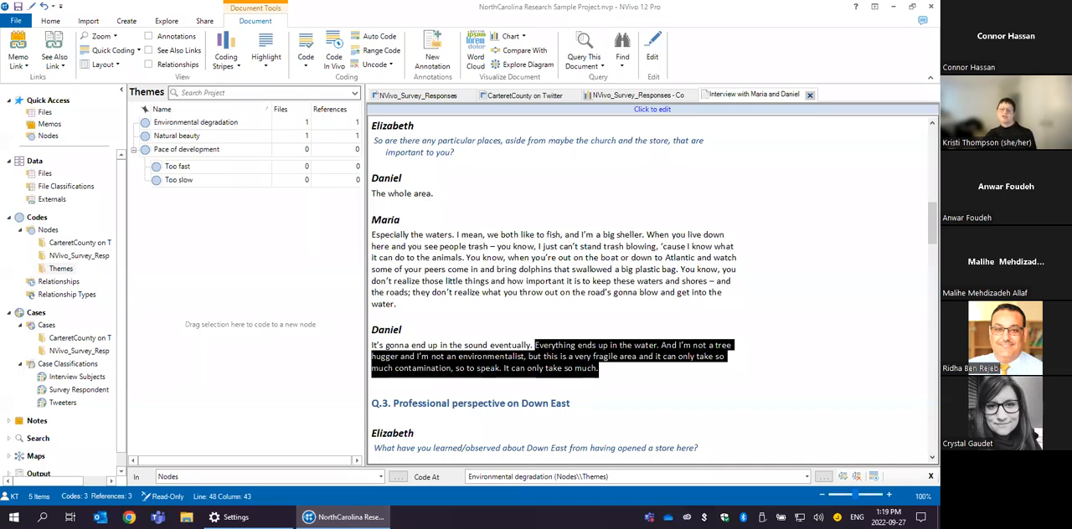
pyautogui.rightClick(393, 351)
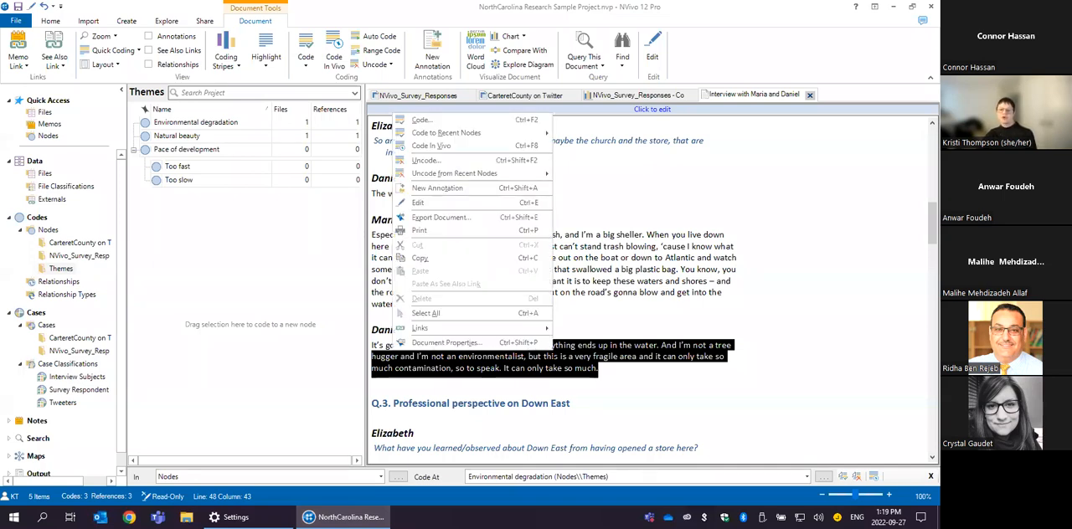
pyautogui.moveTo(476, 134)
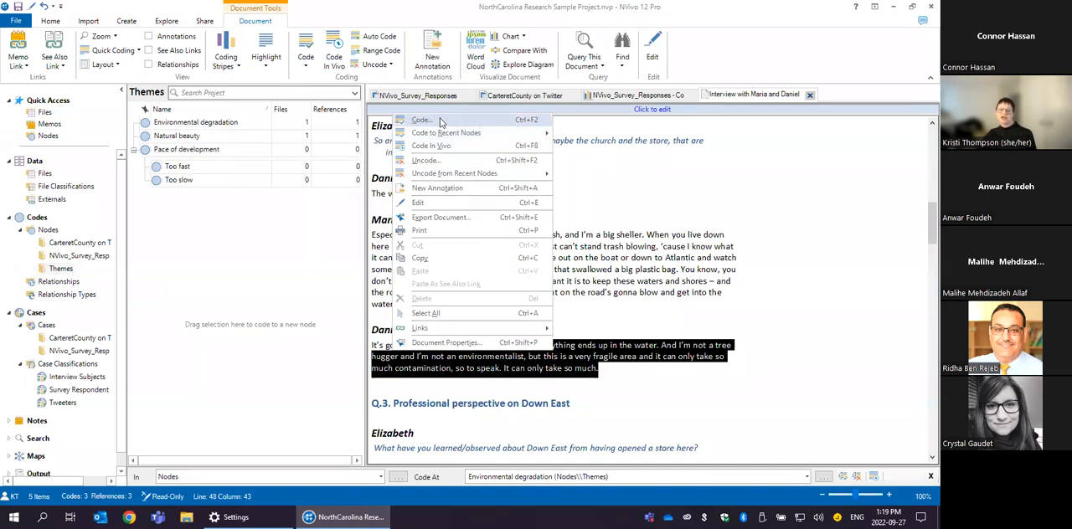
pyautogui.click(442, 122)
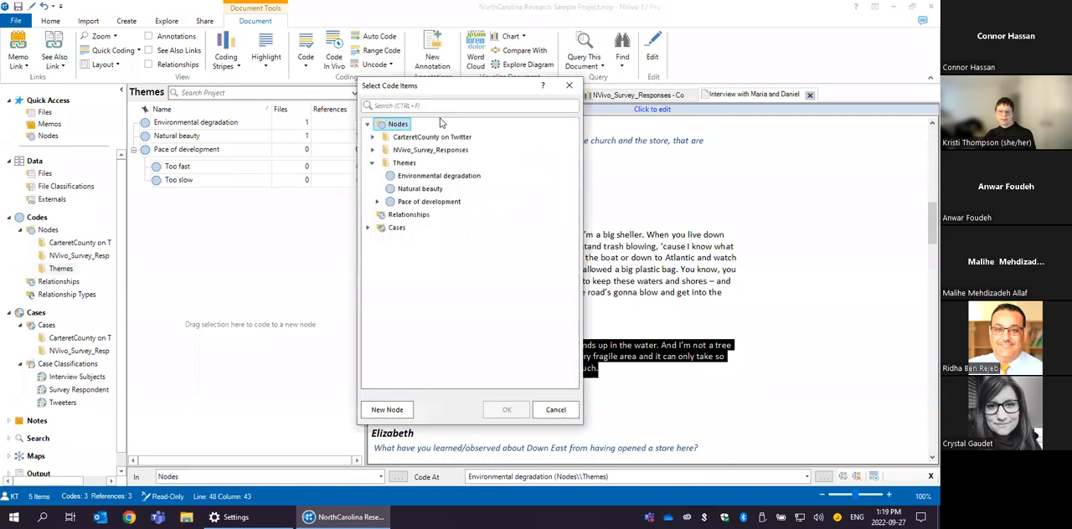
pyautogui.click(432, 182)
pyautogui.click(509, 410)
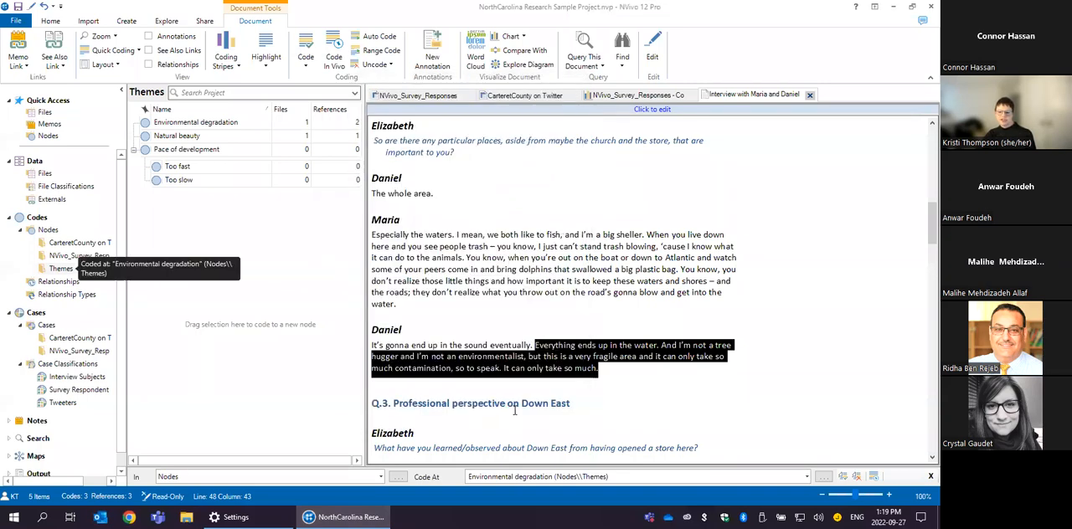
# - Select the Q.4 passage from "have it would be water and sewer" to "it costs too much to get water and sewer down here"
pyautogui.scroll(-2, 706, 304)
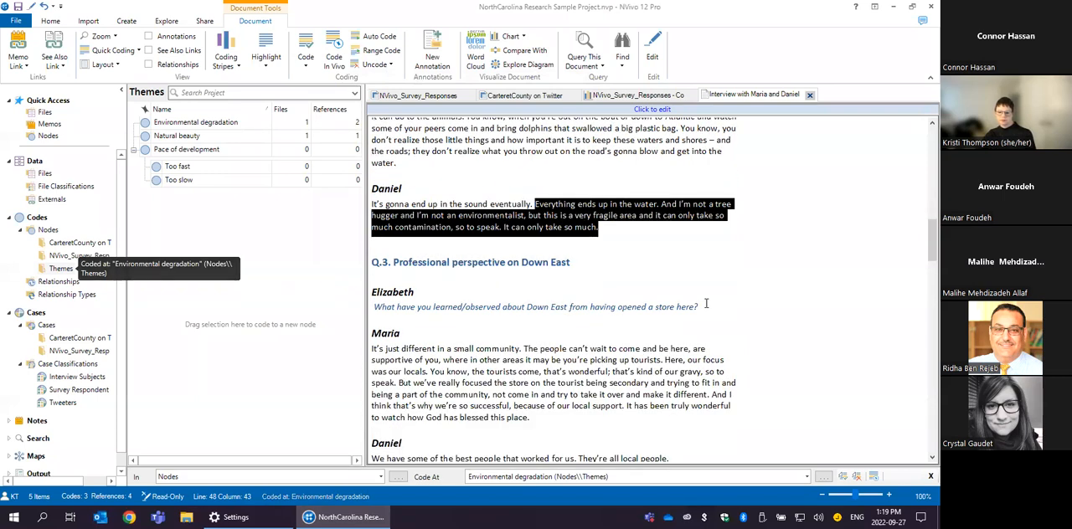
pyautogui.scroll(-1, 703, 301)
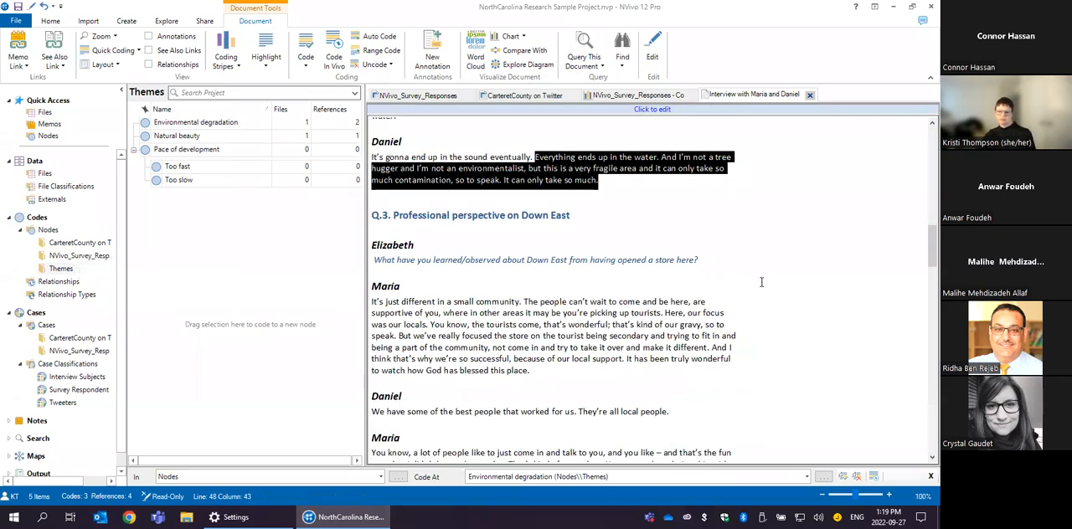
pyautogui.scroll(1, 692, 339)
pyautogui.scroll(-1, 664, 350)
pyautogui.click(620, 363)
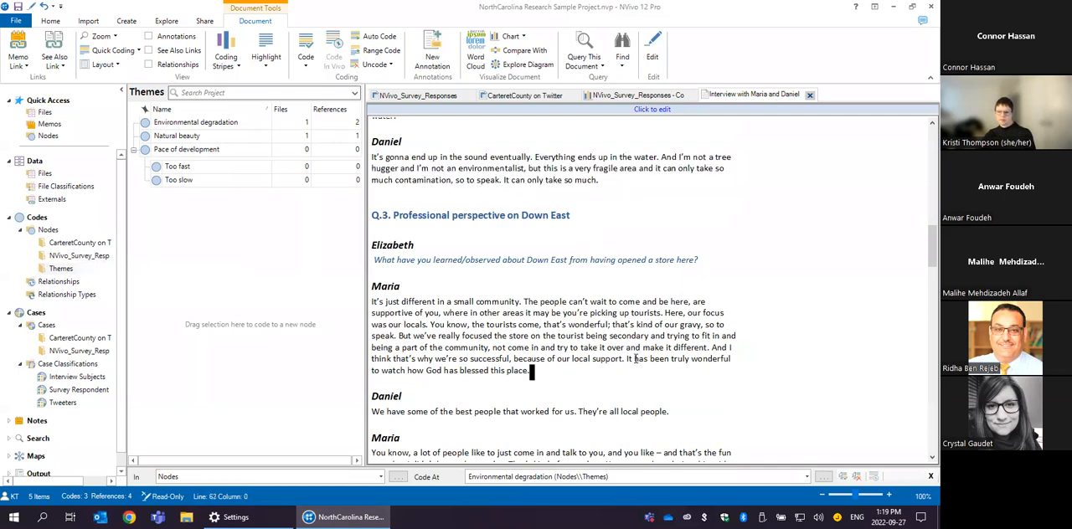
pyautogui.scroll(-3, 626, 339)
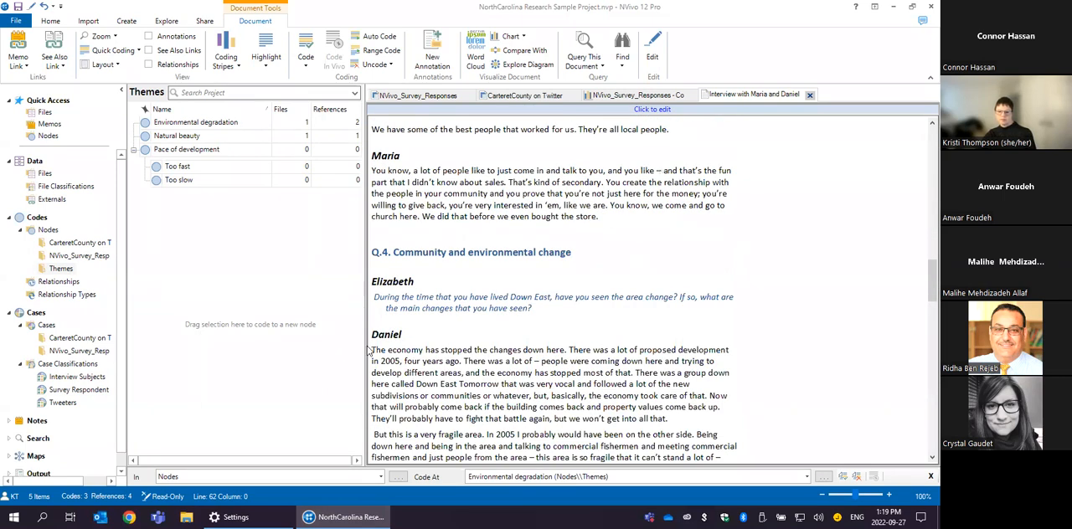
pyautogui.scroll(1, 622, 310)
pyautogui.scroll(-5, 586, 318)
pyautogui.scroll(-1, 551, 327)
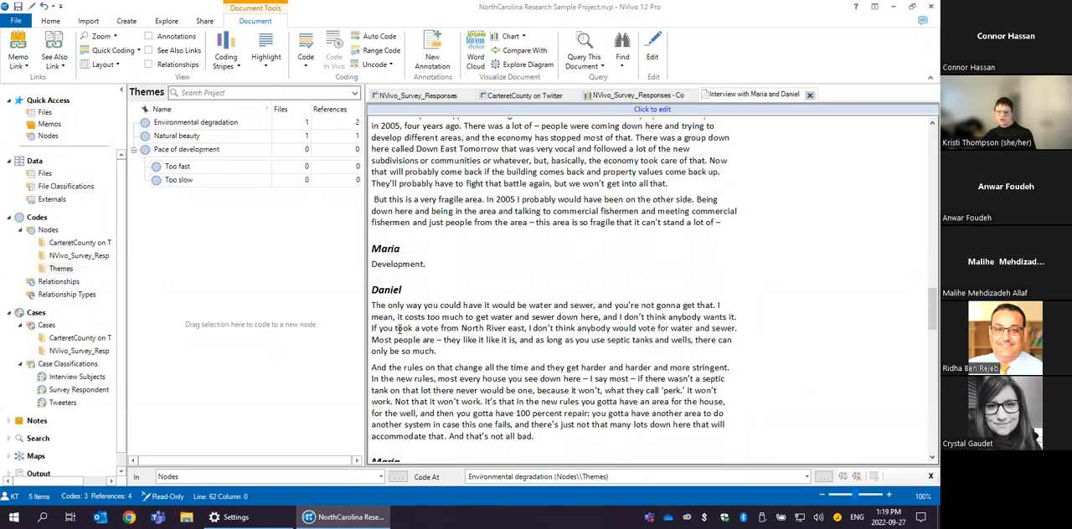
pyautogui.moveTo(458, 305); pyautogui.dragTo(599, 319)
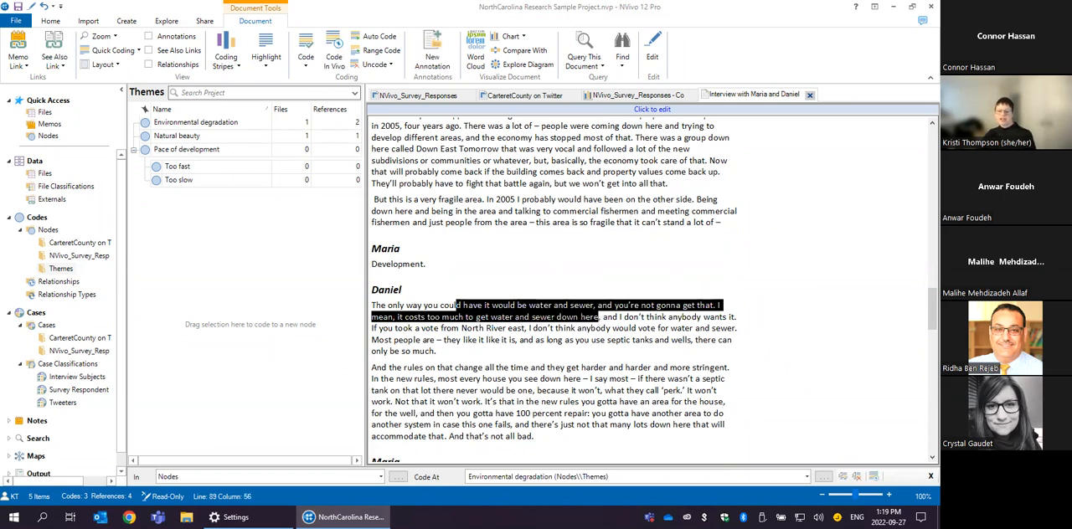
pyautogui.rightClick(385, 308)
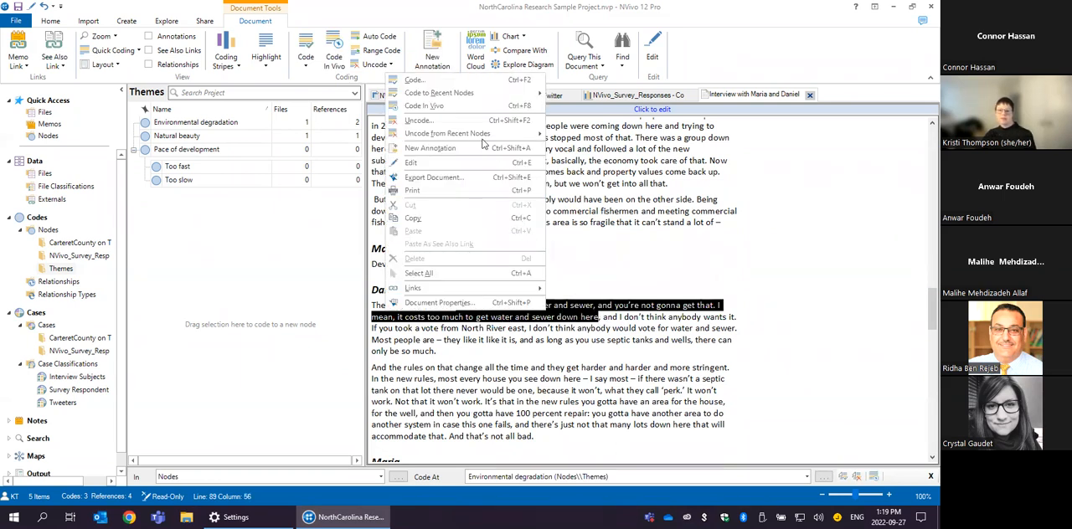
pyautogui.click(433, 80)
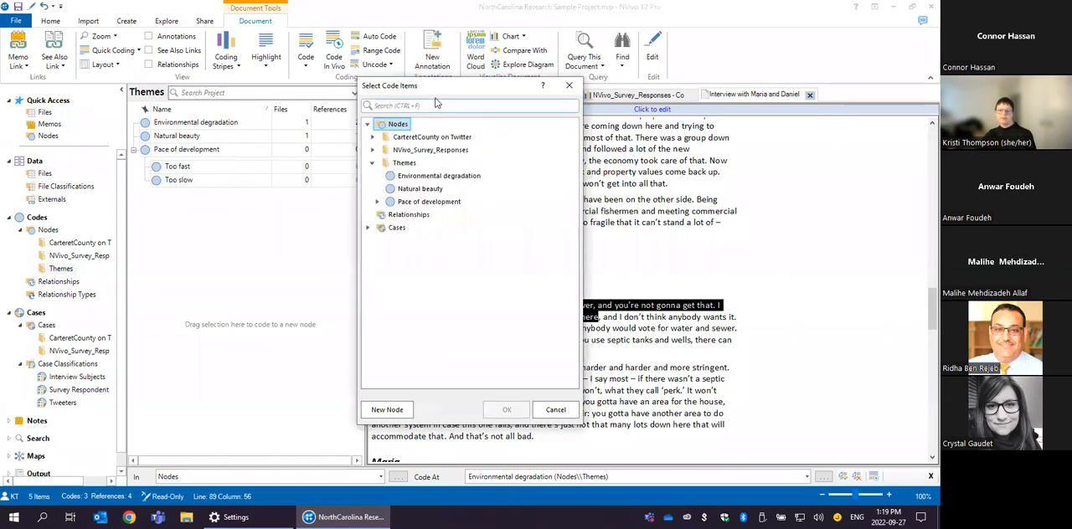
pyautogui.click(555, 409)
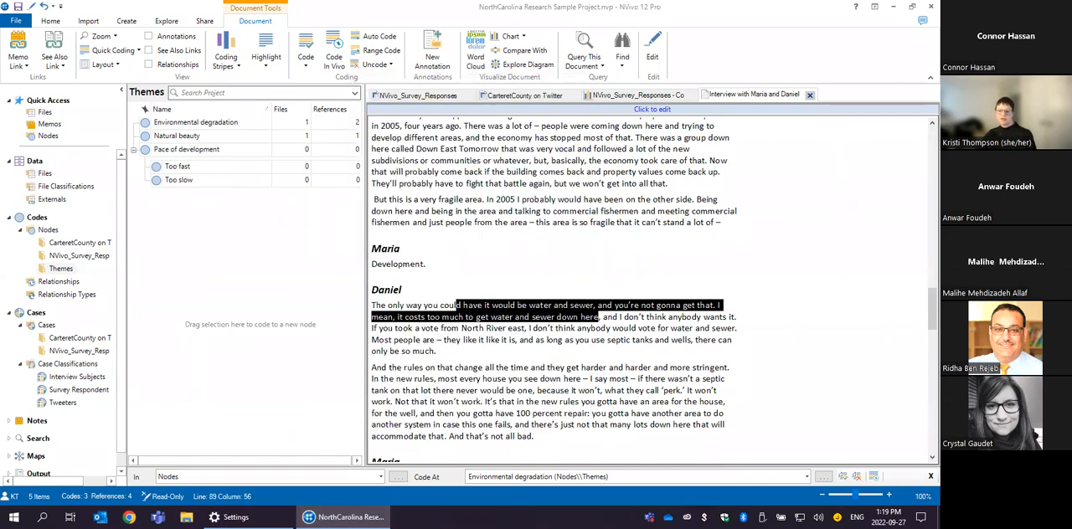
# - Code the selected water and sewer passage to Environmental degradation from the recent nodes
pyautogui.rightClick(416, 311)
pyautogui.moveTo(520, 95)
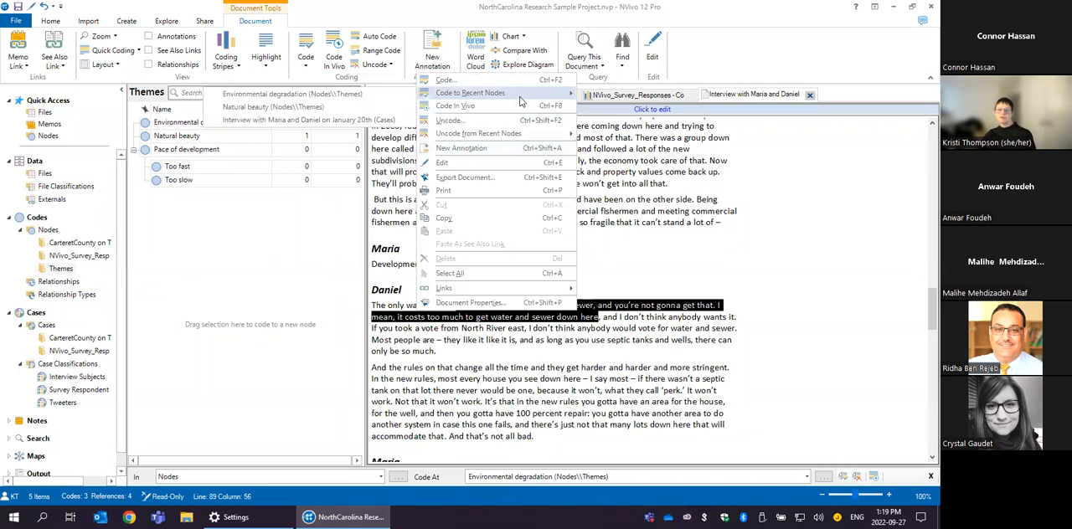
pyautogui.click(324, 98)
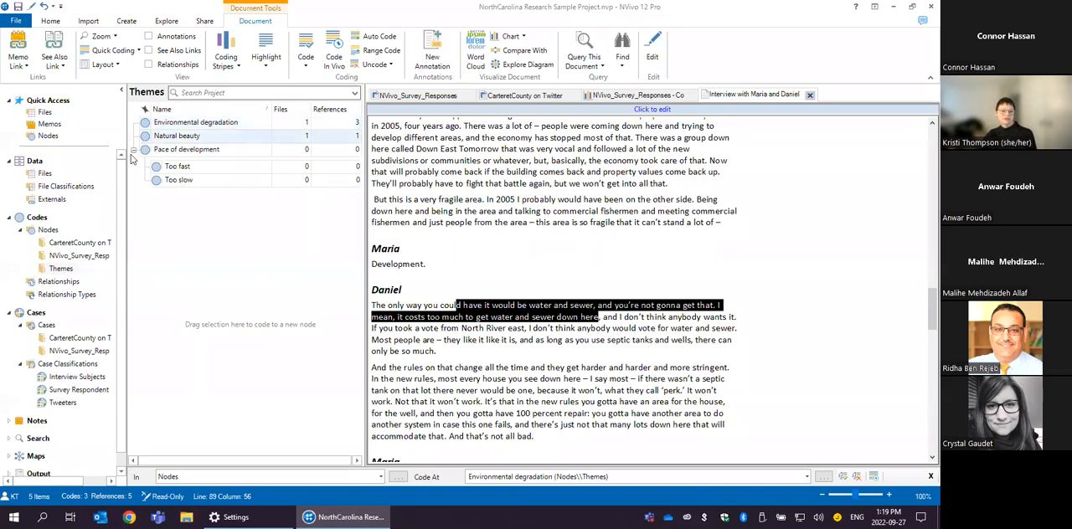
# - Open the February 19th interview from the project files and list the Themes nodes alongside it
pyautogui.click(43, 174)
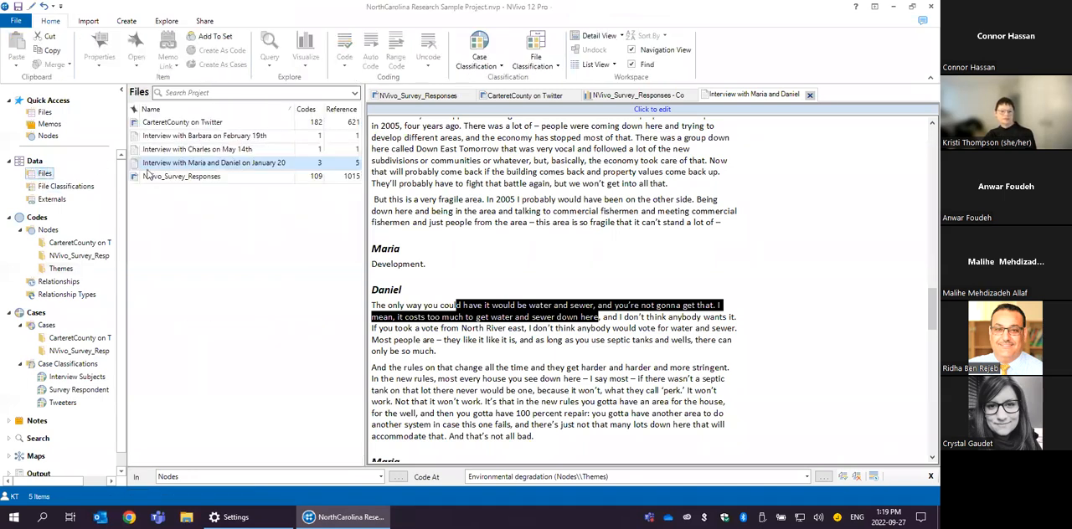
pyautogui.doubleClick(186, 137)
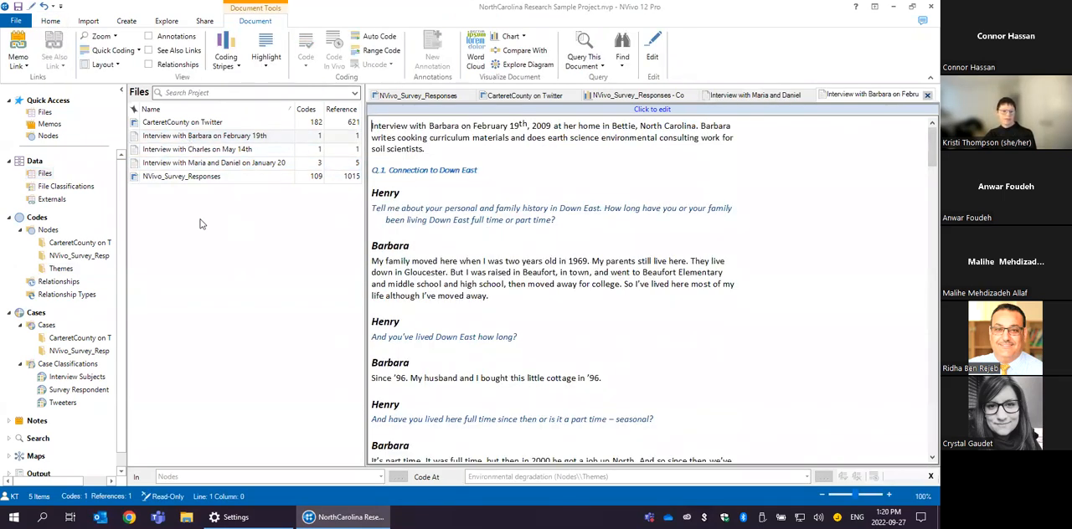
pyautogui.click(56, 272)
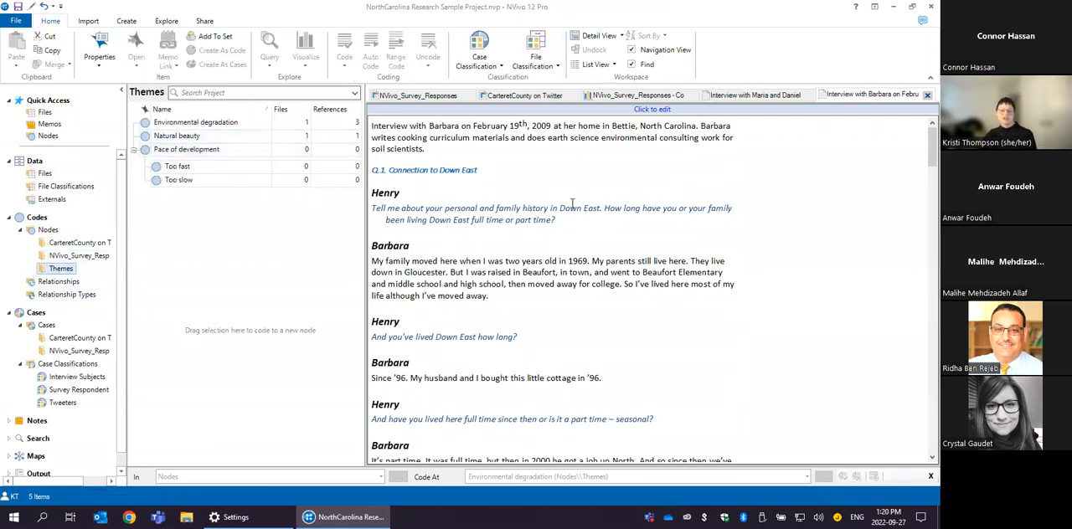
# - Code the Q.1 passage from "And I wanted him to see this particular area" to "just water anywhere" to Natural beauty
pyautogui.scroll(-5, 577, 209)
pyautogui.scroll(-6, 561, 265)
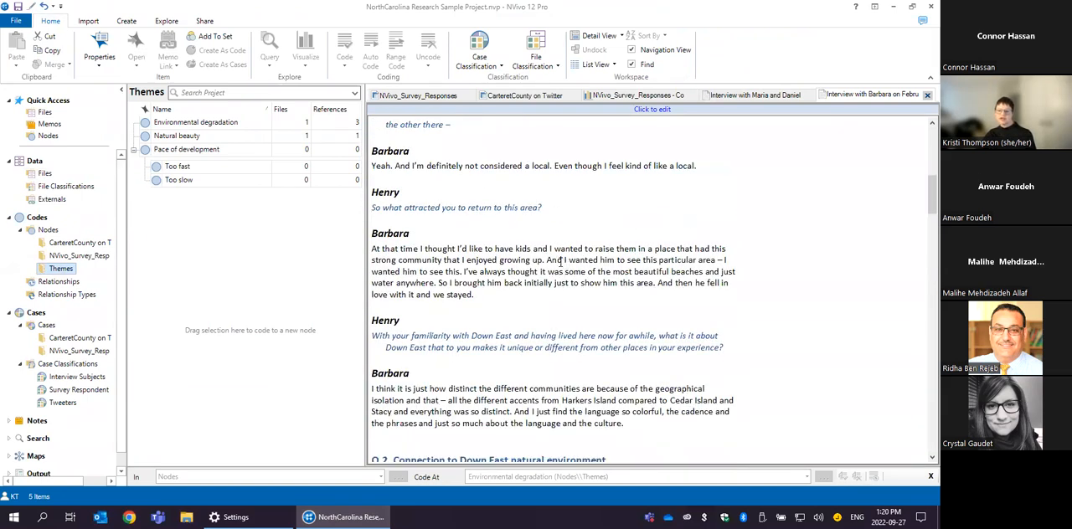
pyautogui.moveTo(549, 260); pyautogui.dragTo(437, 284)
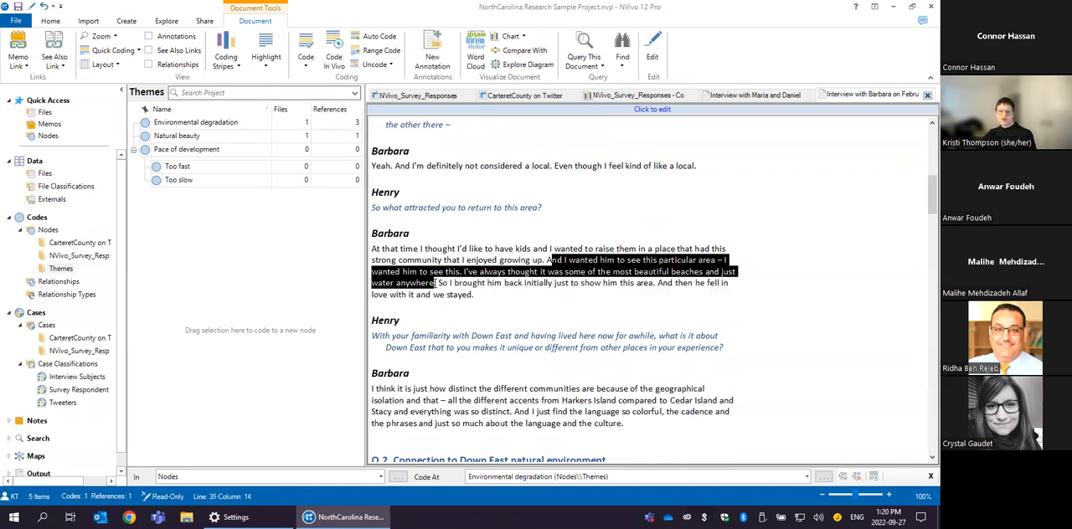
pyautogui.moveTo(611, 265); pyautogui.dragTo(209, 136)
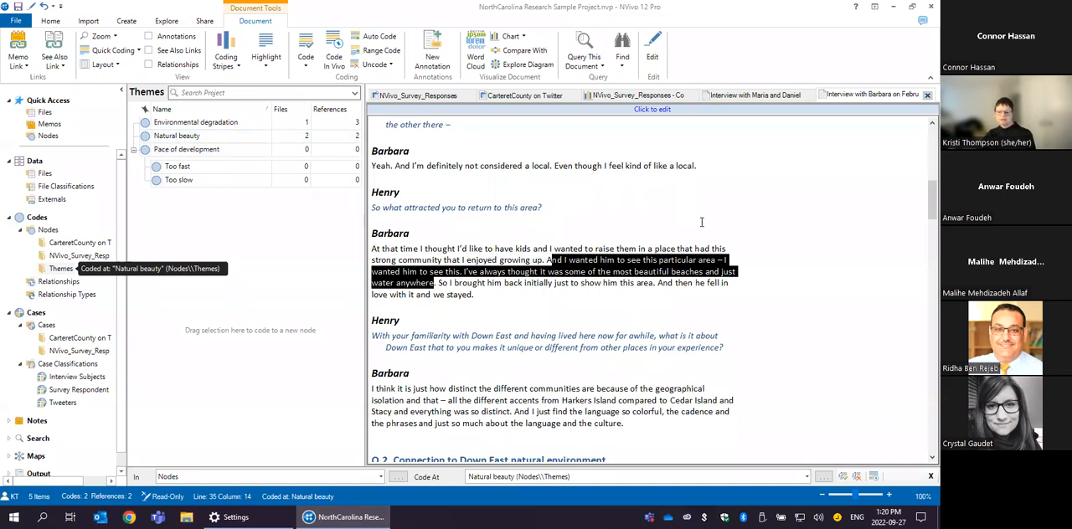
# - Code the Q.2 passage from "I enjoy the weather" to "beautiful environment and beautiful landscape" at Natural beauty using the Code command
pyautogui.scroll(-4, 702, 225)
pyautogui.scroll(-3, 702, 225)
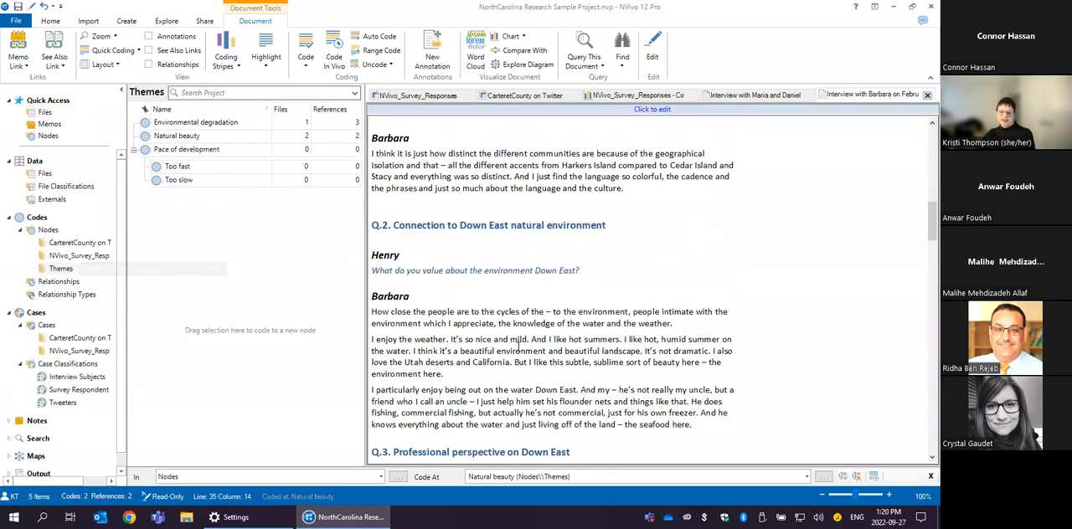
pyautogui.moveTo(371, 344); pyautogui.dragTo(648, 352)
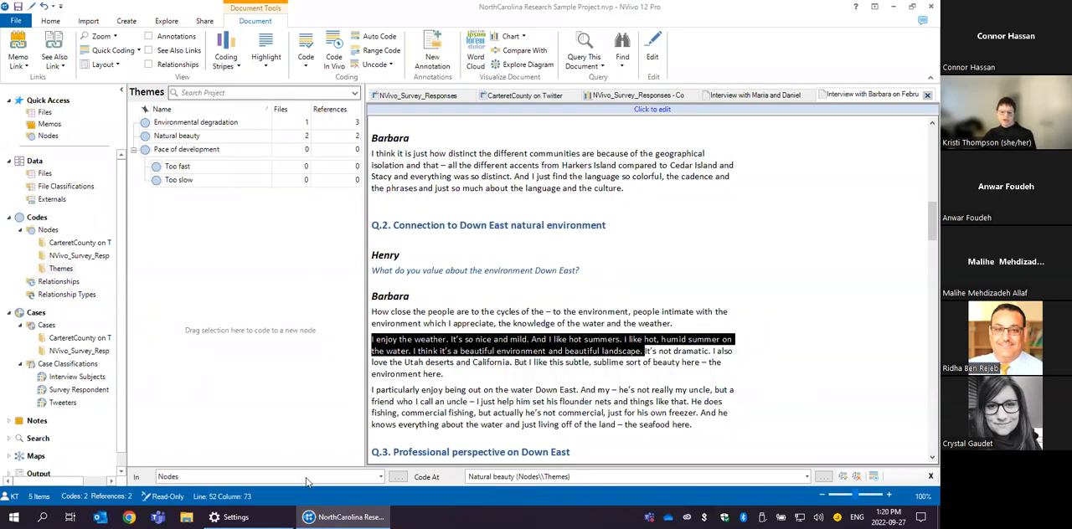
pyautogui.click(843, 477)
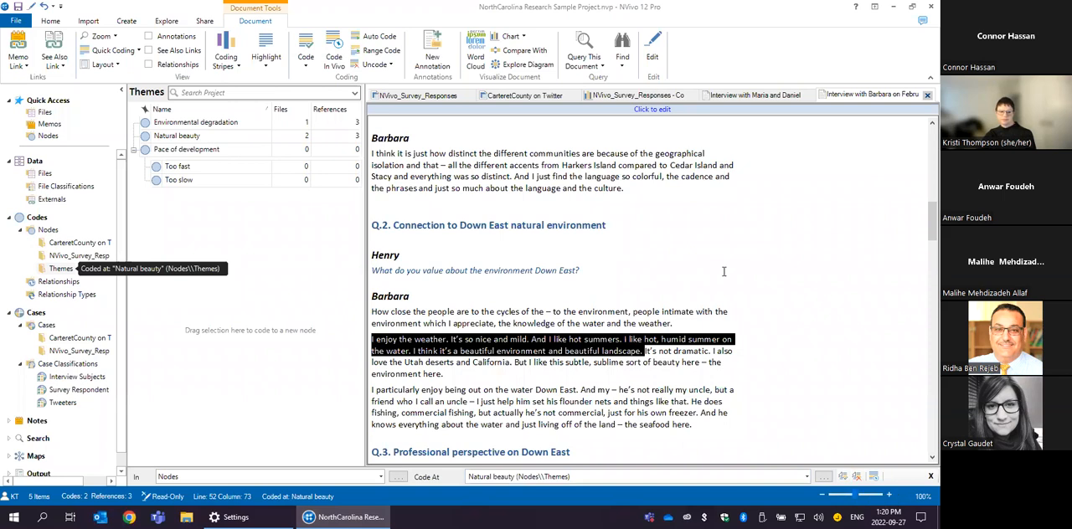
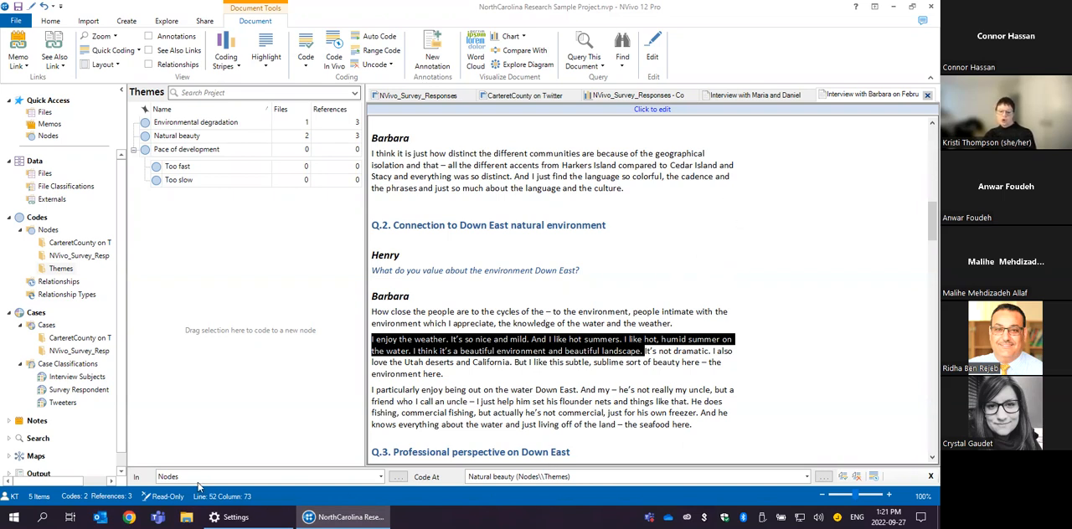
# - Uncode the selected Q.2 weather and landscape passage from Natural beauty, and code it at the same node again
pyautogui.click(808, 476)
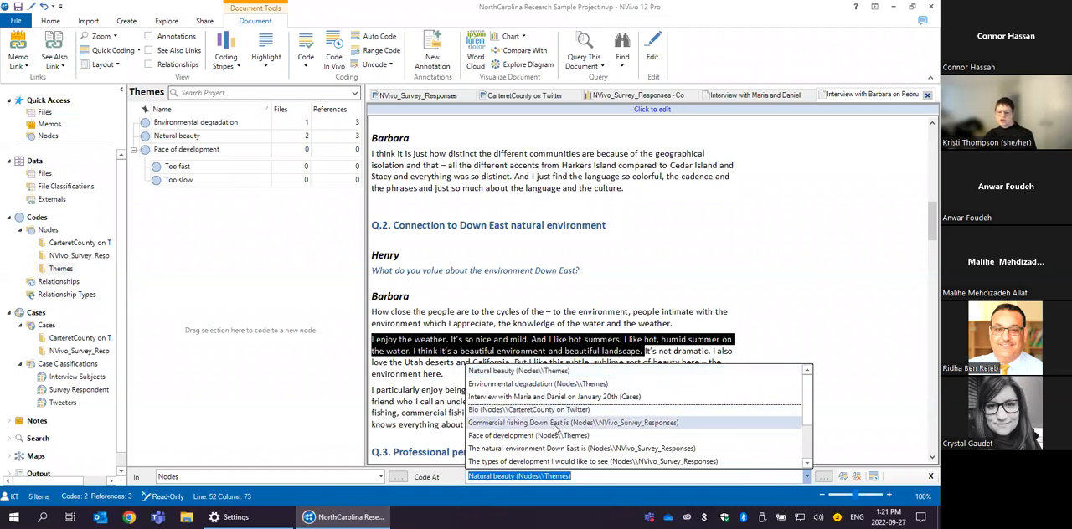
pyautogui.click(741, 225)
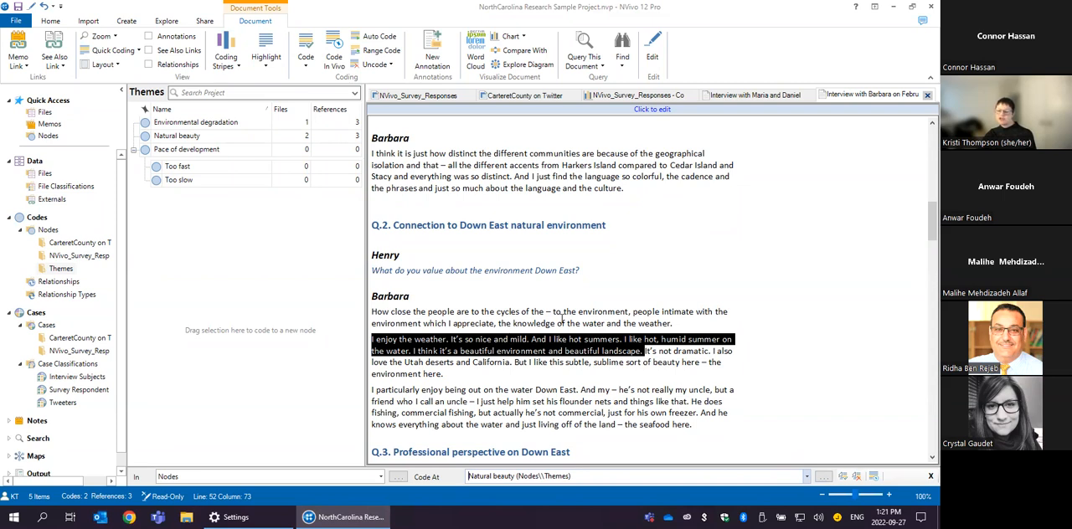
pyautogui.click(856, 476)
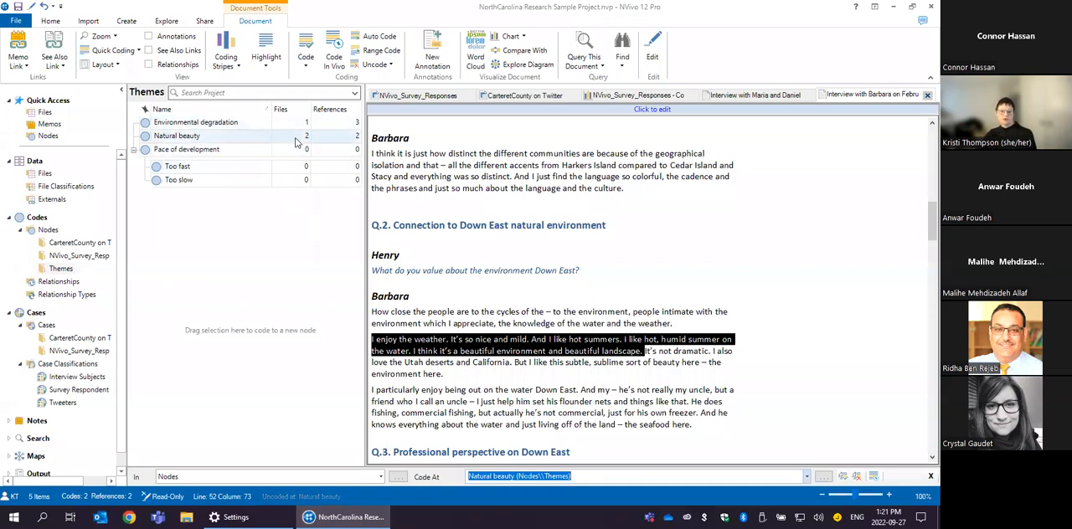
pyautogui.click(843, 476)
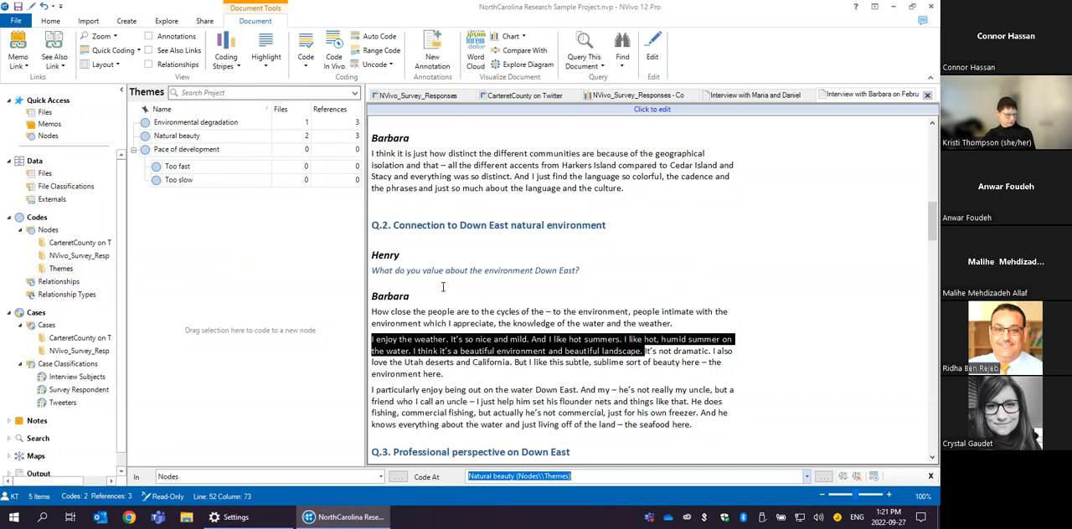
# - Code the Q.3 sentence "The land is so low and the water table is so high" to a new node named Water in Themes
pyautogui.scroll(-5, 578, 248)
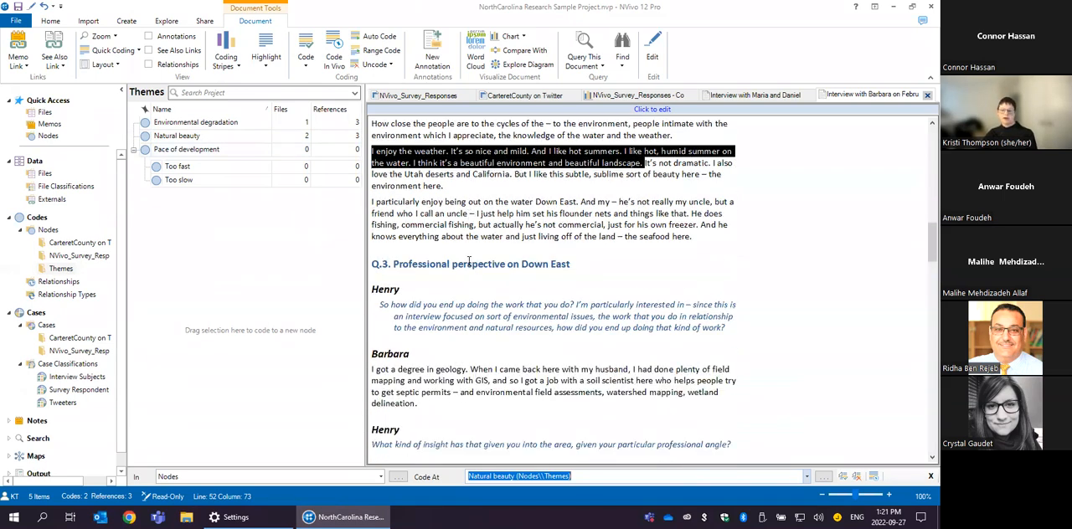
pyautogui.scroll(-1, 469, 265)
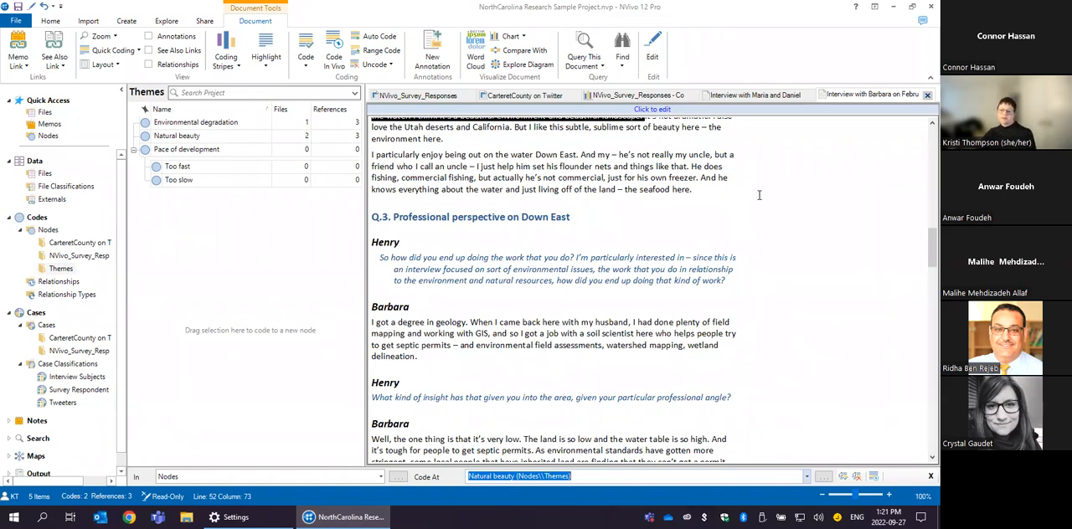
pyautogui.scroll(-1, 777, 216)
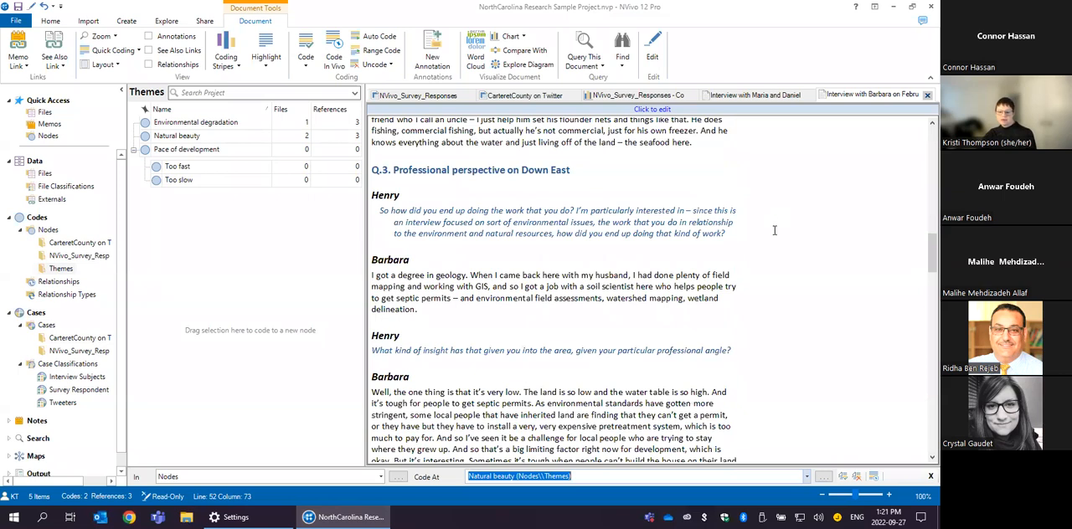
pyautogui.scroll(-1, 775, 230)
pyautogui.click(498, 329)
pyautogui.click(524, 345)
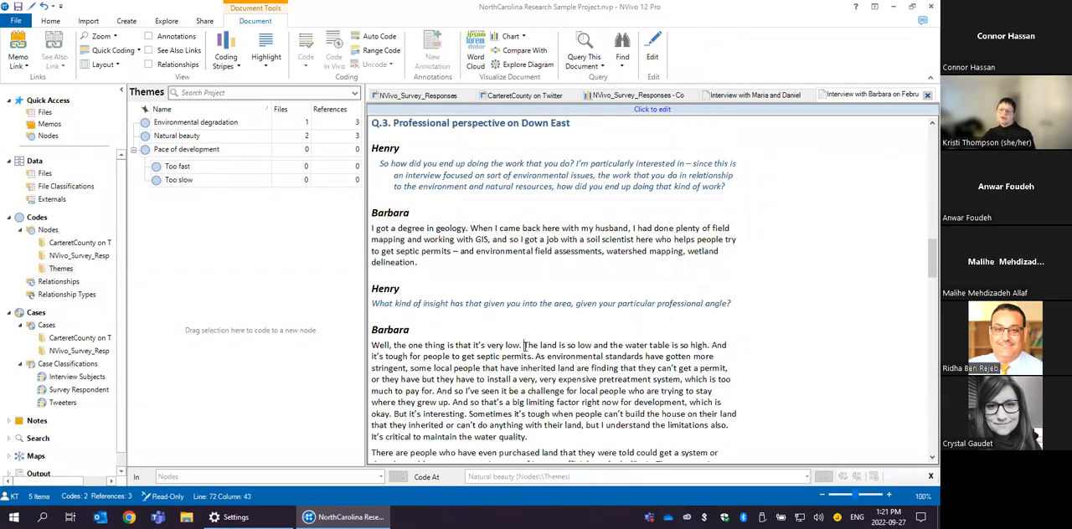
pyautogui.moveTo(525, 345); pyautogui.dragTo(709, 345)
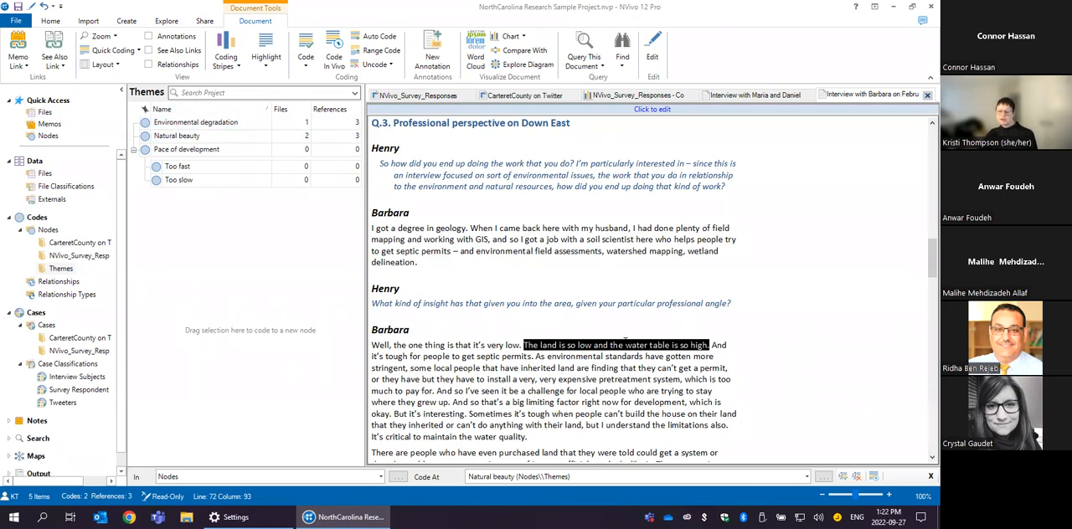
pyautogui.rightClick(623, 340)
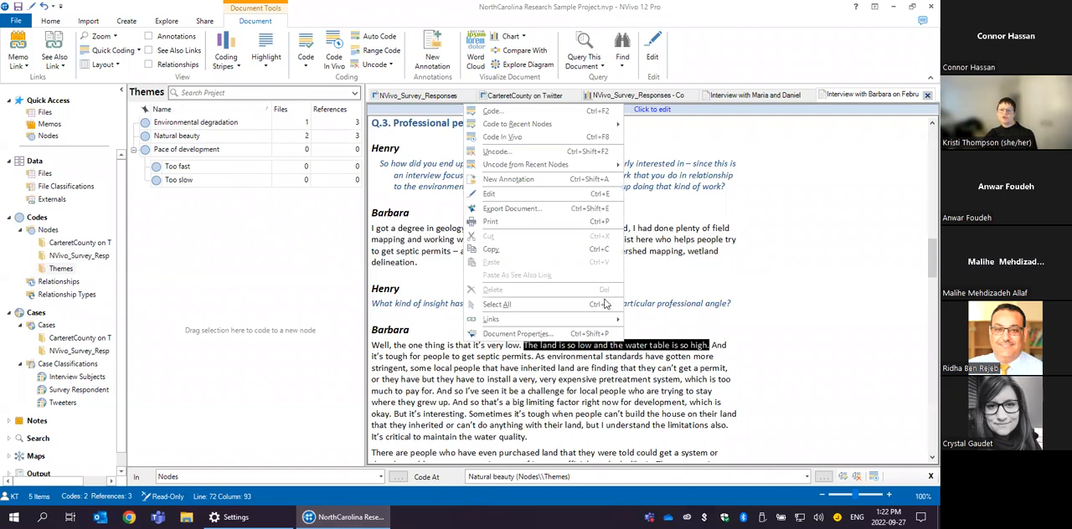
pyautogui.click(522, 112)
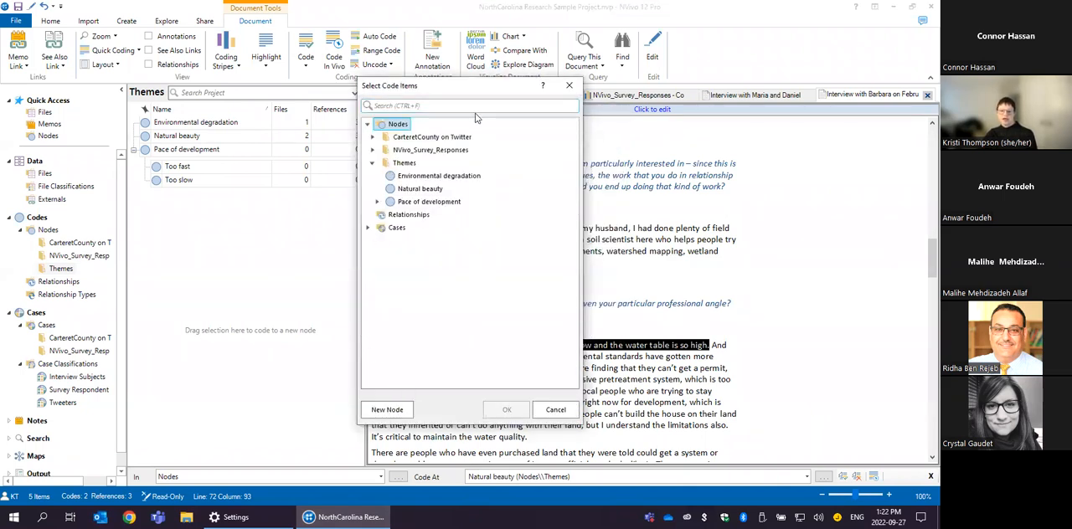
pyautogui.click(405, 163)
pyautogui.click(405, 164)
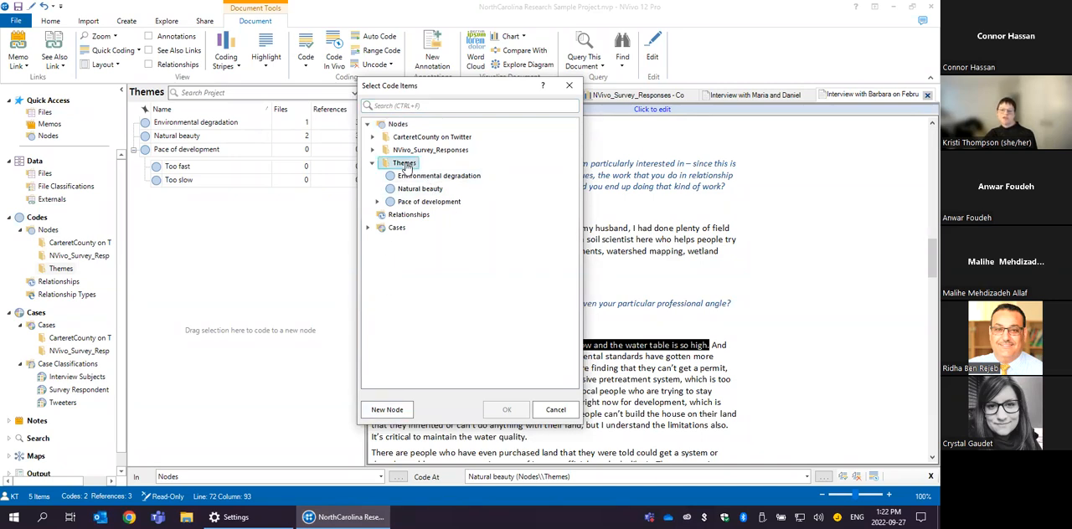
pyautogui.click(403, 411)
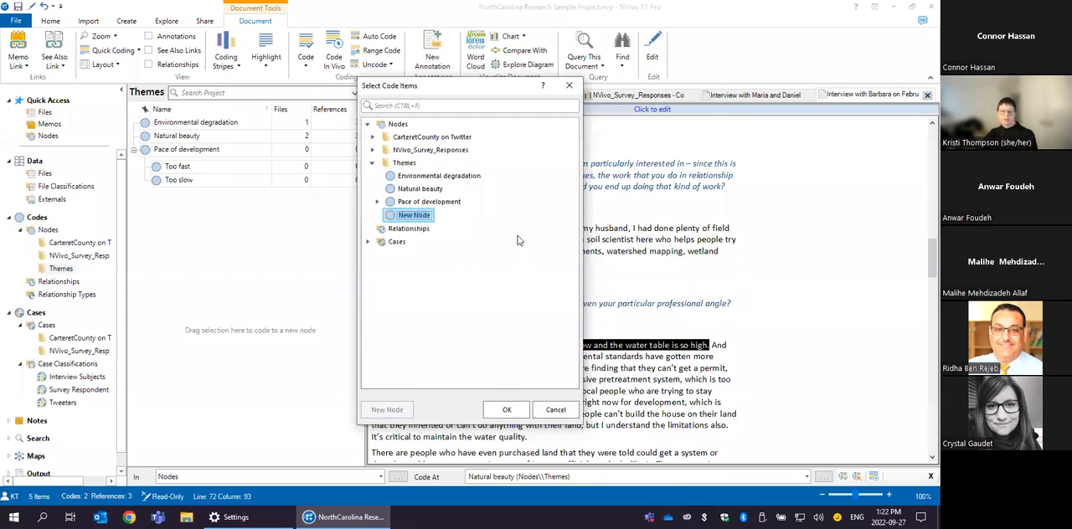
pyautogui.write('Water')
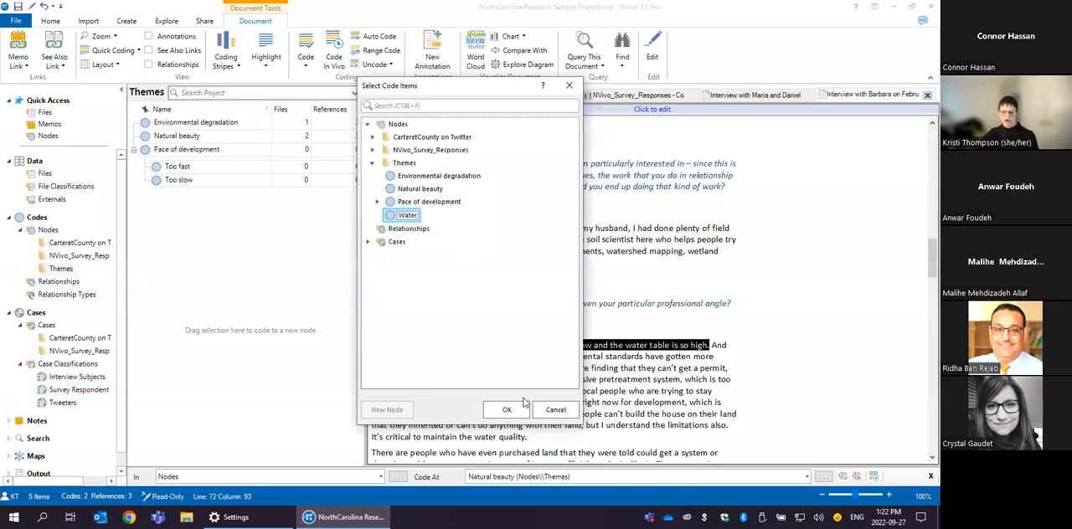
pyautogui.click(494, 411)
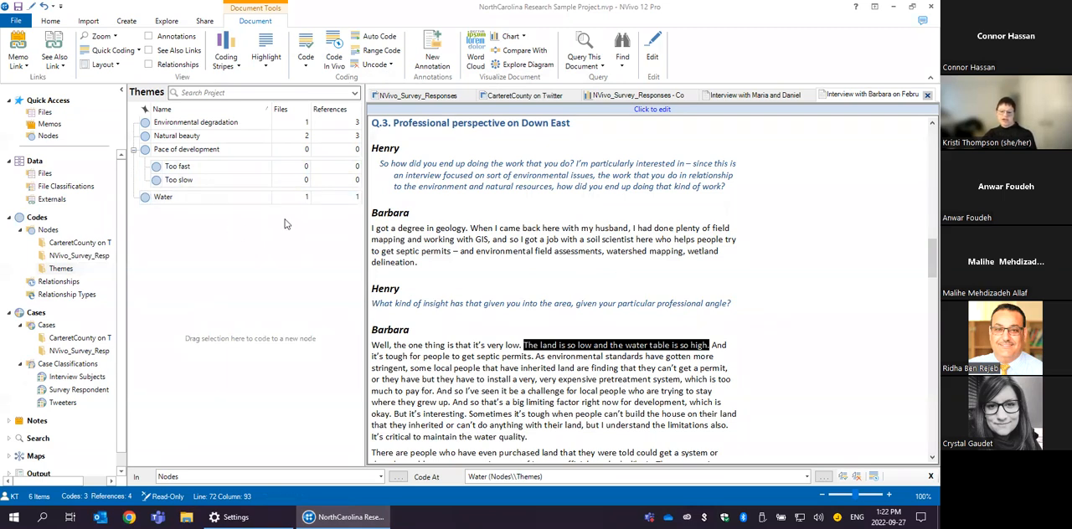
# - Code the Q.3 passage starting "Water quality in general and– I don't know all of the issues" to the Water node
pyautogui.scroll(-5, 634, 211)
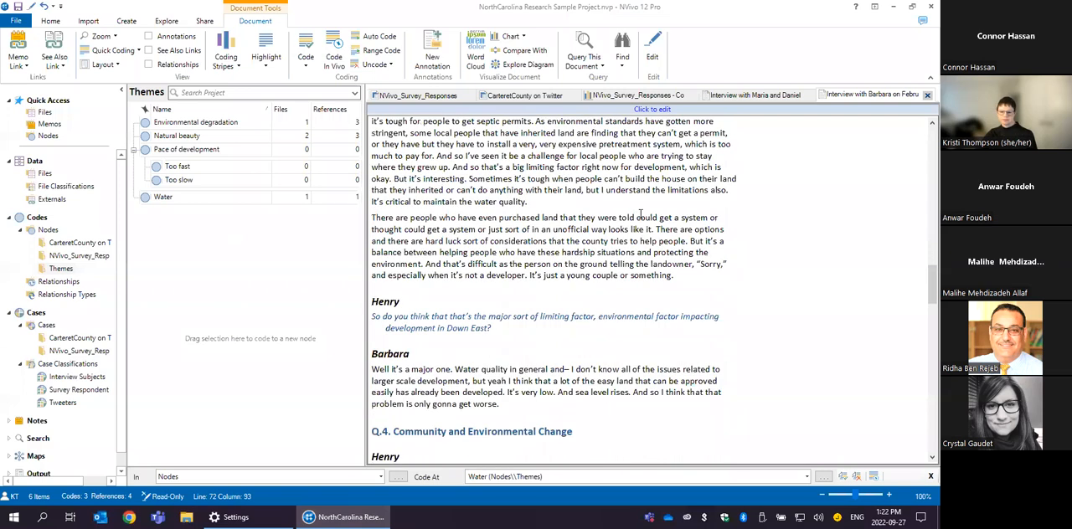
pyautogui.scroll(-2, 807, 249)
pyautogui.click(454, 275)
pyautogui.moveTo(517, 274); pyautogui.dragTo(705, 269)
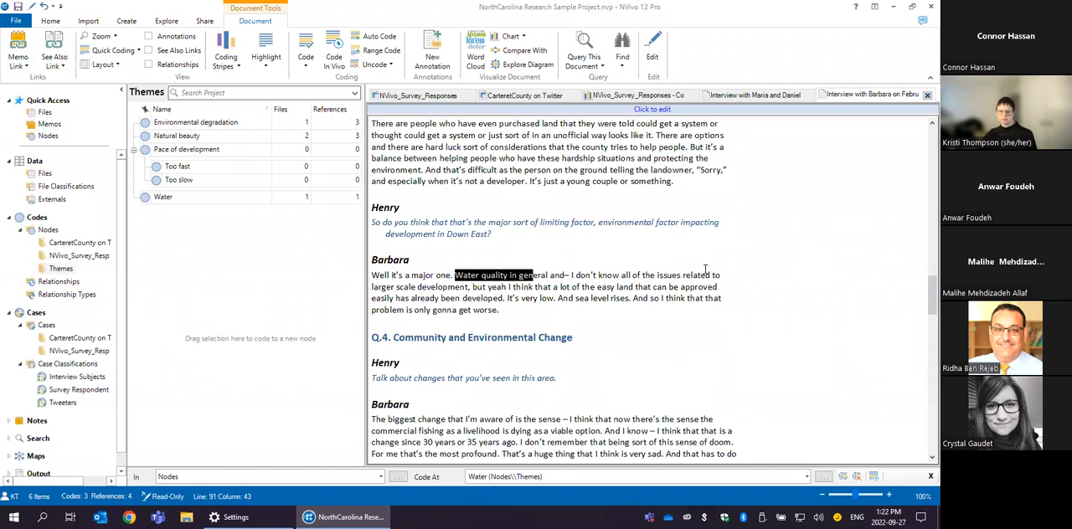
pyautogui.click(453, 275)
pyautogui.moveTo(503, 281); pyautogui.dragTo(696, 283)
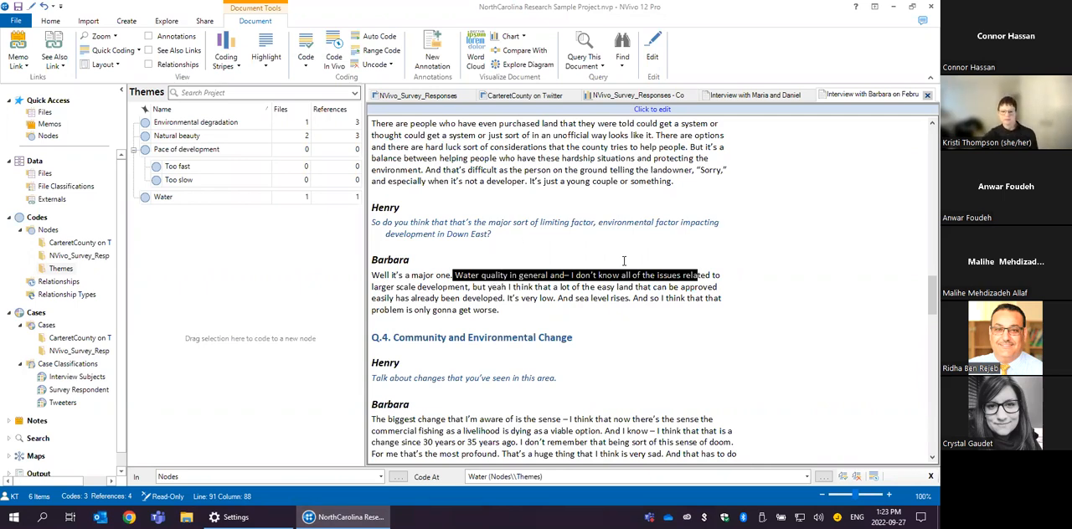
pyautogui.moveTo(463, 274); pyautogui.dragTo(235, 202)
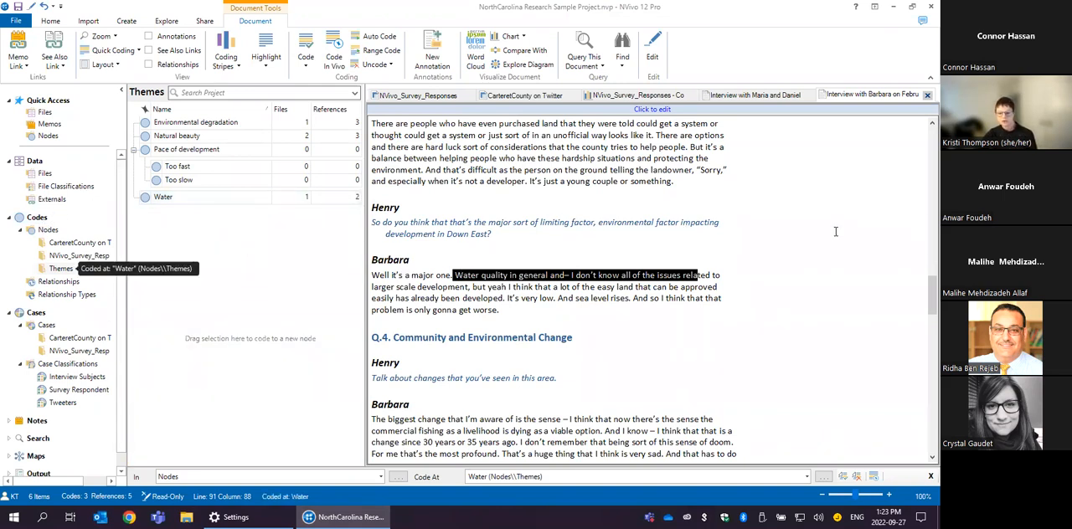
# - Code the words "commercial fishing" in the Q.4 answer to a new node named Fishing in Themes
pyautogui.scroll(-4, 802, 246)
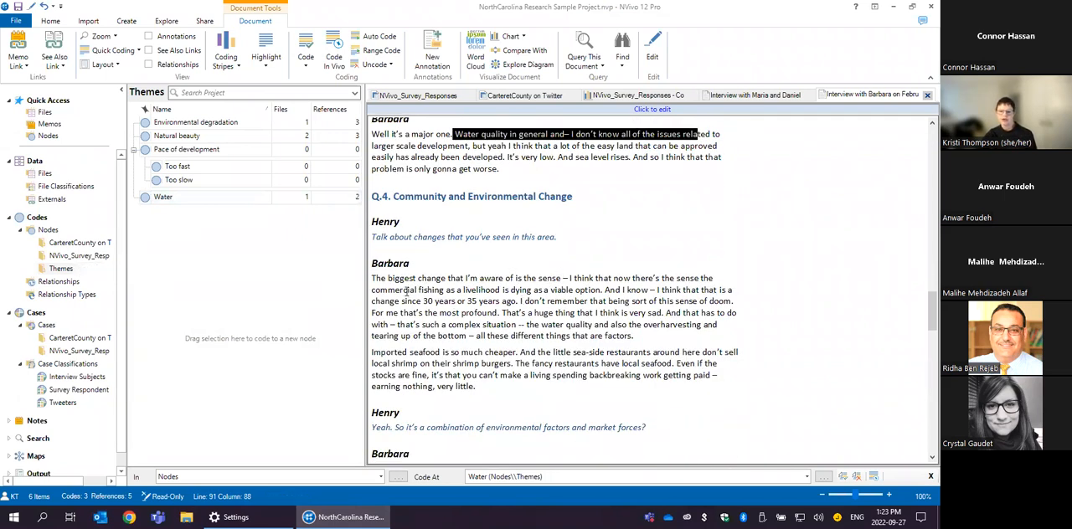
pyautogui.click(372, 290)
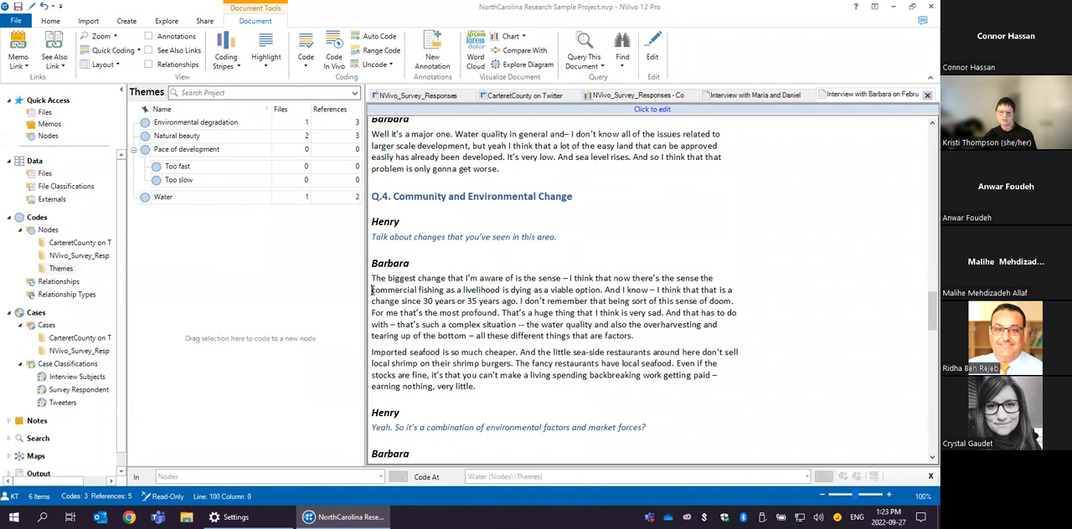
pyautogui.moveTo(373, 289); pyautogui.dragTo(445, 290)
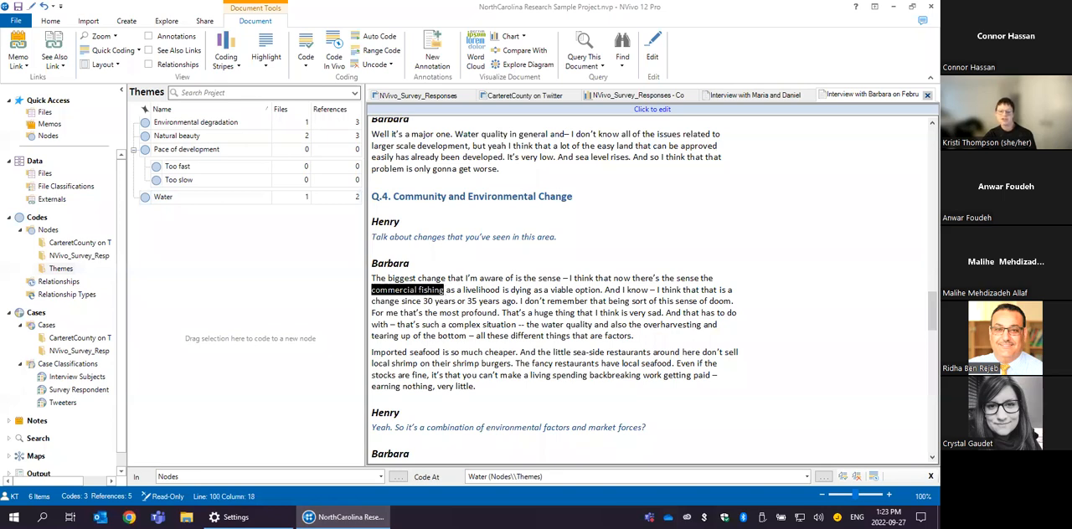
pyautogui.moveTo(412, 288); pyautogui.dragTo(250, 279)
pyautogui.write('Fishing')
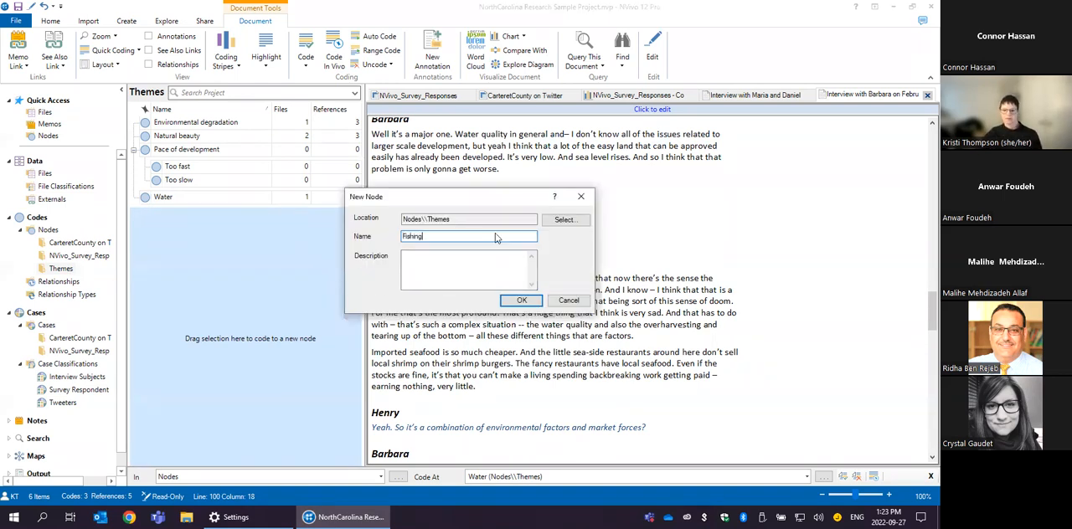
pyautogui.click(519, 302)
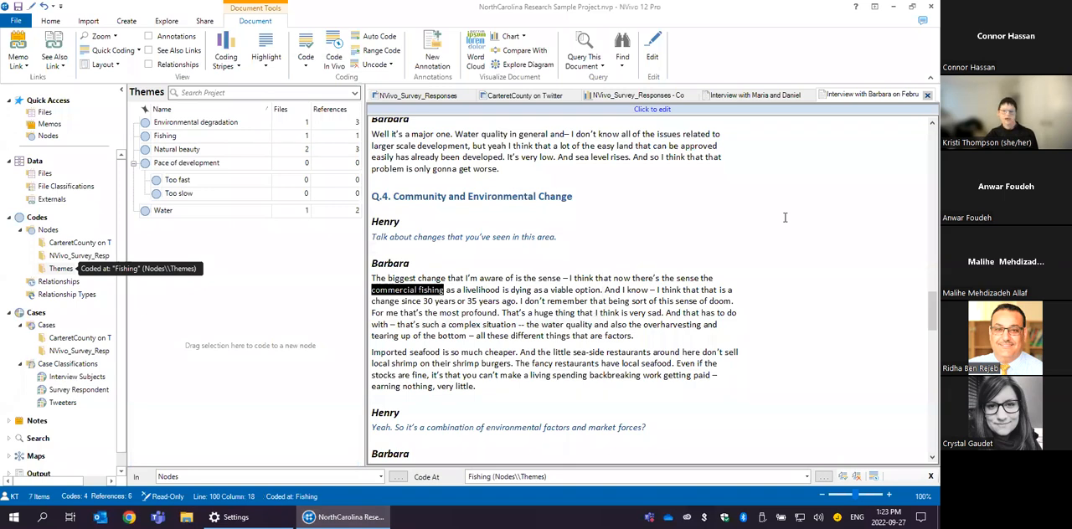
# - Code the phrase "bigger developments" in the Q.4 stormwater runoff answer in vivo
pyautogui.scroll(-1, 598, 293)
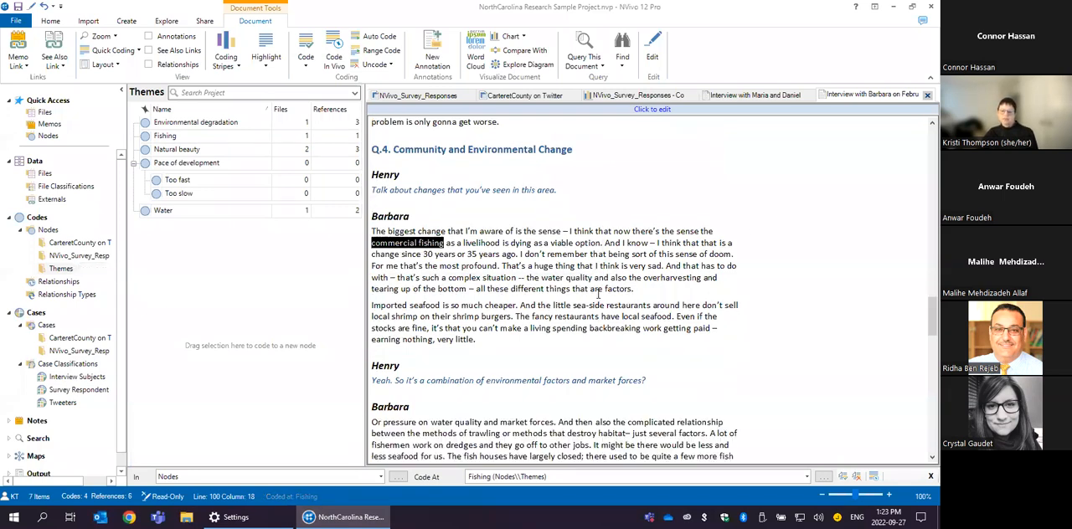
pyautogui.scroll(-2, 586, 299)
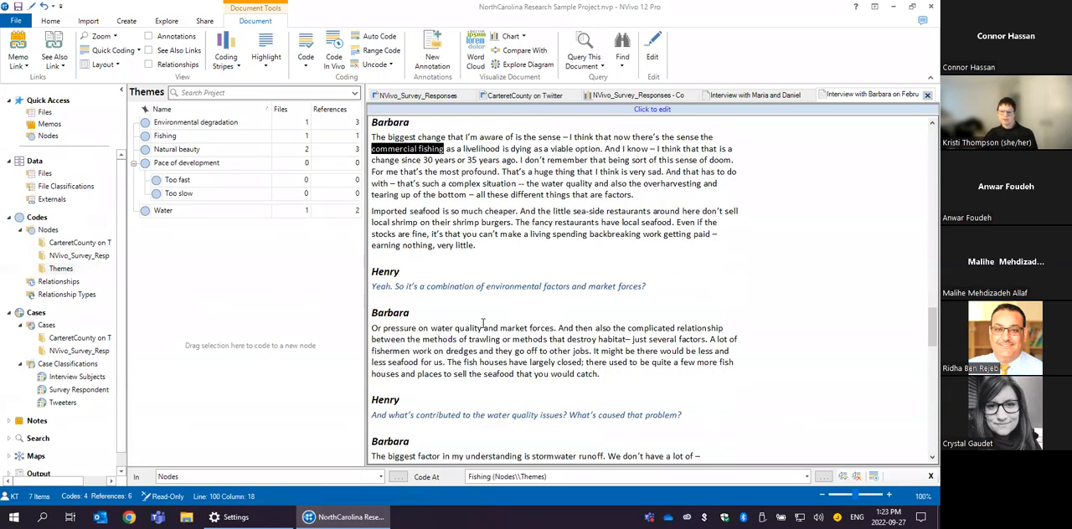
pyautogui.scroll(-1, 593, 319)
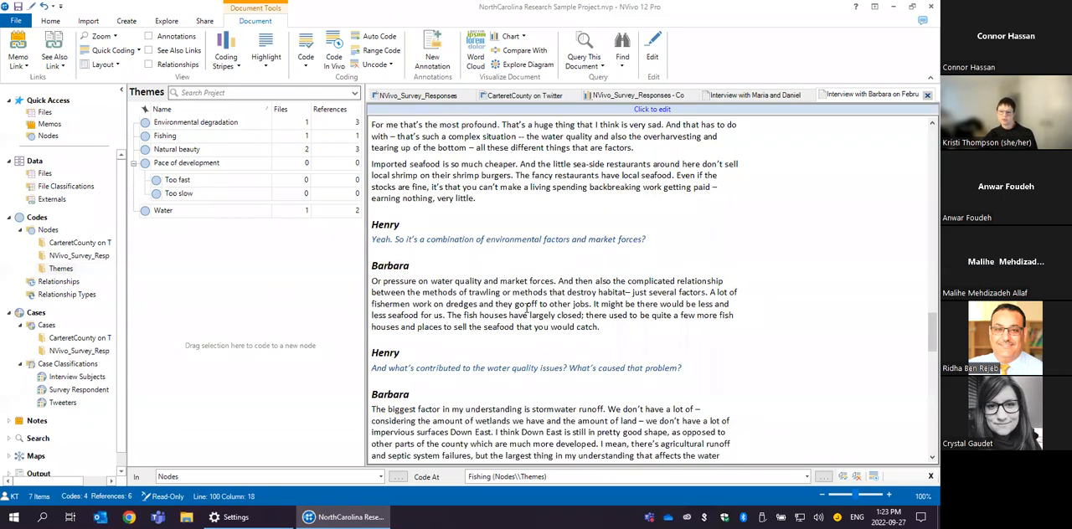
pyautogui.scroll(-3, 527, 309)
pyautogui.moveTo(532, 269); pyautogui.dragTo(580, 270)
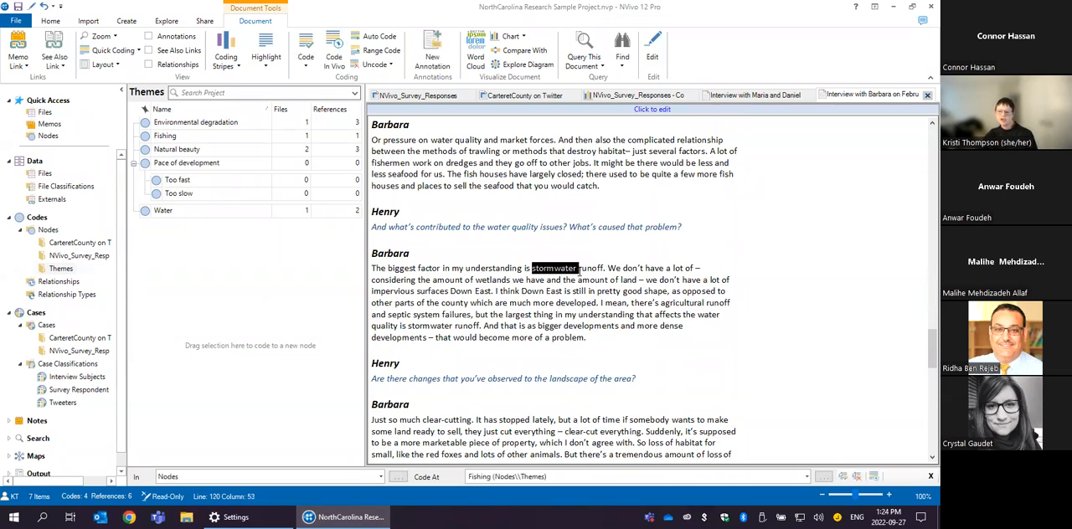
pyautogui.click(542, 323)
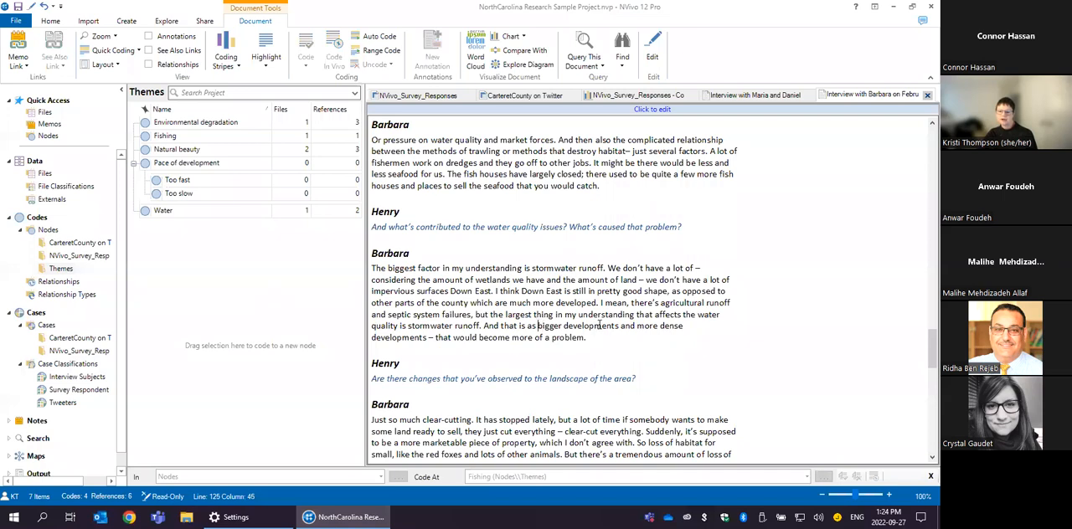
pyautogui.moveTo(618, 324); pyautogui.dragTo(538, 327)
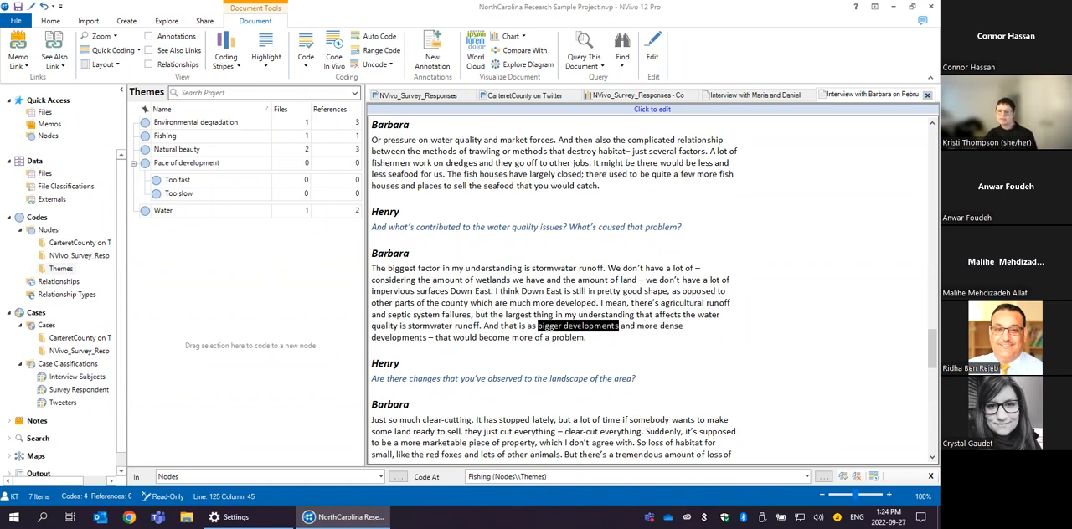
pyautogui.rightClick(582, 326)
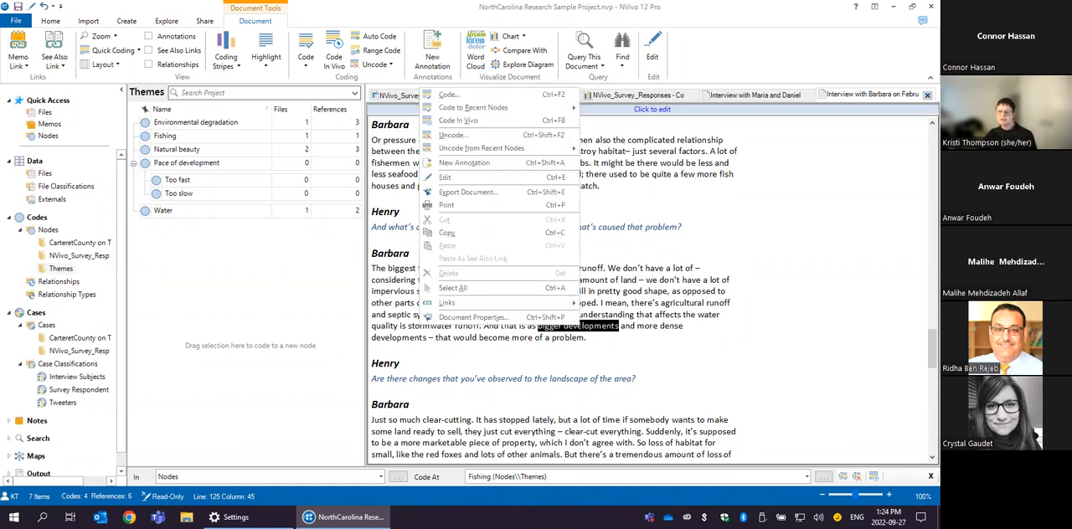
pyautogui.click(474, 120)
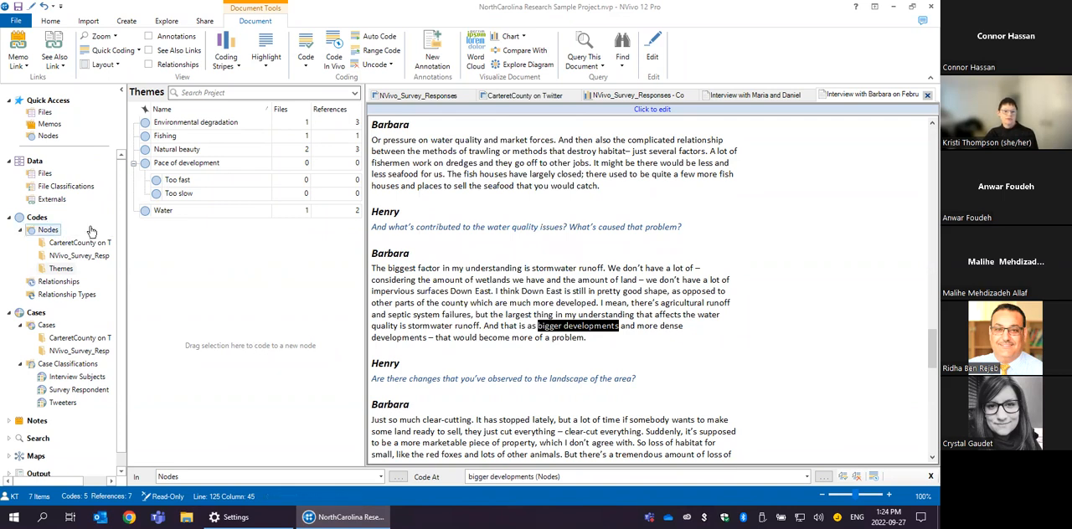
# - List the top-level Nodes folder and select the bigger developments node
pyautogui.click(231, 123)
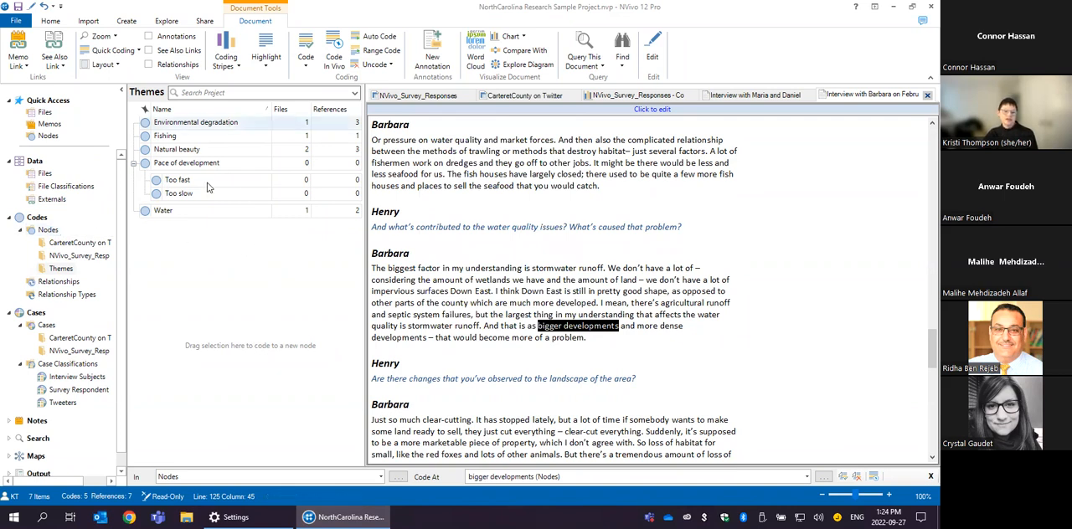
pyautogui.click(48, 230)
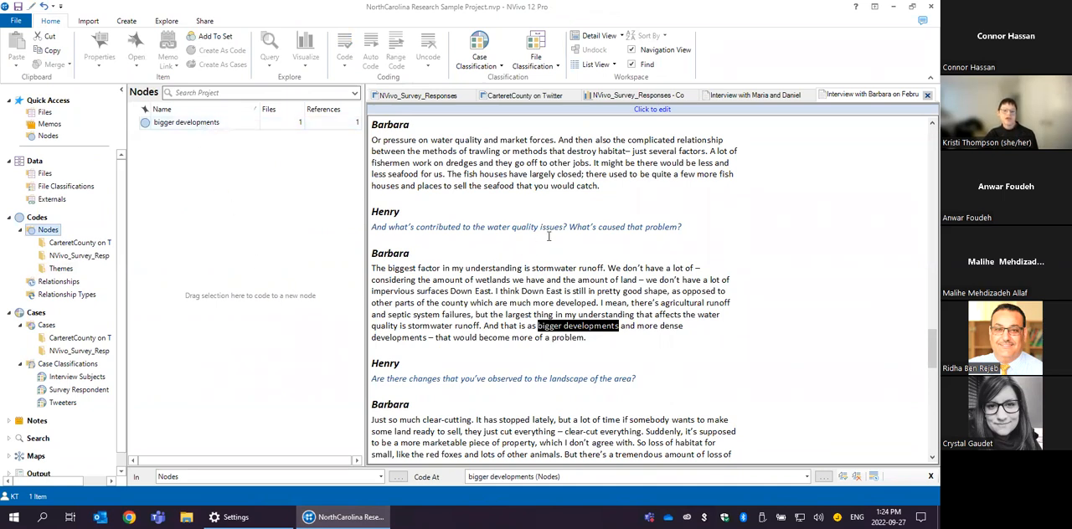
pyautogui.click(201, 124)
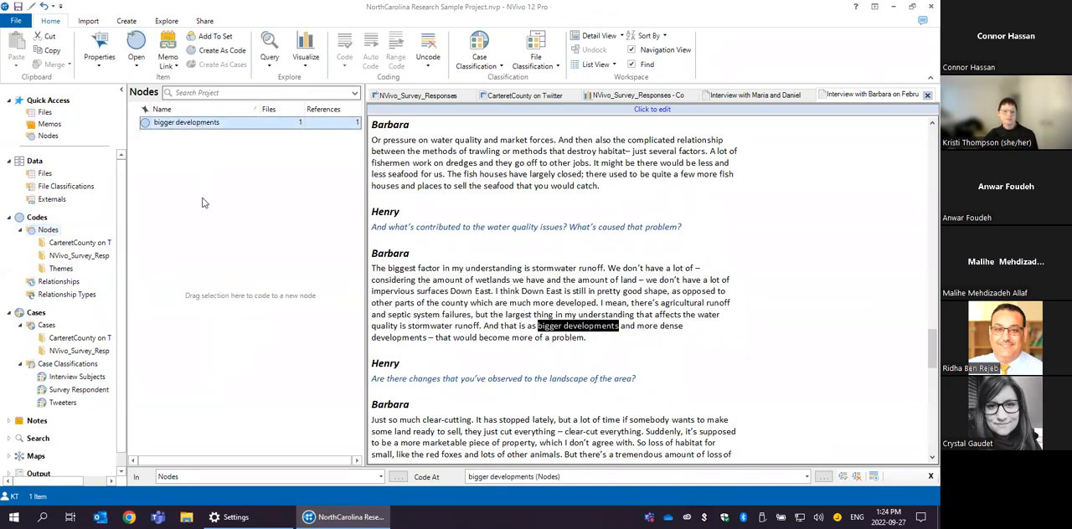
# - Inspect the properties of the bigger developments node, including its hierarchical name, and close them without changes
pyautogui.rightClick(174, 125)
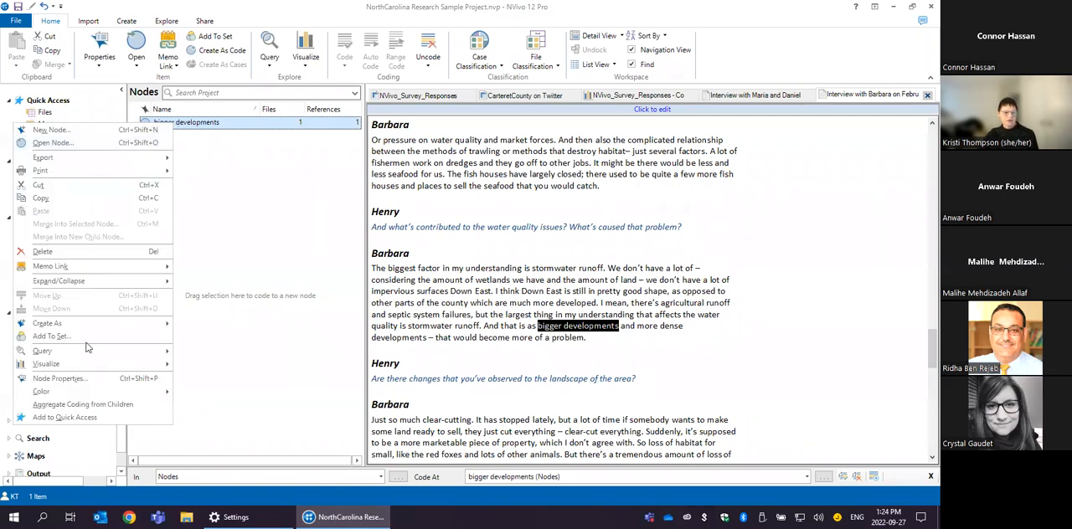
pyautogui.click(67, 379)
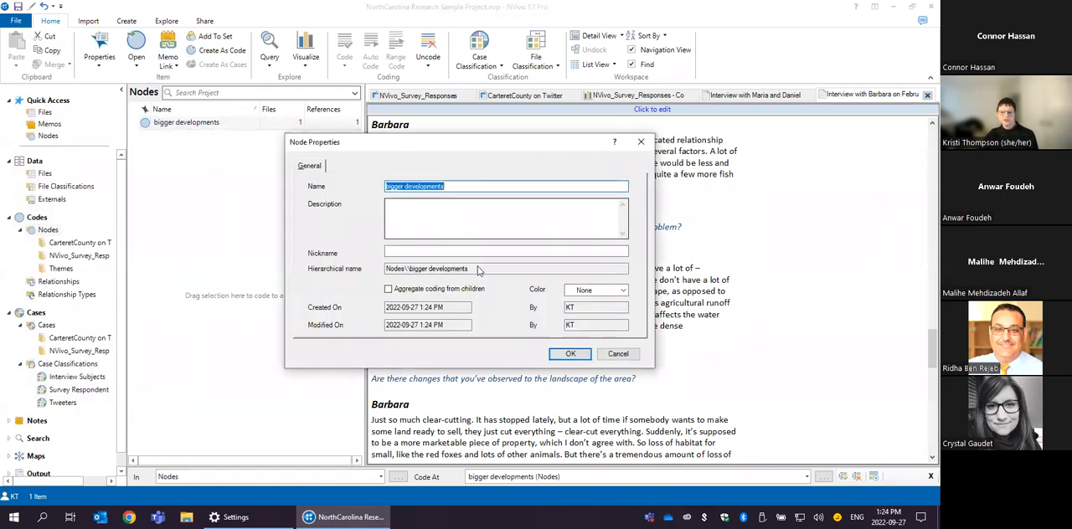
pyautogui.click(450, 270)
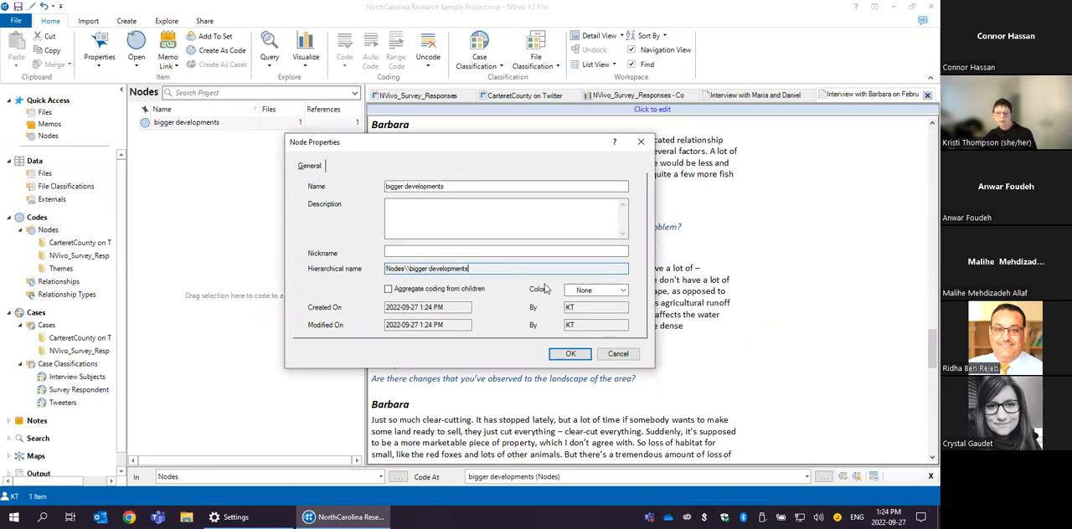
pyautogui.doubleClick(418, 269)
pyautogui.click(620, 354)
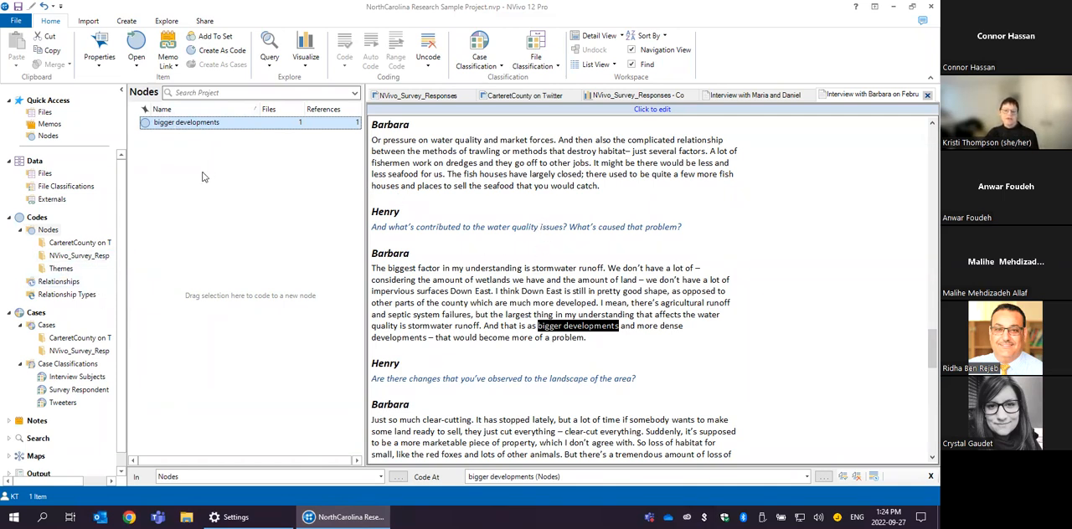
# - Code "poorer with pollution due to chemical runoff from local farms" in row 4 of the survey responses to the Environmental degradation node in Themes
pyautogui.click(56, 274)
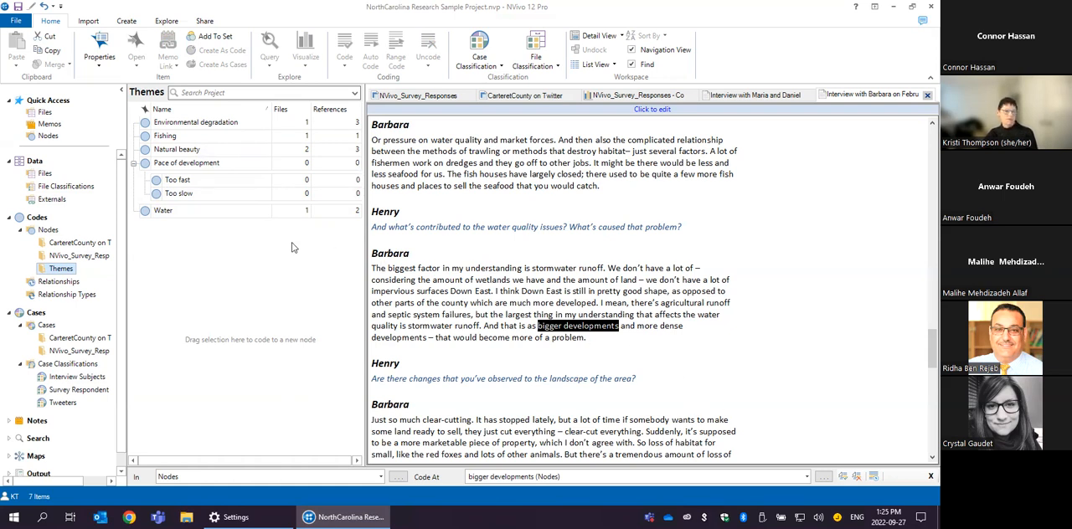
pyautogui.click(419, 96)
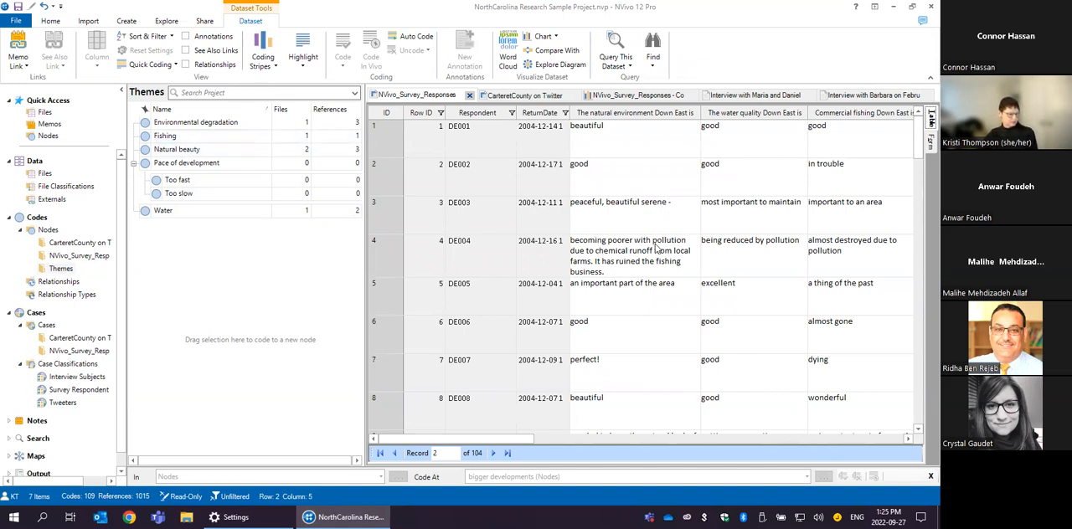
pyautogui.click(635, 225)
pyautogui.click(642, 251)
pyautogui.moveTo(607, 240); pyautogui.dragTo(595, 263)
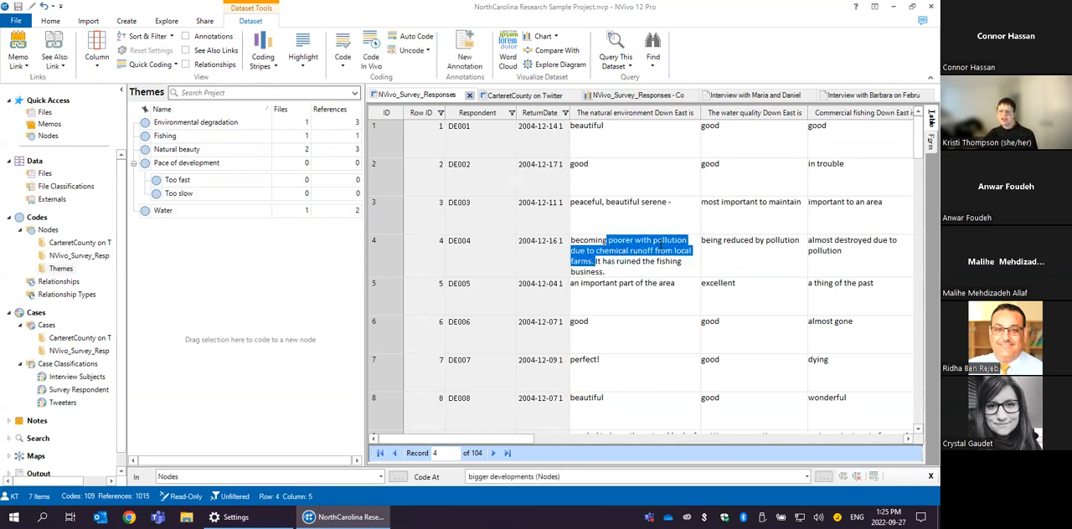
pyautogui.moveTo(659, 245); pyautogui.dragTo(241, 129)
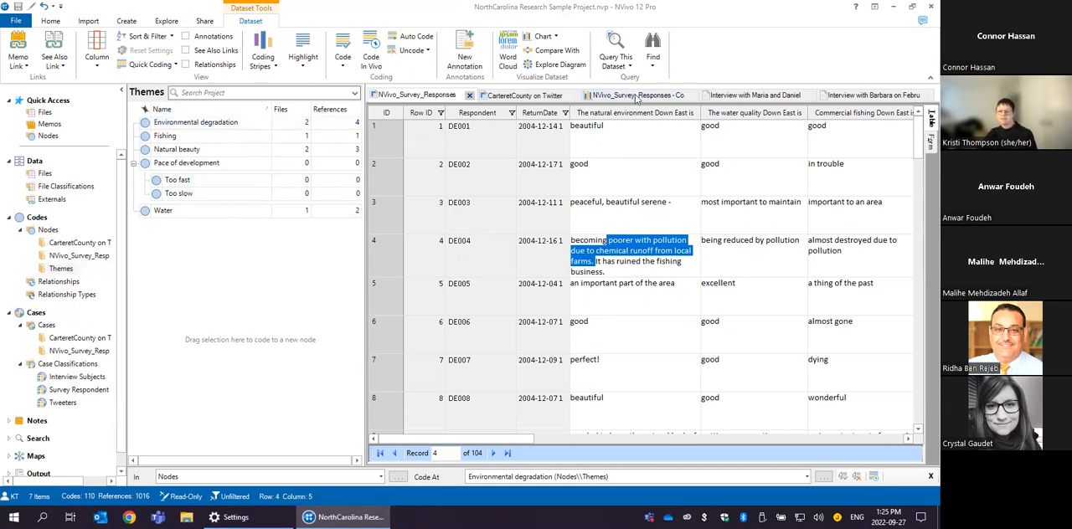
# - Code "believe run off from [?] and farms have damaged the quality" in row 10's water quality answer to the Water node
pyautogui.click(653, 236)
pyautogui.scroll(-3, 653, 236)
pyautogui.click(792, 149)
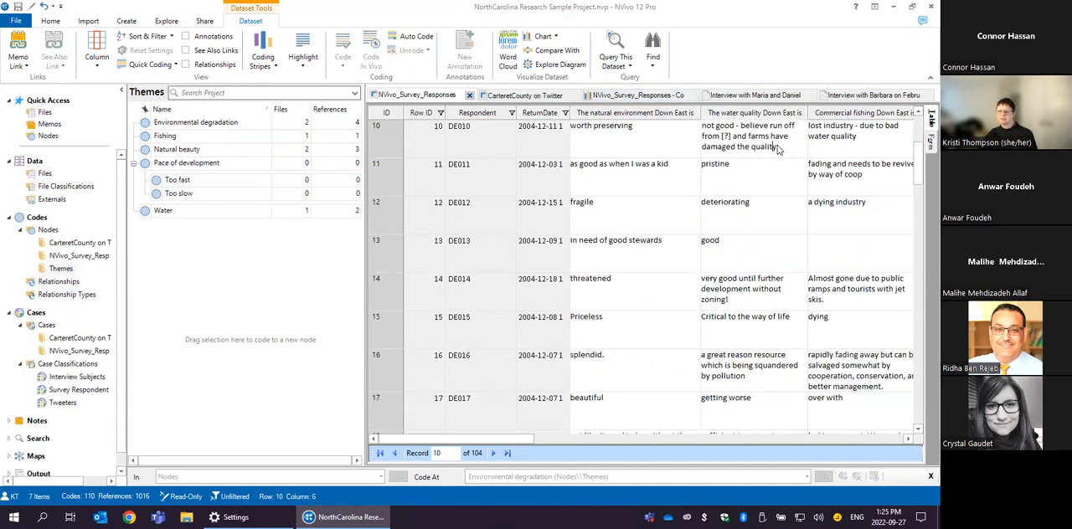
pyautogui.keyDown('shift'); pyautogui.click(735, 148); pyautogui.keyUp('shift')
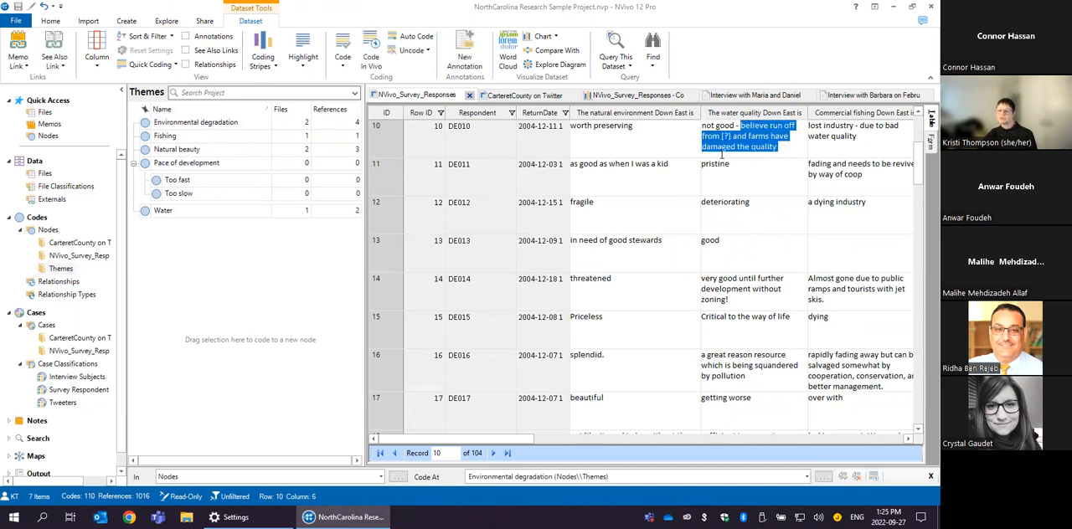
pyautogui.moveTo(735, 147); pyautogui.dragTo(210, 215)
# - Code "further development without zoning!" in row 14's water quality answer to the Pace of development node
pyautogui.click(801, 299)
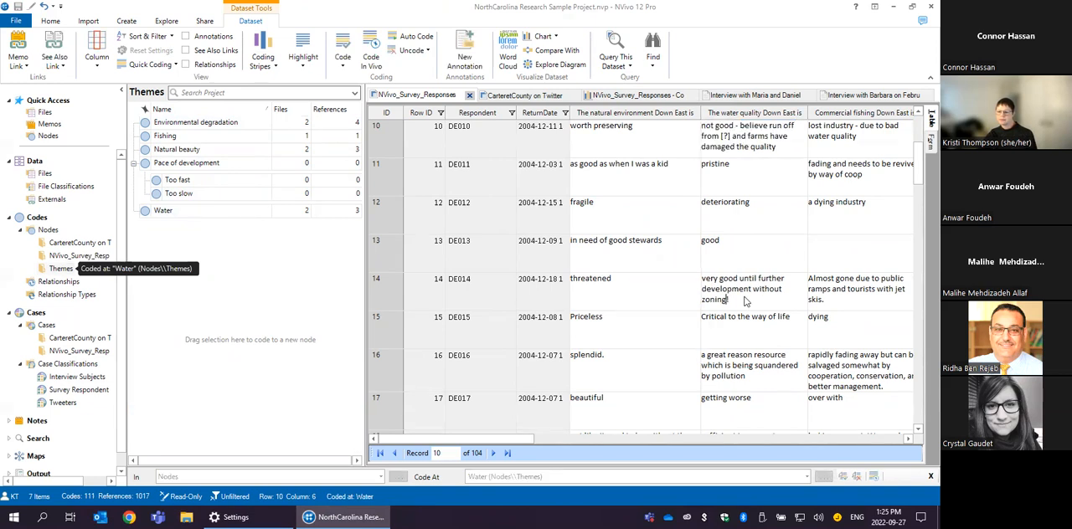
pyautogui.click(704, 291)
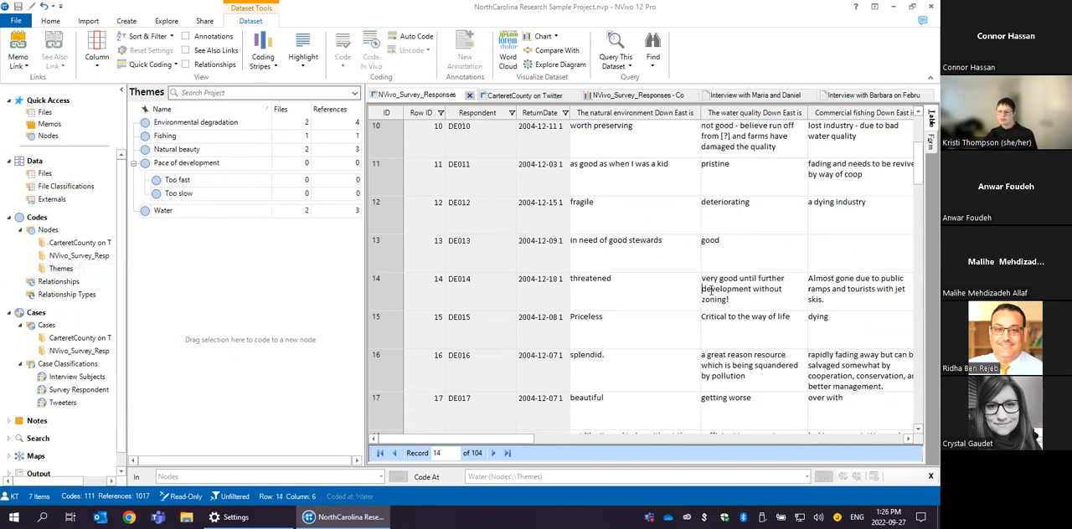
pyautogui.moveTo(757, 278); pyautogui.dragTo(189, 176)
pyautogui.moveTo(189, 170); pyautogui.dragTo(188, 166)
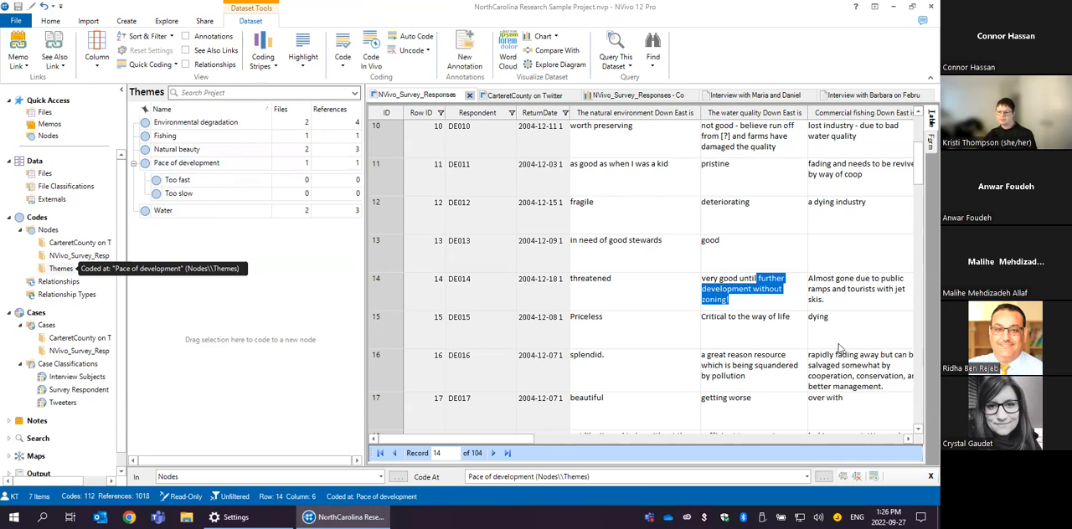
pyautogui.scroll(-3, 720, 394)
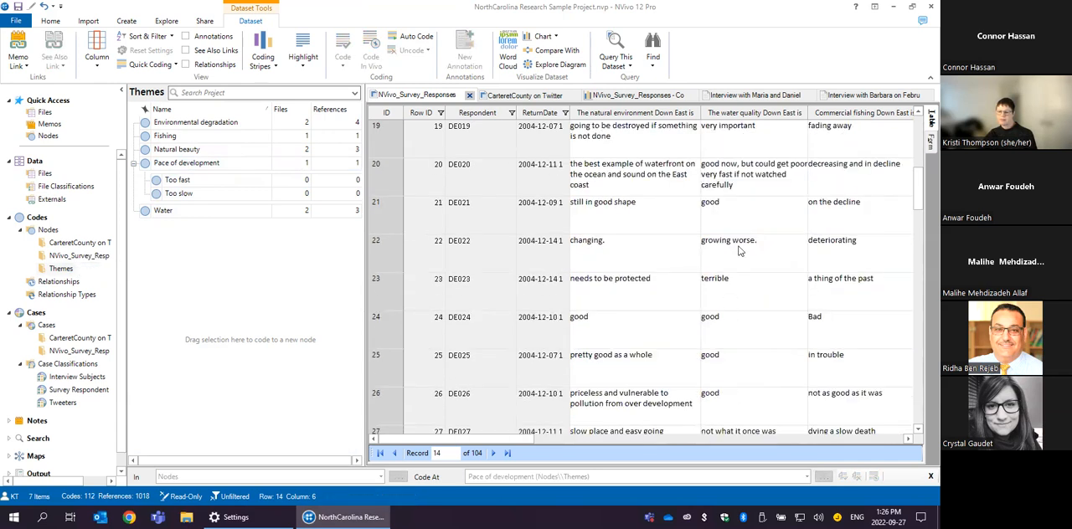
pyautogui.scroll(5, 742, 243)
pyautogui.scroll(1, 799, 244)
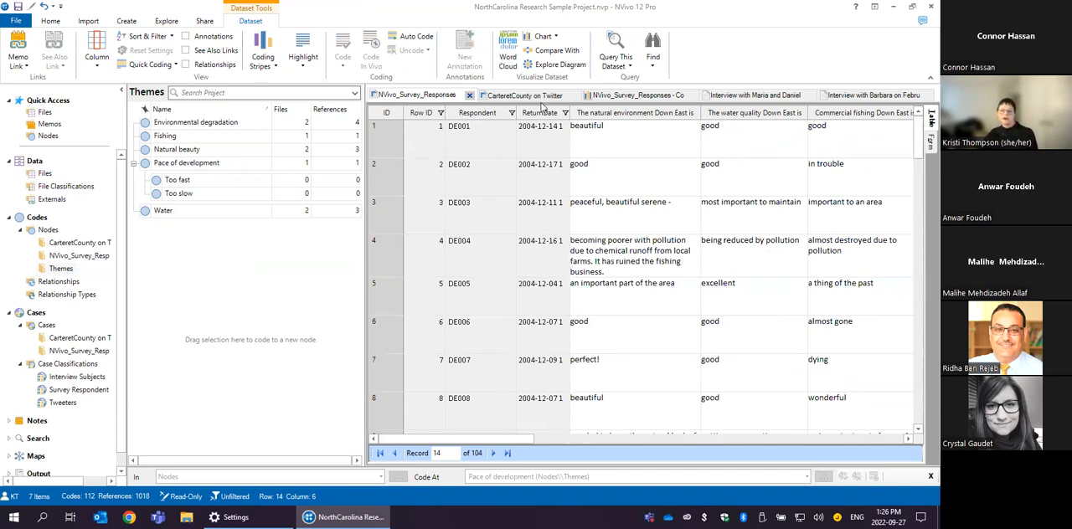
# - Annotate the January interview passage starting "And the rules on that change" with "This is interesting and I want to come back to it later"
pyautogui.click(737, 95)
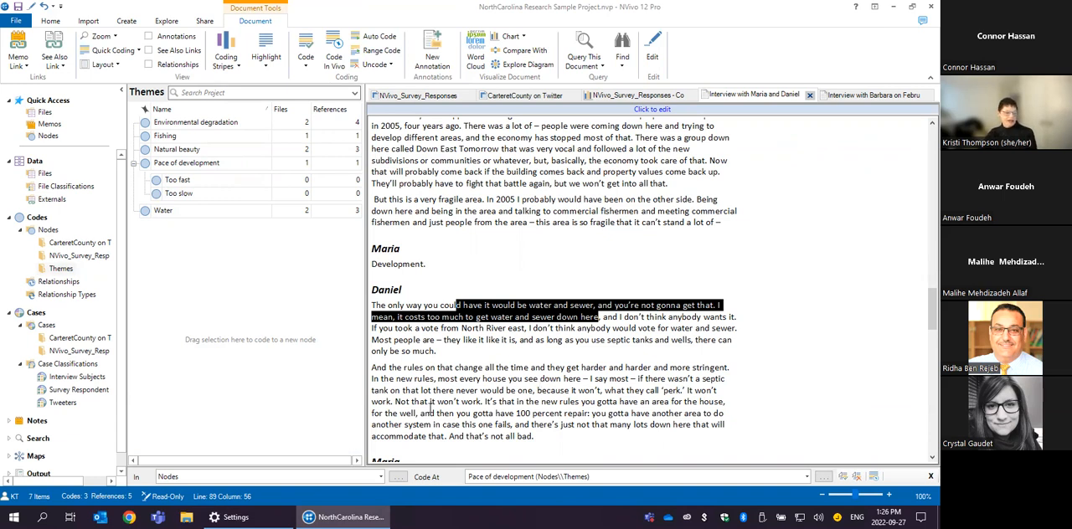
pyautogui.scroll(-1, 493, 431)
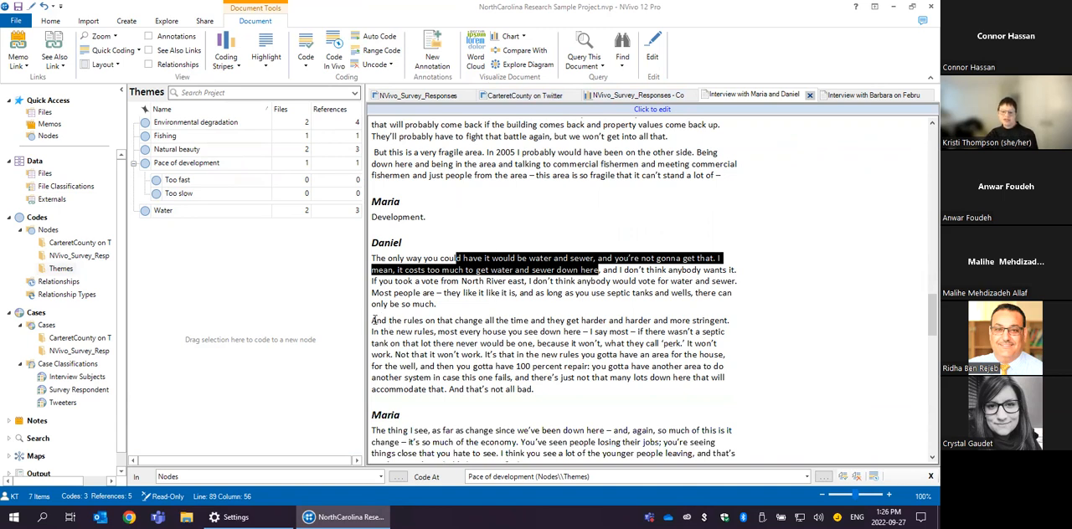
pyautogui.moveTo(374, 321); pyautogui.dragTo(745, 338)
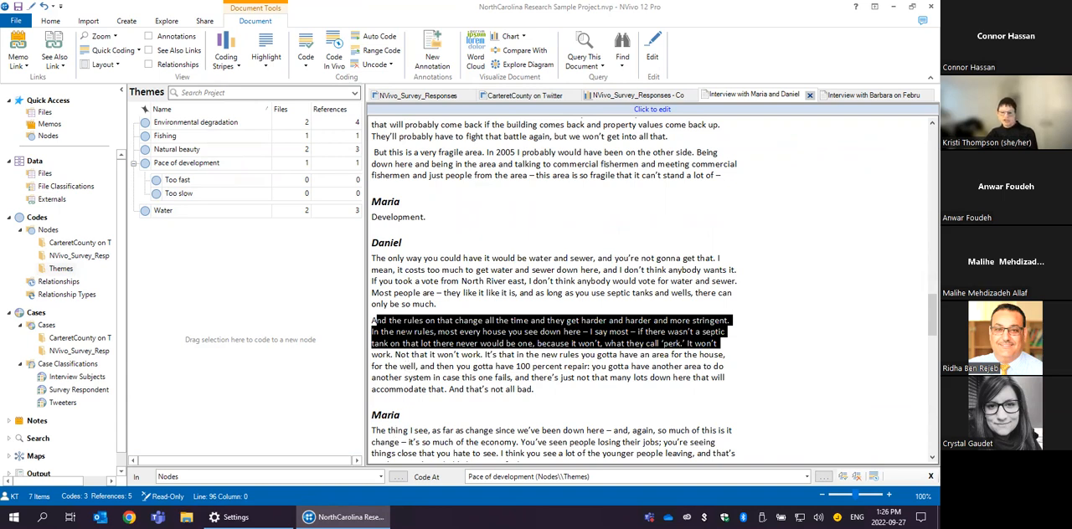
pyautogui.rightClick(405, 328)
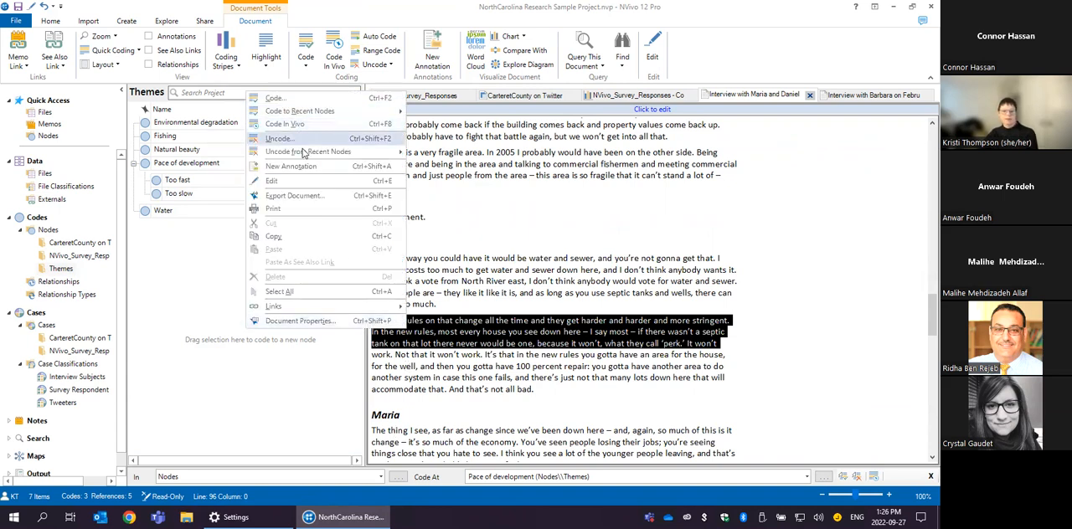
pyautogui.click(290, 167)
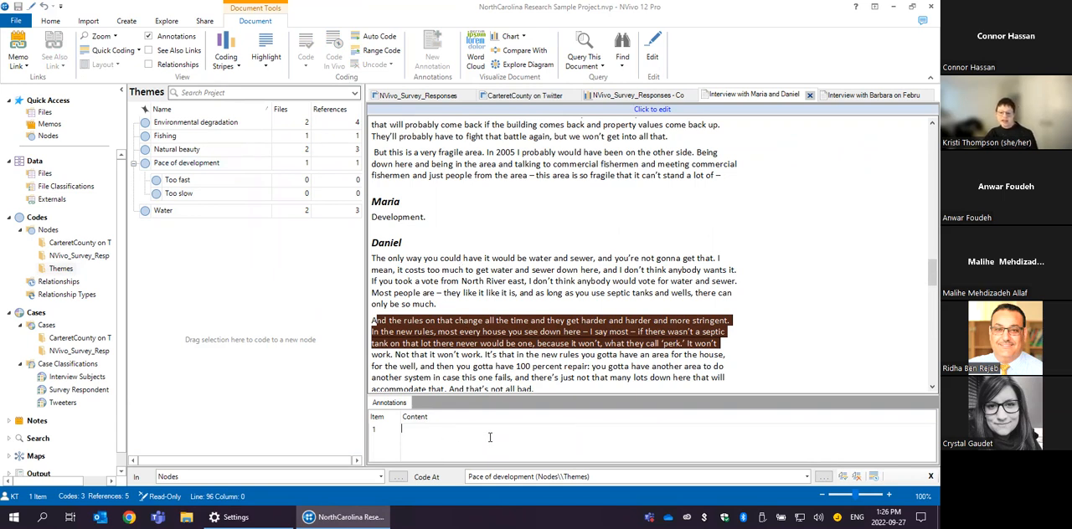
pyautogui.write('Th')
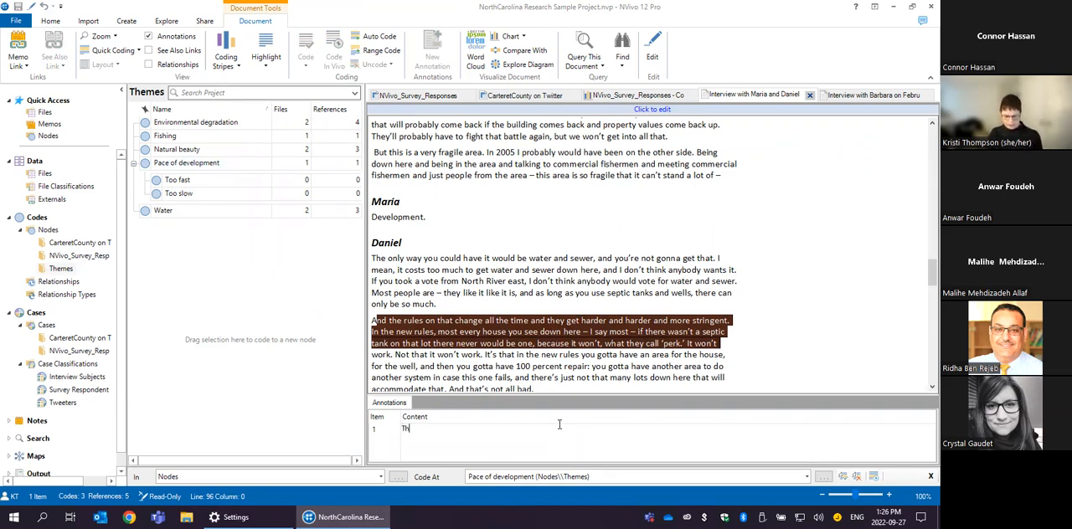
pyautogui.write('is is interesting and I want to com')
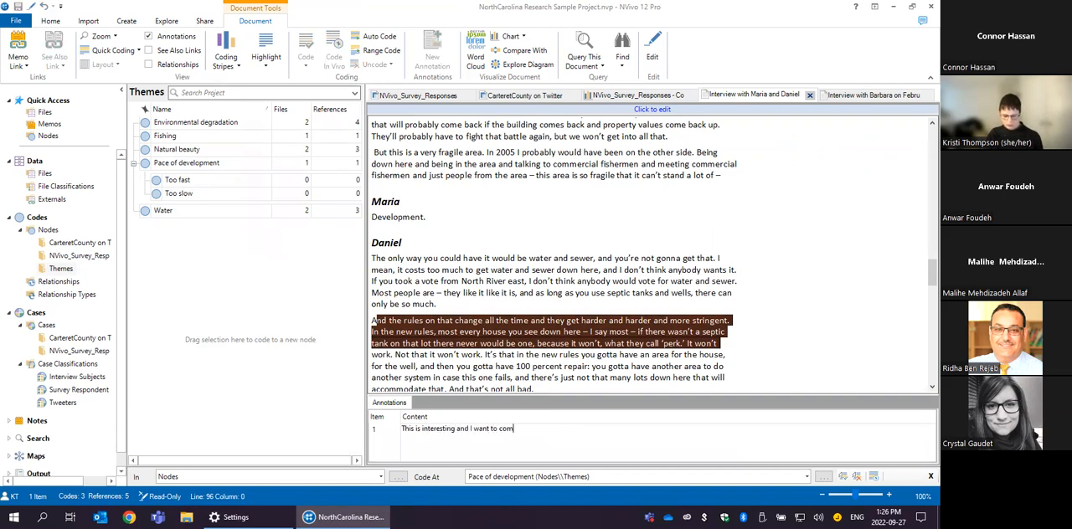
pyautogui.write('e back to it')
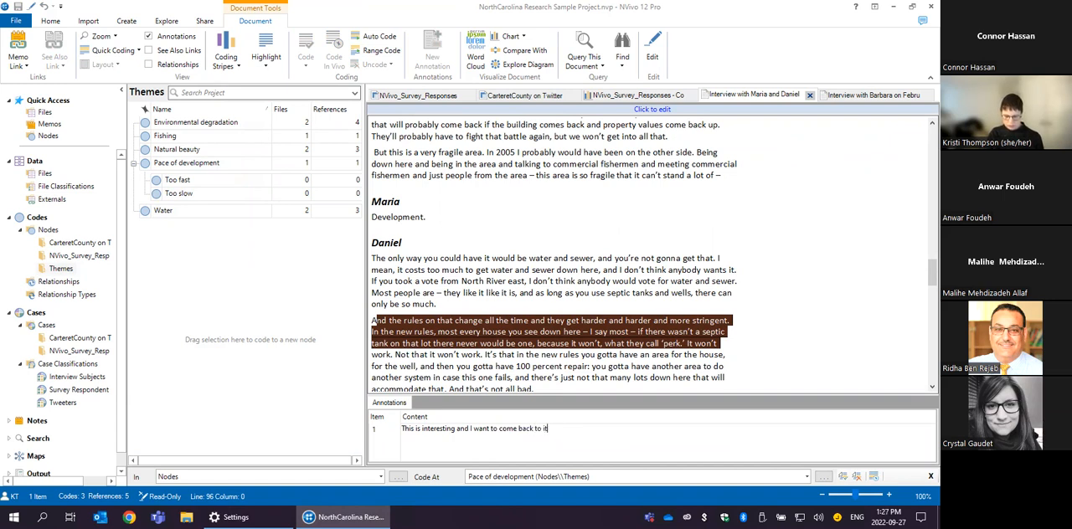
pyautogui.write(' later')
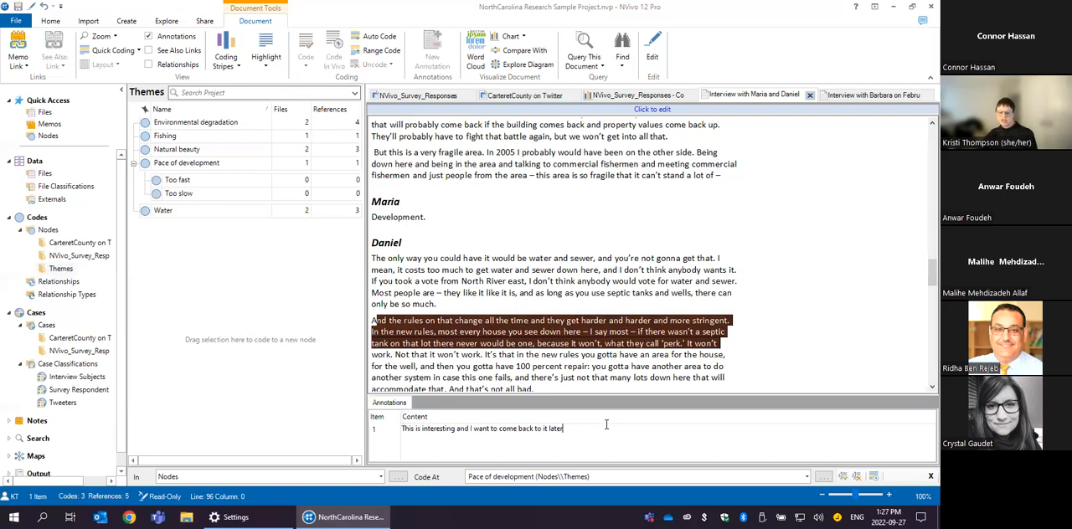
pyautogui.click(718, 223)
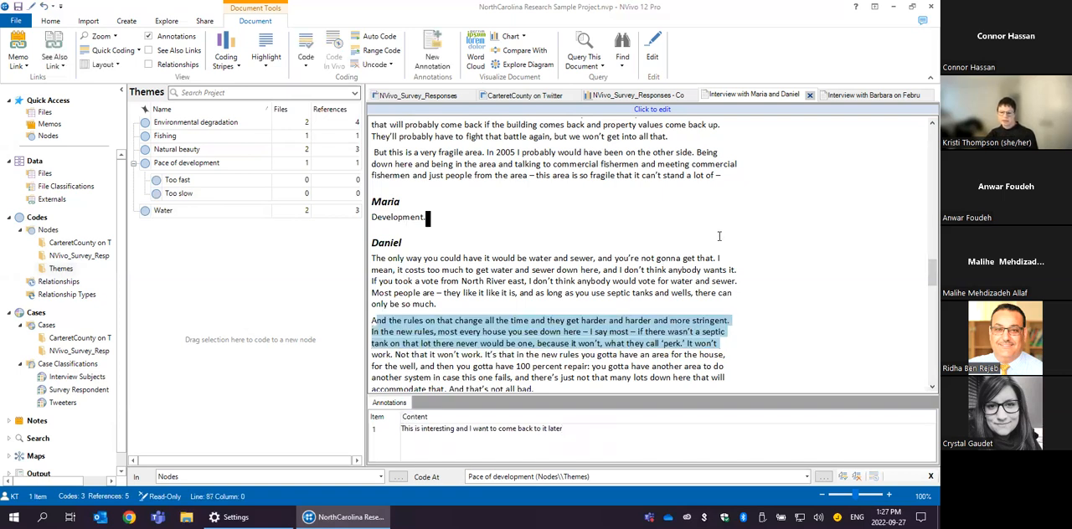
# - Annotate the Q.4 passage about the declining fishing industry, starting near "I think there's one at Atlantic", with "also interesting"
pyautogui.scroll(-5, 584, 291)
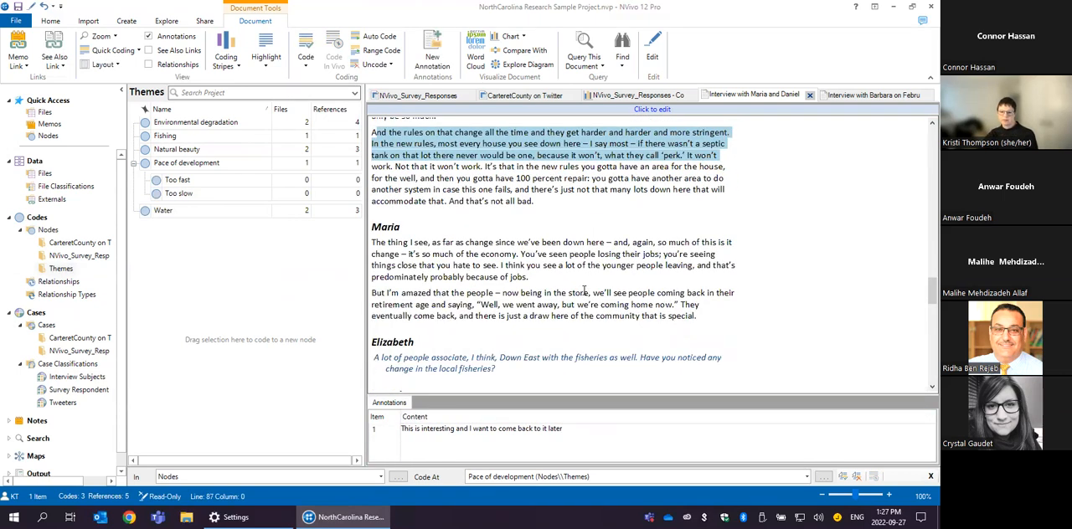
pyautogui.scroll(-5, 548, 306)
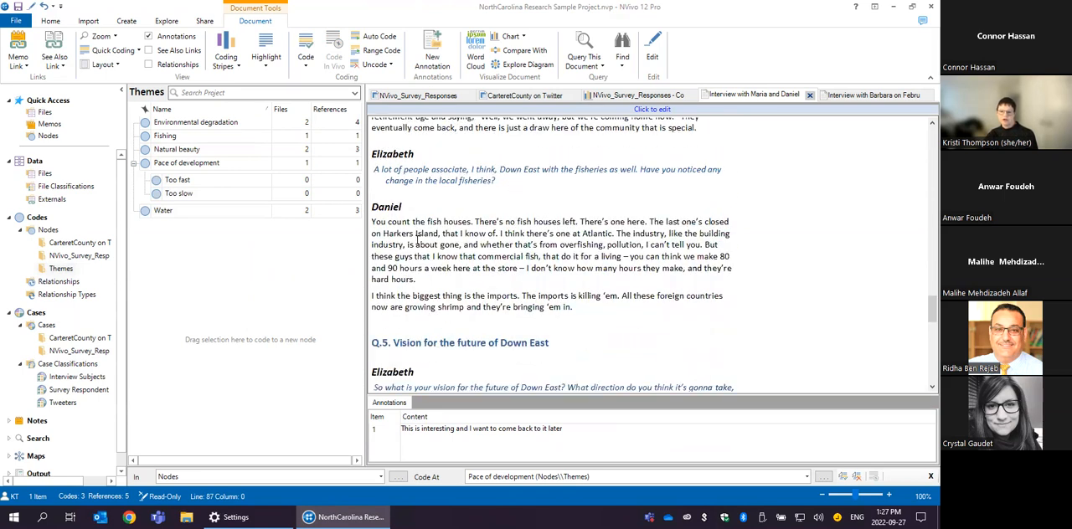
pyautogui.moveTo(524, 270); pyautogui.dragTo(457, 235)
pyautogui.rightClick(474, 245)
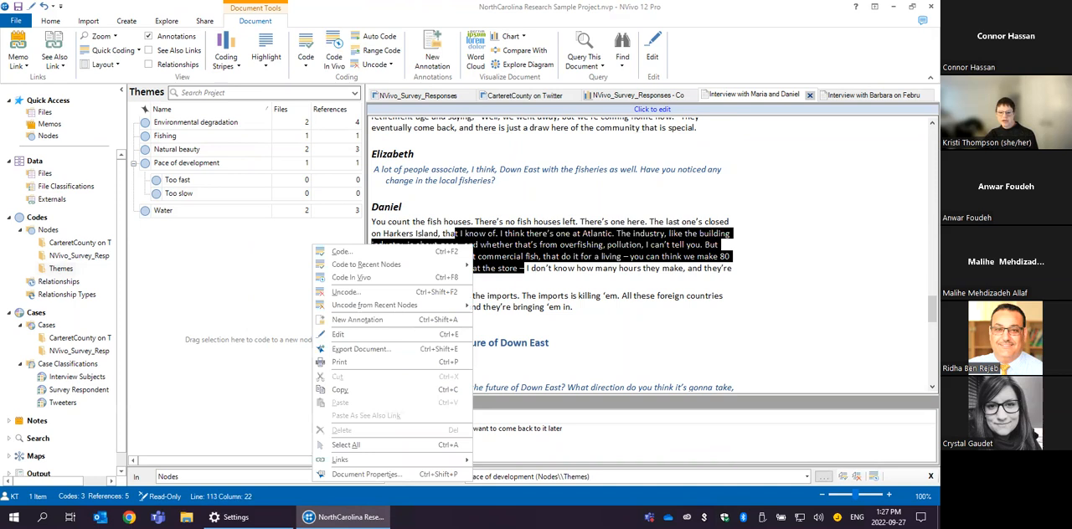
pyautogui.click(394, 320)
pyautogui.write('also interesting')
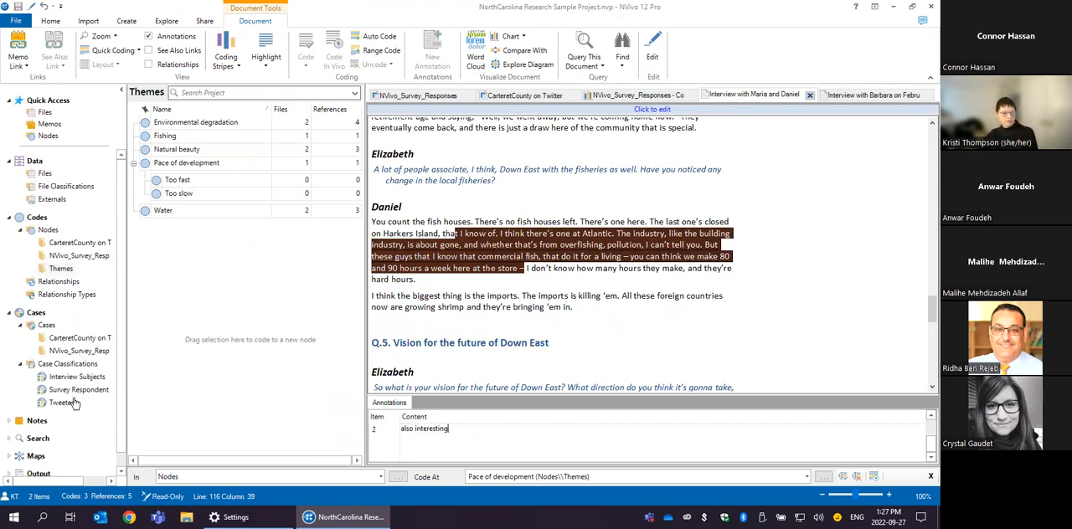
# - List all of the project's annotations under Notes and open the second one in its interview
pyautogui.click(10, 421)
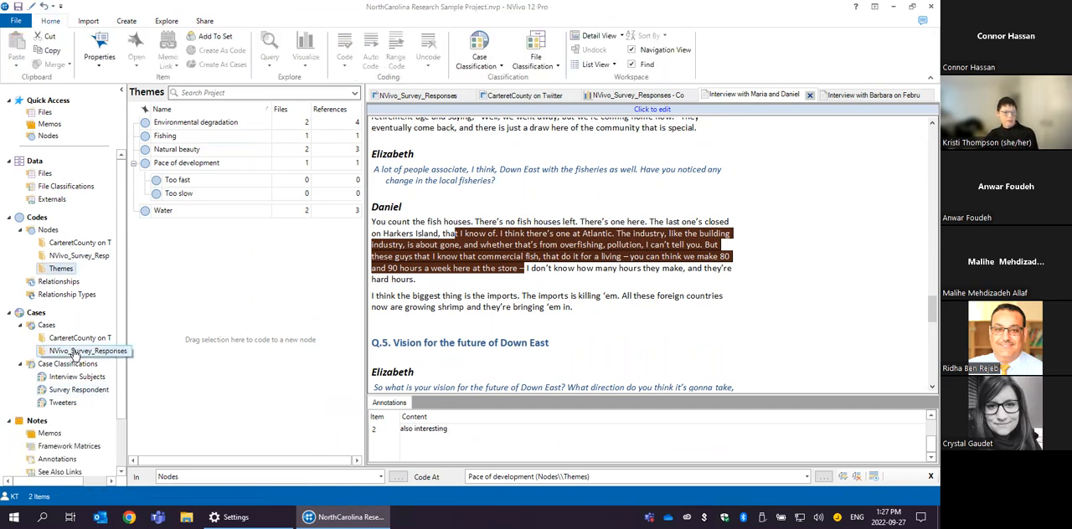
pyautogui.scroll(-3, 118, 404)
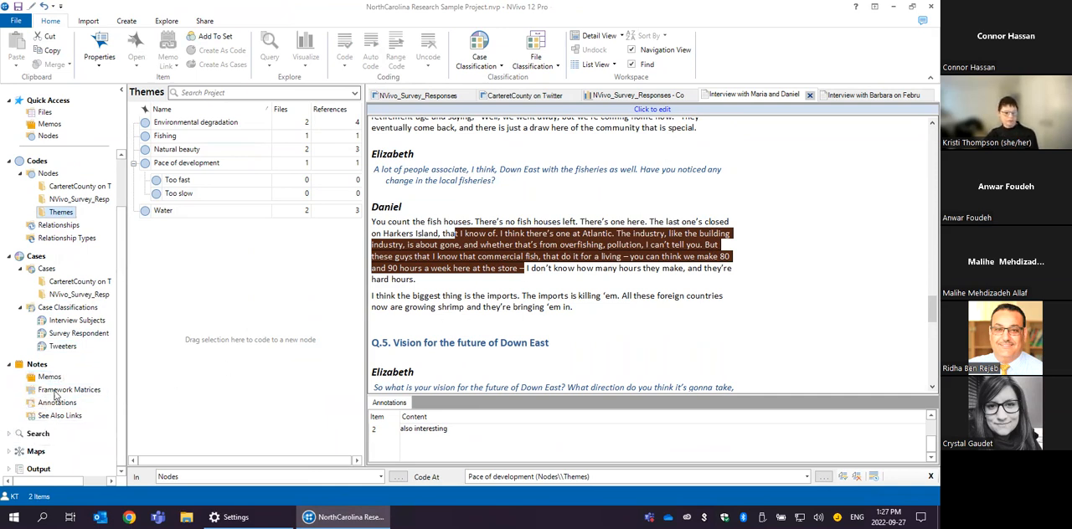
pyautogui.click(159, 135)
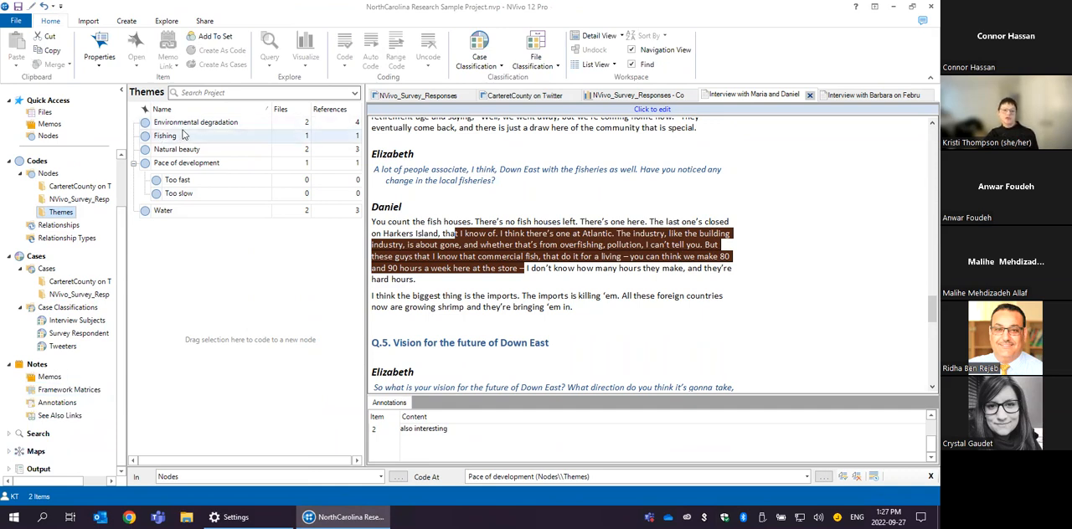
pyautogui.click(58, 403)
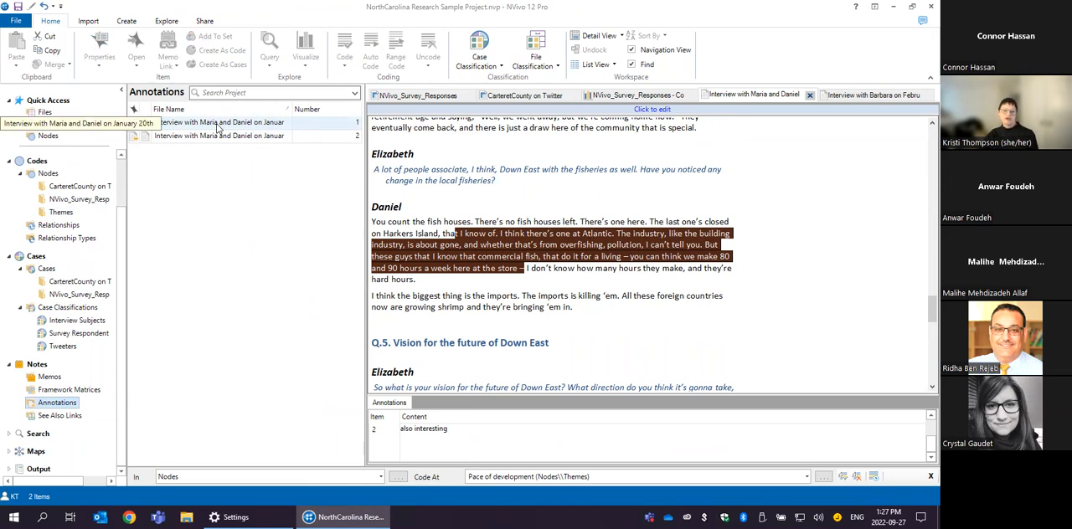
pyautogui.doubleClick(350, 139)
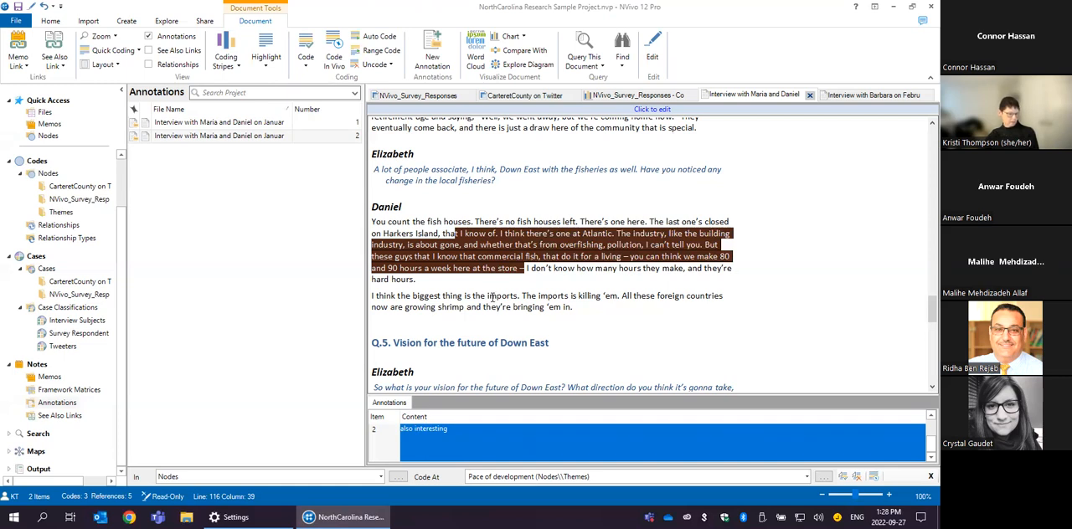
pyautogui.scroll(-1, 493, 297)
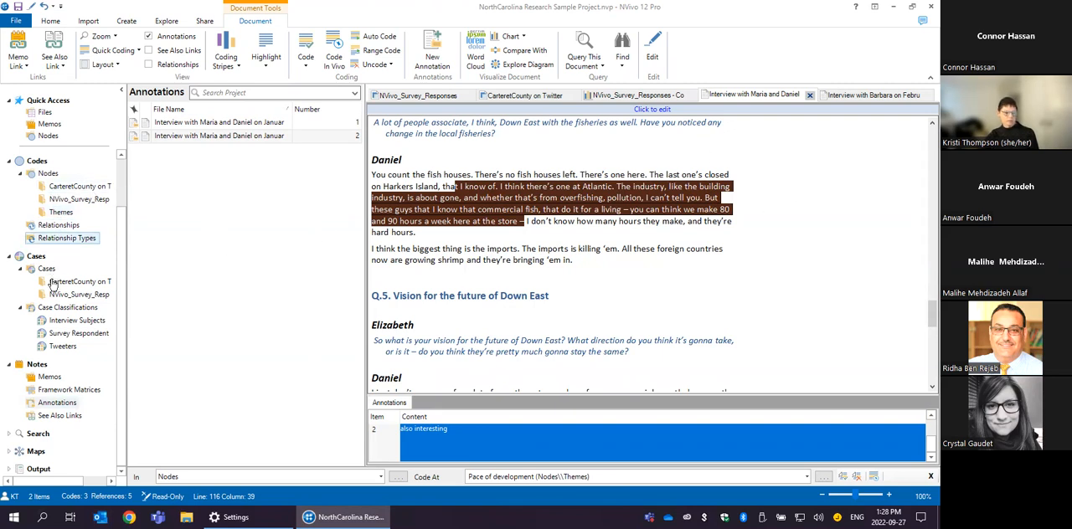
# - Open the Environmental degradation theme node and review the references coded to it
pyautogui.click(61, 212)
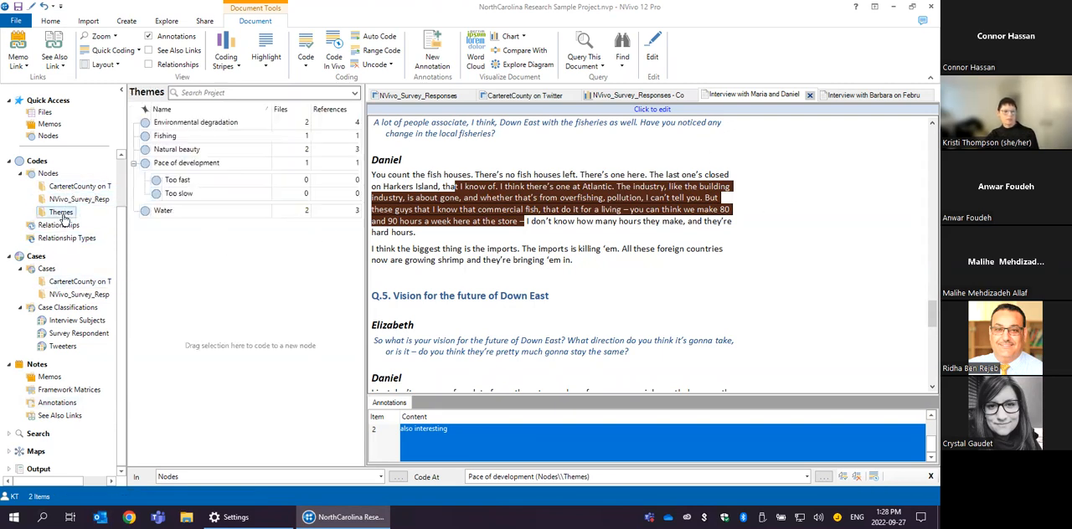
pyautogui.rightClick(242, 131)
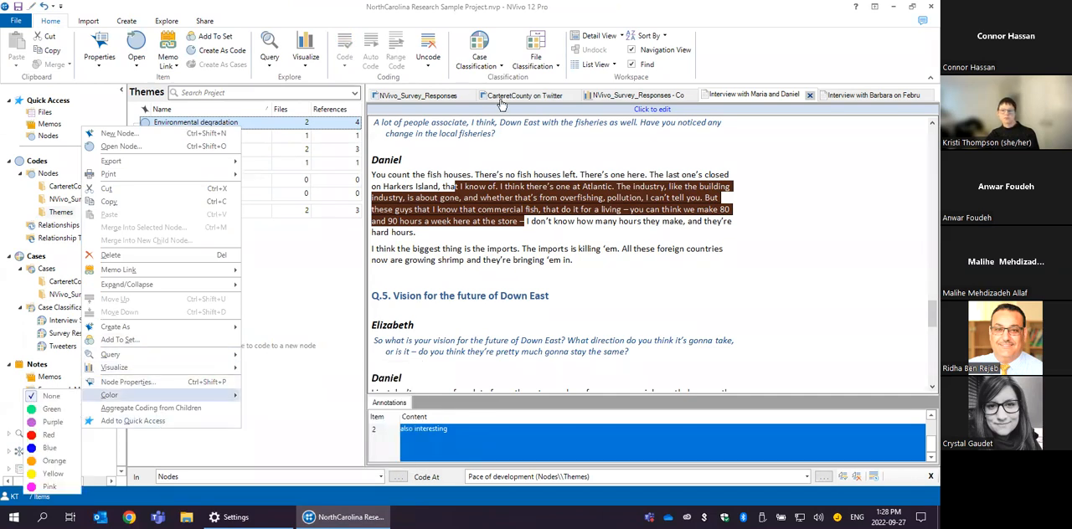
pyautogui.click(305, 297)
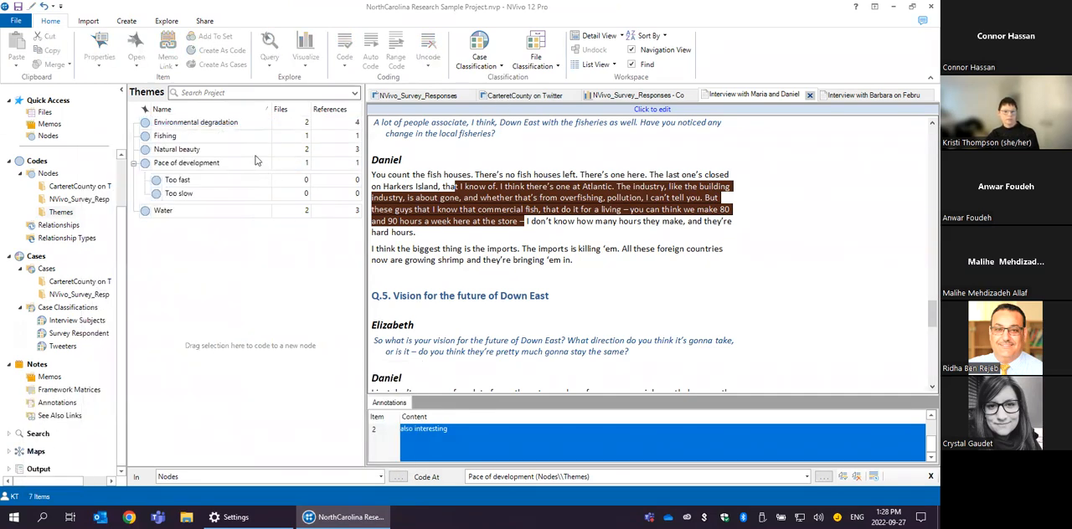
pyautogui.doubleClick(208, 124)
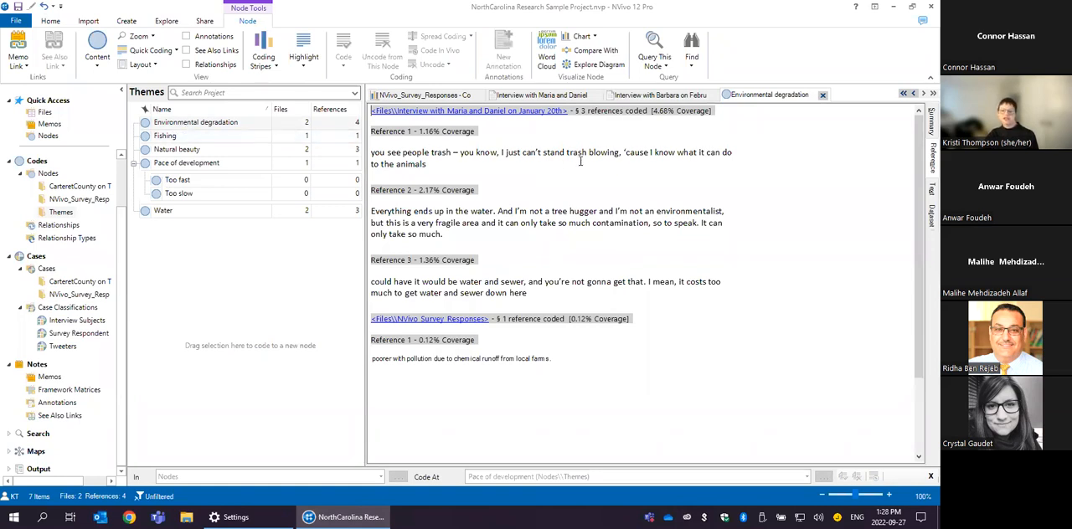
pyautogui.click(603, 128)
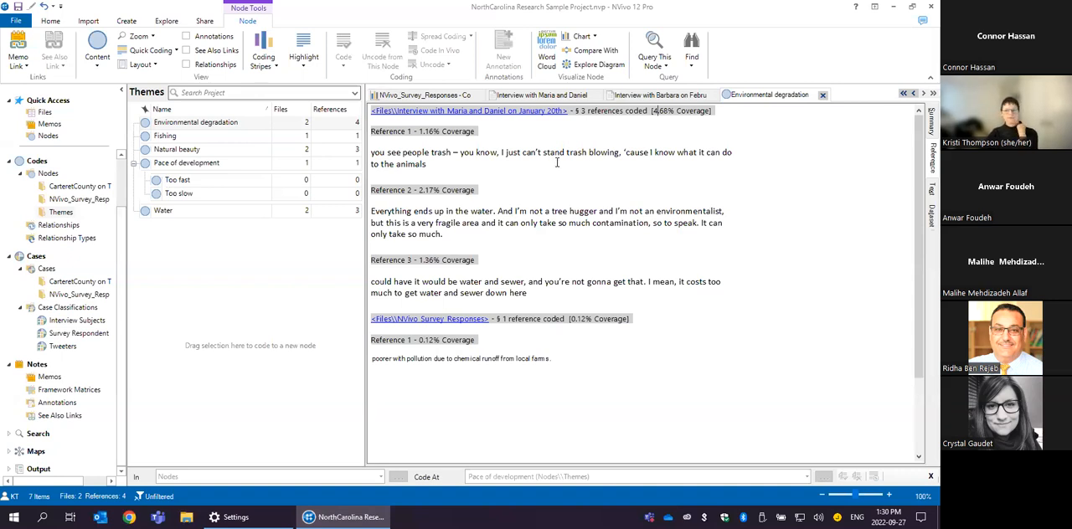
# - Create a word frequency query that searches only the February, May and January interview files
pyautogui.click(176, 24)
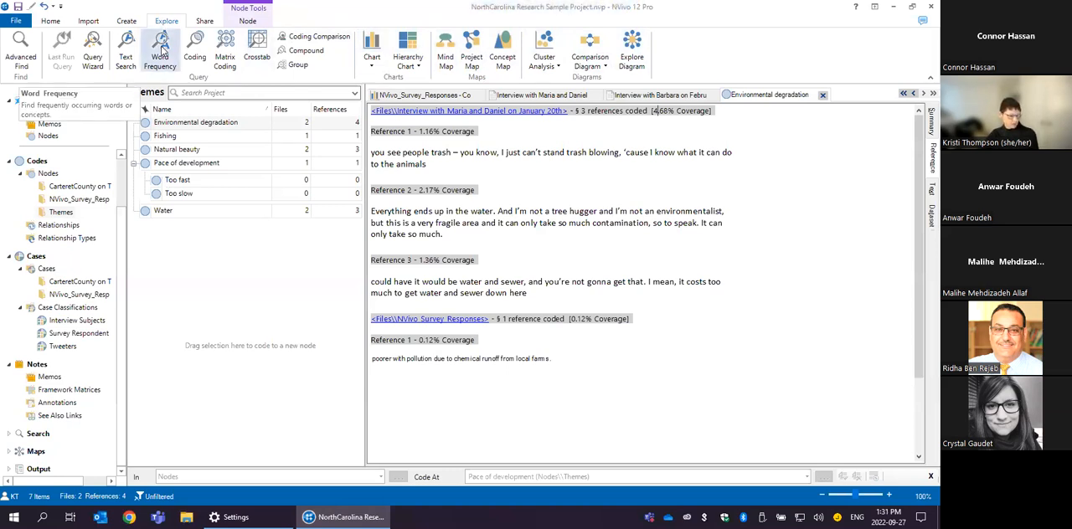
pyautogui.click(162, 50)
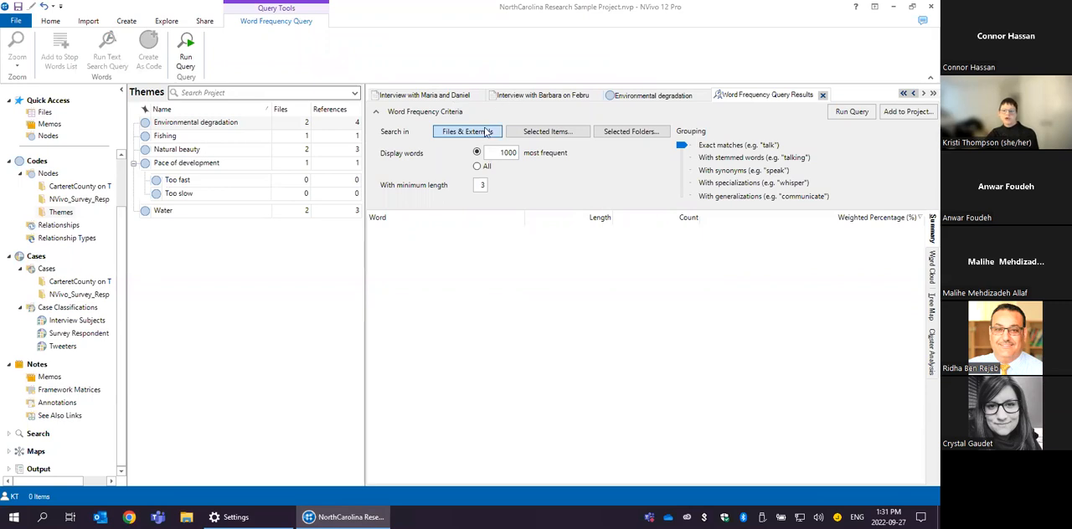
pyautogui.click(534, 133)
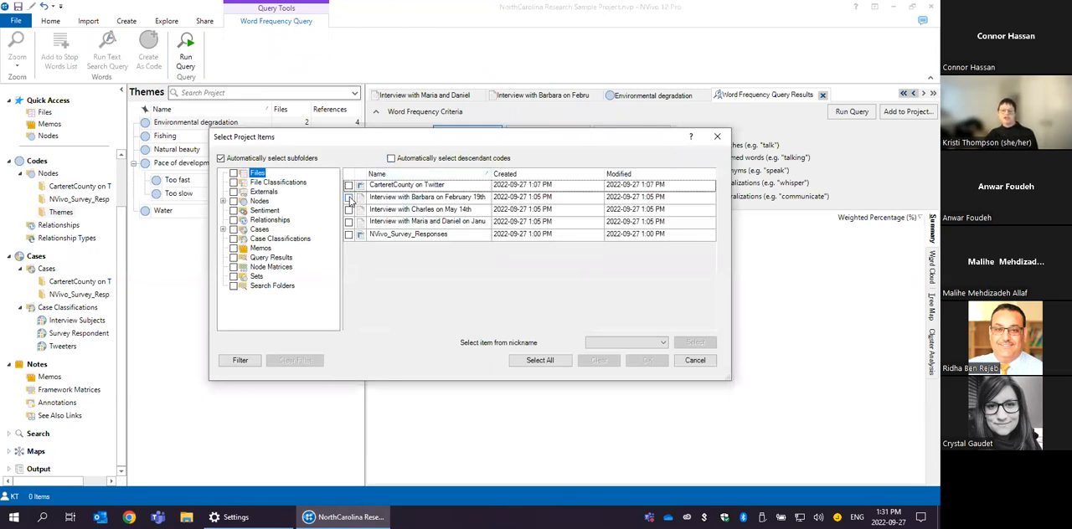
pyautogui.click(349, 197)
pyautogui.click(349, 210)
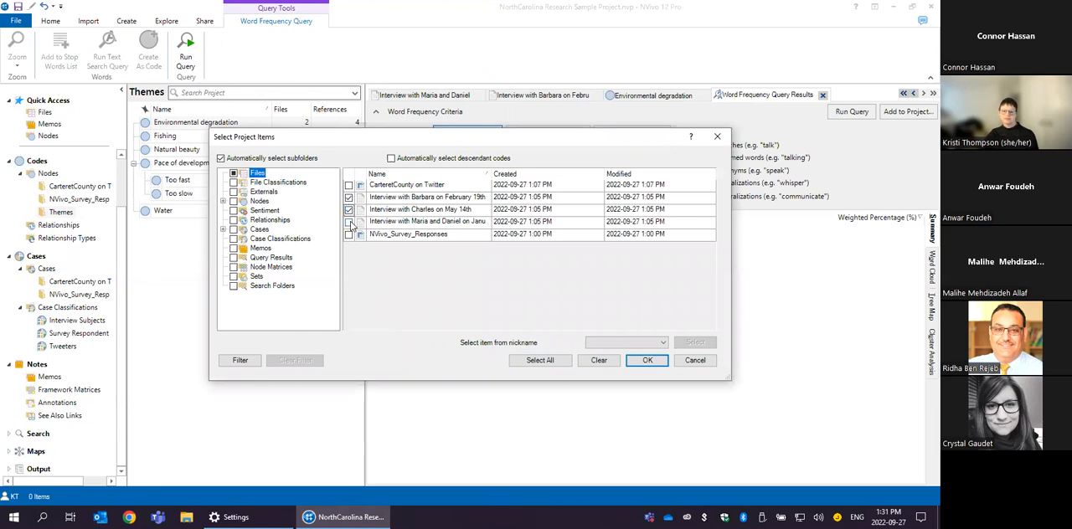
pyautogui.click(349, 222)
pyautogui.click(649, 360)
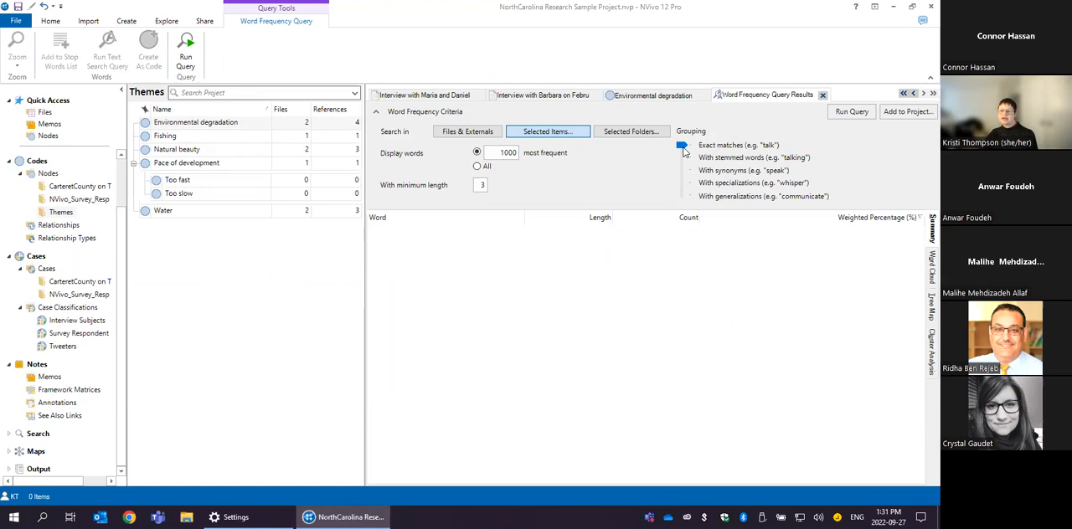
# - Group the query's words with stemmed words, run it and skim the resulting word list
pyautogui.moveTo(679, 149); pyautogui.dragTo(683, 161)
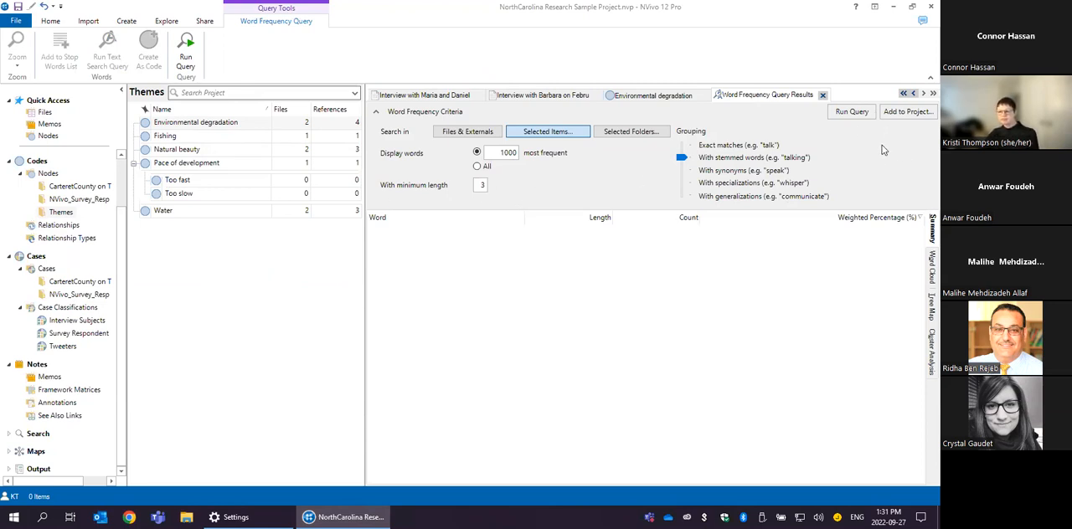
pyautogui.click(854, 112)
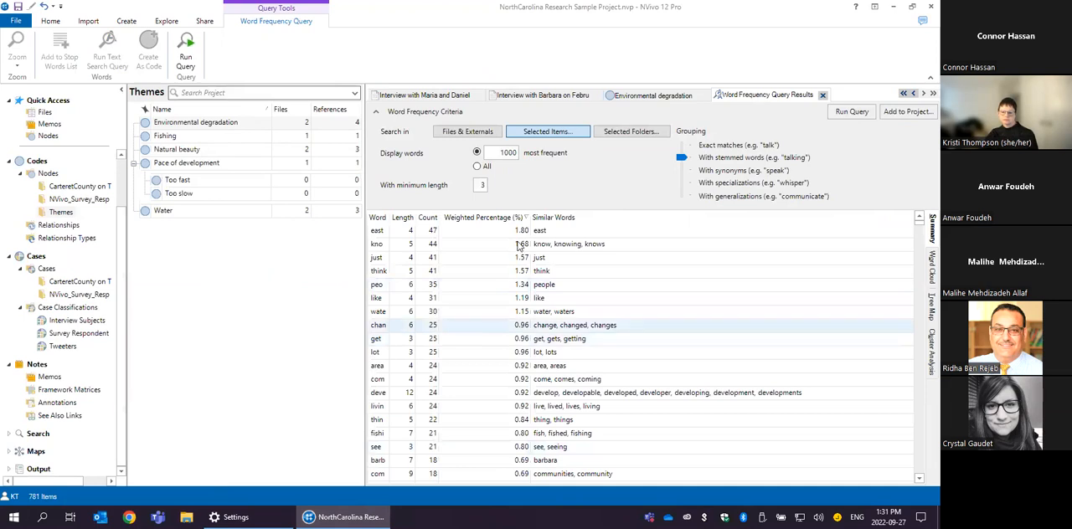
pyautogui.scroll(-3, 591, 298)
pyautogui.scroll(3, 591, 300)
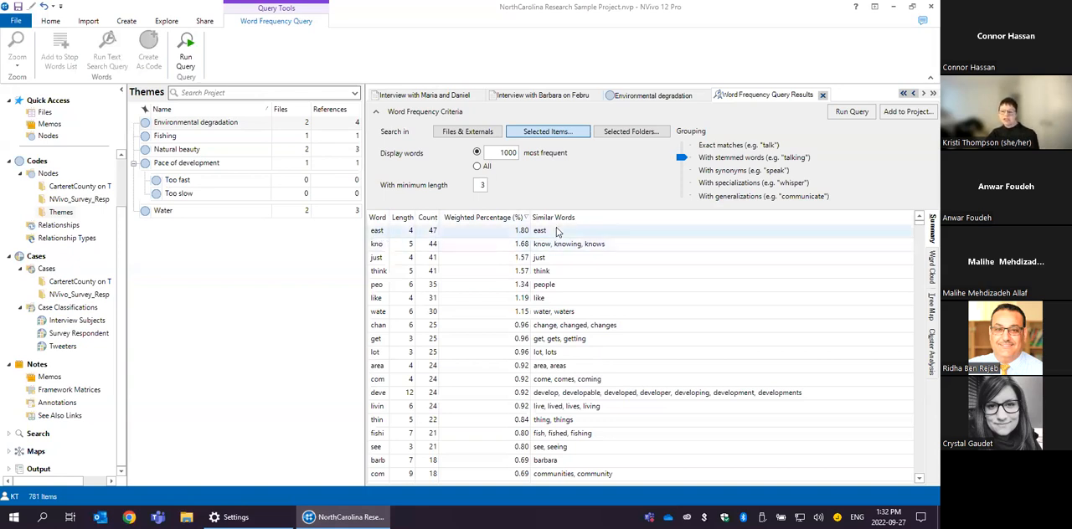
# - Show the query results as a word cloud and try several styles, ending with the mixed-direction, multicoloured, thin-lettered one on white
pyautogui.click(927, 269)
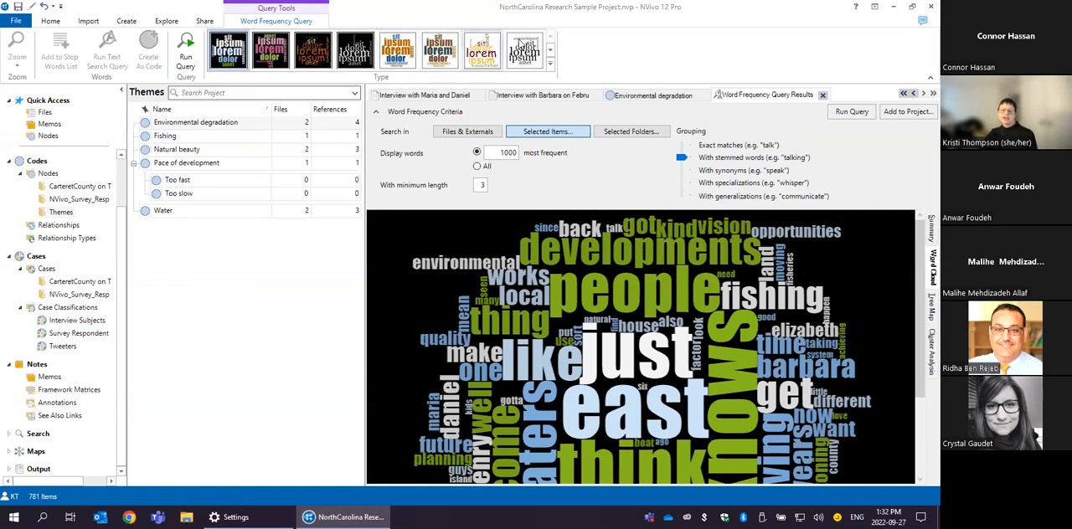
pyautogui.click(524, 50)
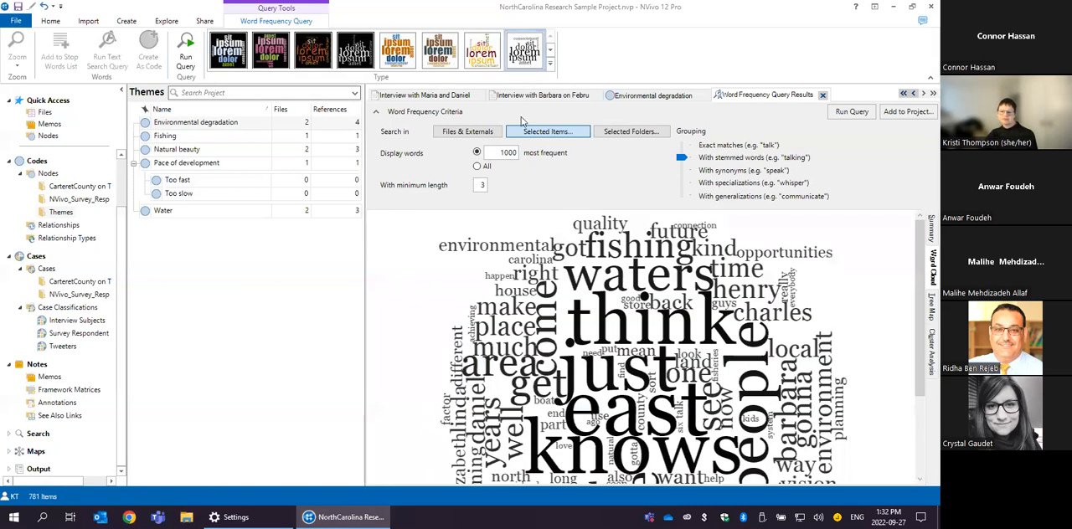
pyautogui.click(550, 64)
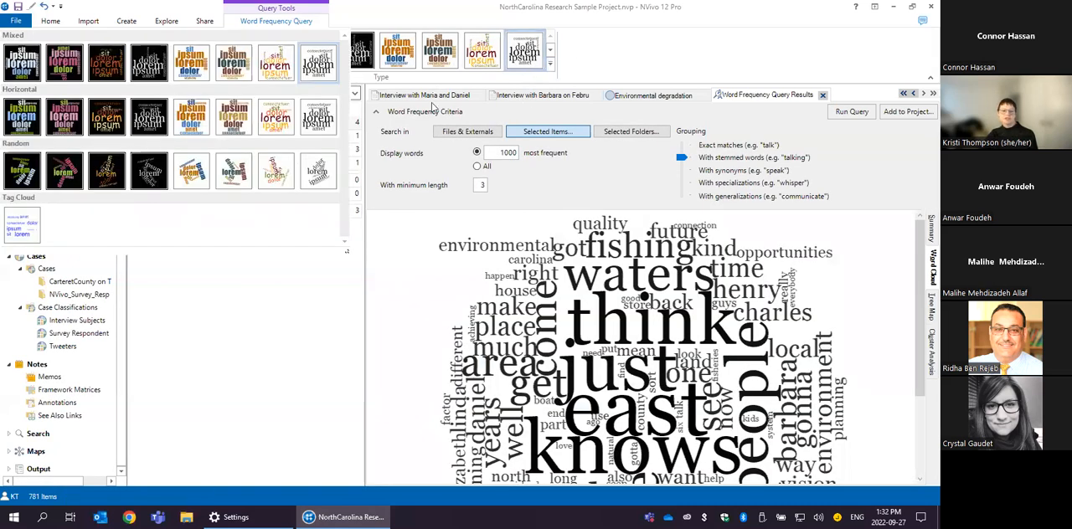
pyautogui.click(227, 176)
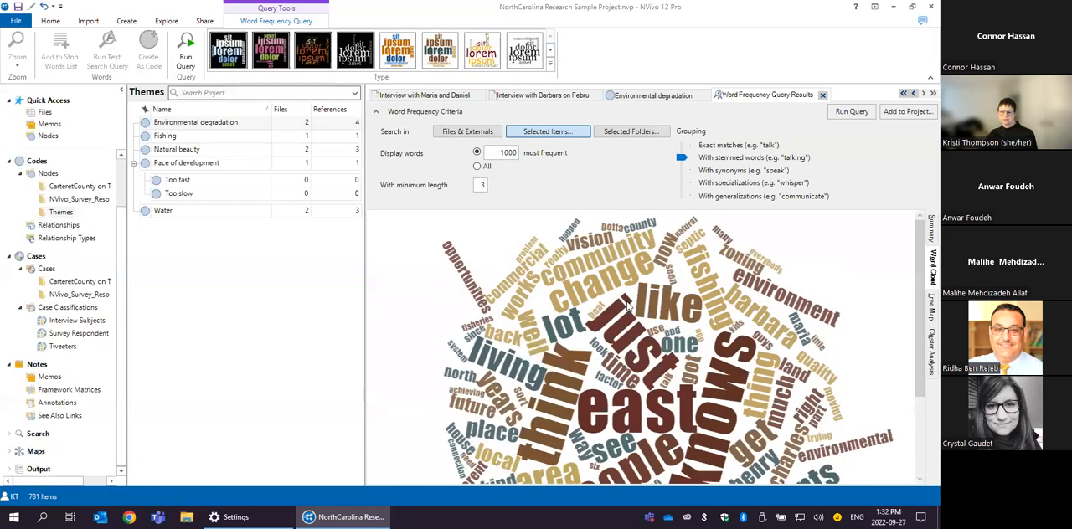
pyautogui.click(397, 51)
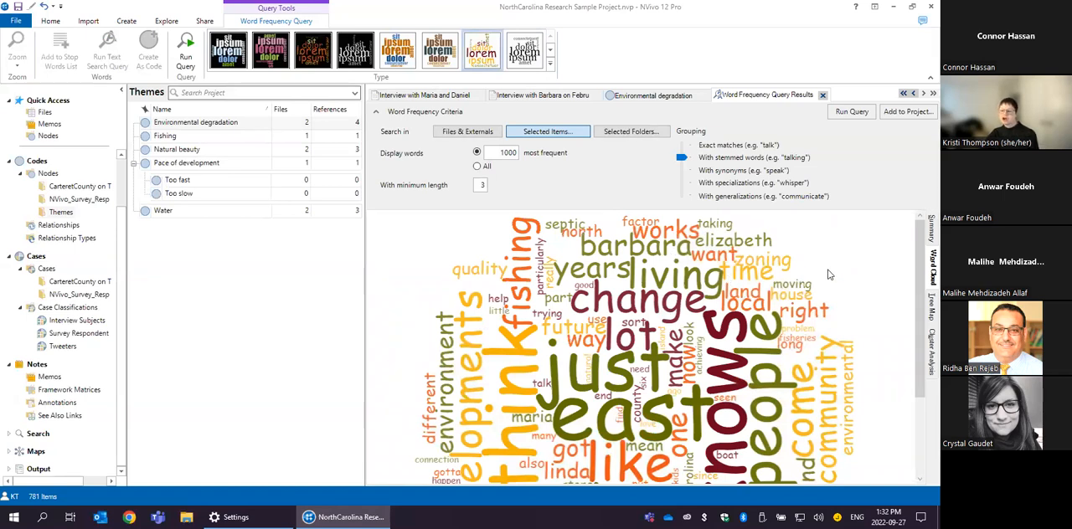
# - View the query results as a tree map and as a cluster analysis dendrogram
pyautogui.click(927, 307)
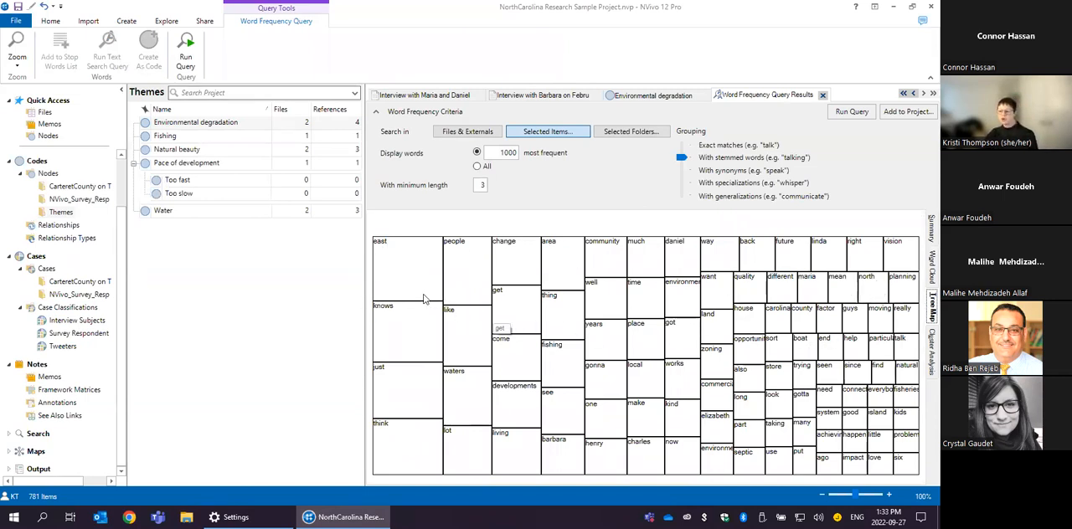
pyautogui.click(929, 353)
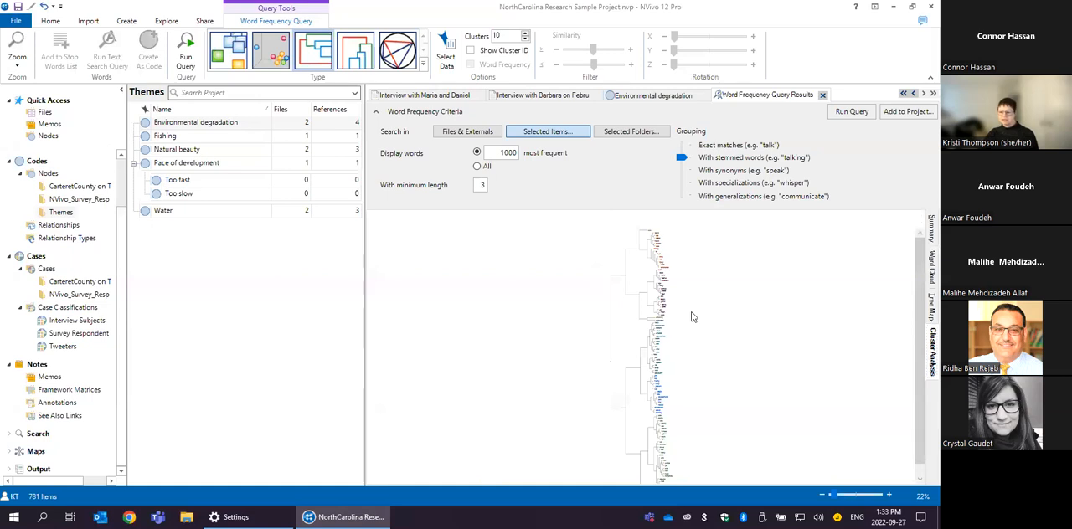
pyautogui.rightClick(639, 297)
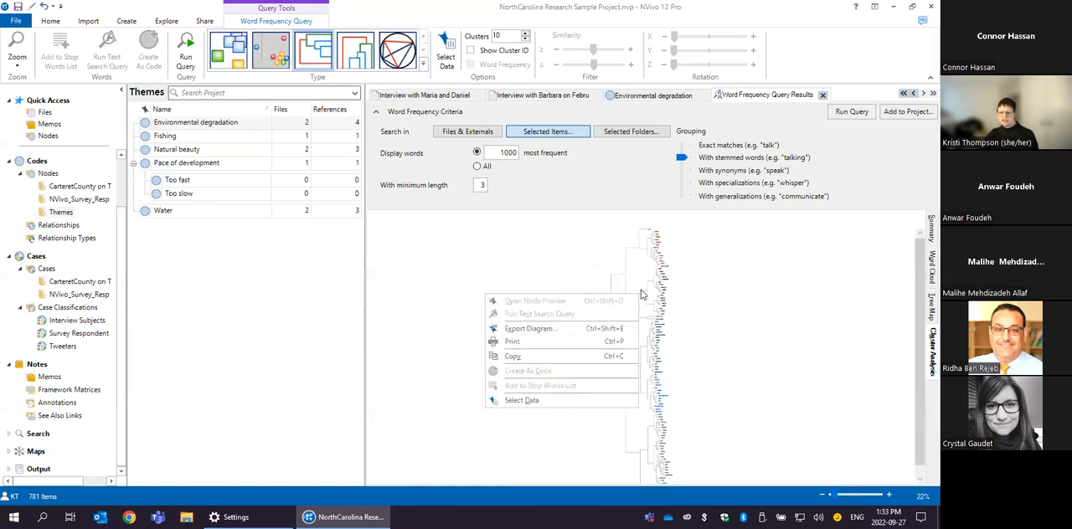
pyautogui.click(531, 242)
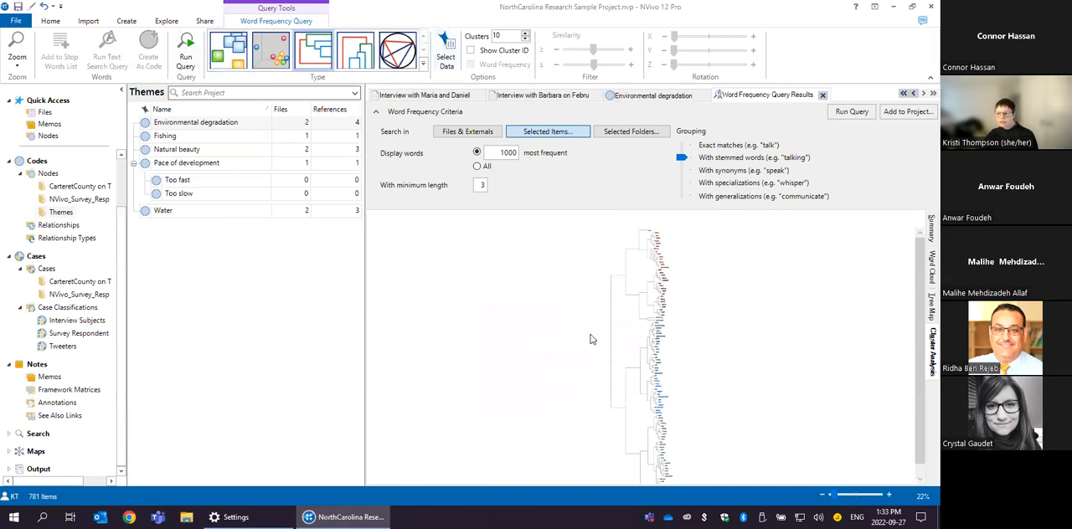
pyautogui.rightClick(540, 280)
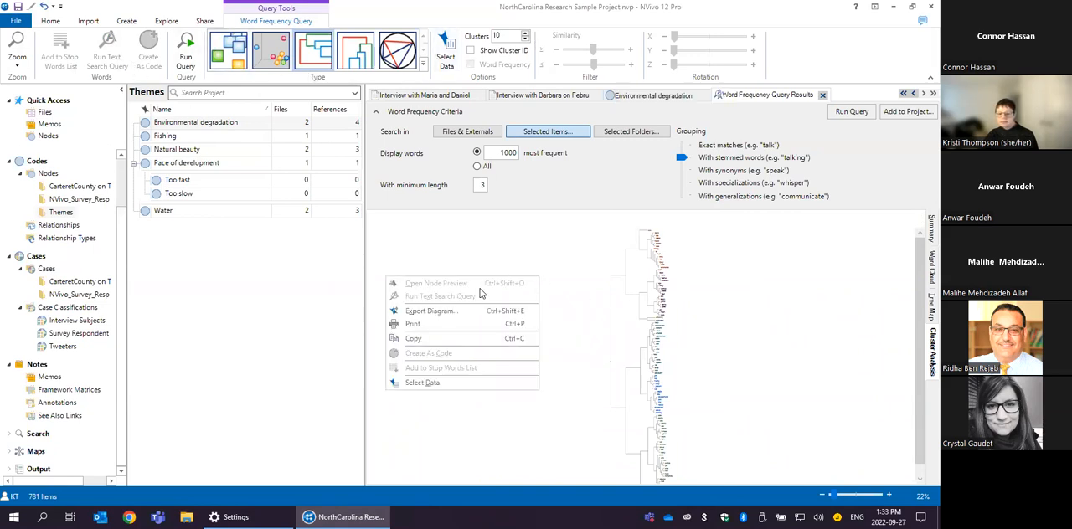
pyautogui.click(521, 405)
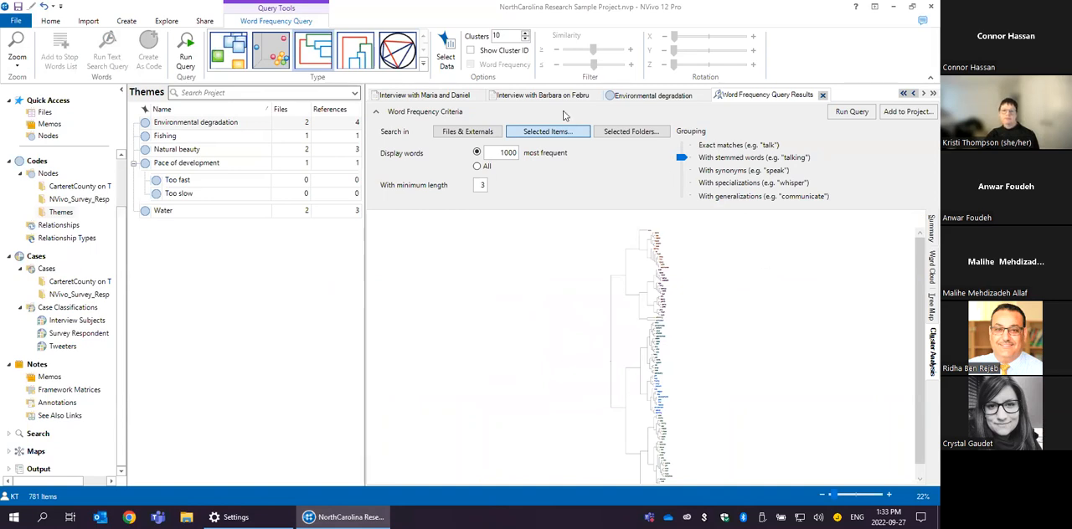
# - Set the number of clusters to 4, display the cluster analysis as a 3D cluster map and rotate it
pyautogui.click(525, 41)
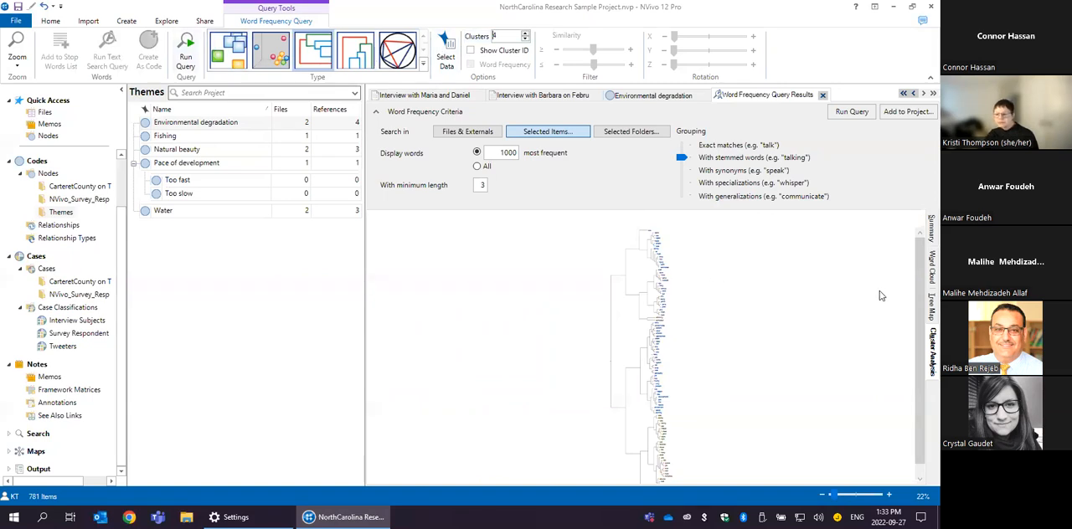
pyautogui.rightClick(818, 293)
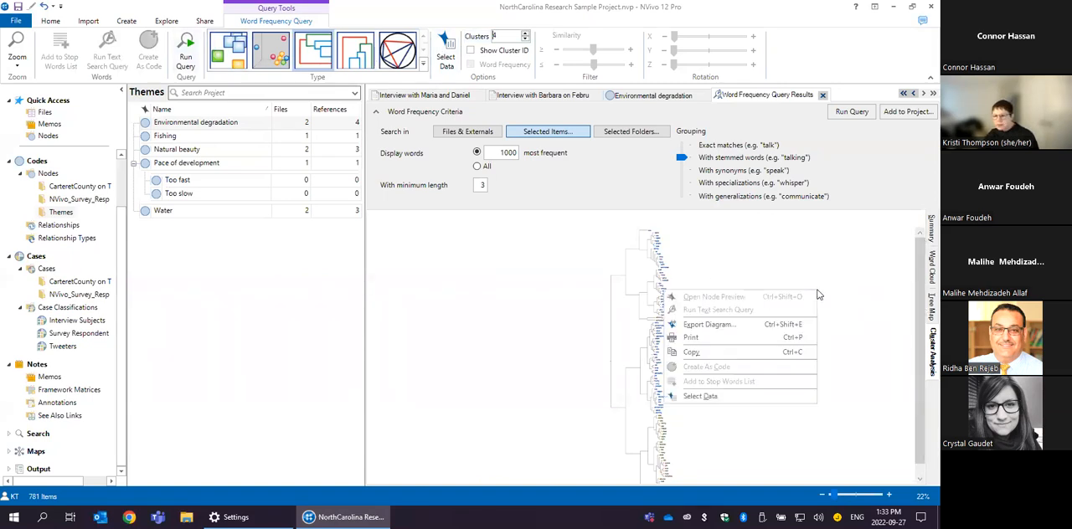
pyautogui.click(836, 272)
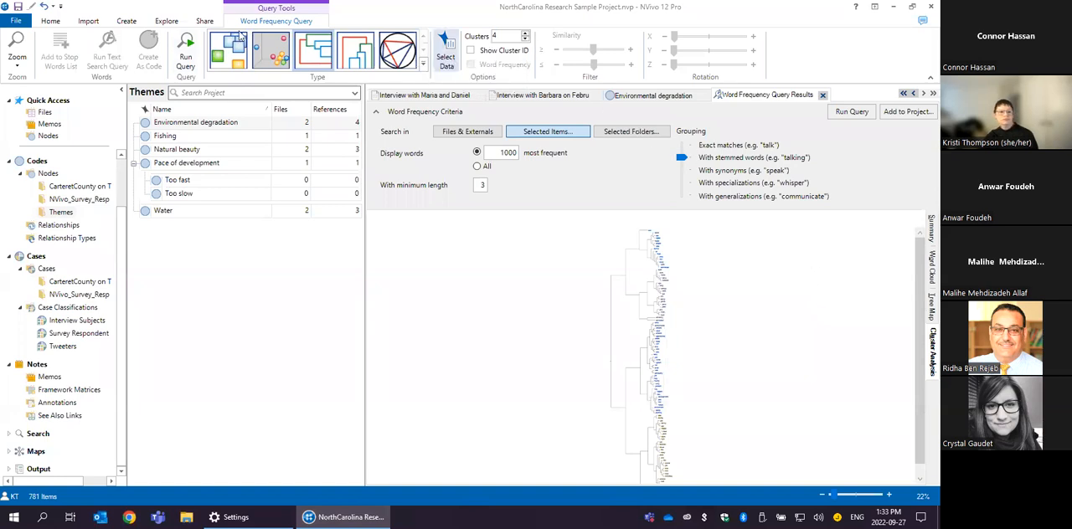
pyautogui.click(272, 53)
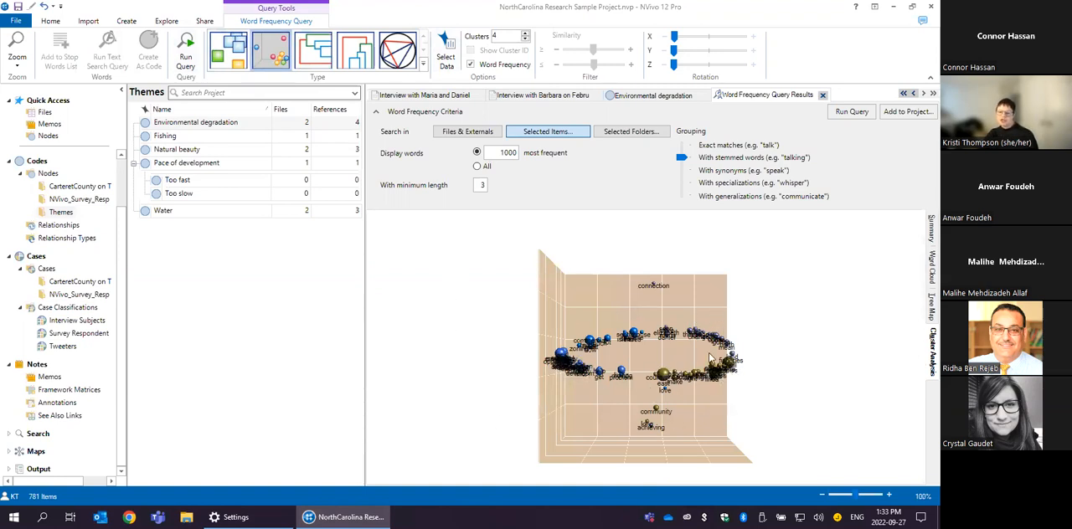
pyautogui.moveTo(750, 338); pyautogui.dragTo(683, 325)
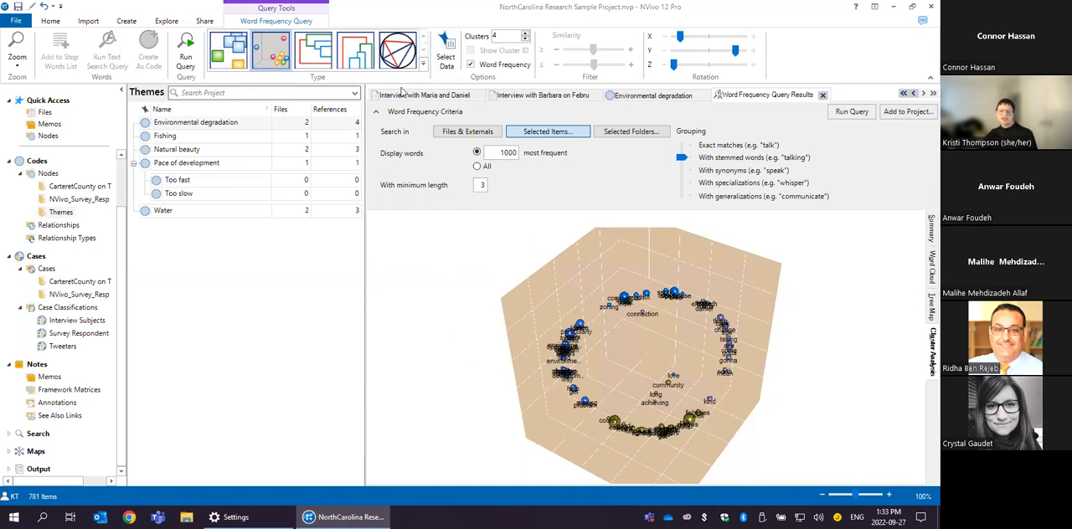
# - Save the word frequency query to the project as "Interview query" and list the project's saved queries
pyautogui.click(898, 115)
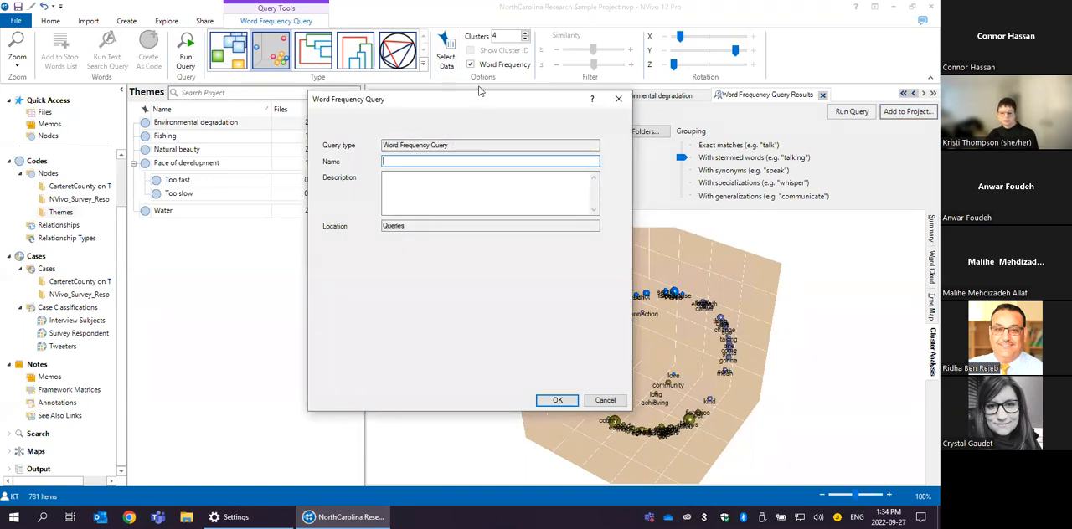
pyautogui.click(557, 400)
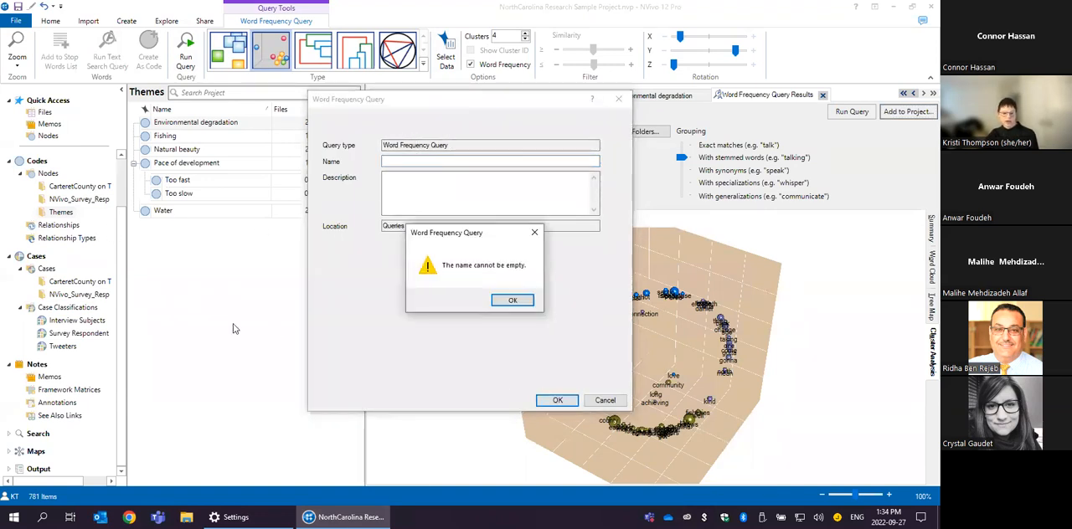
pyautogui.click(501, 299)
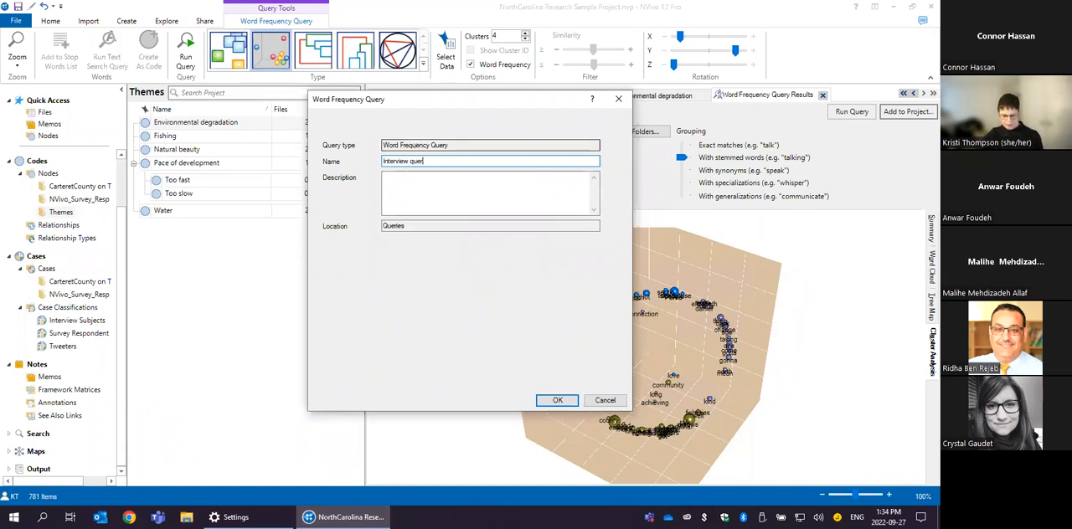
pyautogui.click(557, 402)
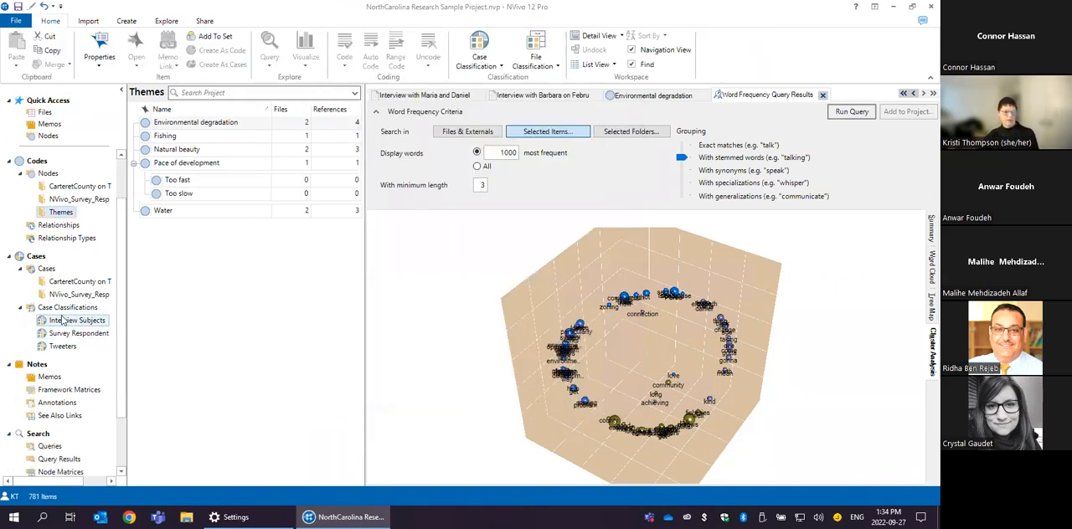
pyautogui.click(50, 446)
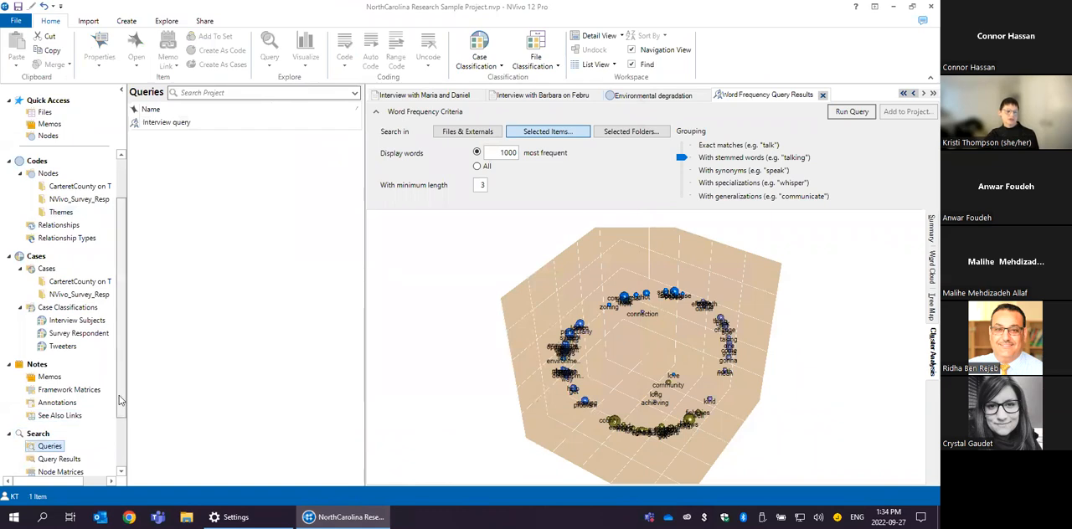
pyautogui.click(119, 430)
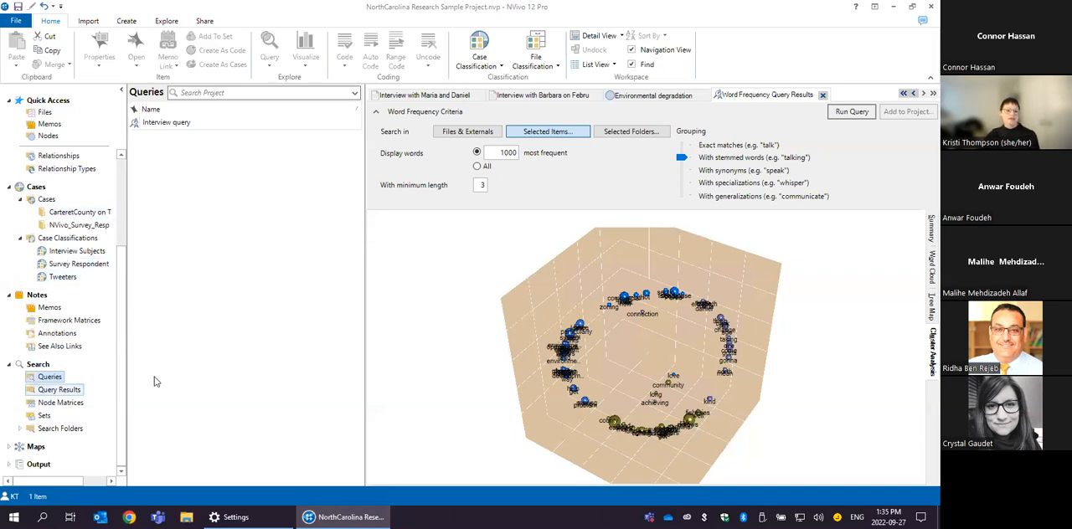
# - Open the recent project "Environmental Change Down East" without saving the changes to the current project
pyautogui.click(17, 21)
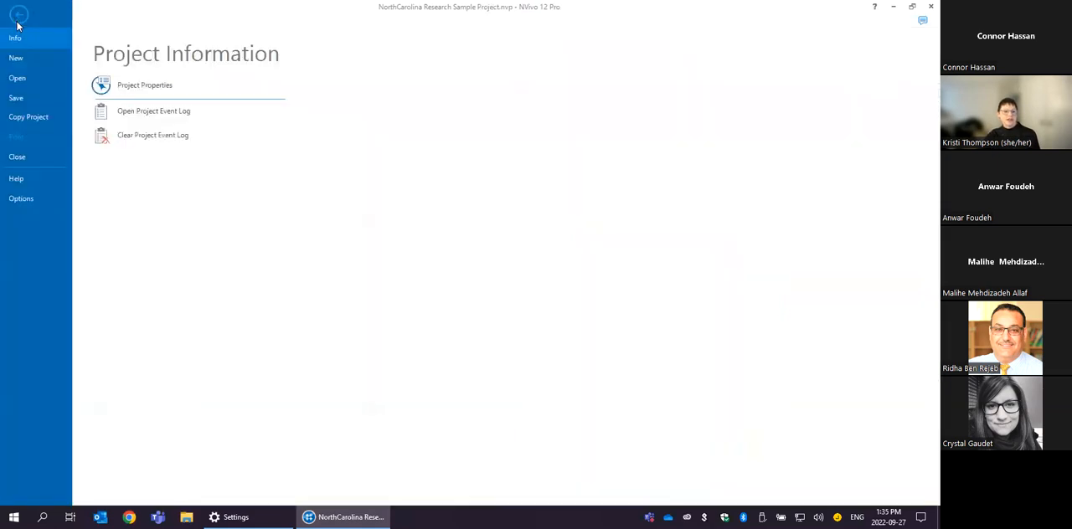
pyautogui.click(25, 78)
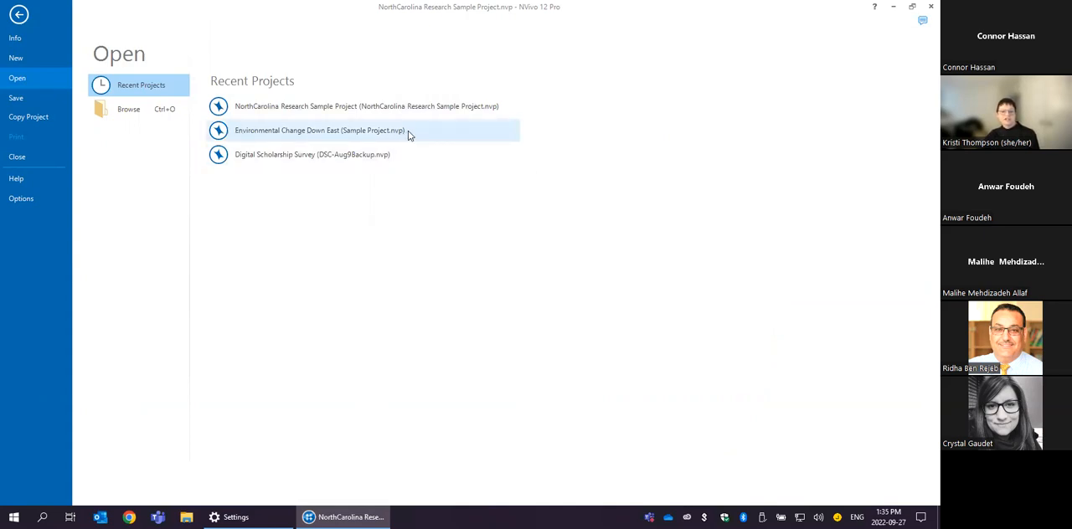
pyautogui.click(310, 133)
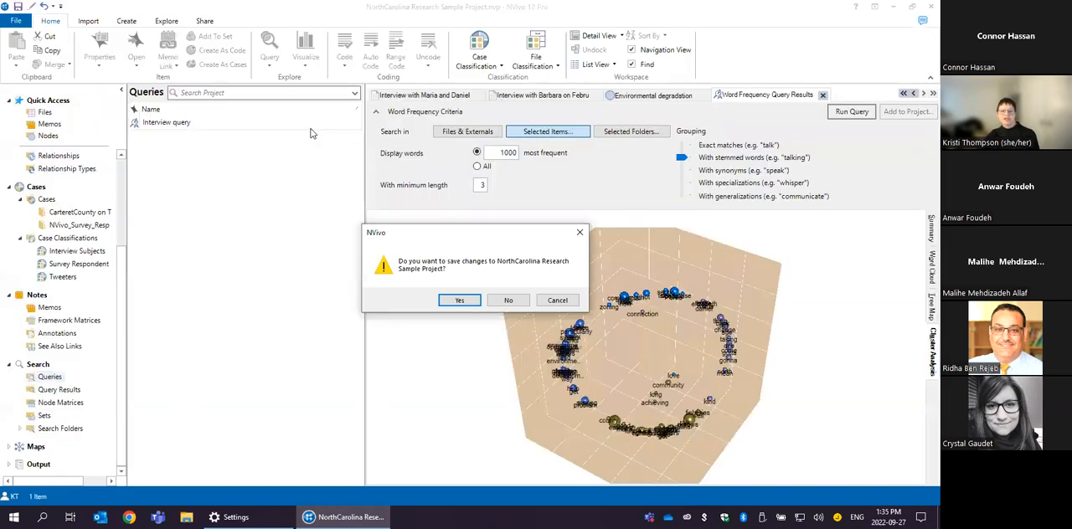
pyautogui.click(505, 300)
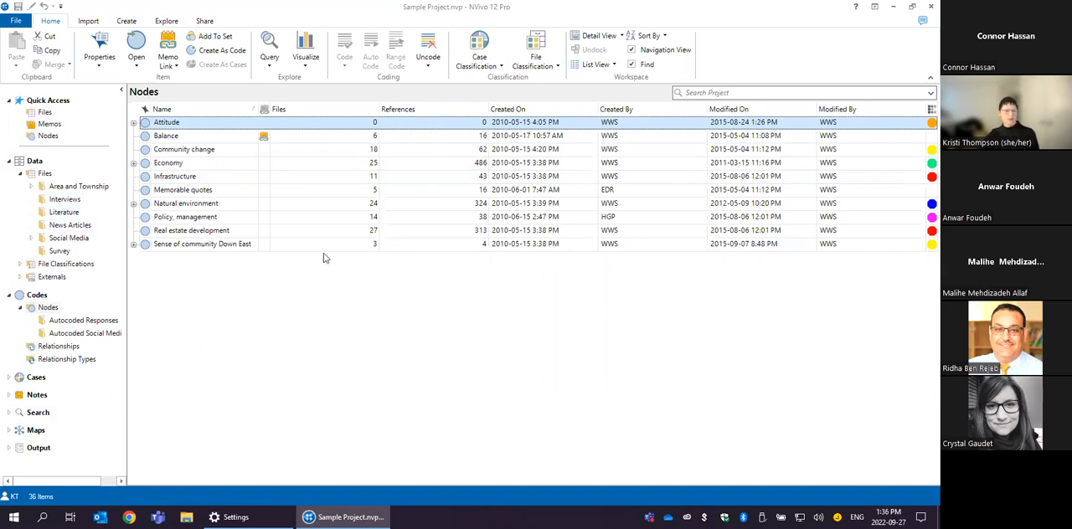
# - Set up a cluster analysis of codes, selecting the Nodes folder without its autocoded subfolders as the items to cluster
pyautogui.click(165, 21)
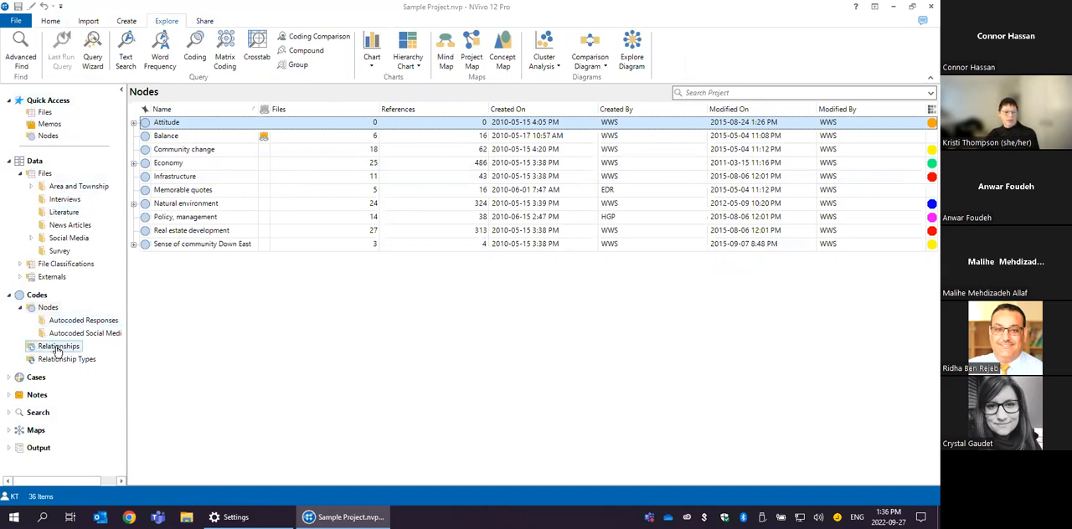
pyautogui.click(47, 309)
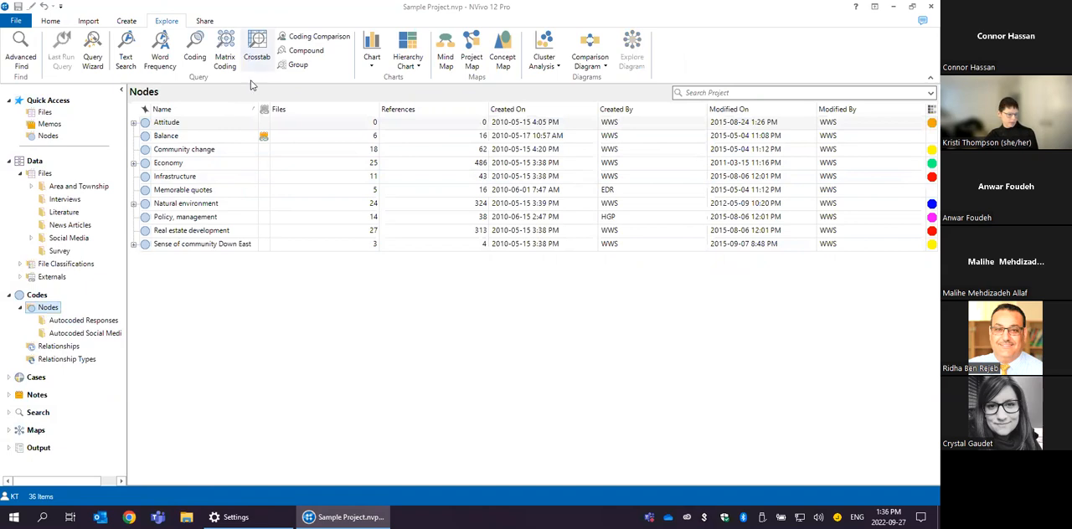
pyautogui.click(556, 65)
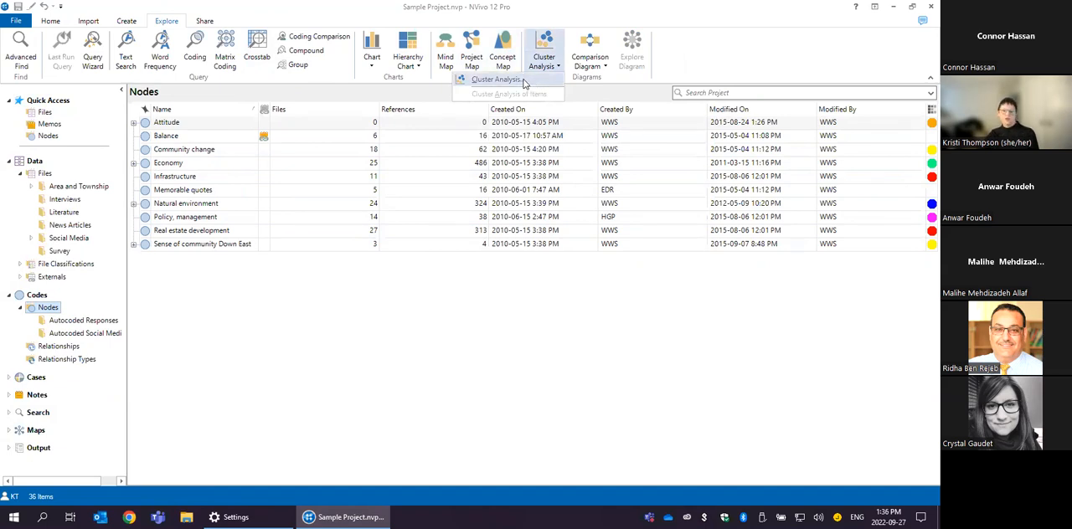
pyautogui.click(495, 79)
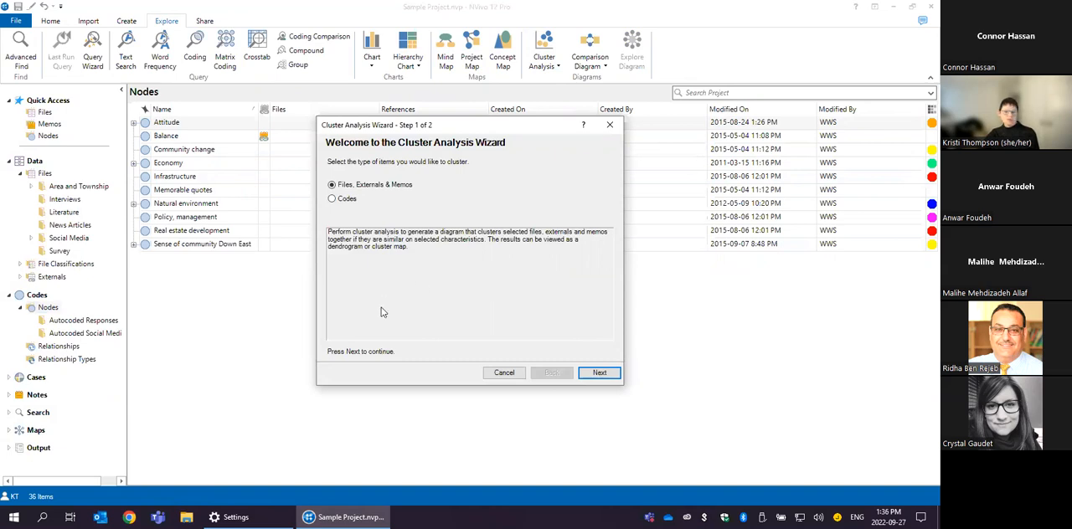
pyautogui.click(344, 199)
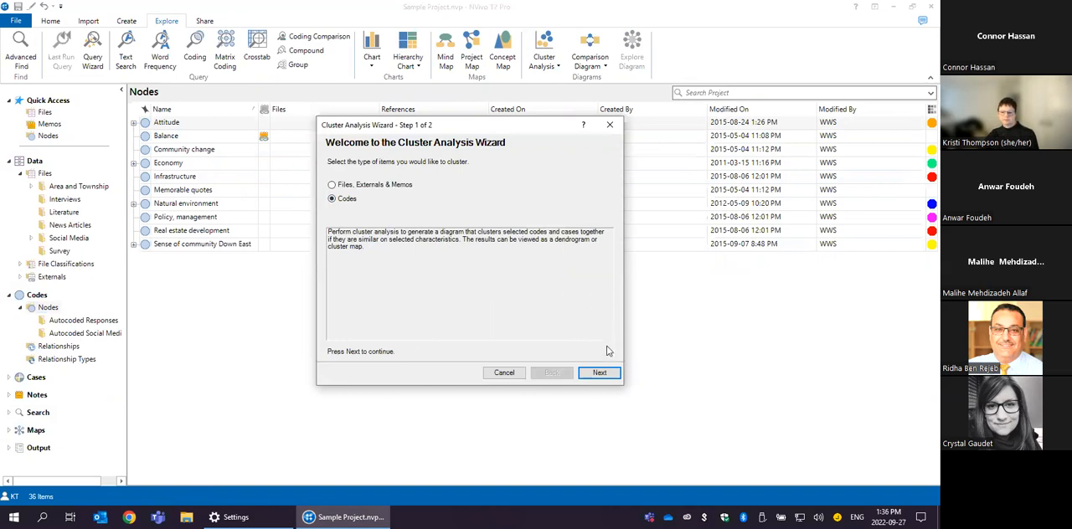
pyautogui.click(599, 372)
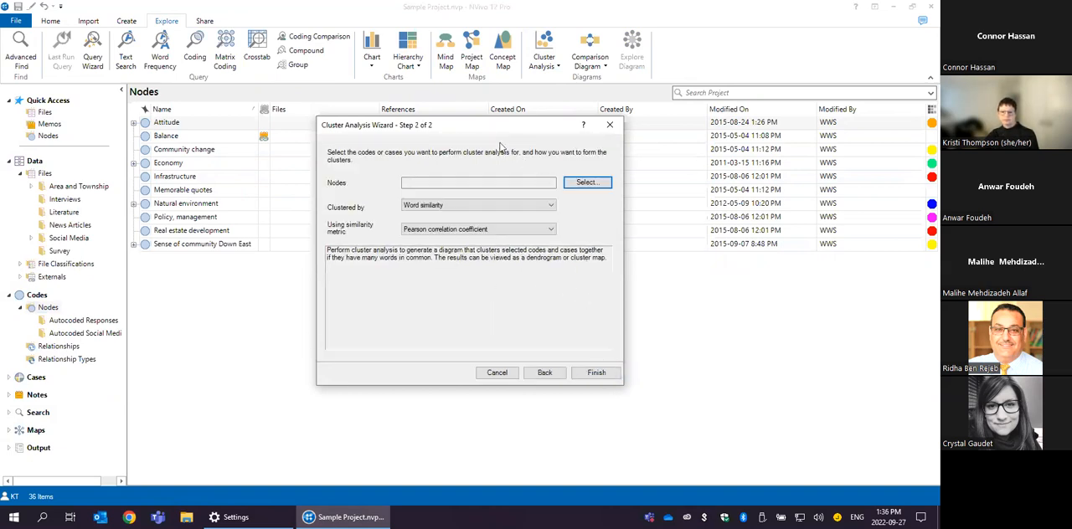
pyautogui.click(587, 183)
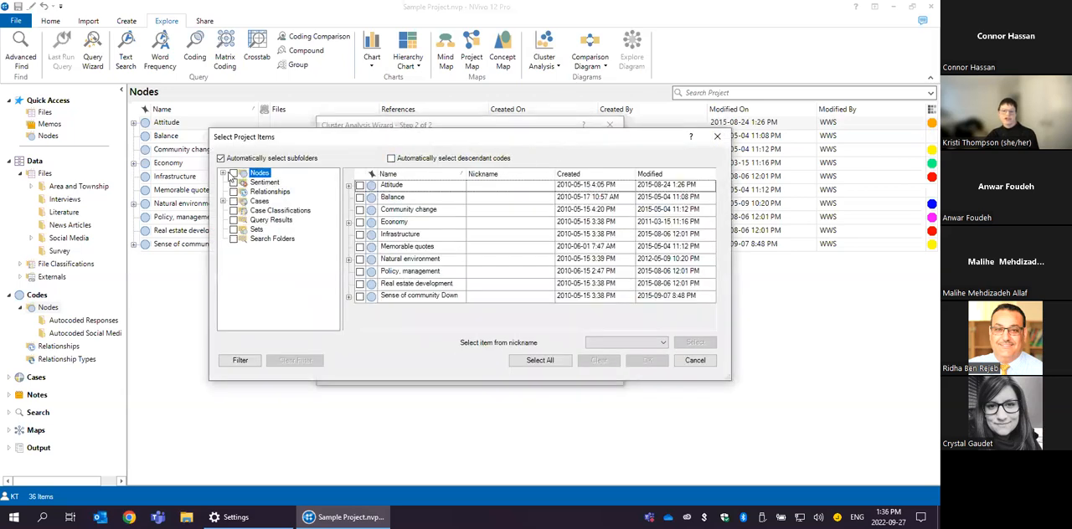
pyautogui.click(223, 173)
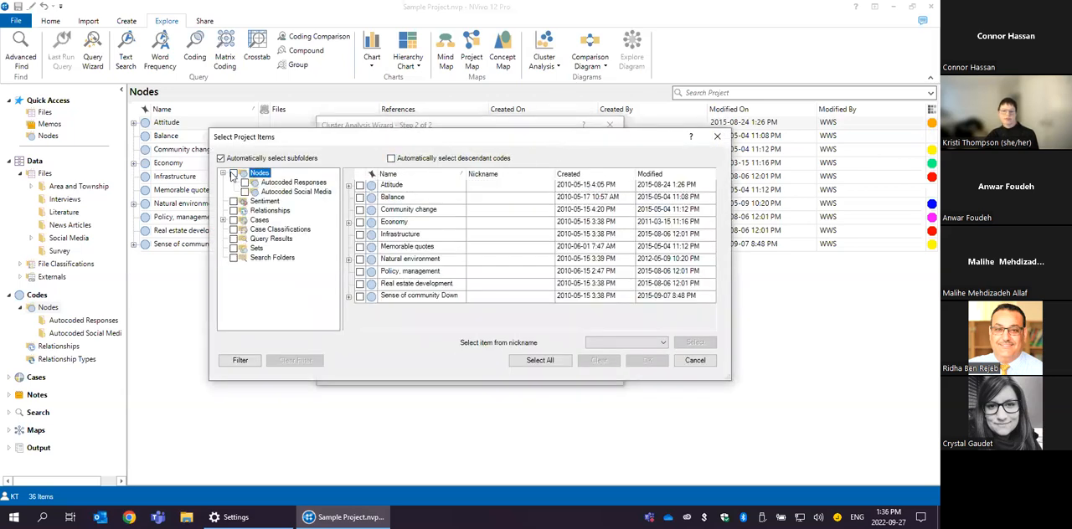
pyautogui.click(234, 173)
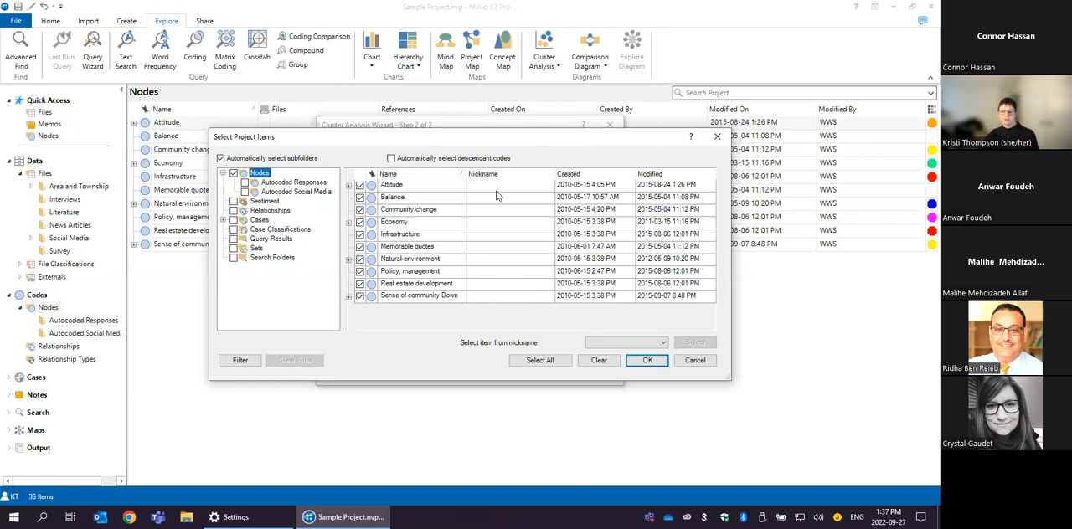
pyautogui.click(647, 361)
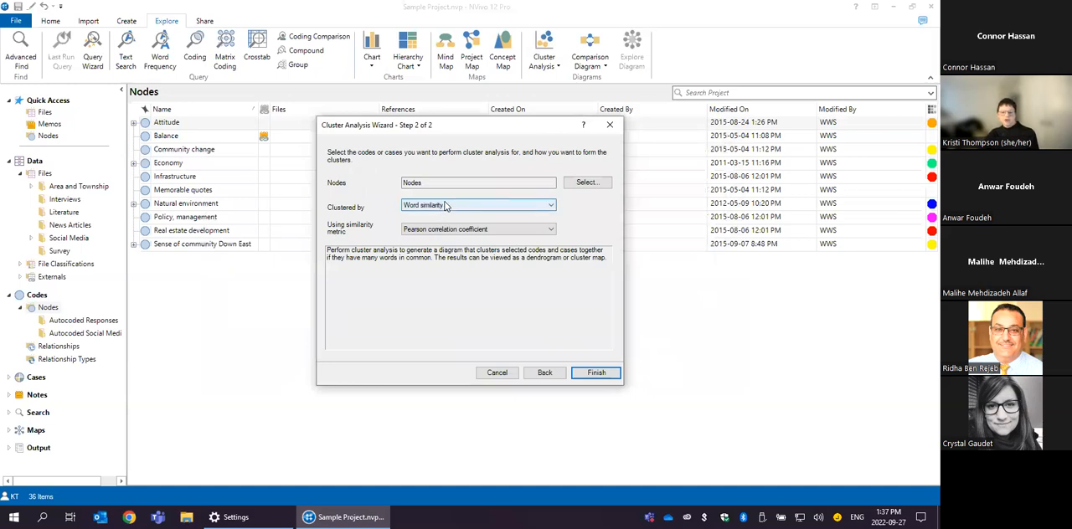
# - Compare the clustering criteria, choose coding similarity with Jaccard's coefficient, and generate the cluster analysis diagram
pyautogui.click(551, 206)
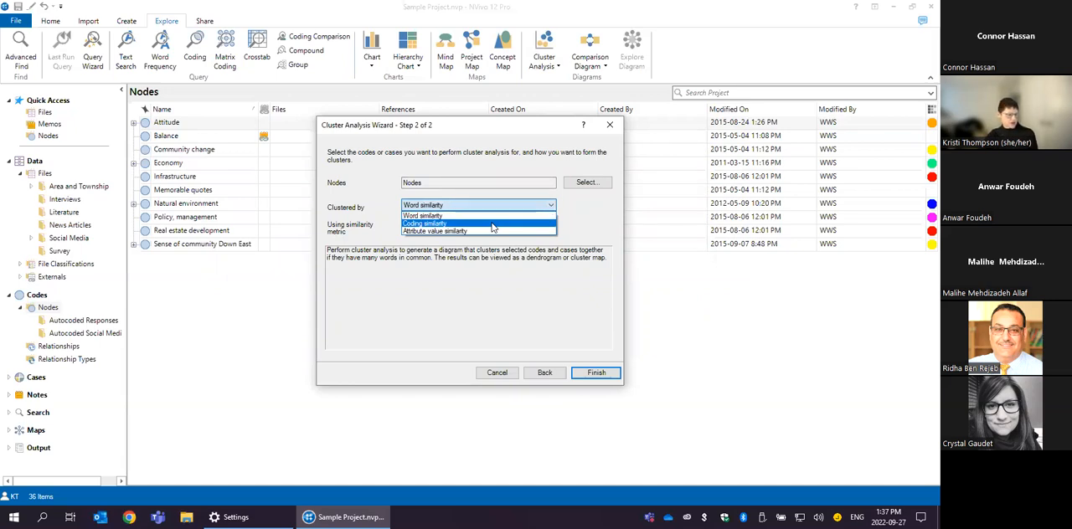
pyautogui.click(493, 224)
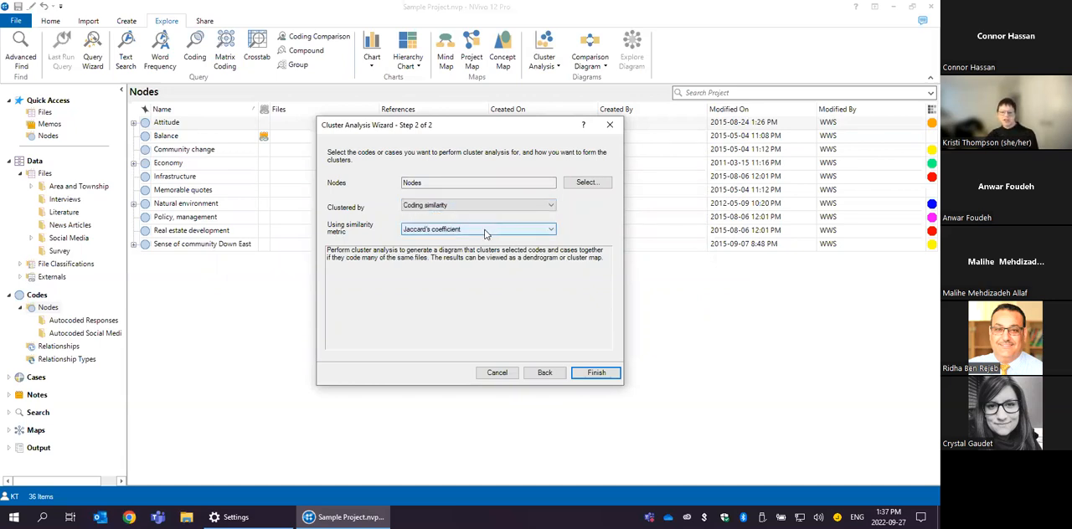
pyautogui.click(445, 210)
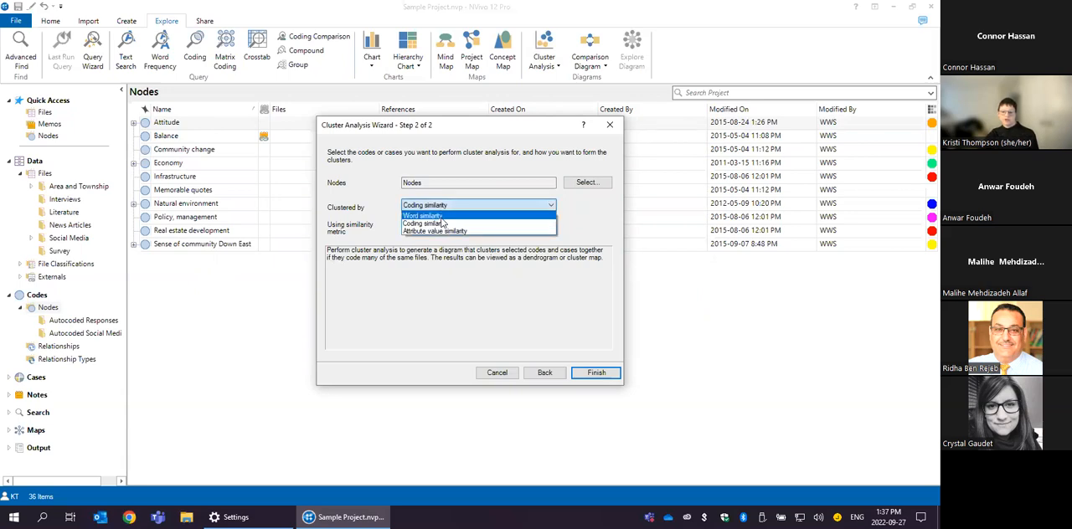
pyautogui.click(423, 219)
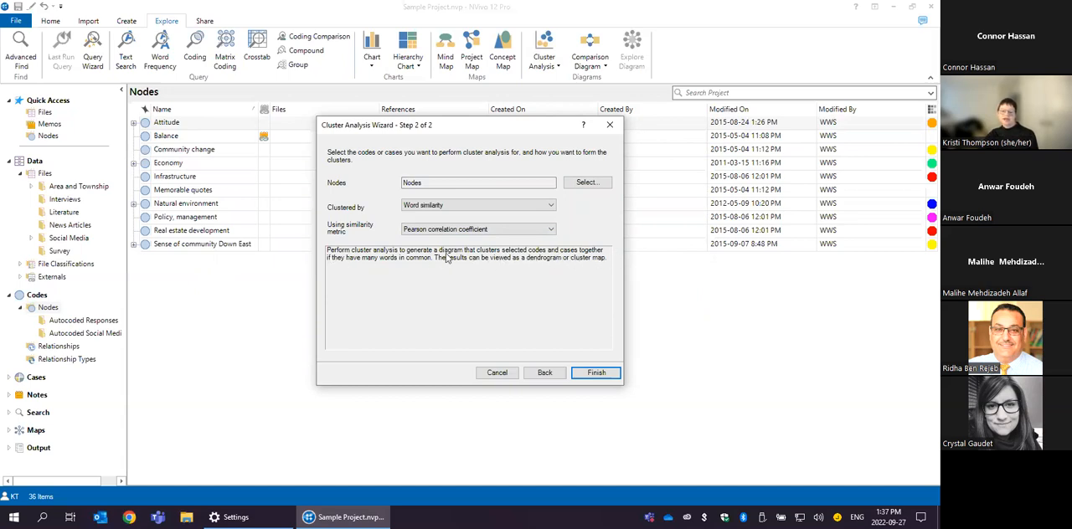
pyautogui.click(521, 205)
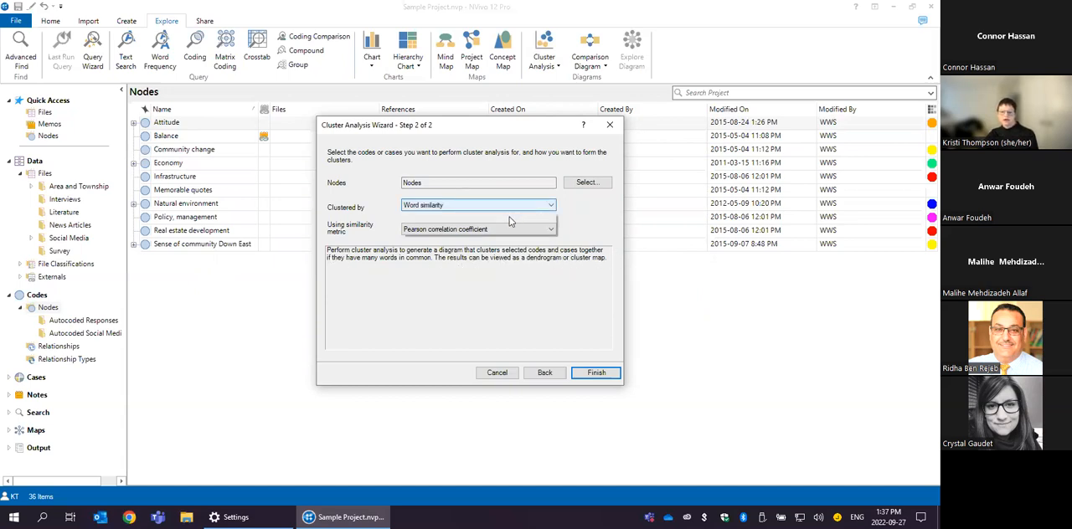
pyautogui.click(507, 222)
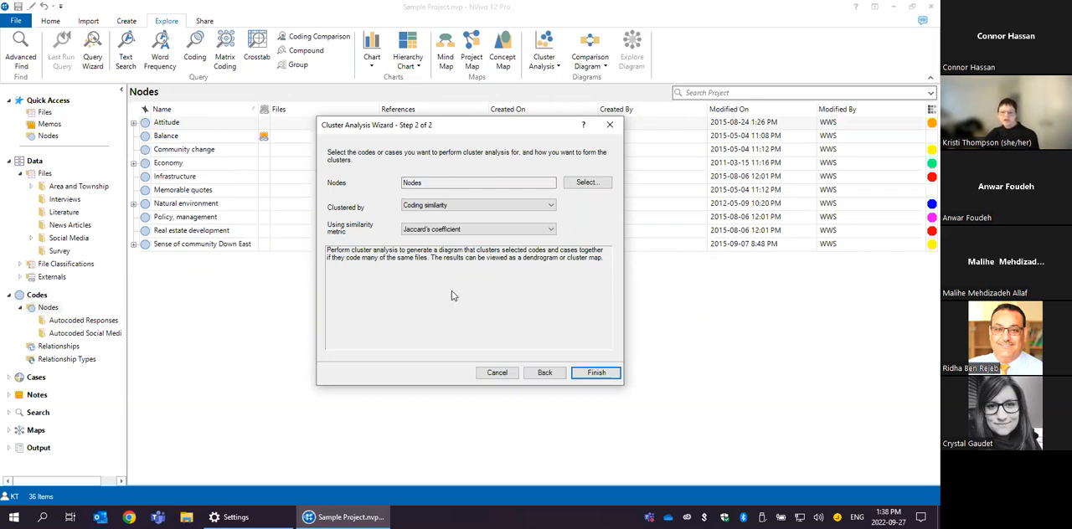
pyautogui.click(594, 374)
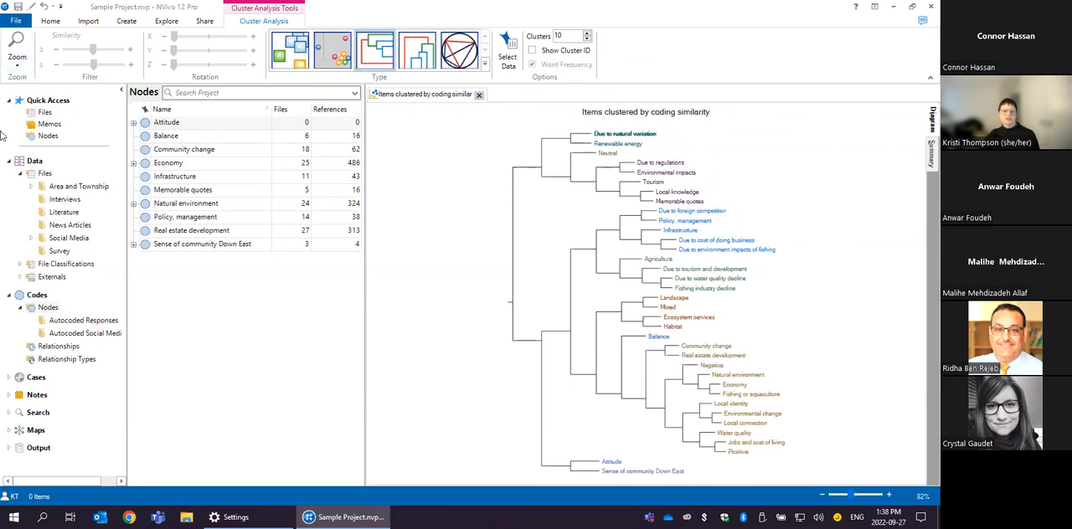
# - Enlarge the coding similarity dendrogram to 102% and examine its branches from the beginning
pyautogui.click(18, 67)
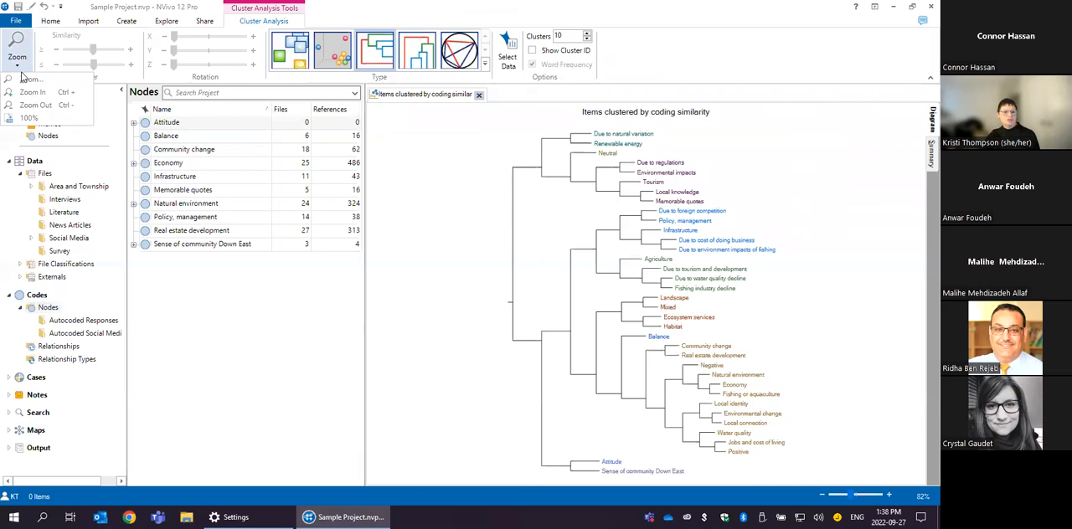
pyautogui.click(23, 93)
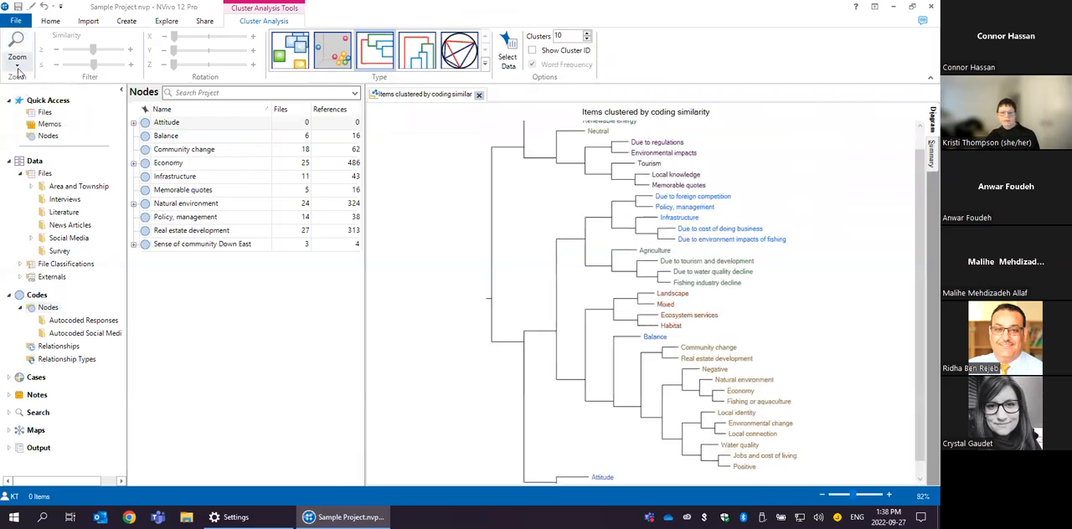
pyautogui.click(17, 65)
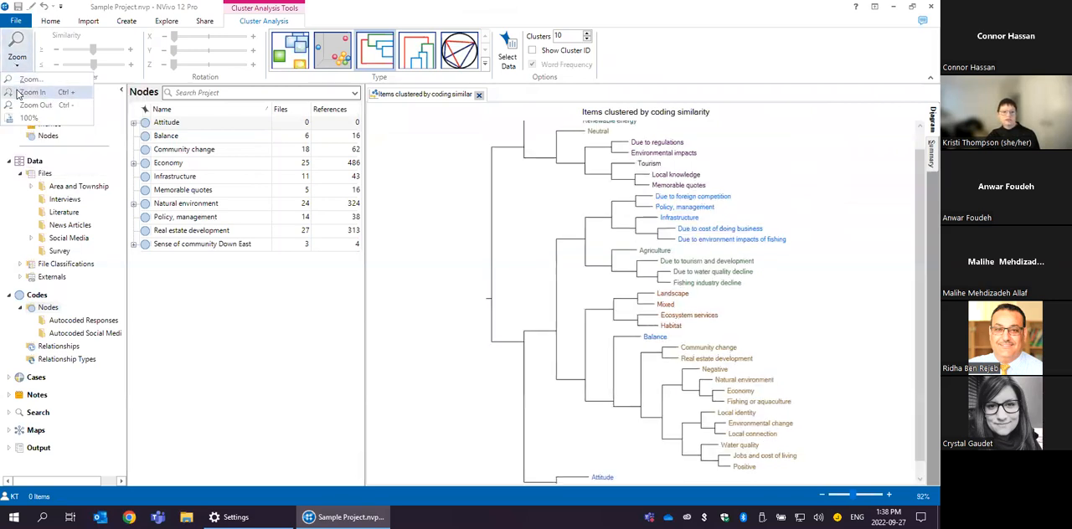
pyautogui.click(25, 92)
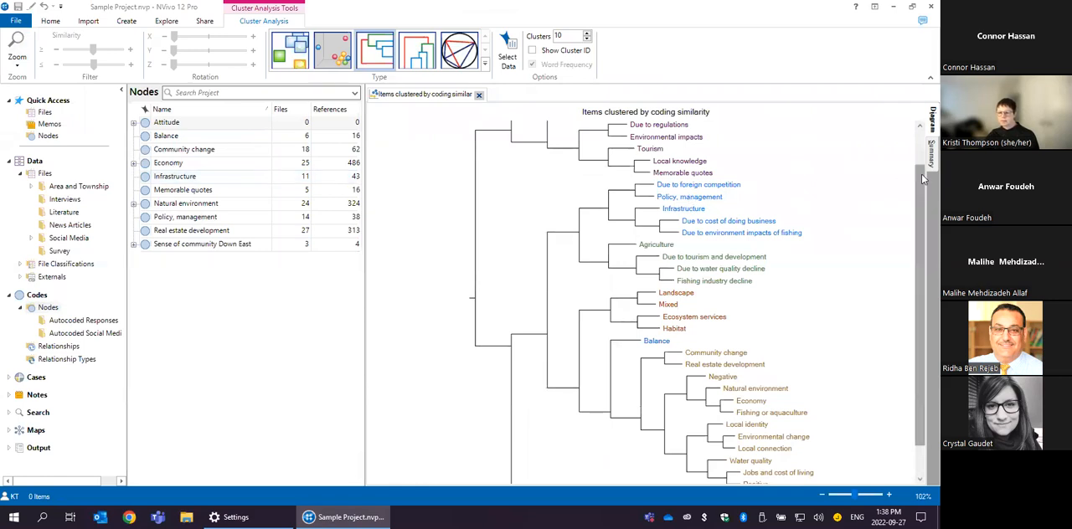
pyautogui.click(919, 136)
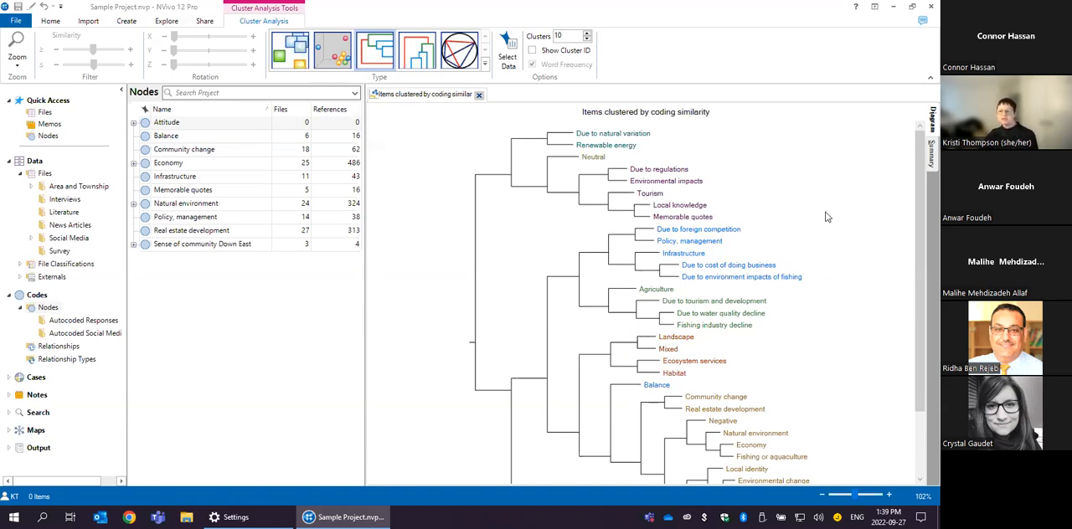
# - Show the clustered codes as a 3D cluster map, rotate it, and switch to the 2D cluster map
pyautogui.click(333, 51)
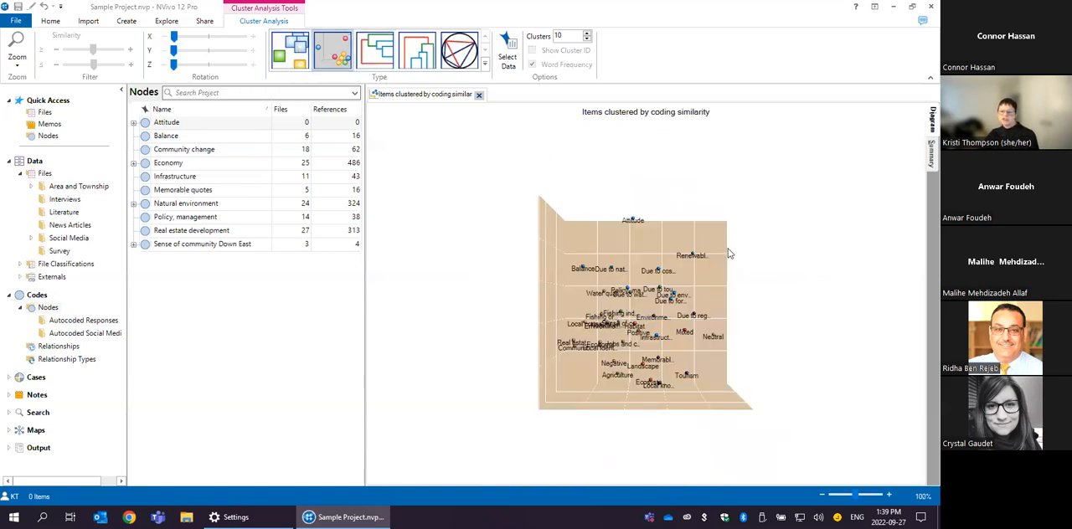
pyautogui.moveTo(710, 282); pyautogui.dragTo(716, 307)
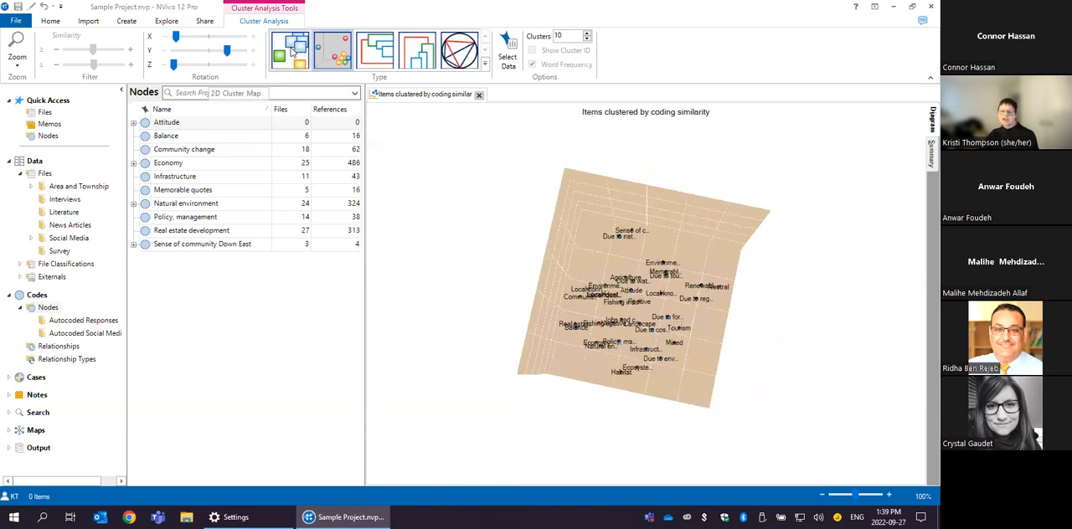
pyautogui.click(292, 52)
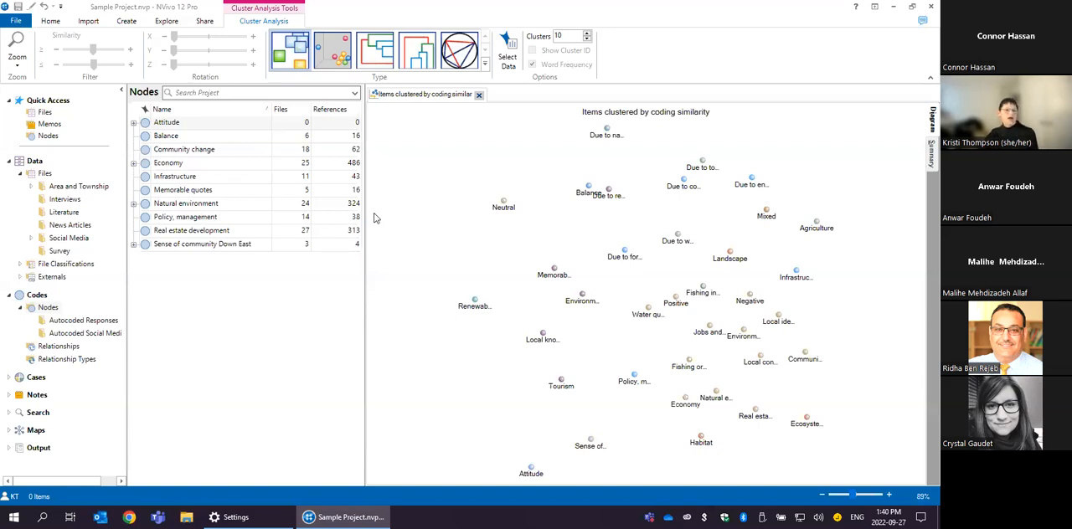
# - List the files in the Interviews folder and open the interview with the two store owners from Davis, North Carolina
pyautogui.click(89, 20)
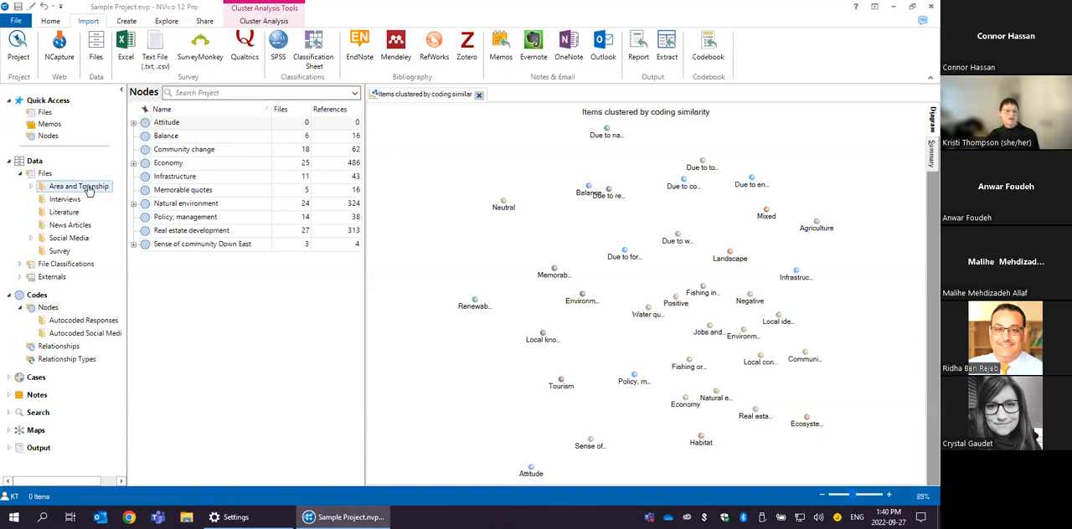
pyautogui.click(65, 199)
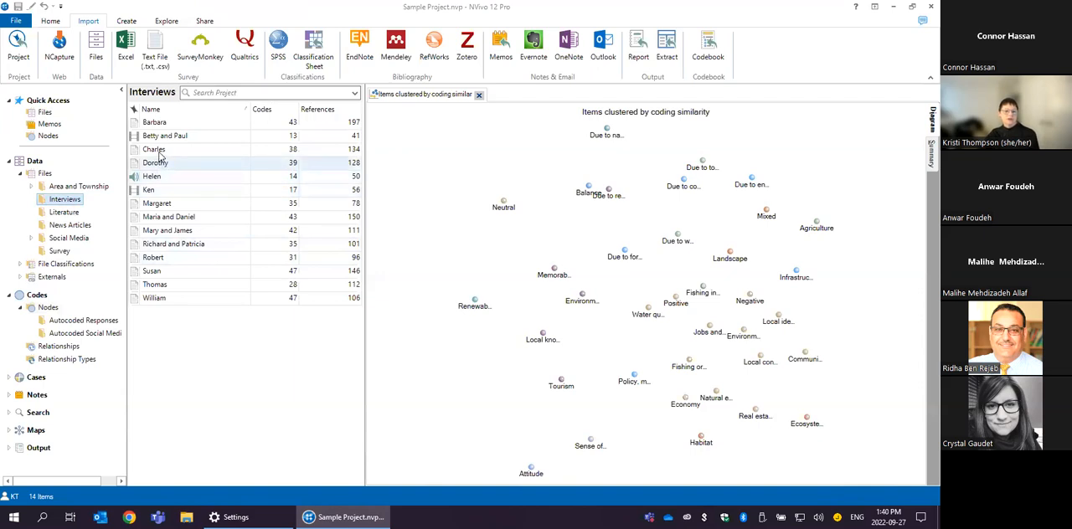
pyautogui.doubleClick(166, 220)
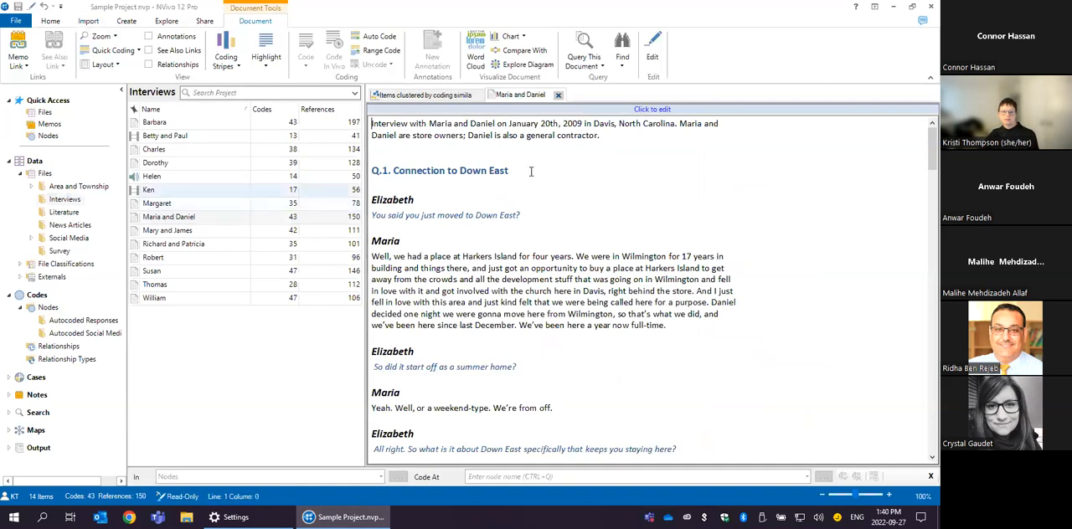
pyautogui.click(540, 198)
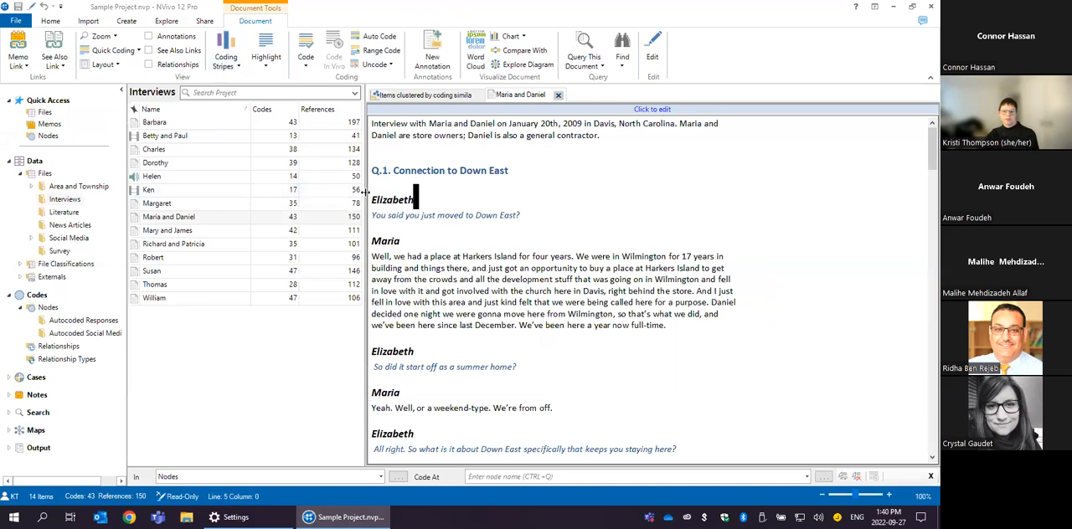
# - Widen the interview's text area and display coding stripes for all coding
pyautogui.moveTo(365, 191); pyautogui.dragTo(262, 192)
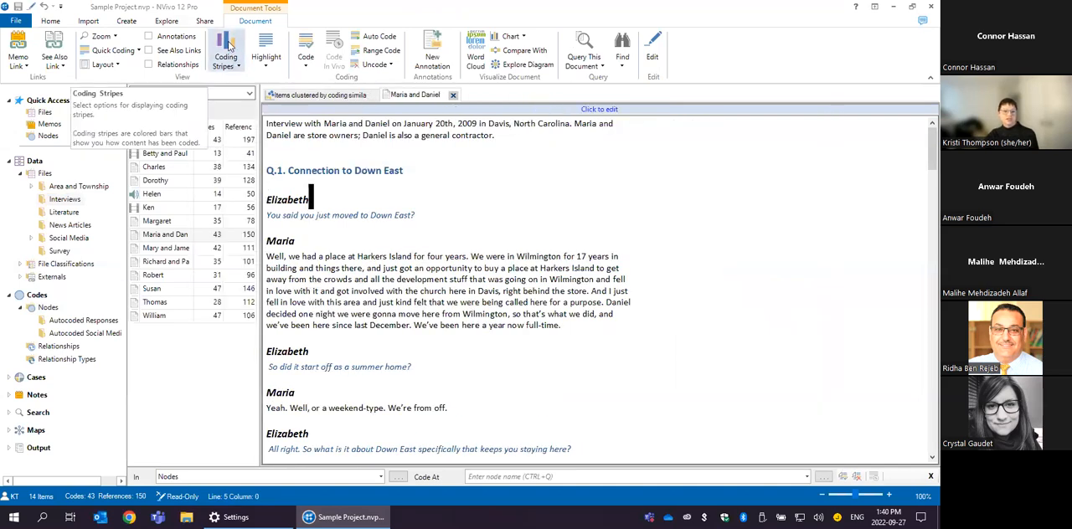
pyautogui.click(237, 66)
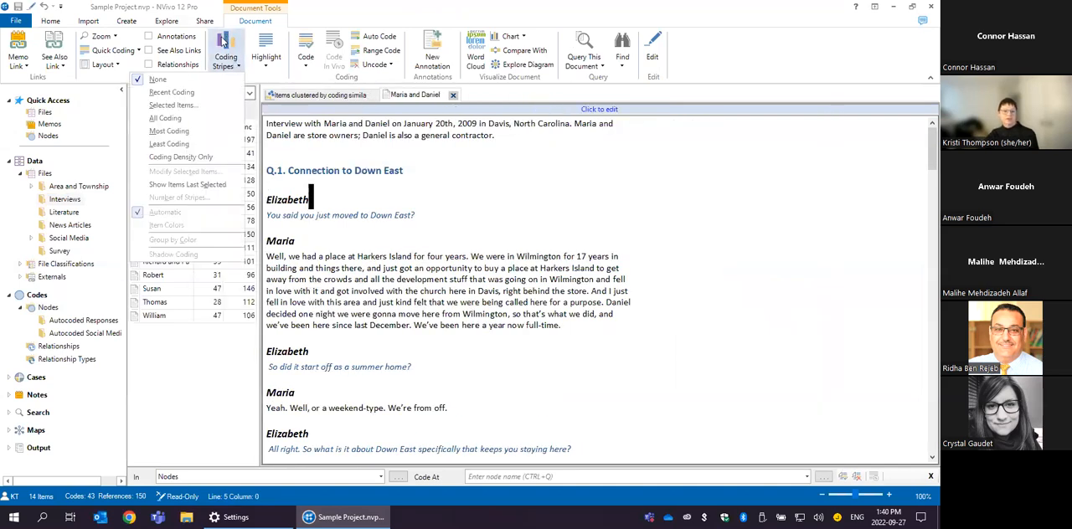
pyautogui.click(166, 118)
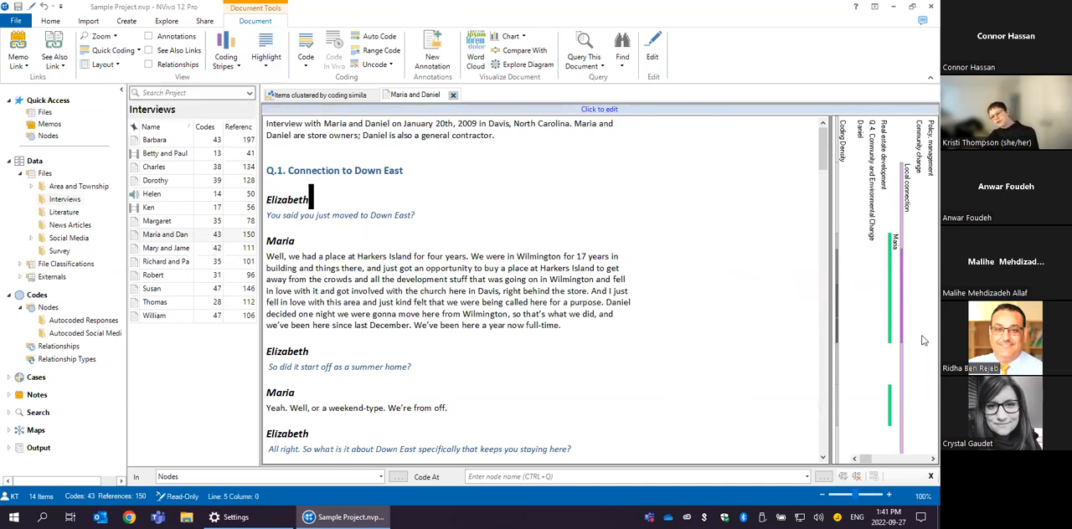
# - Highlight all coding in the interview and review the highlighted text of the first questions
pyautogui.click(266, 60)
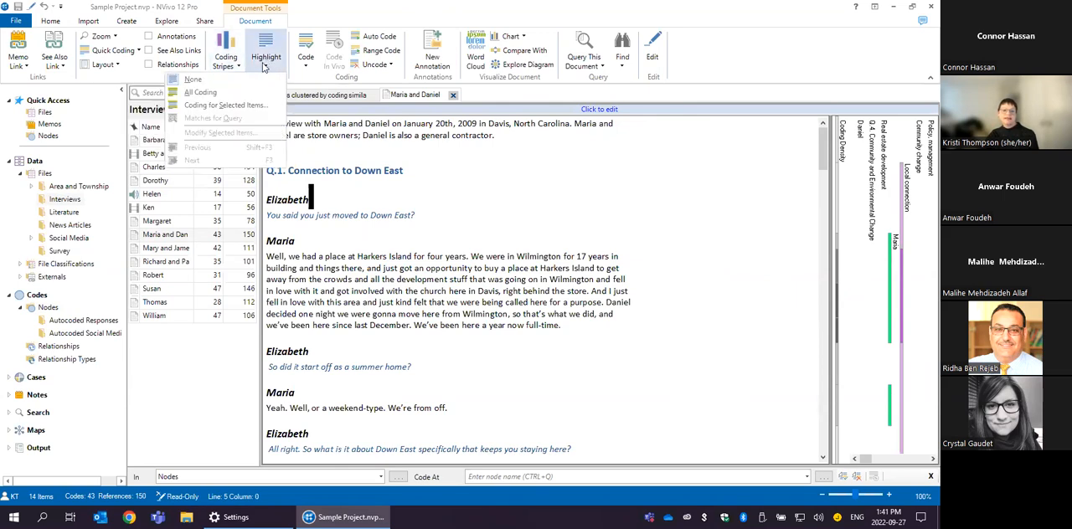
pyautogui.click(221, 92)
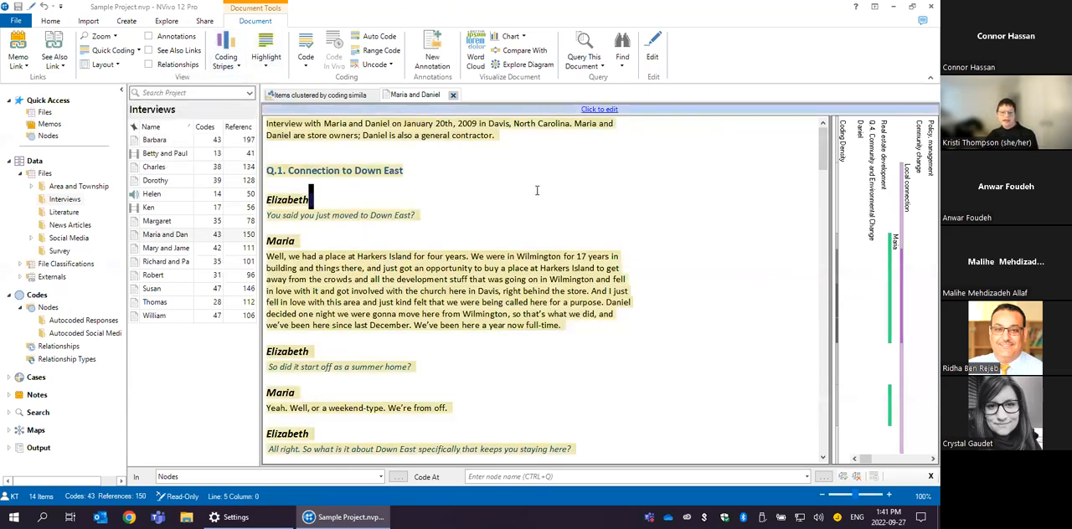
pyautogui.scroll(-1, 636, 186)
pyautogui.scroll(-4, 660, 181)
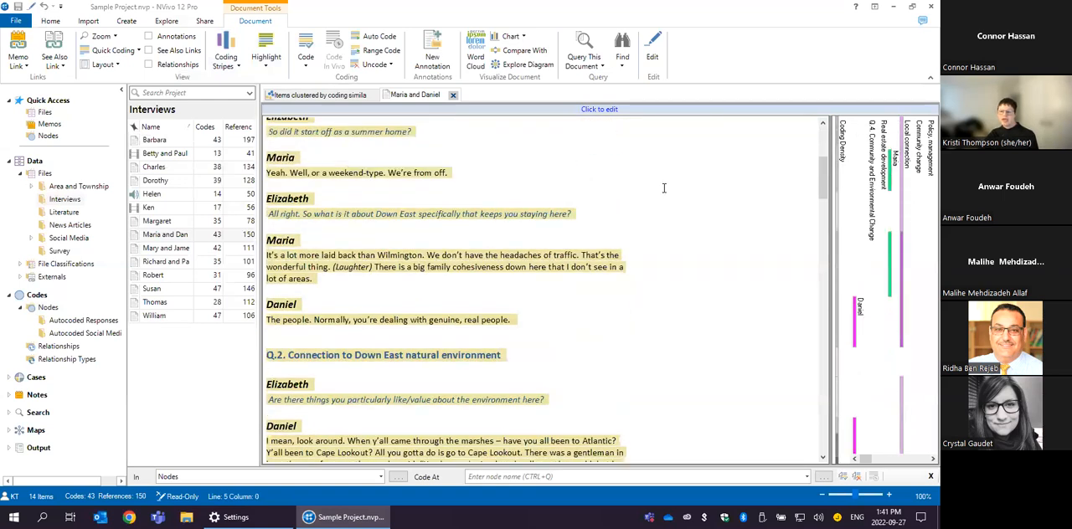
pyautogui.scroll(5, 649, 177)
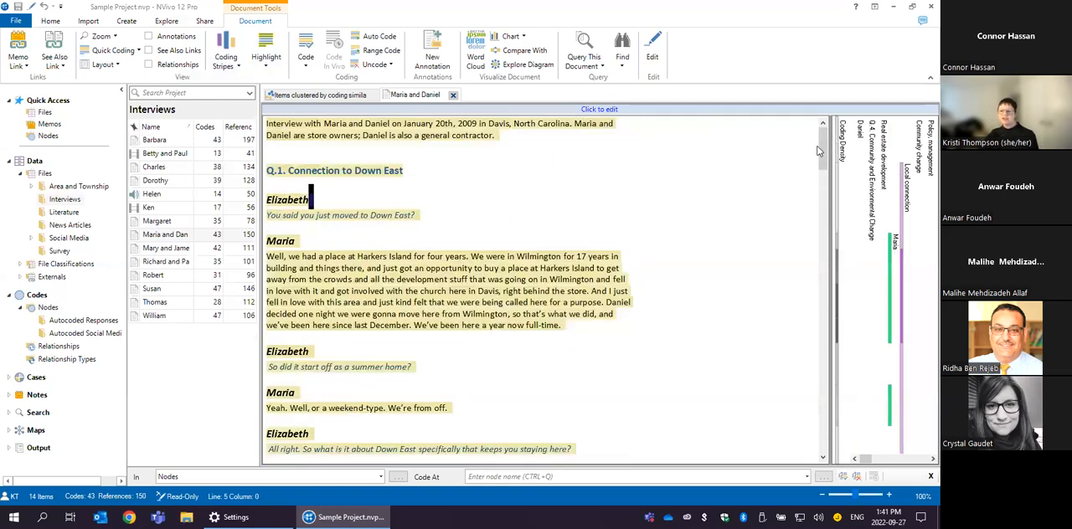
# - Highlight only the passages of the interviewee with the green case stripe and read through them up to question 2
pyautogui.click(892, 248)
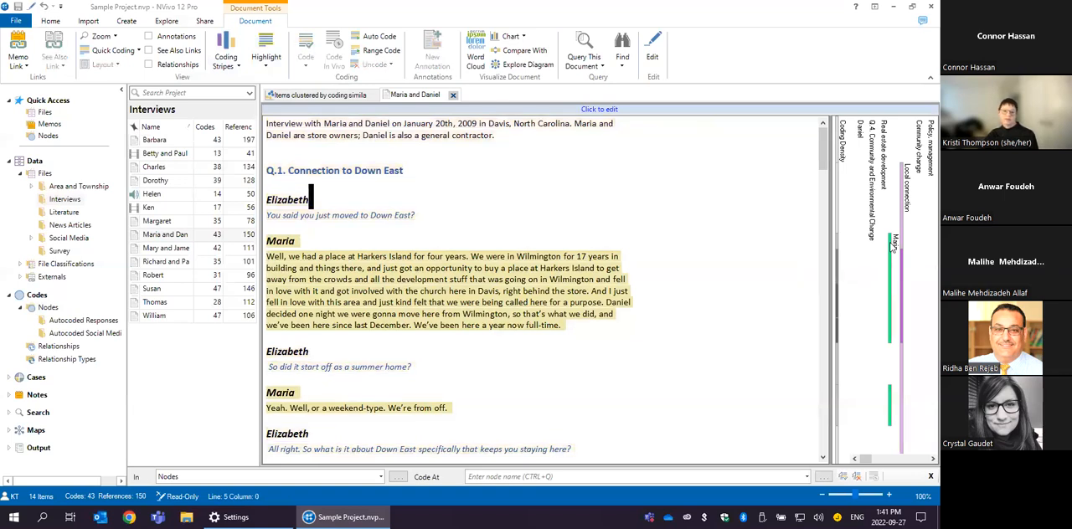
pyautogui.click(269, 61)
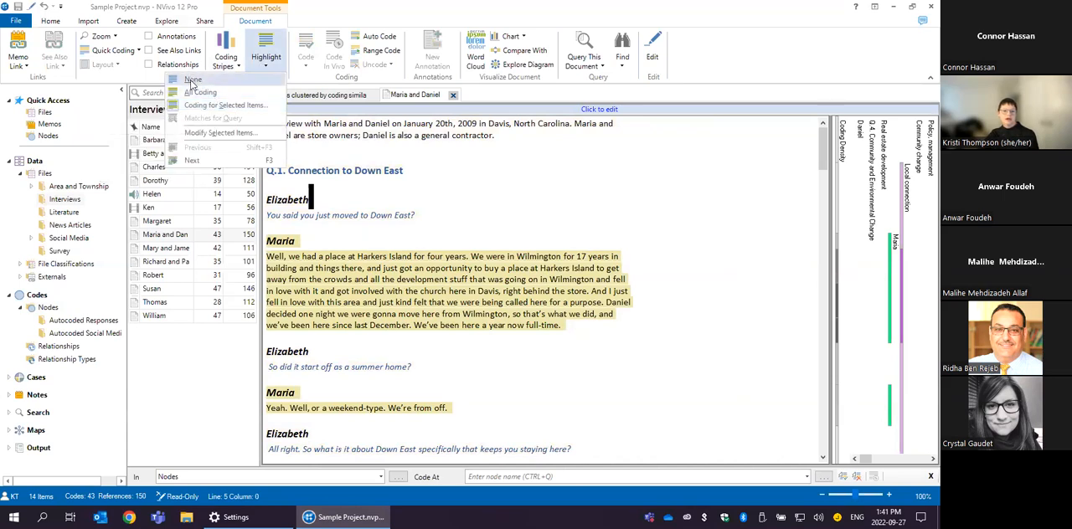
pyautogui.click(195, 107)
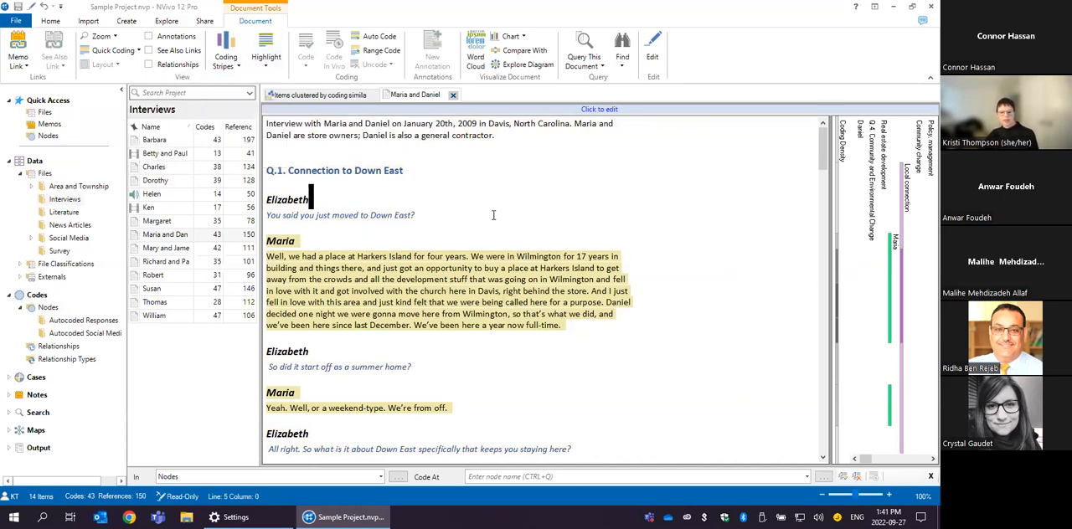
pyautogui.scroll(-8, 492, 231)
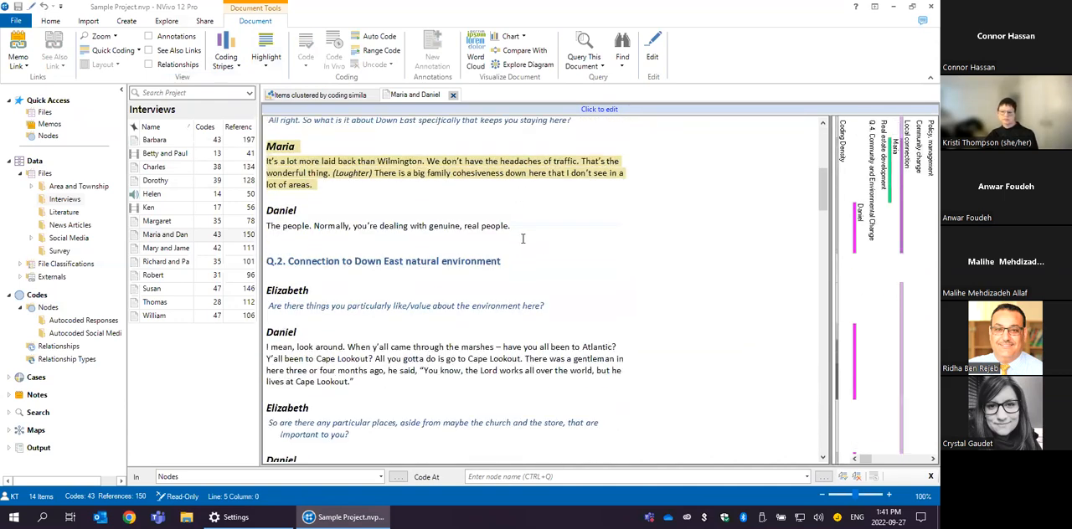
pyautogui.scroll(-3, 531, 234)
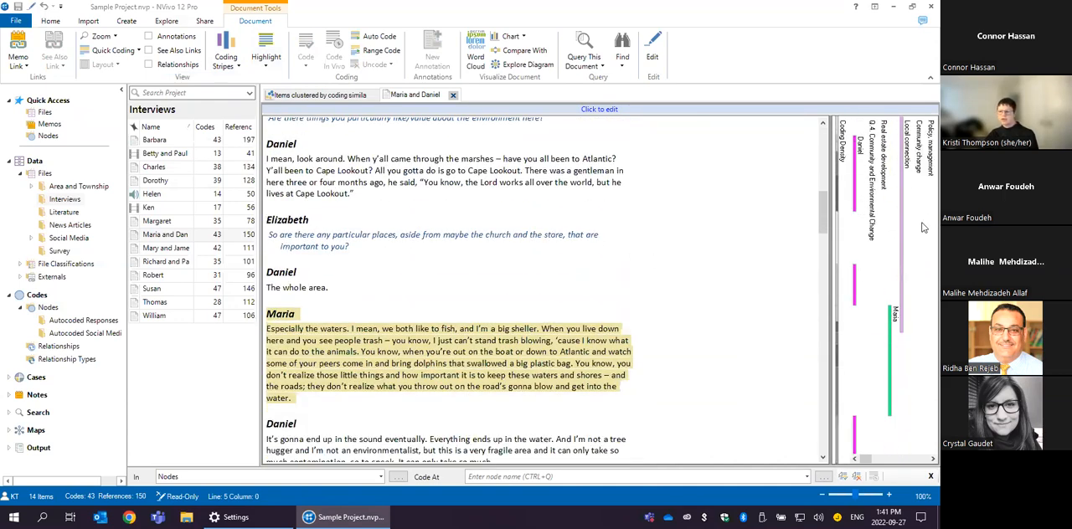
# - Examine the passages coded at Local connection, and highlight the passages under the green case stripe again
pyautogui.scroll(8, 796, 210)
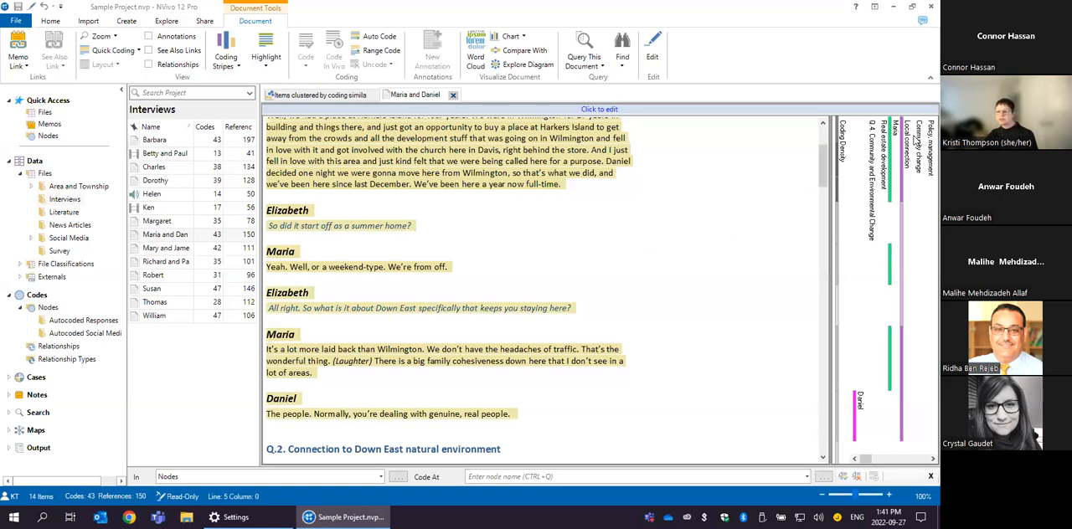
pyautogui.scroll(-5, 593, 254)
pyautogui.scroll(6, 602, 259)
pyautogui.scroll(-2, 612, 265)
pyautogui.scroll(3, 612, 265)
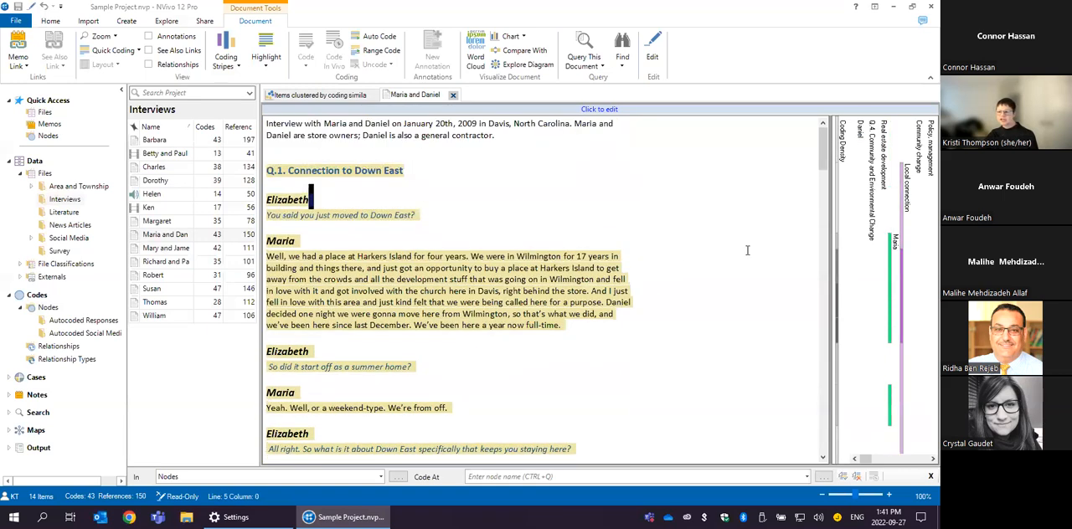
pyautogui.click(891, 261)
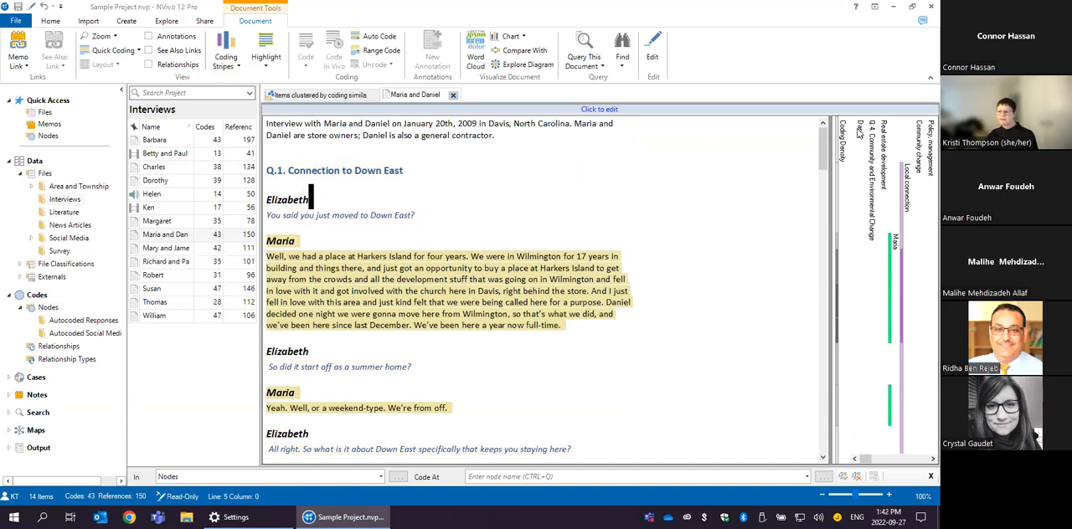
# - Browse the remaining coding stripes and open the selection of highlighted items at the interview participants
pyautogui.hscroll(5, 855, 262)
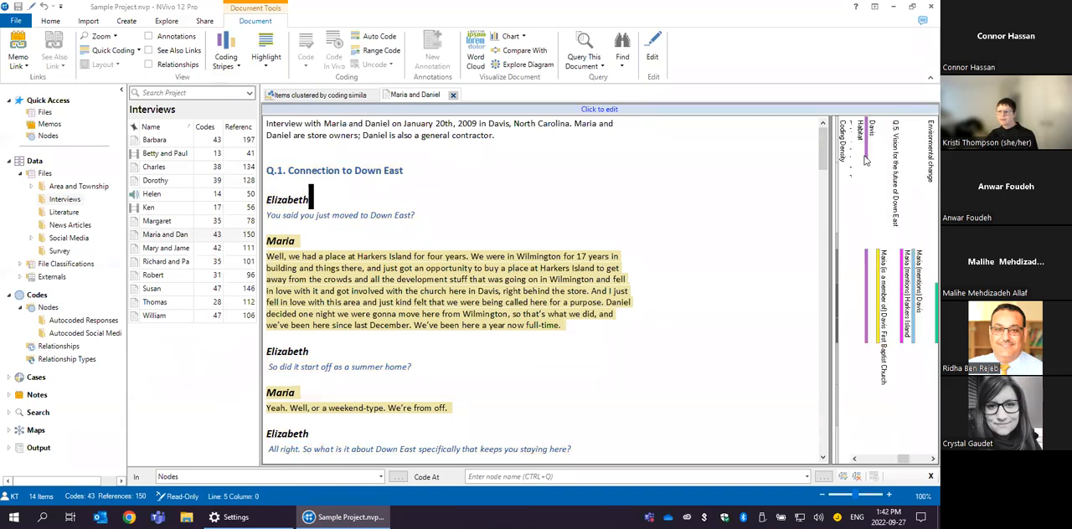
pyautogui.hscroll(2, 855, 262)
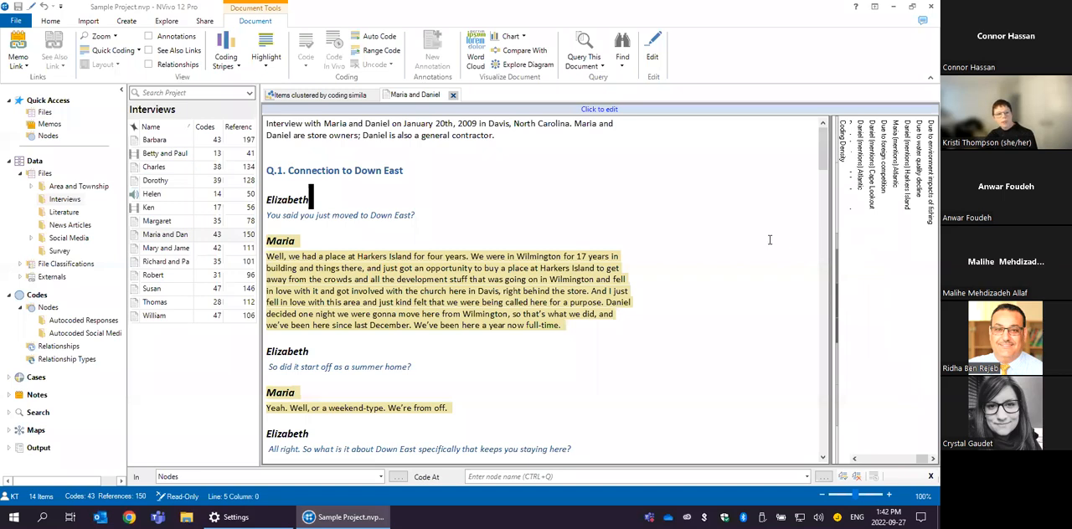
pyautogui.click(266, 57)
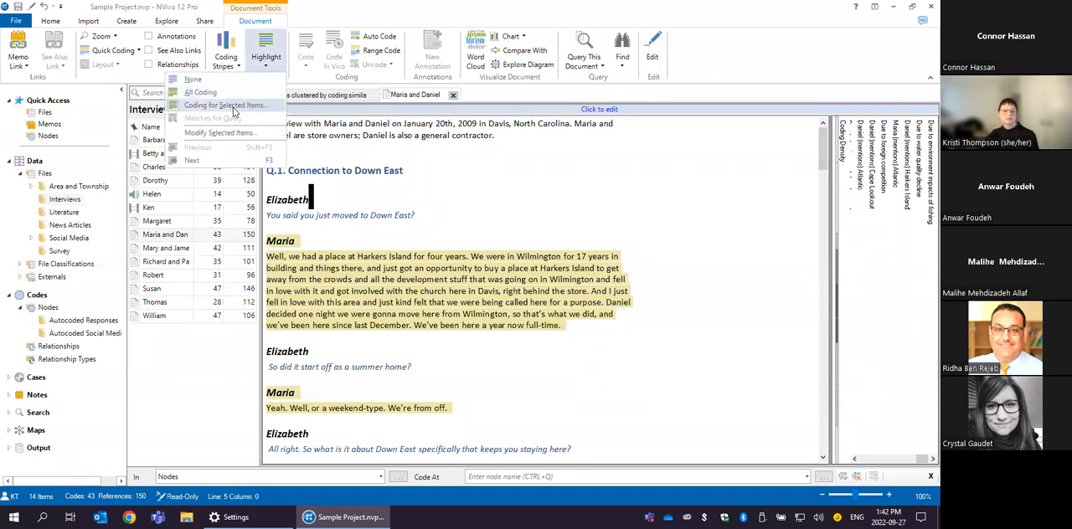
pyautogui.click(235, 111)
pyautogui.click(268, 67)
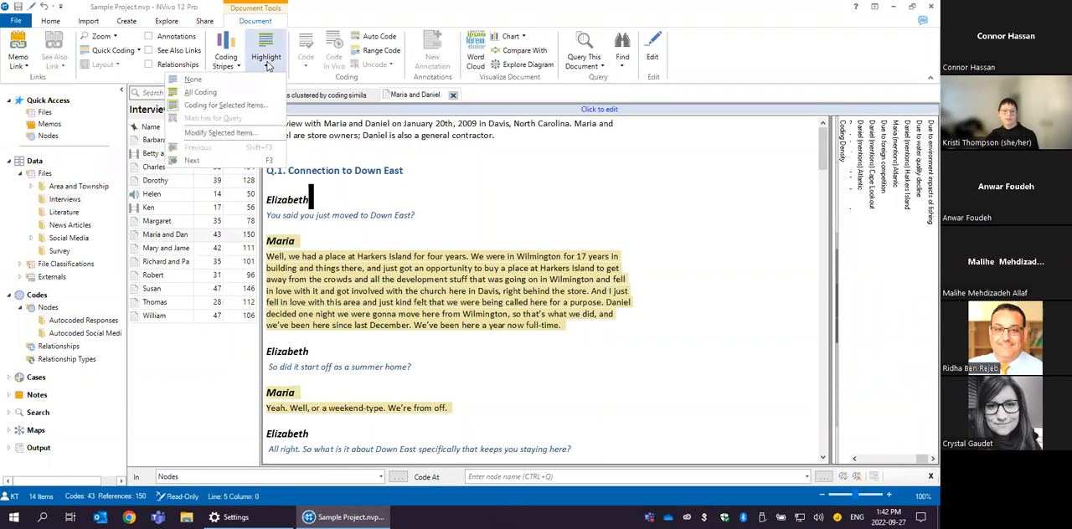
pyautogui.click(235, 133)
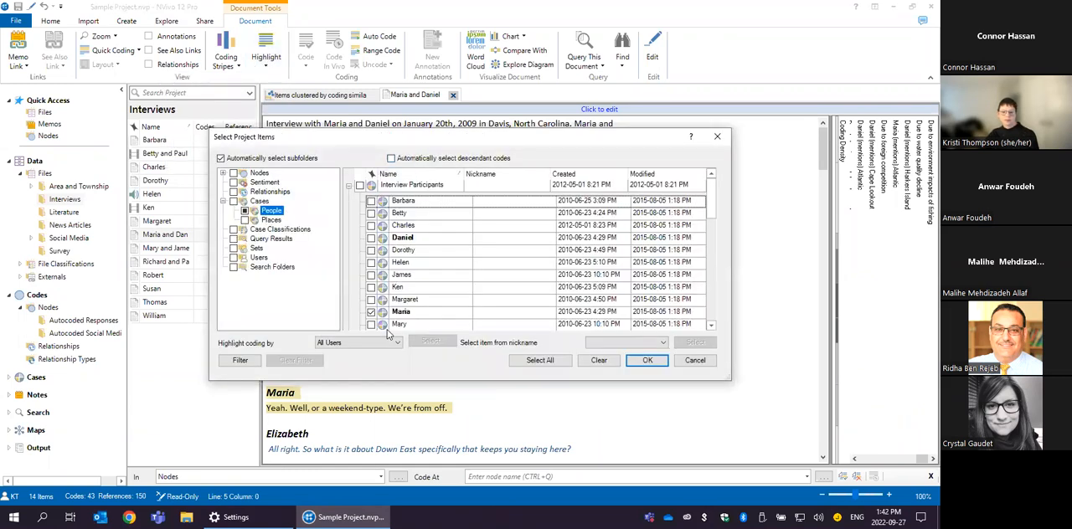
pyautogui.click(361, 186)
pyautogui.click(360, 186)
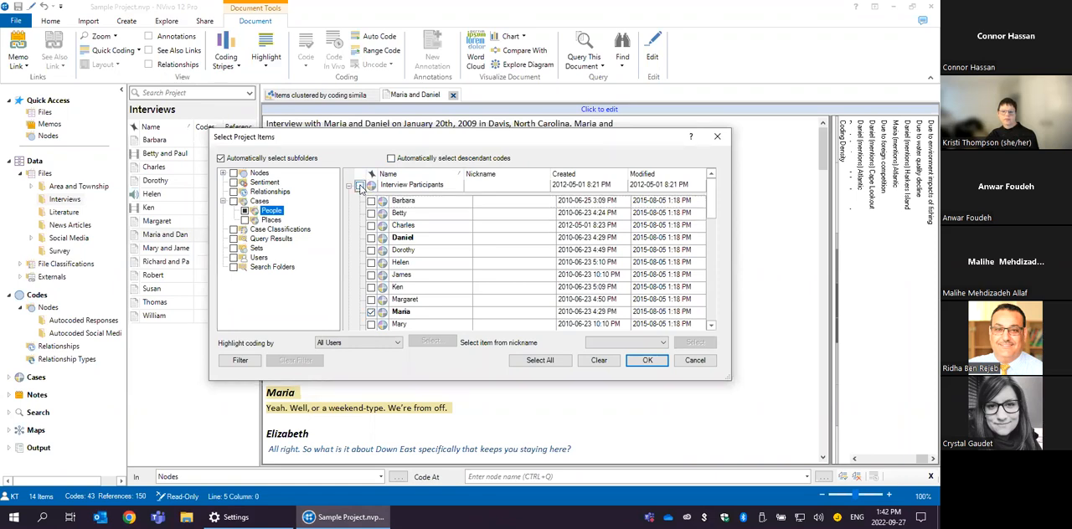
# - Highlight only the coding at the Economy node and its descendant codes, with the interviewee case deselected
pyautogui.click(259, 173)
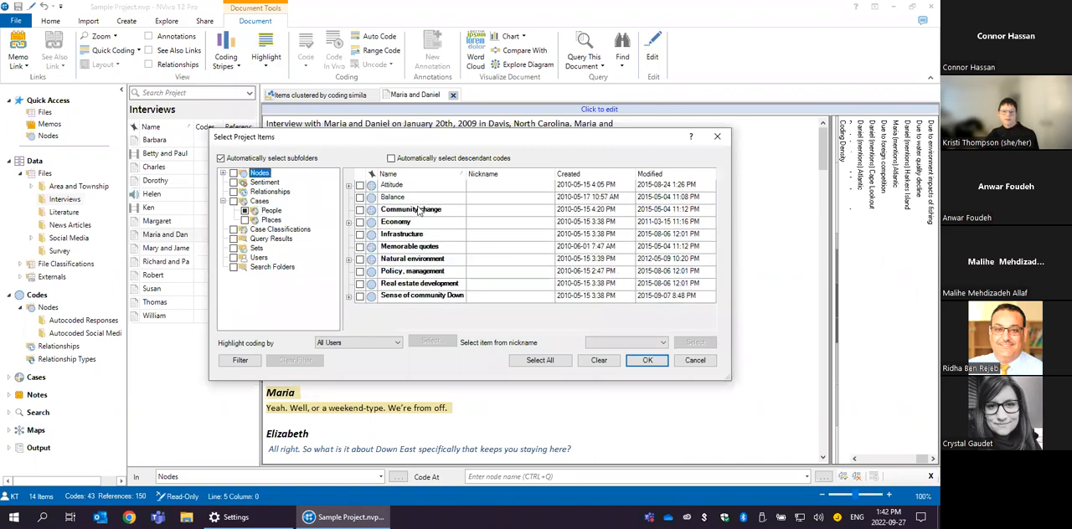
pyautogui.click(349, 224)
pyautogui.click(359, 222)
pyautogui.click(390, 158)
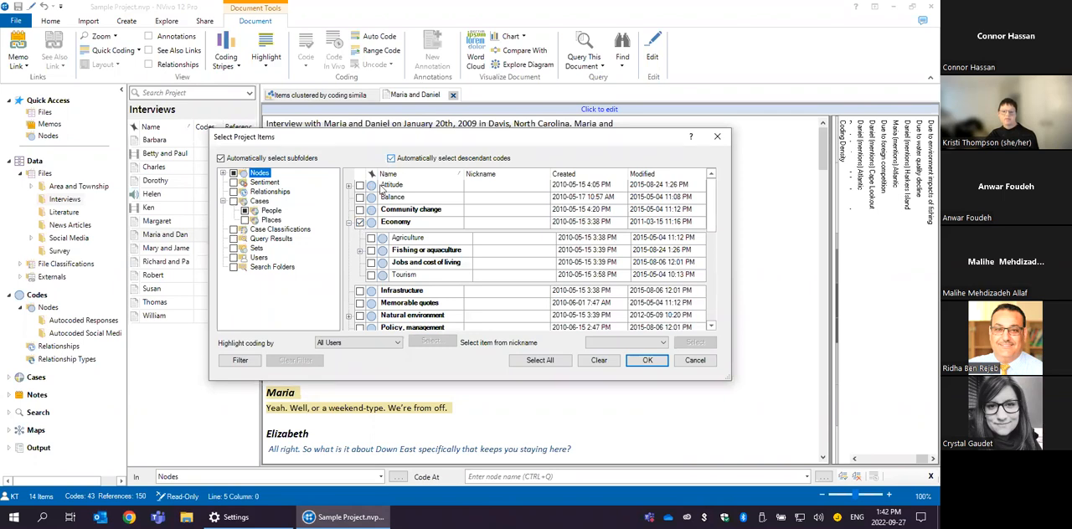
pyautogui.click(360, 221)
pyautogui.click(645, 361)
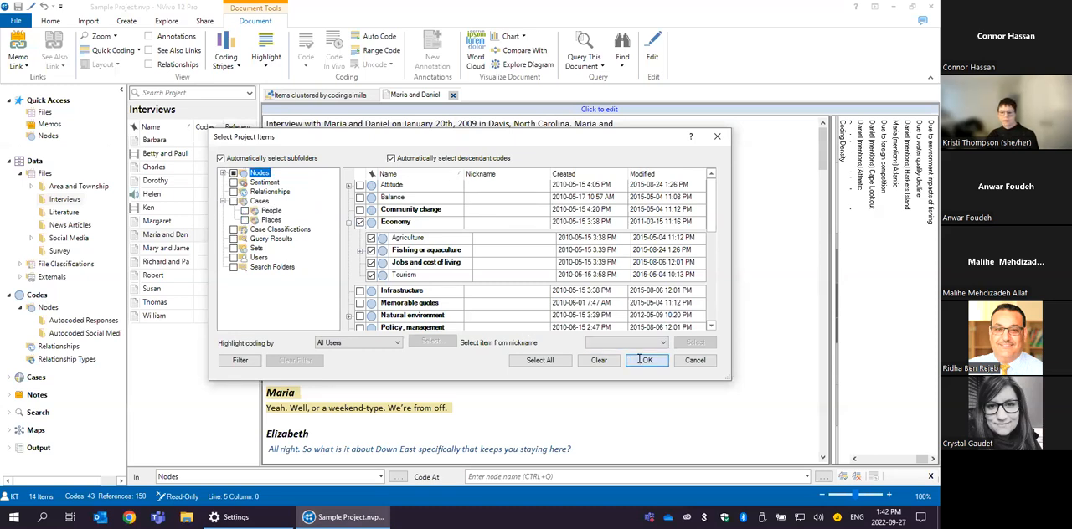
# - Examine the passages highlighted for Economy throughout the interview, including the community and environmental change answers
pyautogui.moveTo(824, 148); pyautogui.dragTo(806, 174)
pyautogui.moveTo(810, 143); pyautogui.dragTo(824, 340)
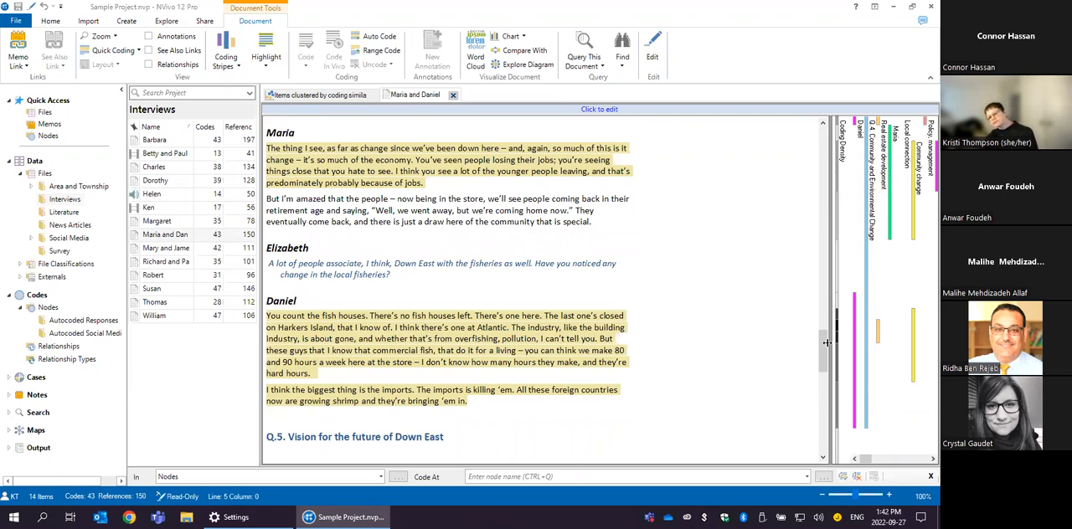
pyautogui.moveTo(823, 325); pyautogui.dragTo(840, 147)
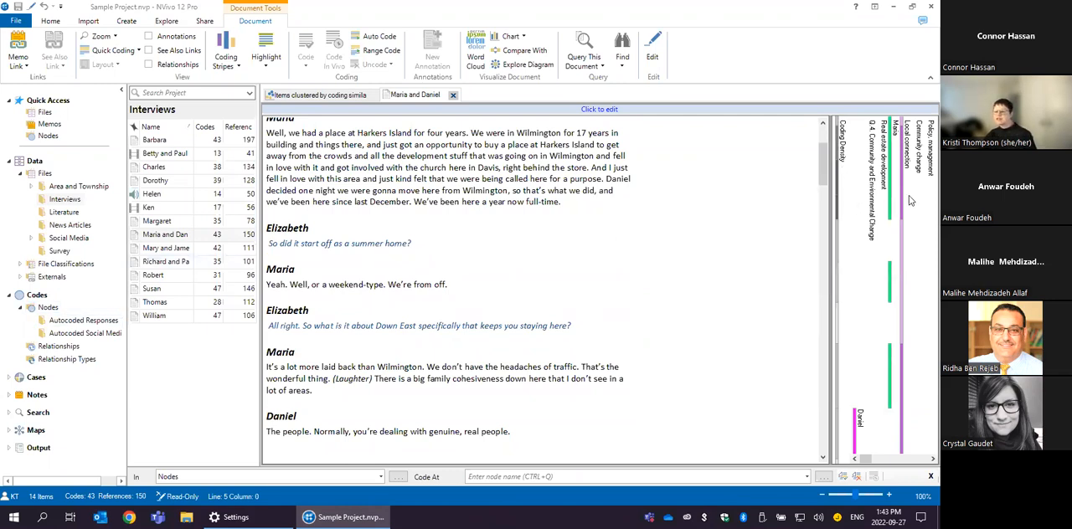
pyautogui.moveTo(837, 182)
pyautogui.moveTo(825, 166); pyautogui.dragTo(821, 214)
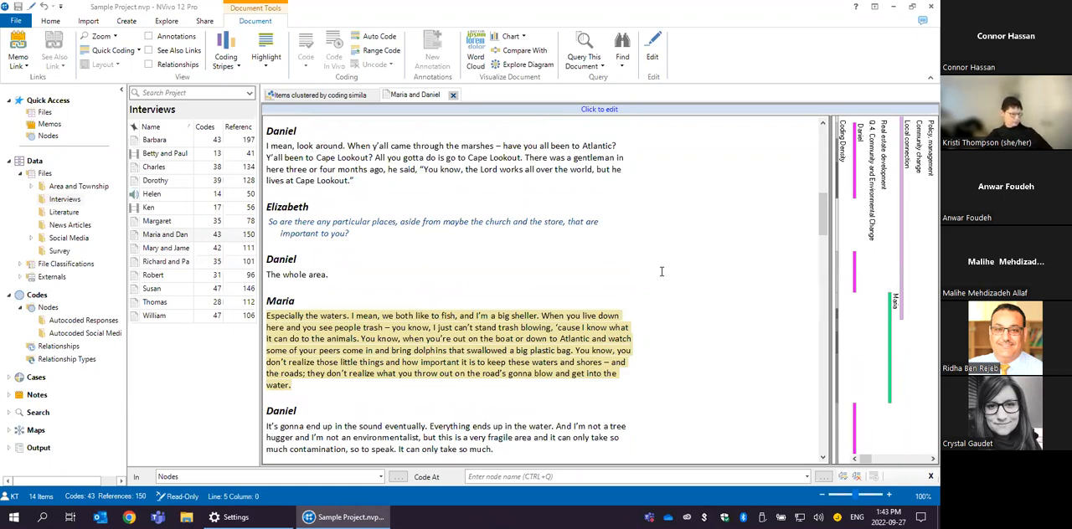
# - Replace the current highlighting with coding for the Memorable quotes node, with automatic subfolder selection turned off
pyautogui.click(266, 57)
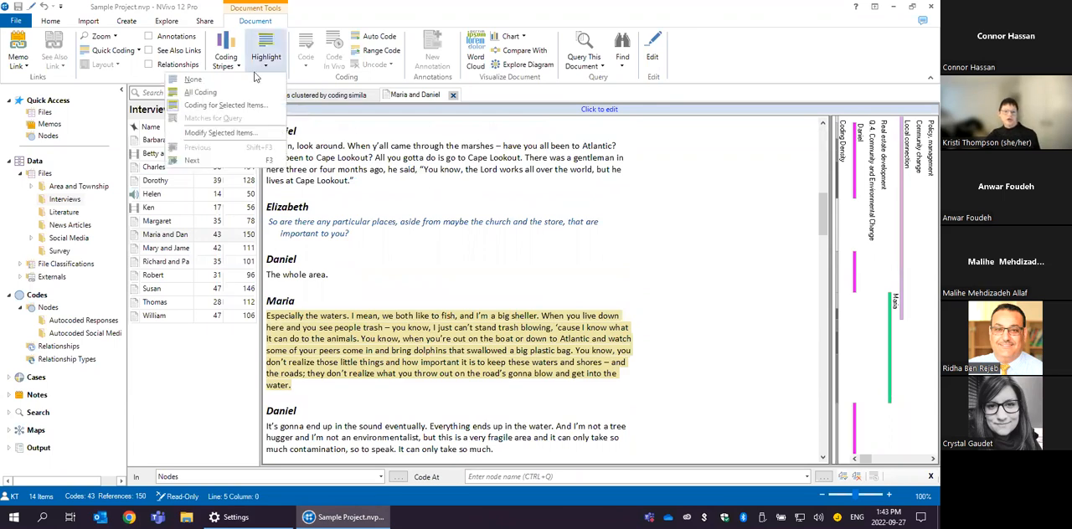
pyautogui.click(251, 93)
pyautogui.click(264, 57)
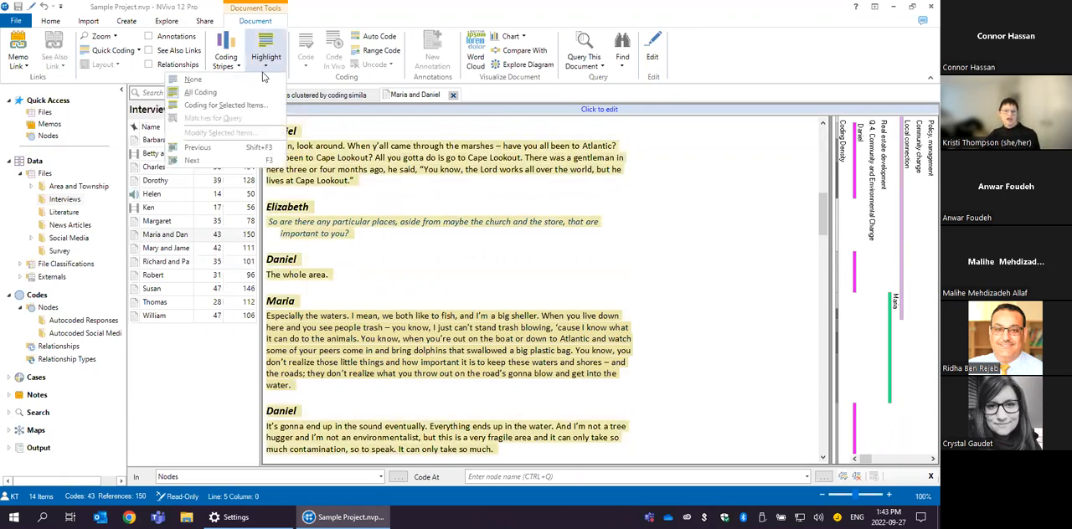
pyautogui.click(225, 105)
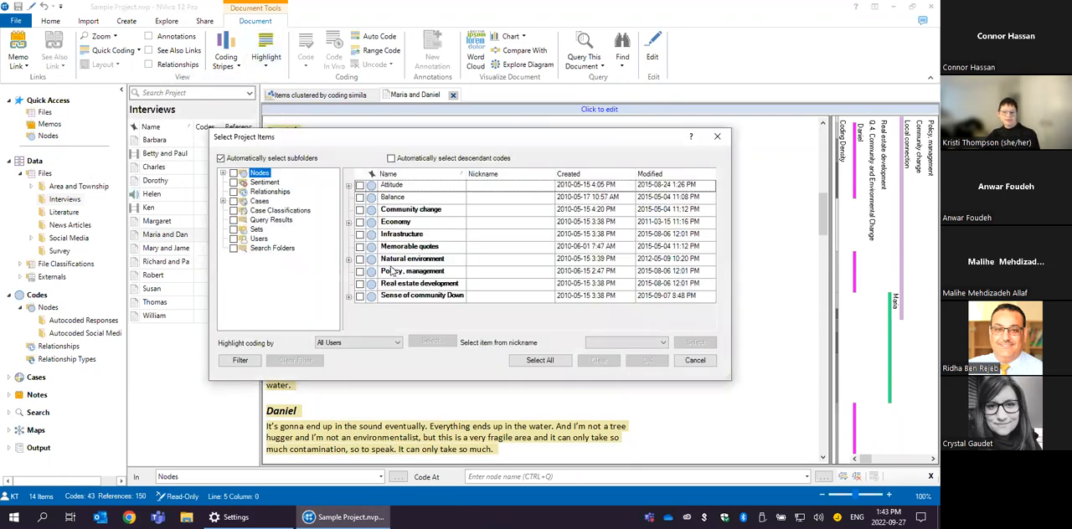
pyautogui.click(361, 247)
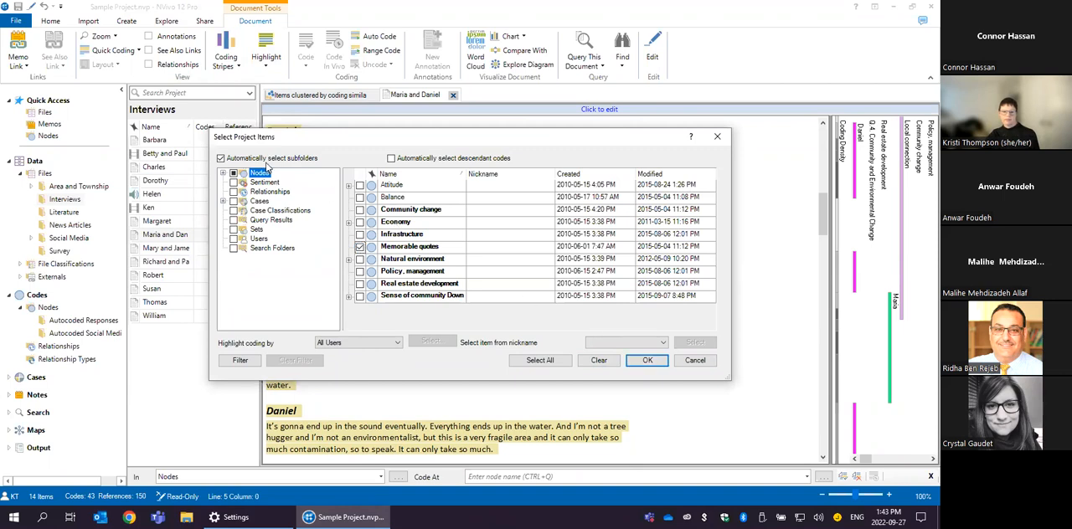
pyautogui.click(220, 158)
pyautogui.click(234, 173)
pyautogui.click(642, 360)
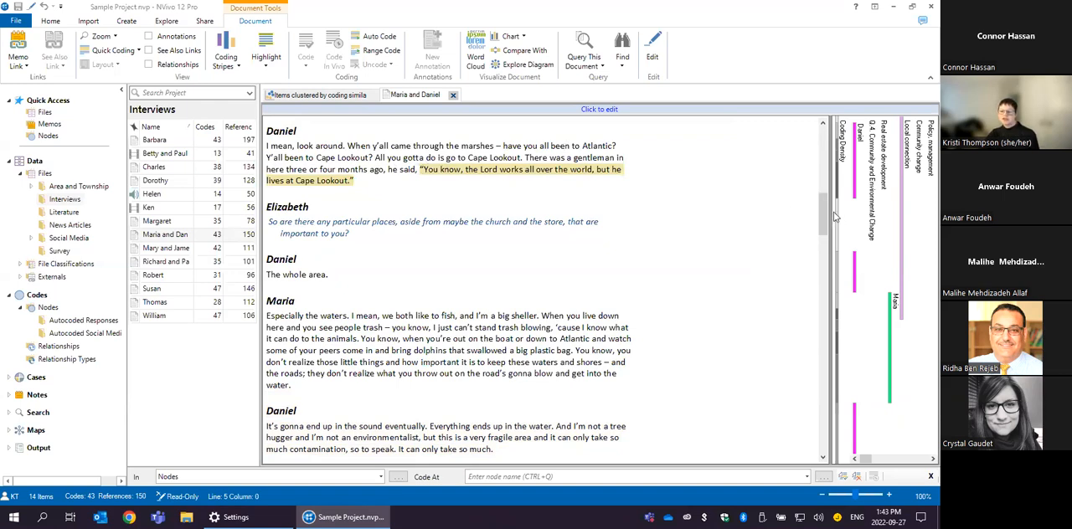
# - Review the memorable quotes highlighting back to the beginning of the interview, and bring up the query and diagram commands
pyautogui.moveTo(824, 214); pyautogui.dragTo(796, 210)
pyautogui.scroll(10, 670, 219)
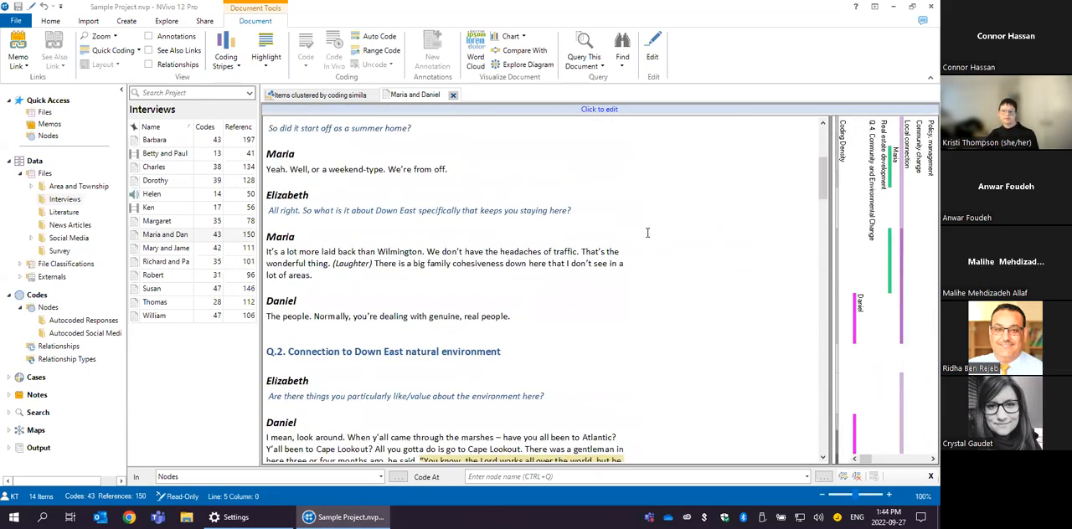
pyautogui.scroll(5, 656, 216)
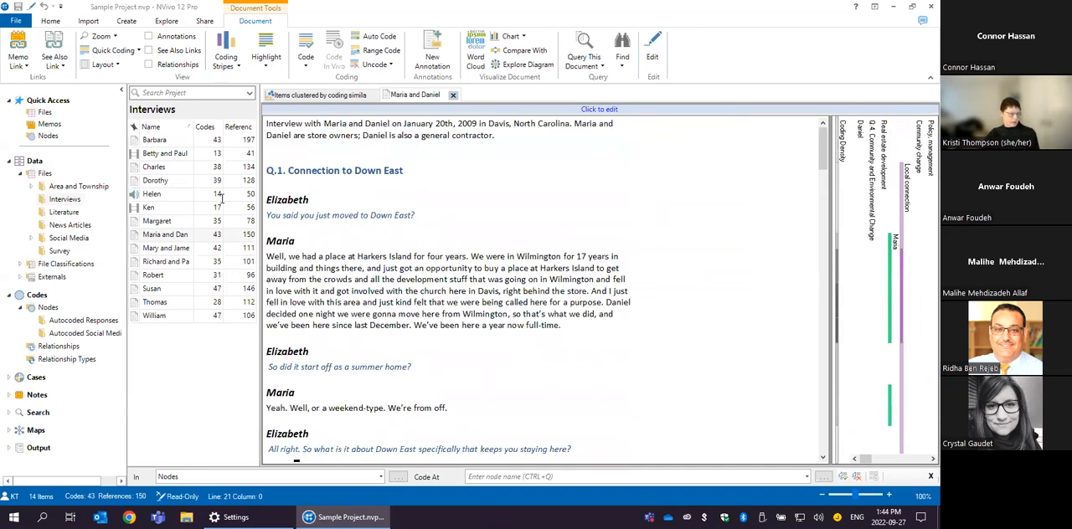
pyautogui.click(168, 21)
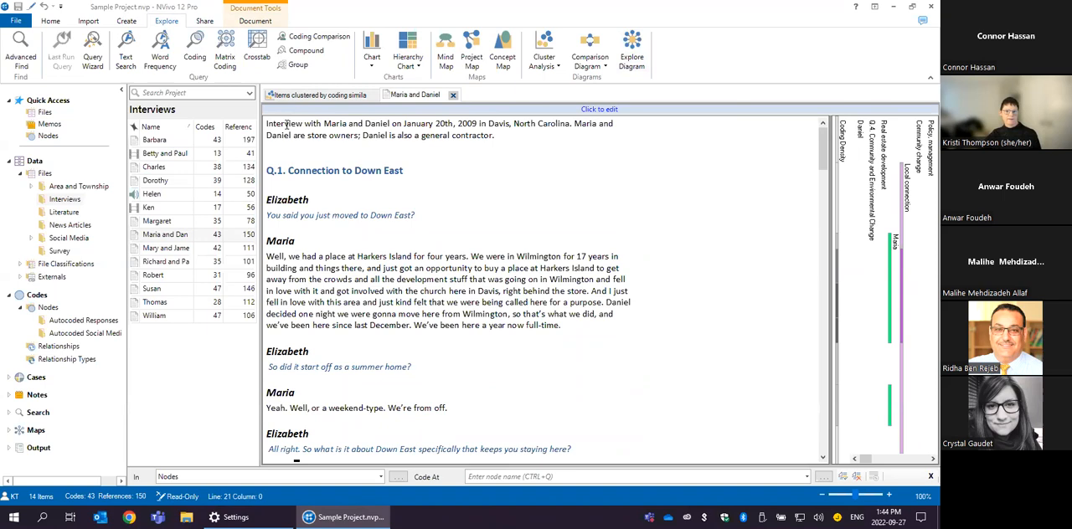
# - Start a coding chart for a single file and choose CarteretCounty on Twitter from the Social Media folder as its source
pyautogui.click(371, 58)
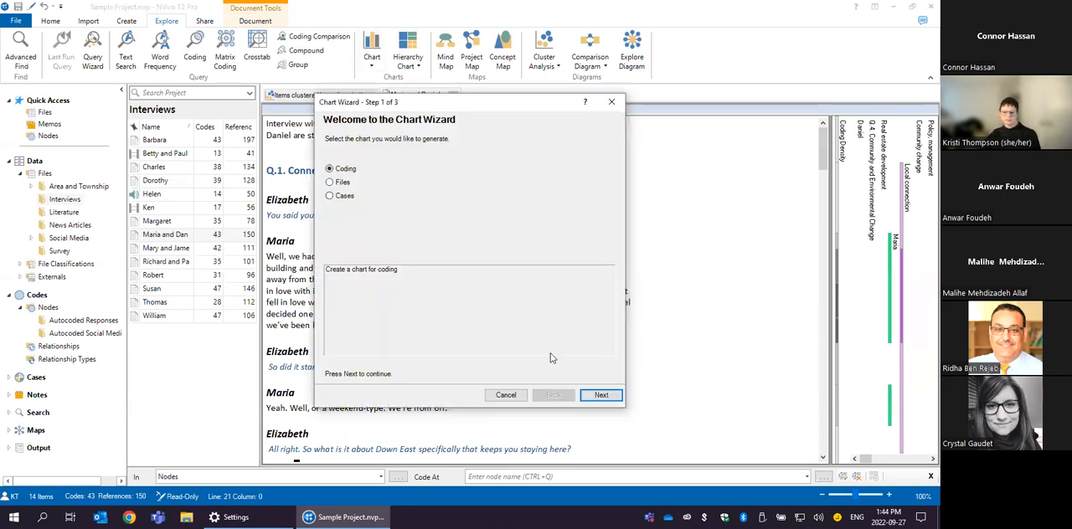
pyautogui.click(601, 394)
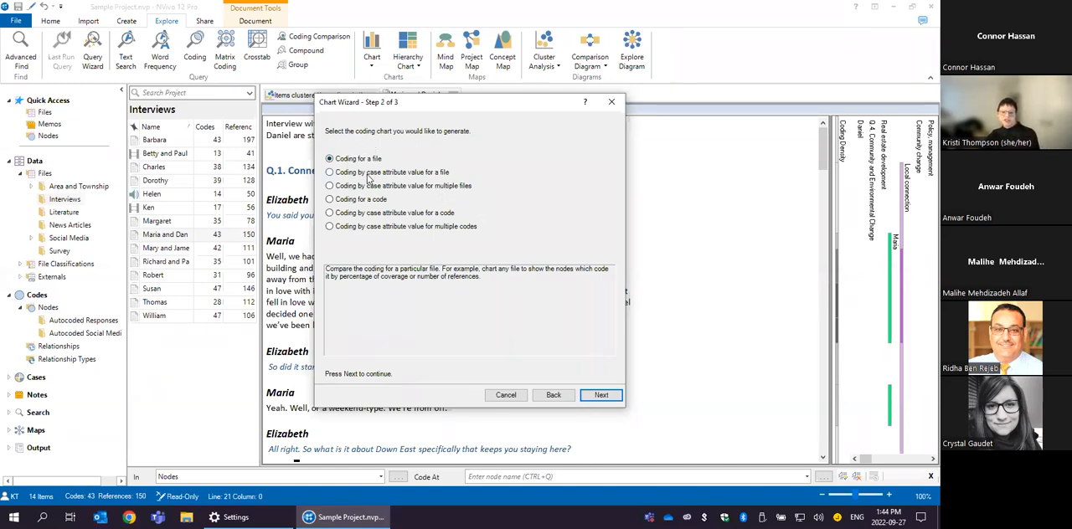
pyautogui.click(599, 395)
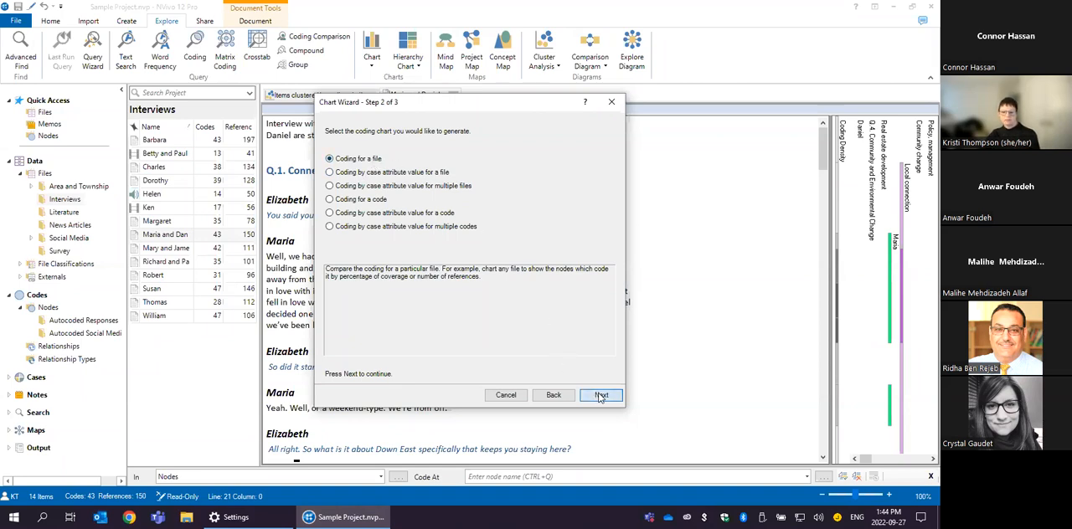
pyautogui.click(585, 130)
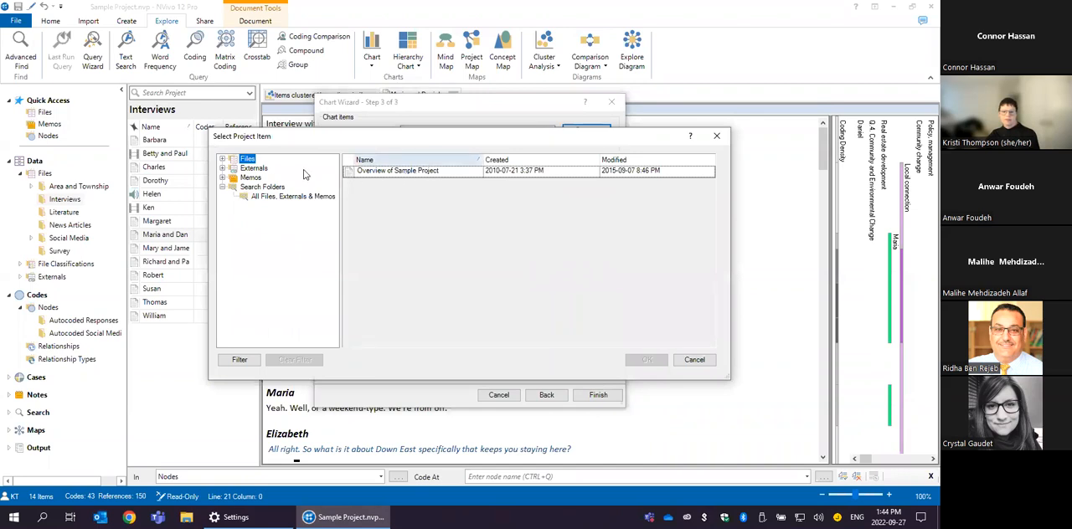
pyautogui.click(223, 163)
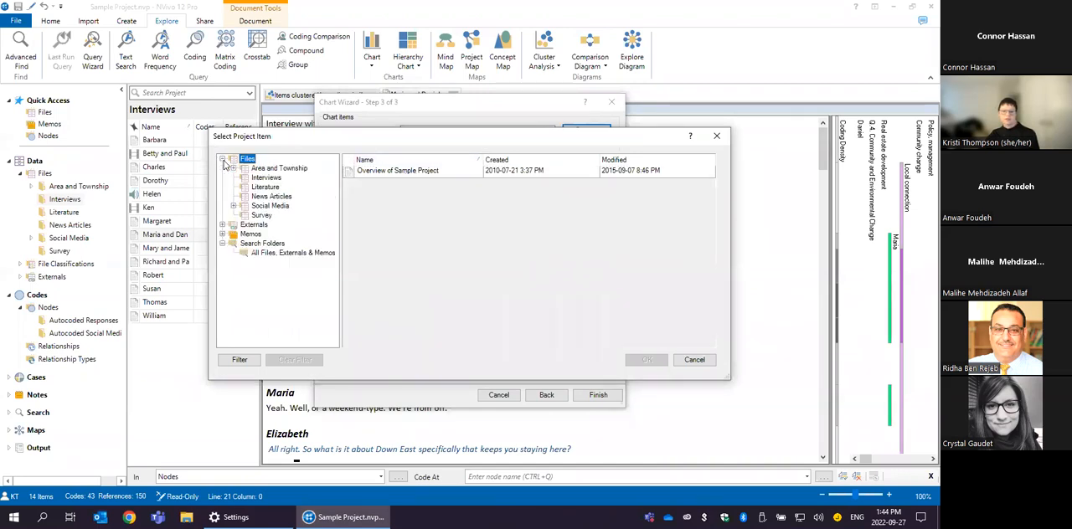
pyautogui.click(265, 178)
pyautogui.click(265, 186)
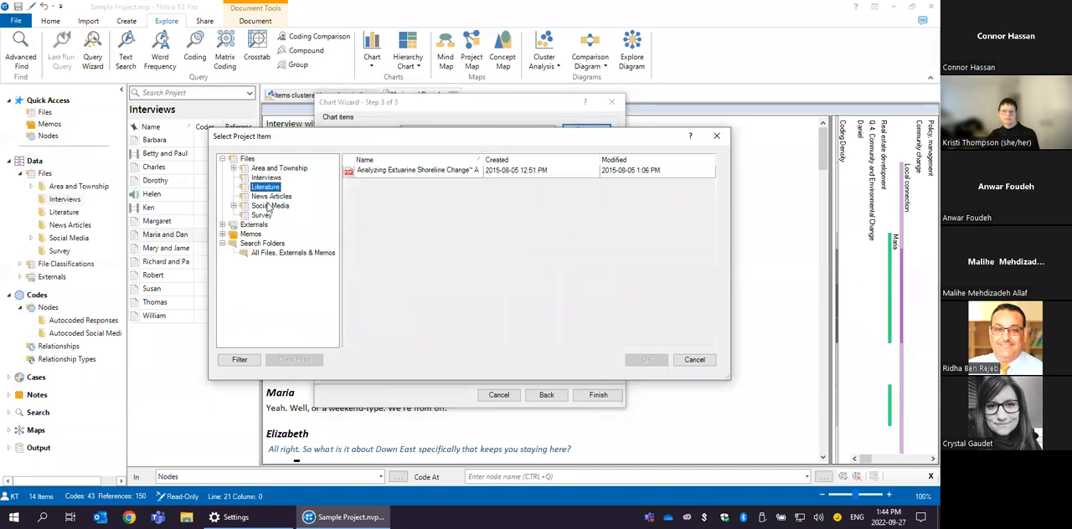
pyautogui.click(268, 207)
pyautogui.click(371, 174)
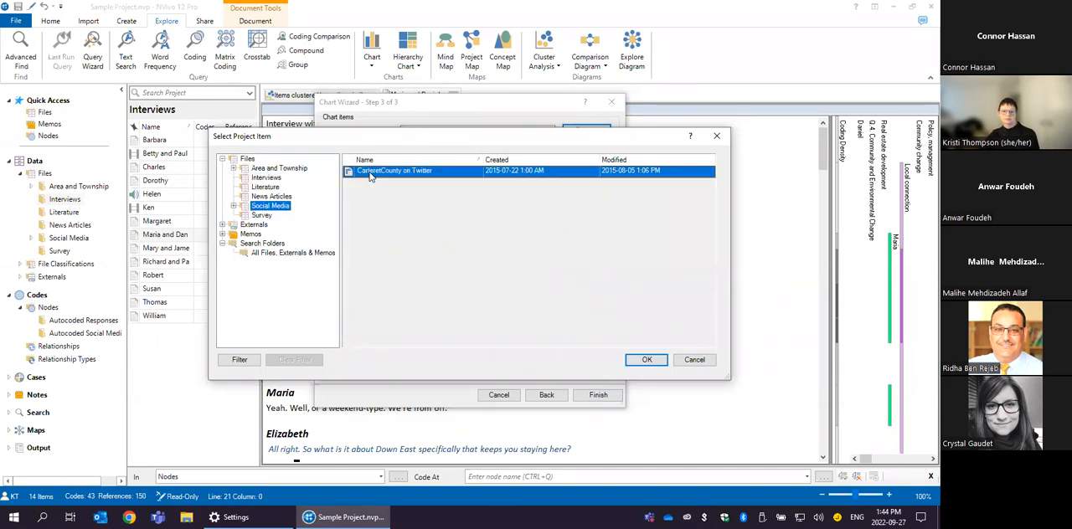
pyautogui.click(647, 360)
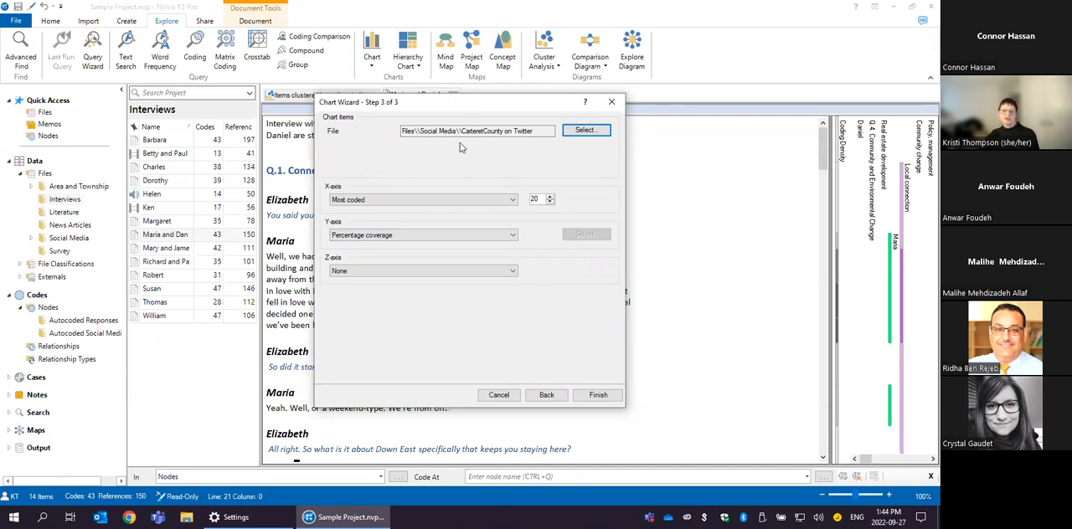
# - Generate the chart with the 20 most coded items on the X-axis and percentage coverage on the Y-axis
pyautogui.click(417, 200)
pyautogui.click(417, 206)
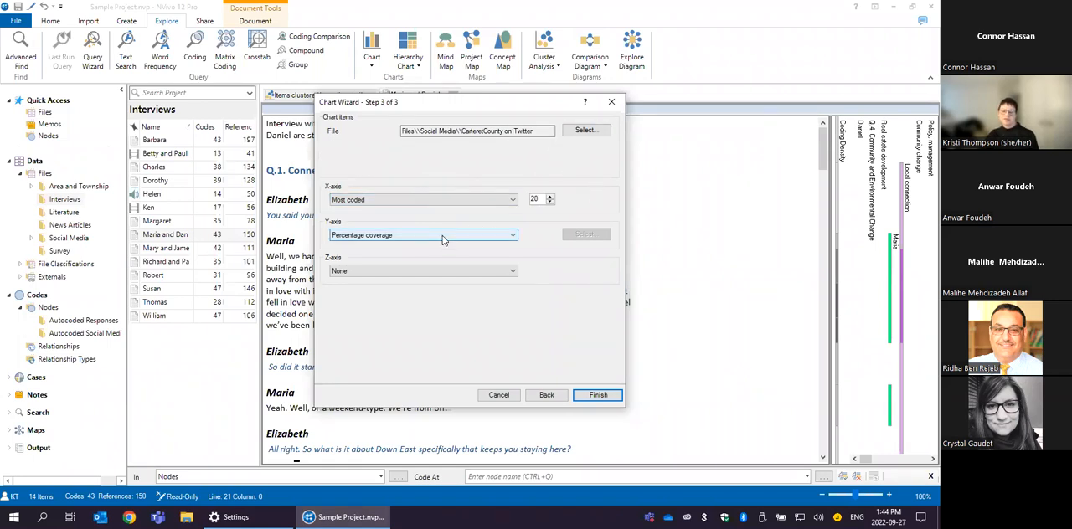
pyautogui.click(600, 394)
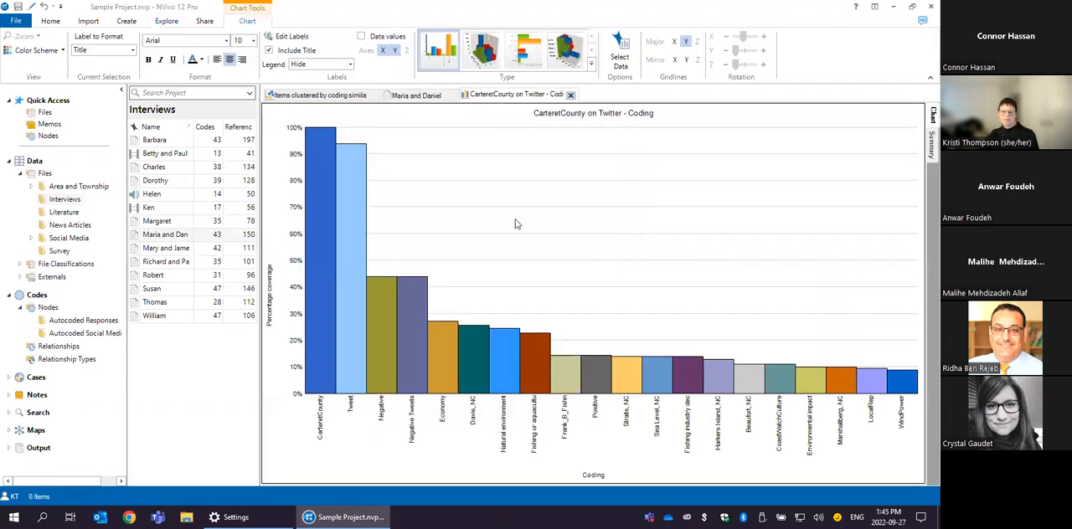
# - Try the coding chart as a rotated 3D column chart, and change its type to a horizontal bar chart
pyautogui.moveTo(312, 159)
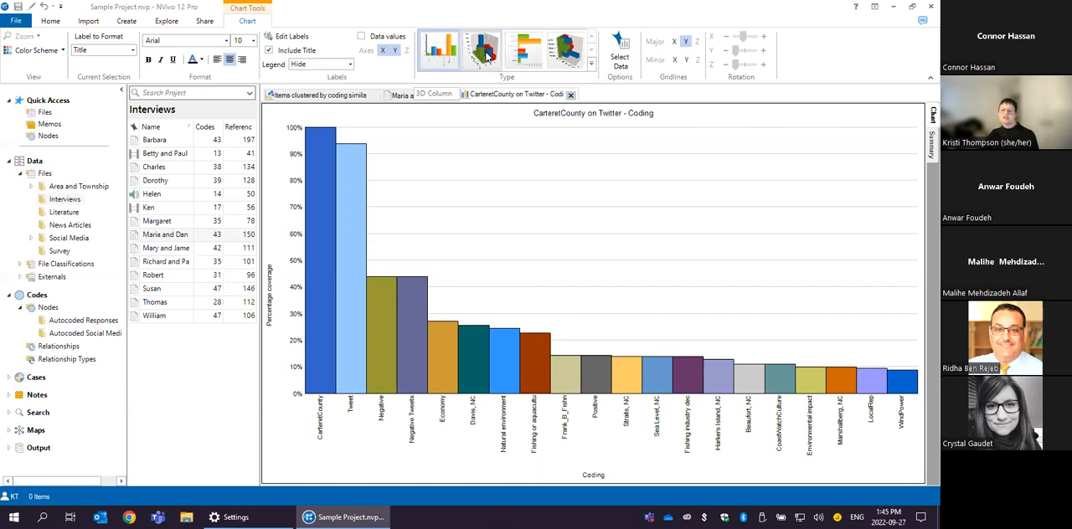
pyautogui.click(483, 52)
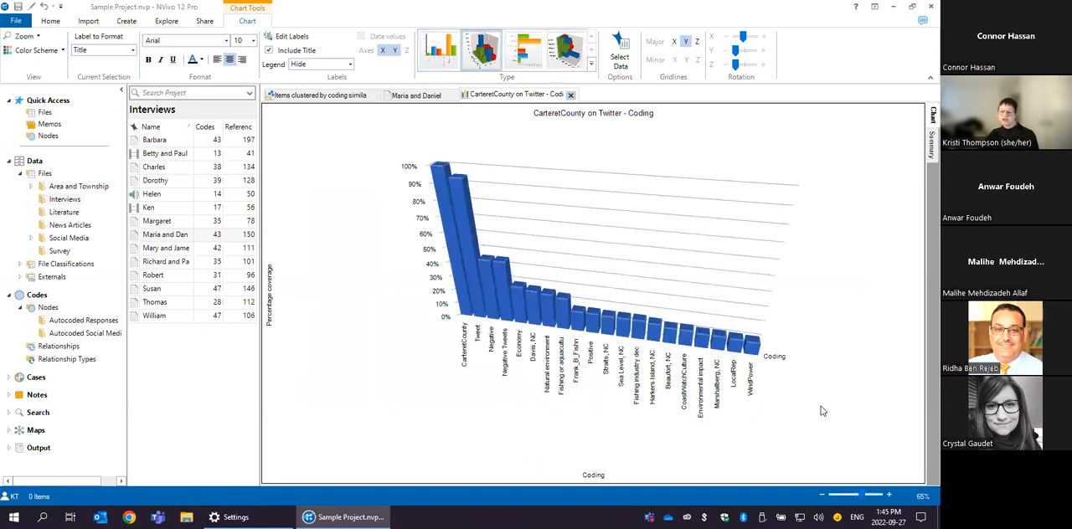
pyautogui.moveTo(854, 405); pyautogui.dragTo(669, 243)
pyautogui.click(529, 61)
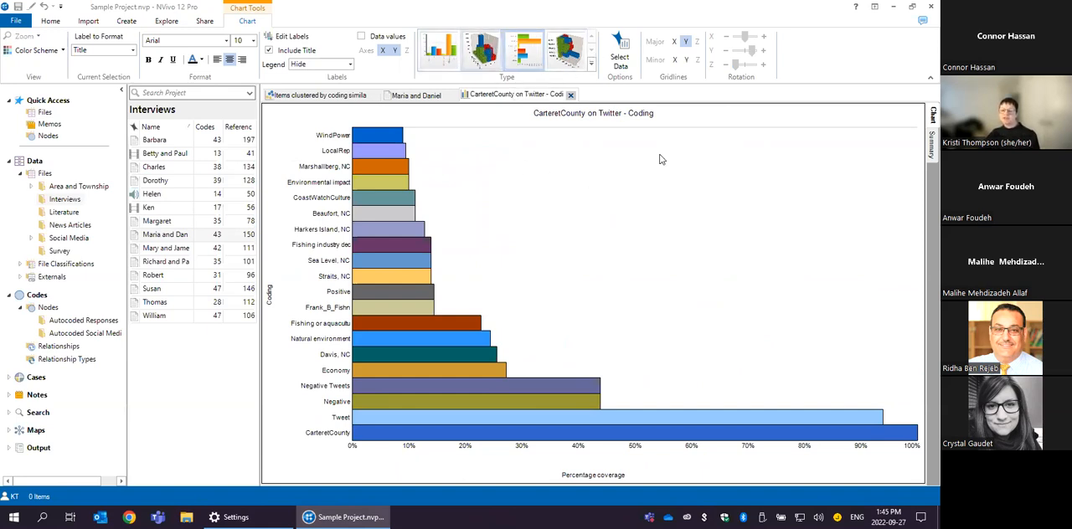
# - Export the chart's summary list of percentage coverage to the Desktop as the Excel file CarteretCounty on Twitter - Coding.xlsx
pyautogui.click(931, 146)
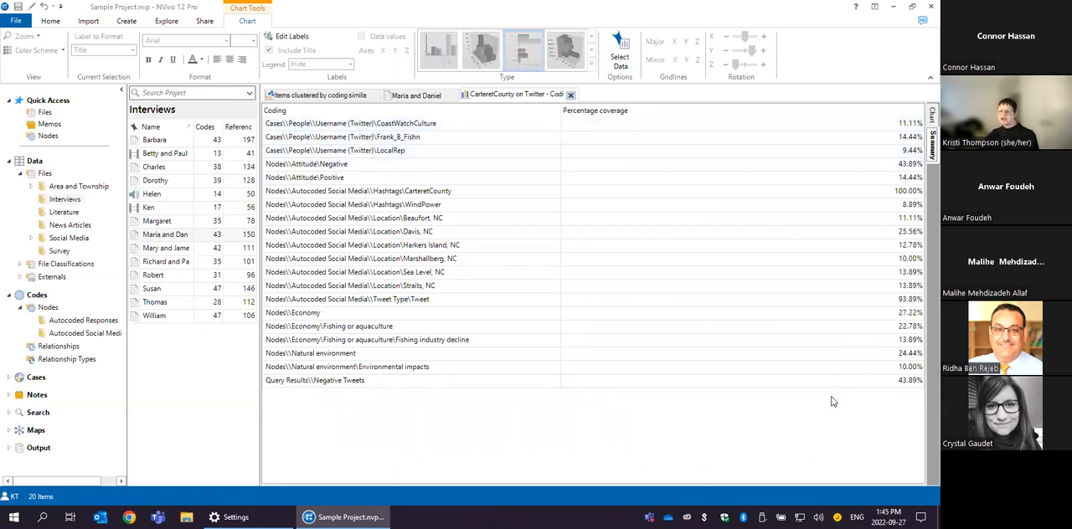
pyautogui.rightClick(730, 141)
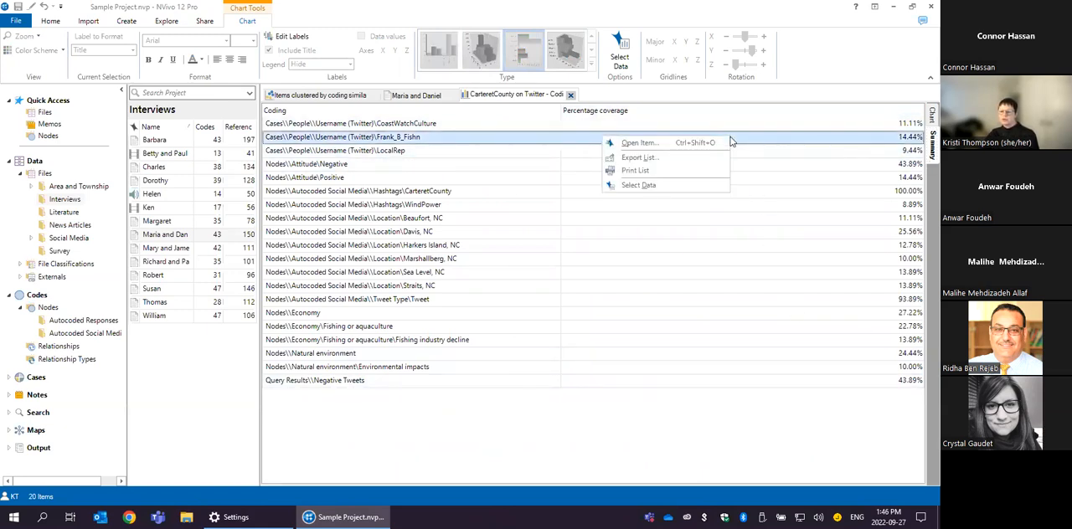
pyautogui.click(668, 159)
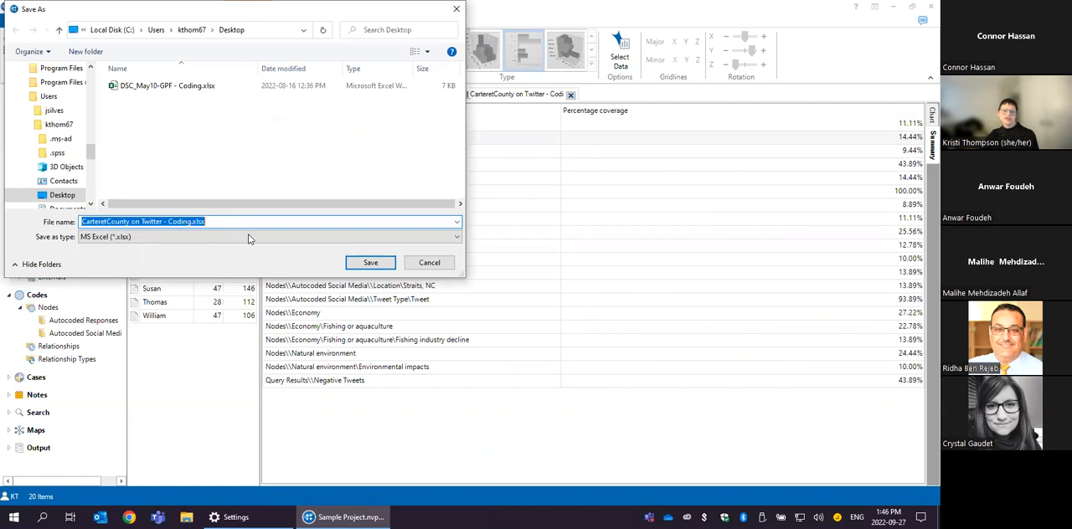
pyautogui.click(363, 267)
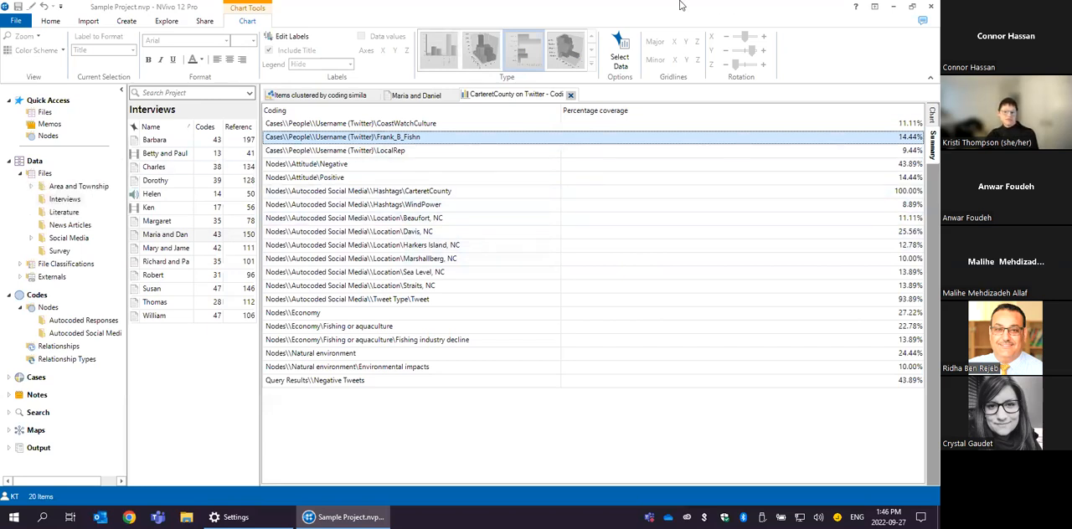
pyautogui.moveTo(678, 5)
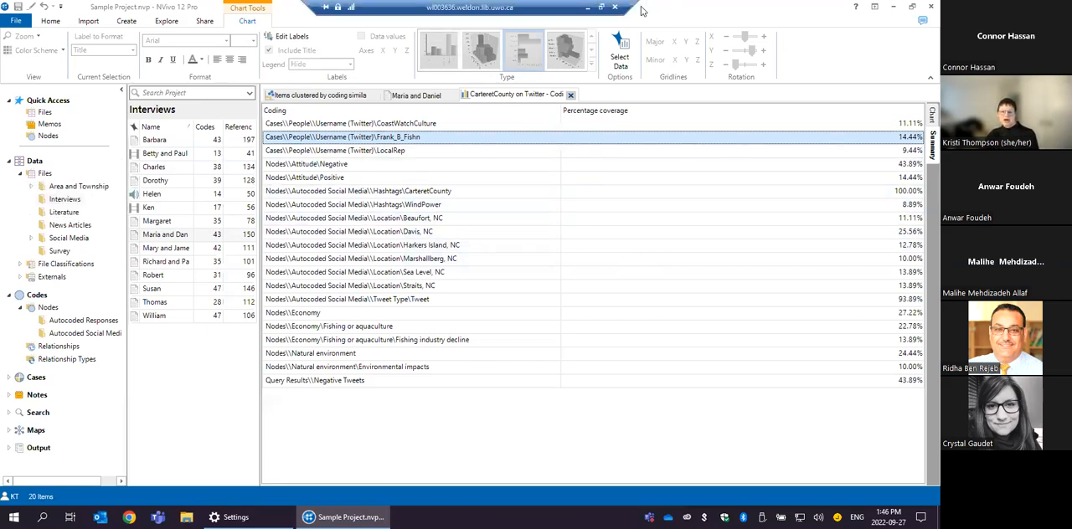